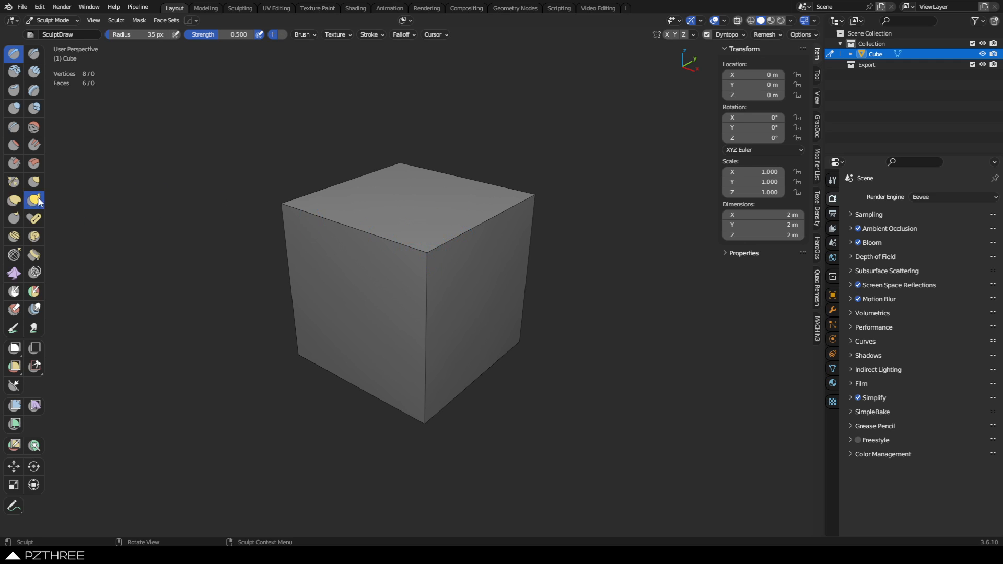
Enlarge the Snake Hook brush radius to 215 px for sculpting the cube
key(f)
click(490, 266)
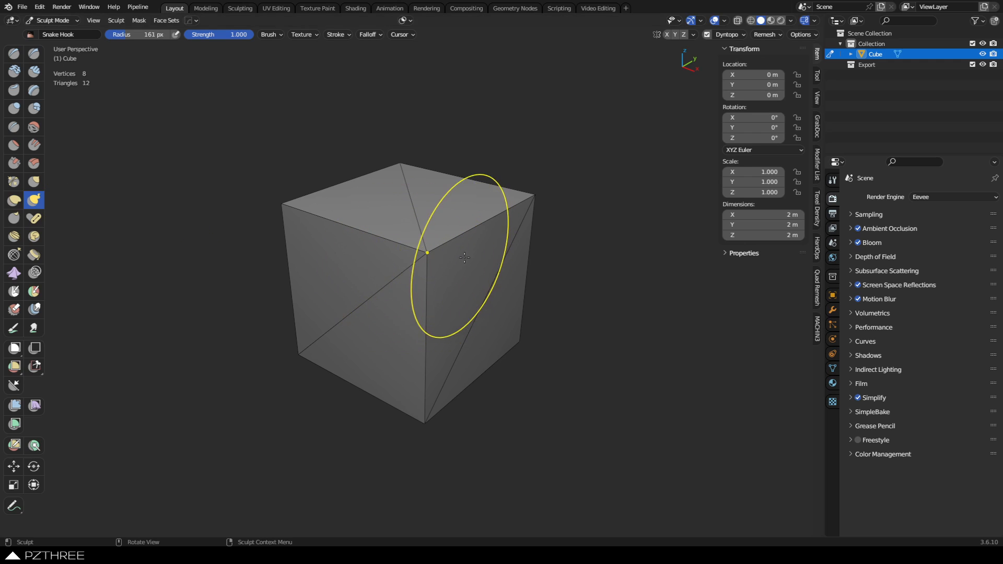
middle_drag(464, 257, 441, 214)
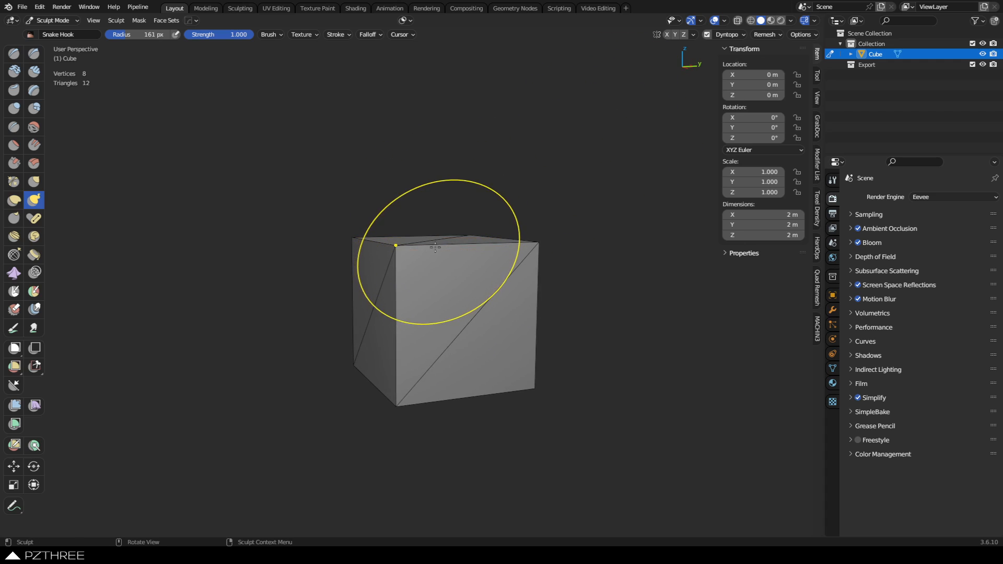
key(f)
click(449, 248)
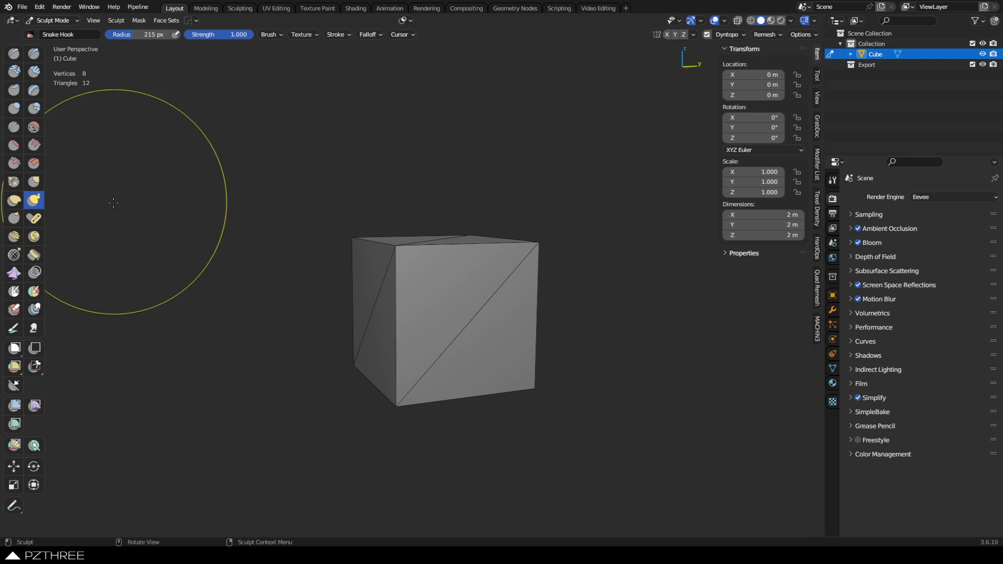
scroll(461, 263, down, 1)
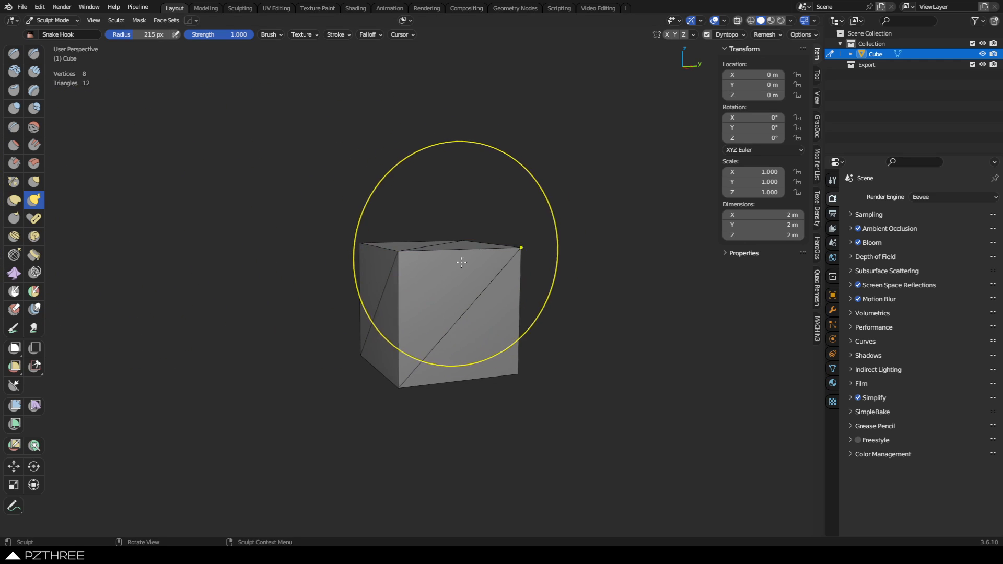
Pull the cube's top upward with repeated Snake Hook strokes into a tall, rounded horn about 5.4 m high
drag(460, 251, 454, 141)
drag(448, 259, 453, 141)
drag(450, 238, 462, 115)
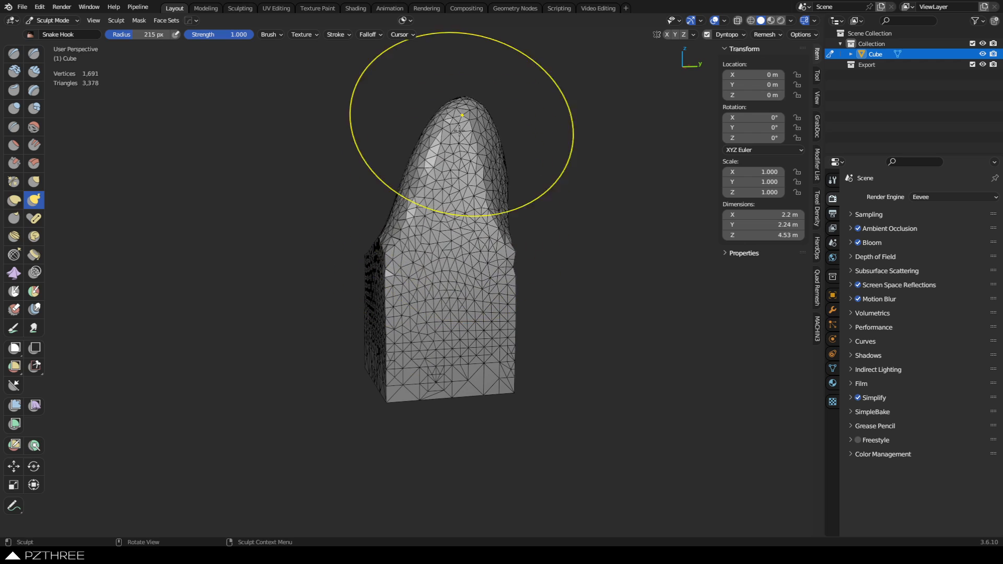
mouse_move(453, 189)
mouse_down()
mouse_move(473, 76)
mouse_move(451, 191)
mouse_move(417, 235)
mouse_move(361, 268)
mouse_up()
middle_drag(361, 268, 614, 273)
mouse_move(402, 258)
shift+mouse_down()
mouse_move(369, 193)
mouse_move(384, 219)
mouse_move(407, 230)
shift+mouse_up()
Switch to Object Mode and deselect the sculpted mesh
key(ctrl+Tab)
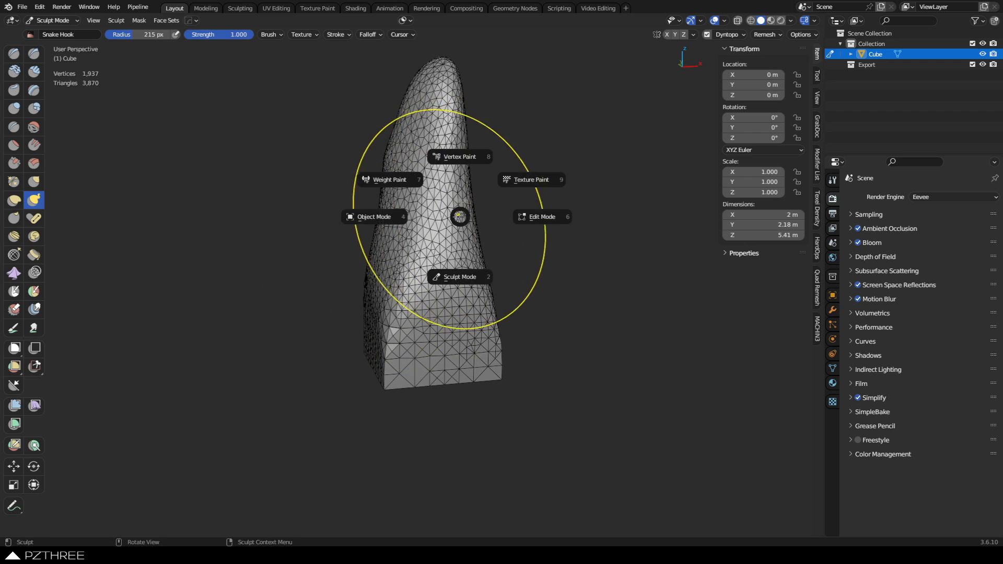
click(362, 215)
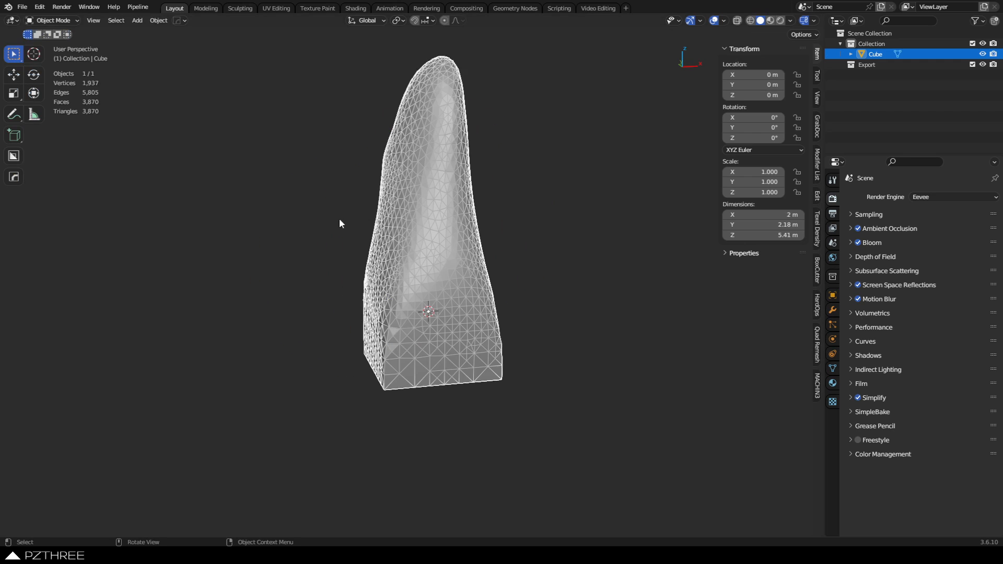
click(340, 222)
middle_drag(340, 222, 457, 289)
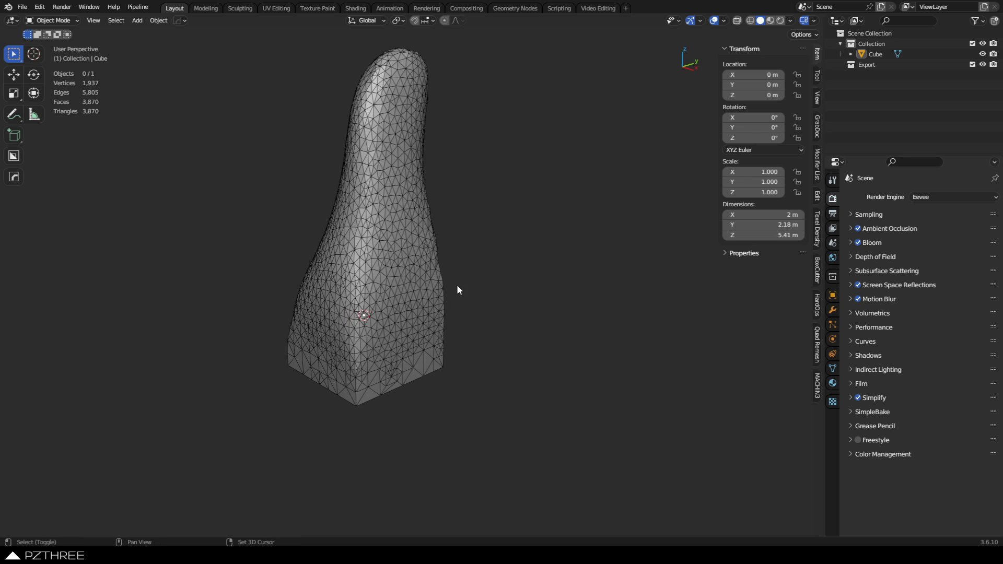
Add a 2 m cube and move it horizontally beside the sculpted horn, keeping its height
key(shift+a)
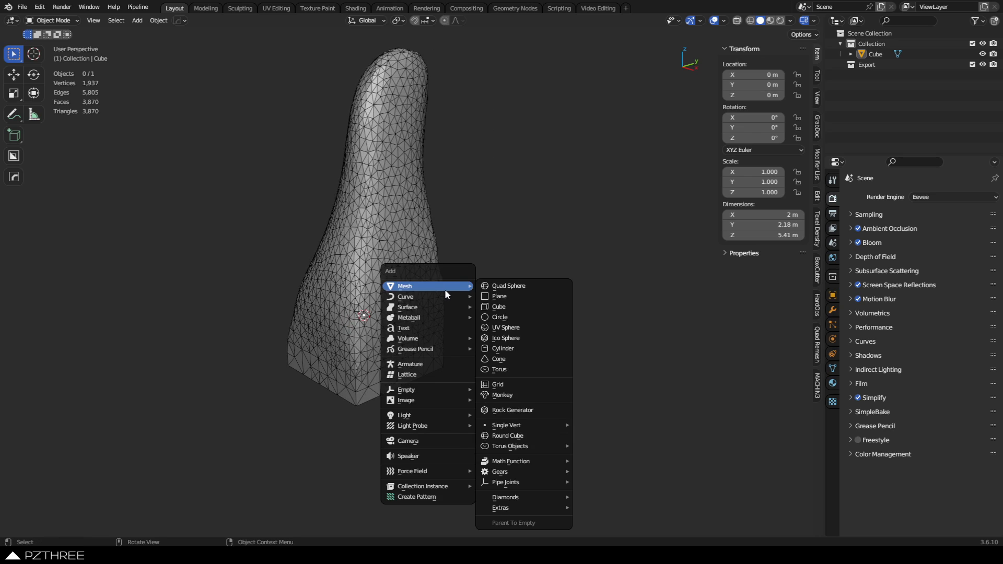
click(499, 307)
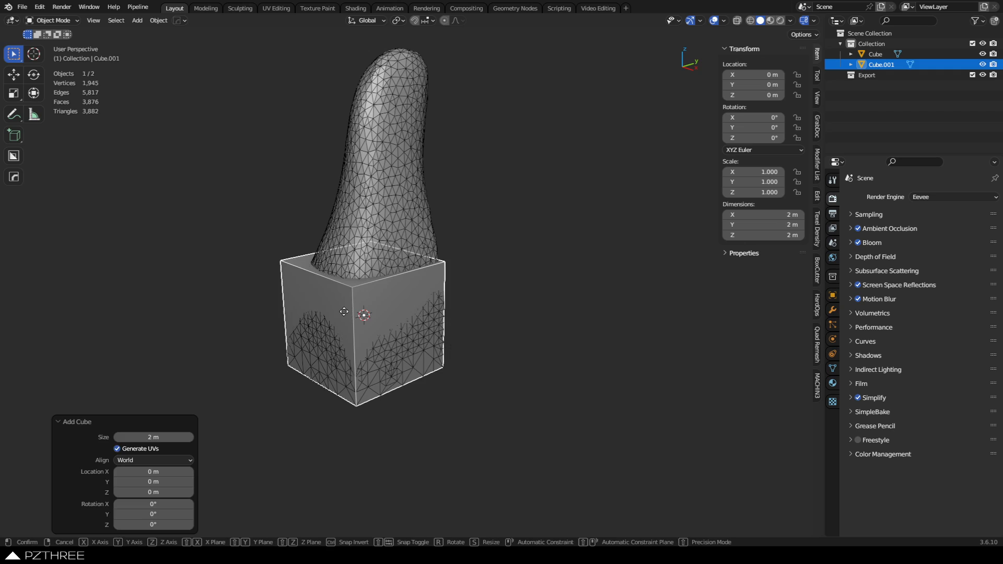
key(g)
key(shift+z)
click(513, 356)
shift+middle_drag(513, 356, 381, 357)
In Edit Mode, merge the two vertices of one upper edge of the new cube at their center
key(Tab)
click(375, 341)
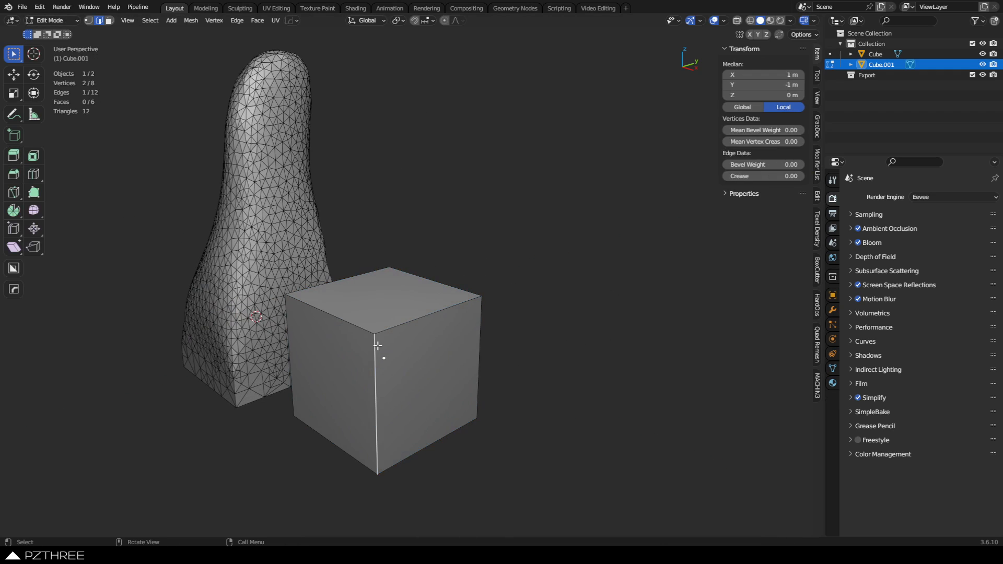
key(1)
click(375, 338)
shift+click(287, 298)
key(m)
key(c)
Extrude the triangular top face upward by about 3.78 m, shifting it about 1.24 m along Y and -0.52 m along X
key(3)
click(391, 298)
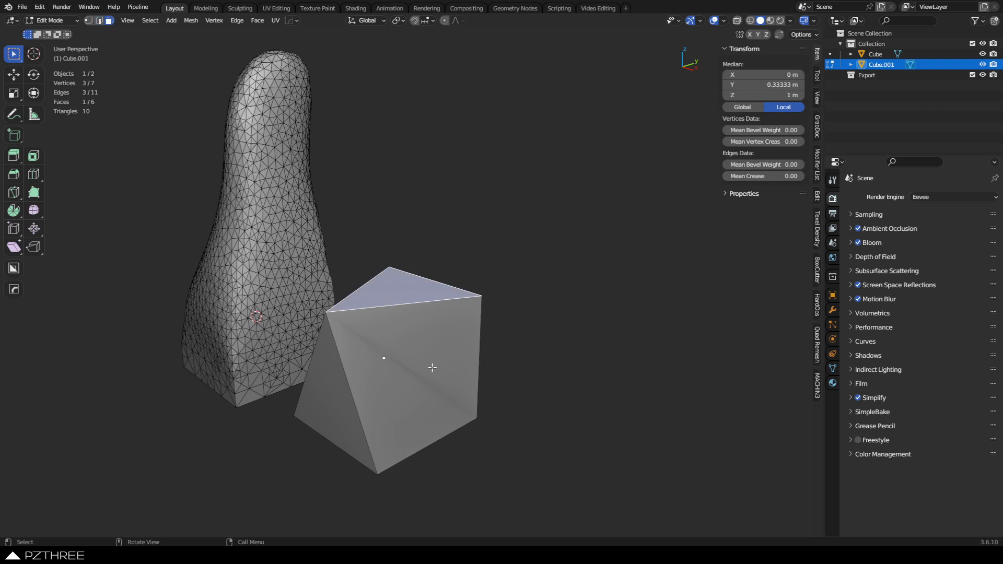
key(e)
middle_click(443, 350)
click(474, 117)
Scale the extruded top face down twice to form a narrow tip, using a factor of about 0.77 the second time
shift+middle_drag(512, 253, 502, 376)
key(s)
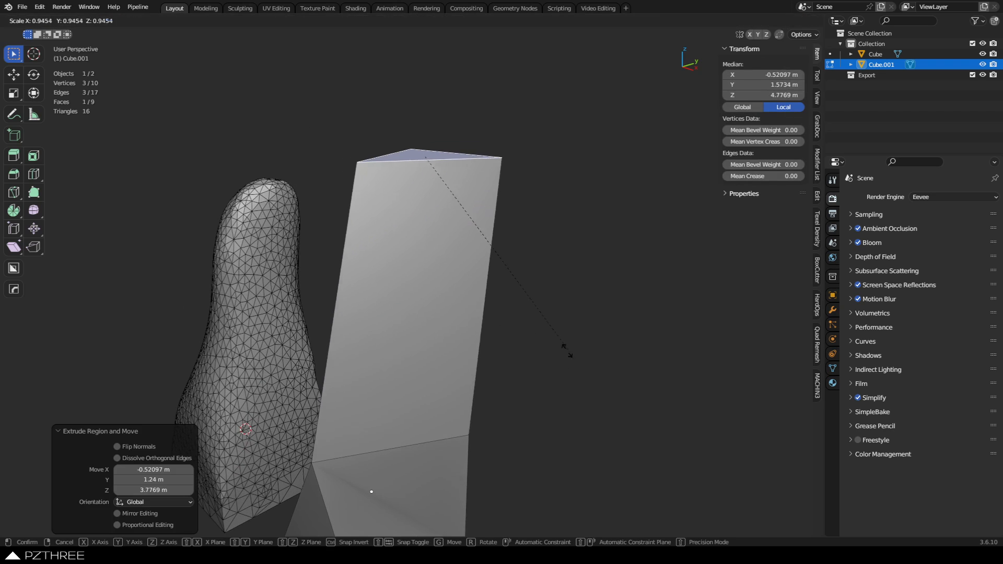
click(428, 248)
key(s)
click(440, 312)
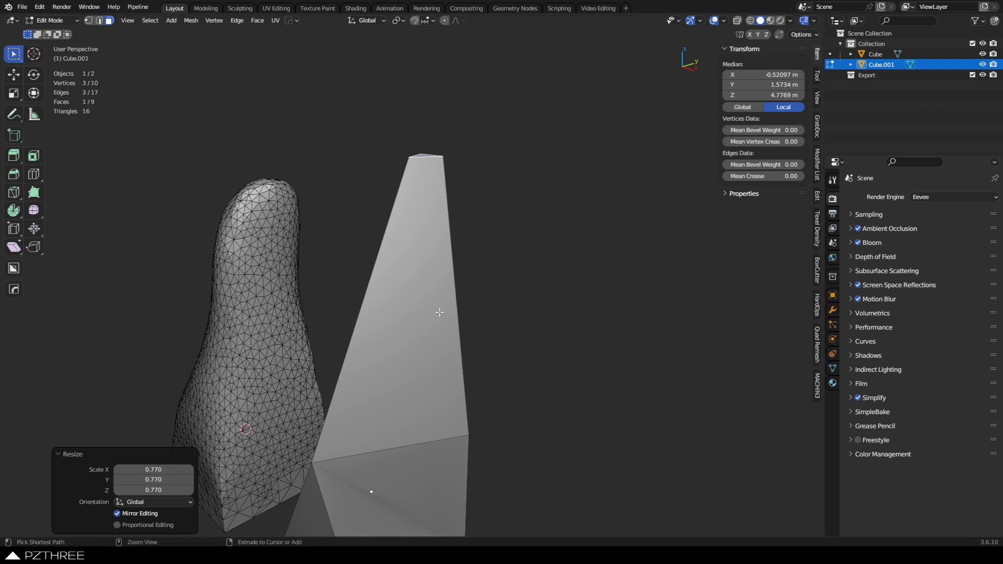
key(ctrl+r)
scroll(384, 325, up, 1)
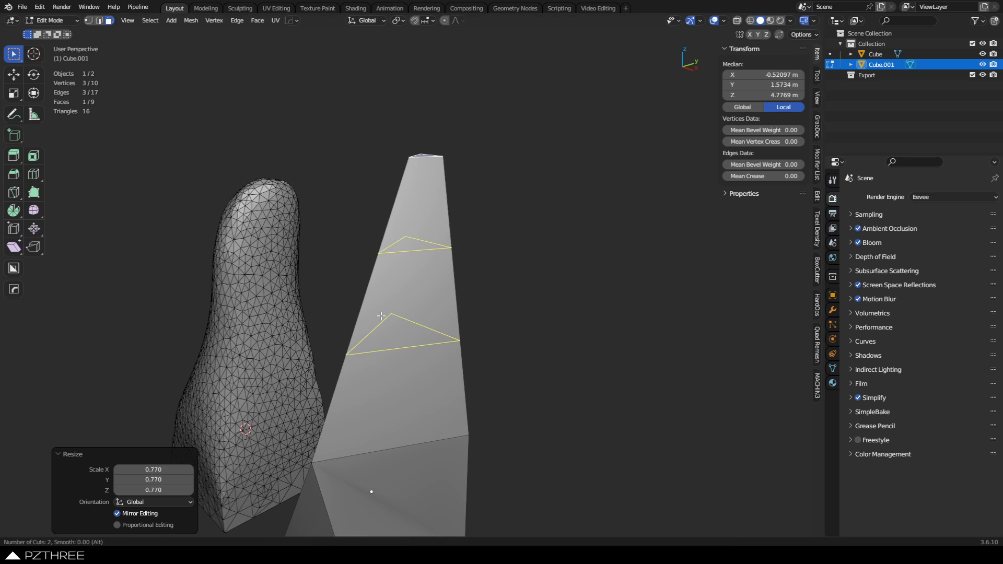
click(381, 316)
right_click(382, 316)
key(ctrl+z)
Add one centered loop cut around the tapered section and move it about 0.98 m along Y
key(ctrl+r)
click(376, 309)
right_click(375, 309)
key(g)
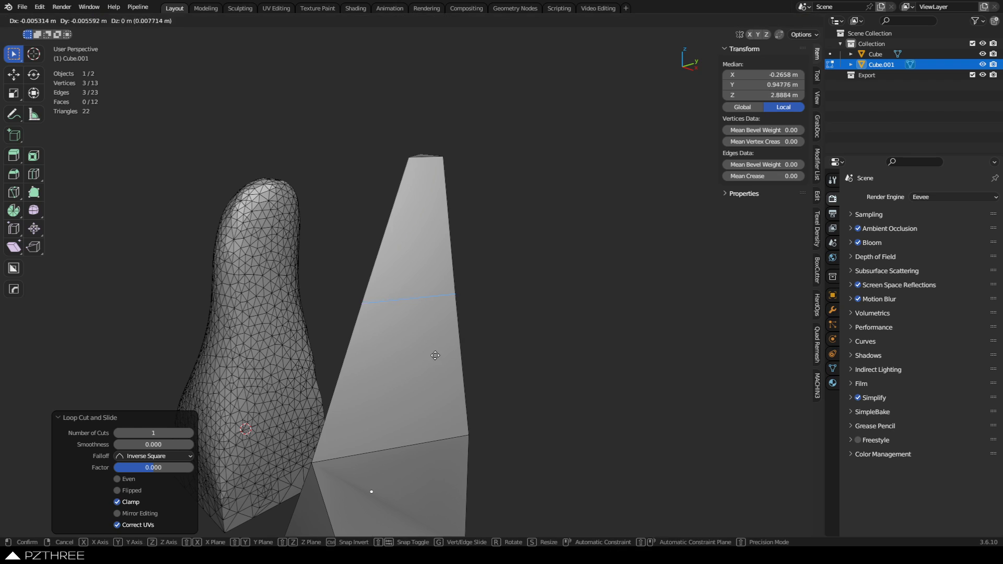
key(y)
click(549, 361)
Bevel the loop with many segments into a smooth curve along the horn and return to Object Mode
key(ctrl+b)
scroll(571, 425, up, 5)
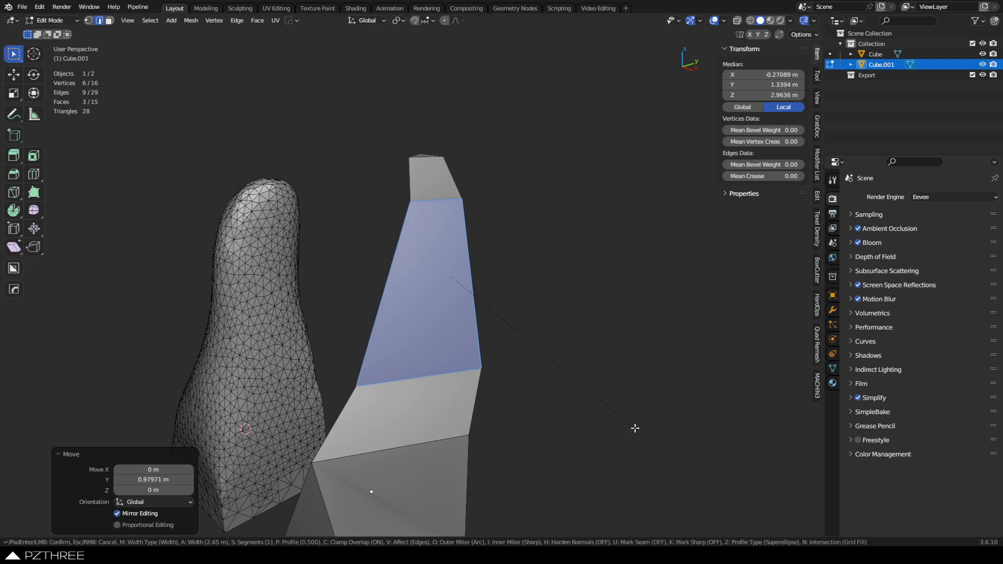
click(649, 437)
key(Tab)
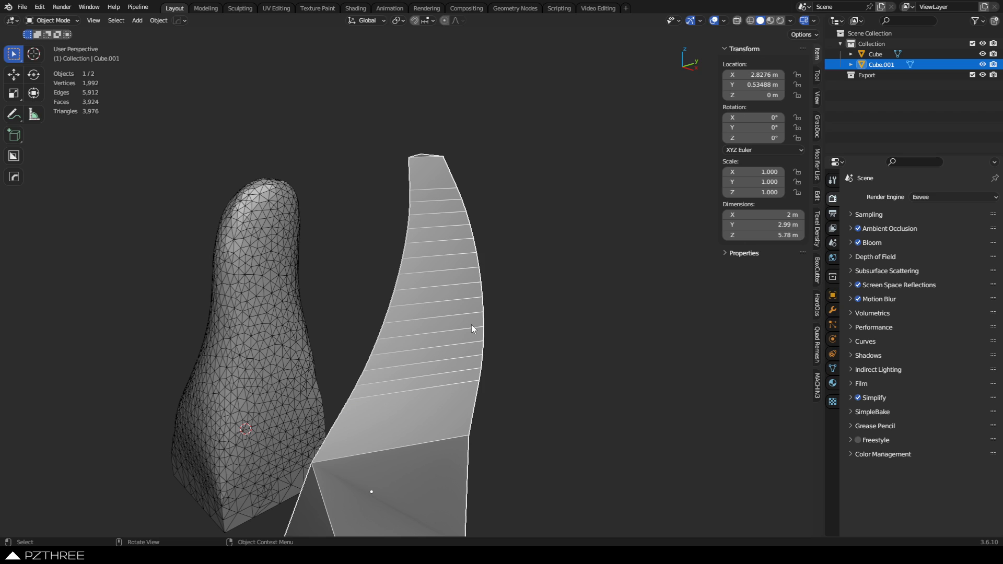
Switch the curved horn to Sculpt Mode, set a fine voxel size and voxel-remesh it
mouse_move(456, 306)
middle_down()
mouse_move(526, 370)
mouse_move(466, 349)
mouse_move(491, 312)
middle_up()
key(ctrl+Tab)
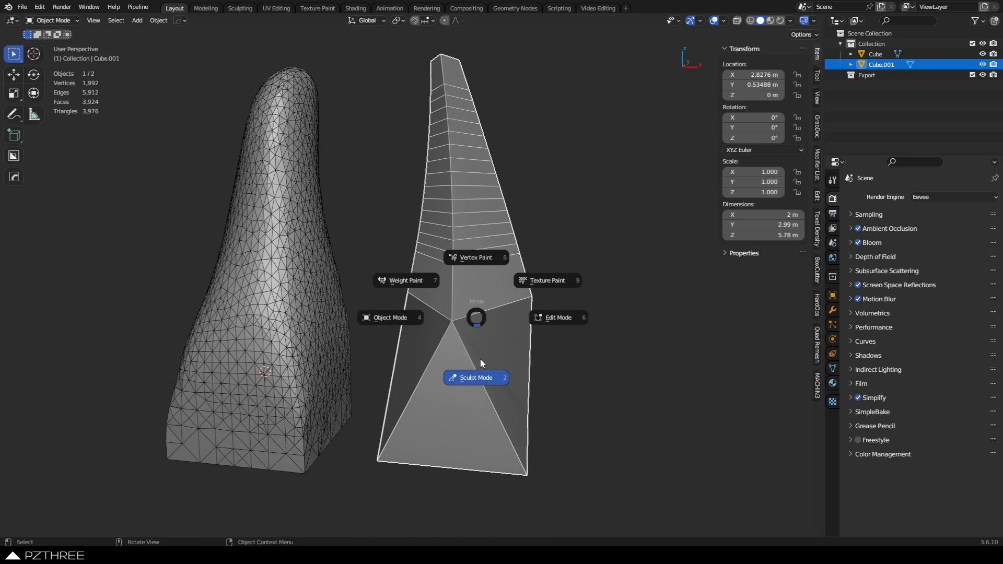
click(475, 358)
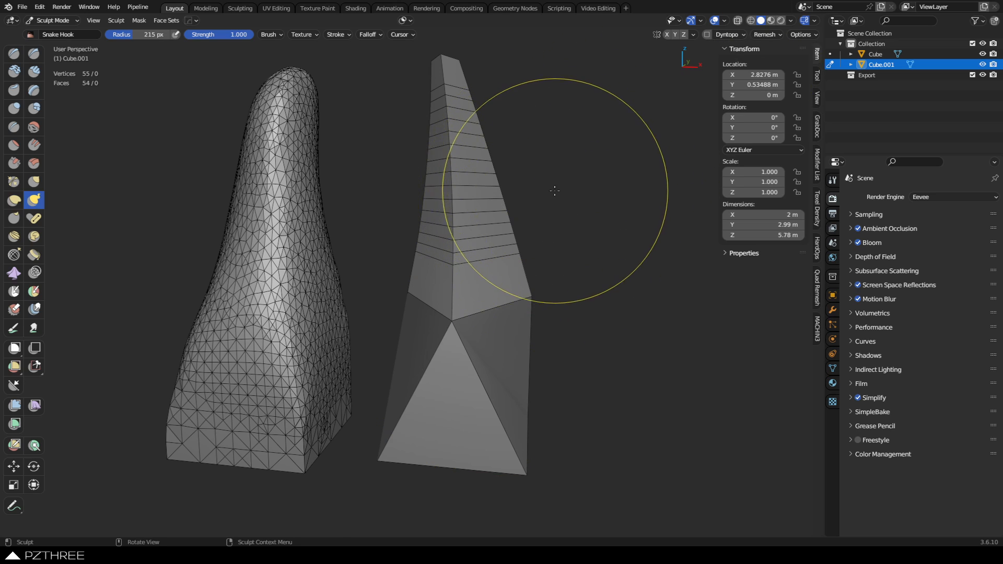
key(r)
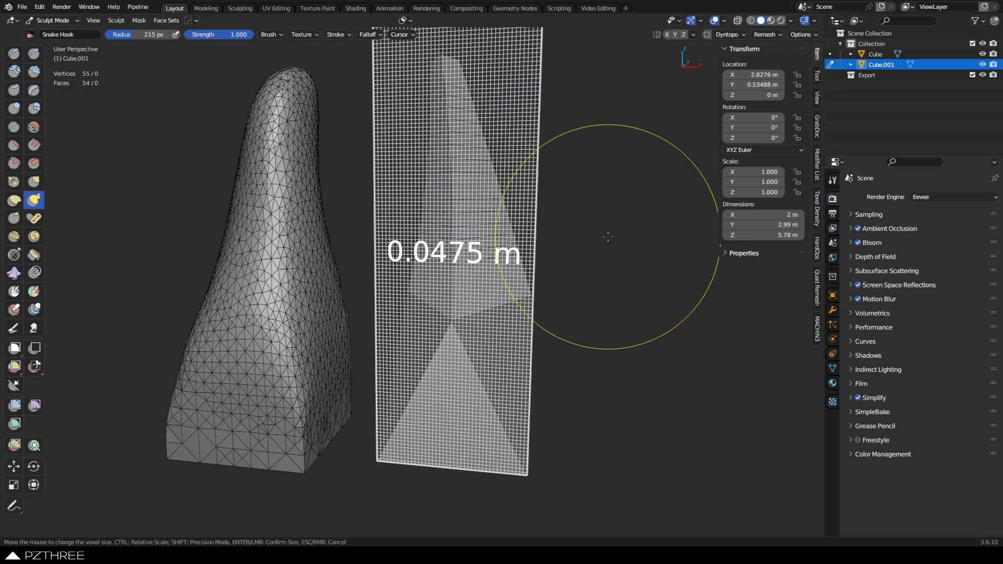
click(618, 256)
key(ctrl+r)
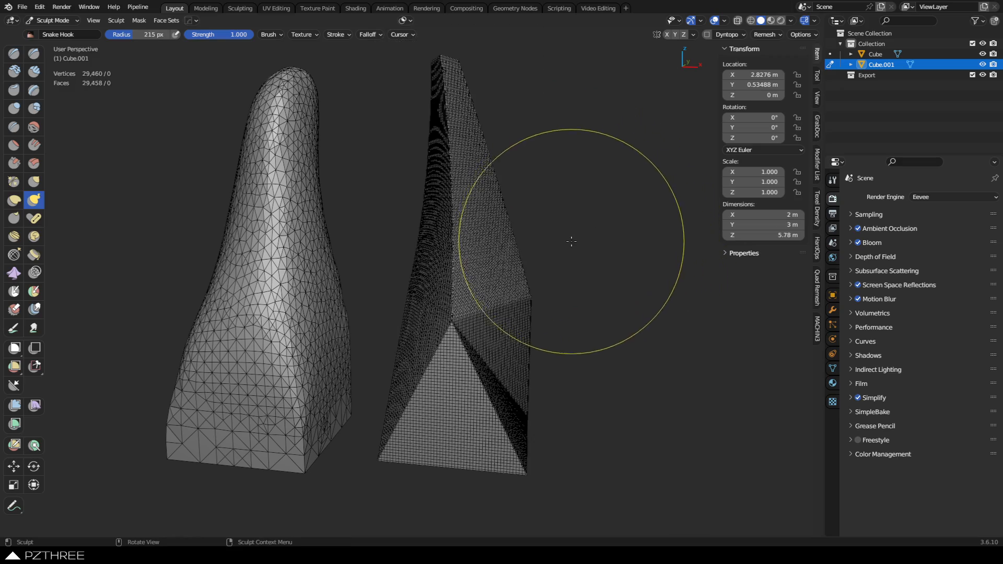
Hide the wireframe and examine the remeshed horn's sharp edges up close and from several angles
key(shift+w)
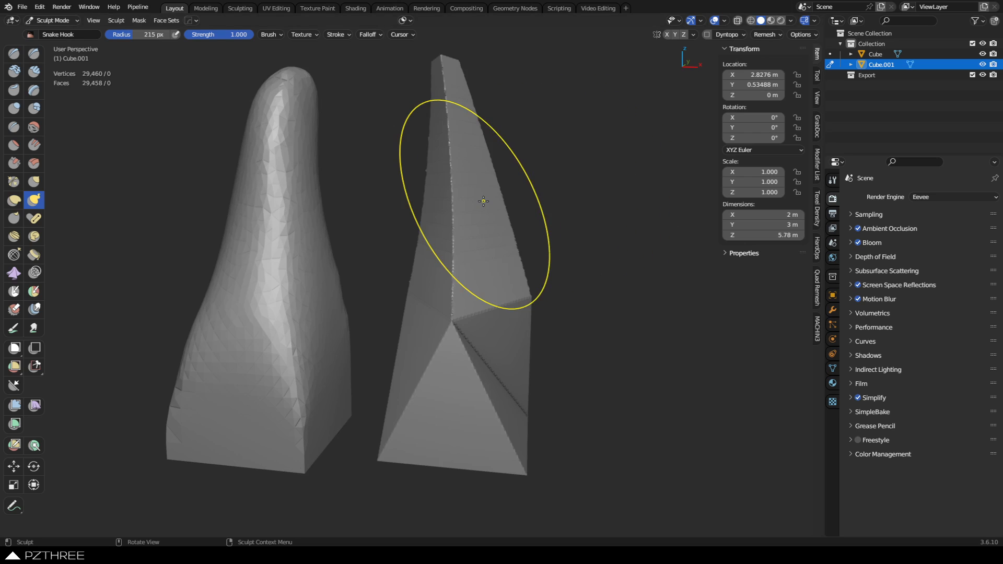
mouse_move(478, 203)
middle_down()
mouse_move(448, 227)
mouse_move(479, 222)
mouse_move(453, 225)
middle_up()
scroll(449, 225, up, 1)
scroll(479, 222, down, 1)
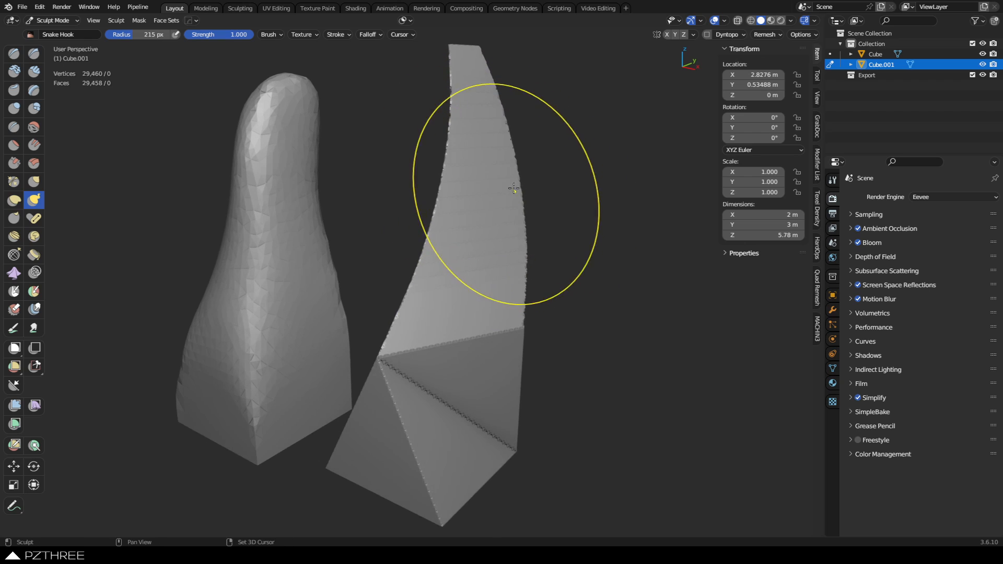
shift+middle_drag(512, 175, 526, 209)
mouse_move(525, 205)
middle_down()
mouse_move(539, 193)
mouse_move(524, 199)
mouse_move(545, 233)
mouse_move(531, 206)
mouse_move(488, 225)
middle_up()
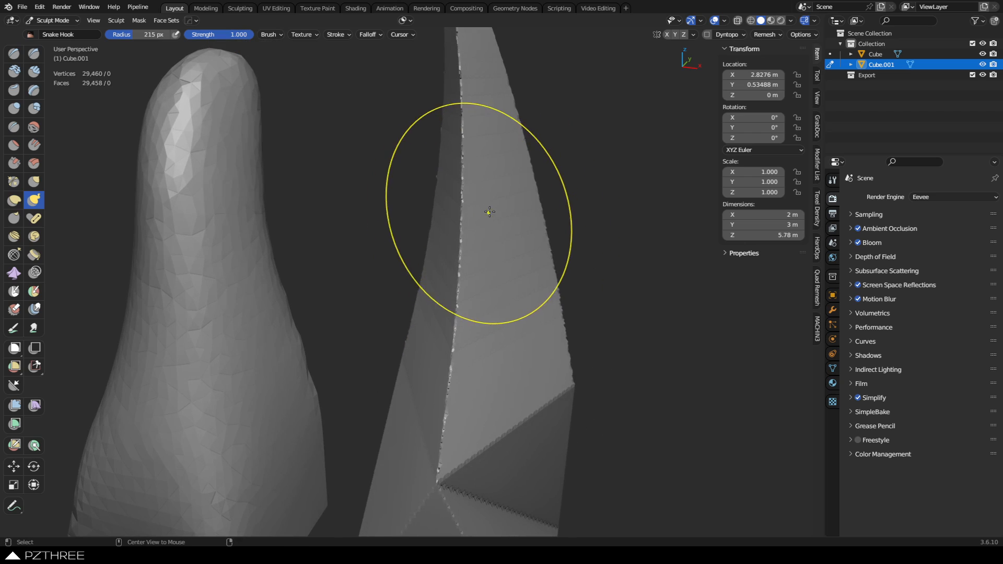
alt+middle_click(491, 213)
mouse_move(444, 291)
ctrl+middle_down()
mouse_move(430, 272)
mouse_move(477, 254)
ctrl+middle_up()
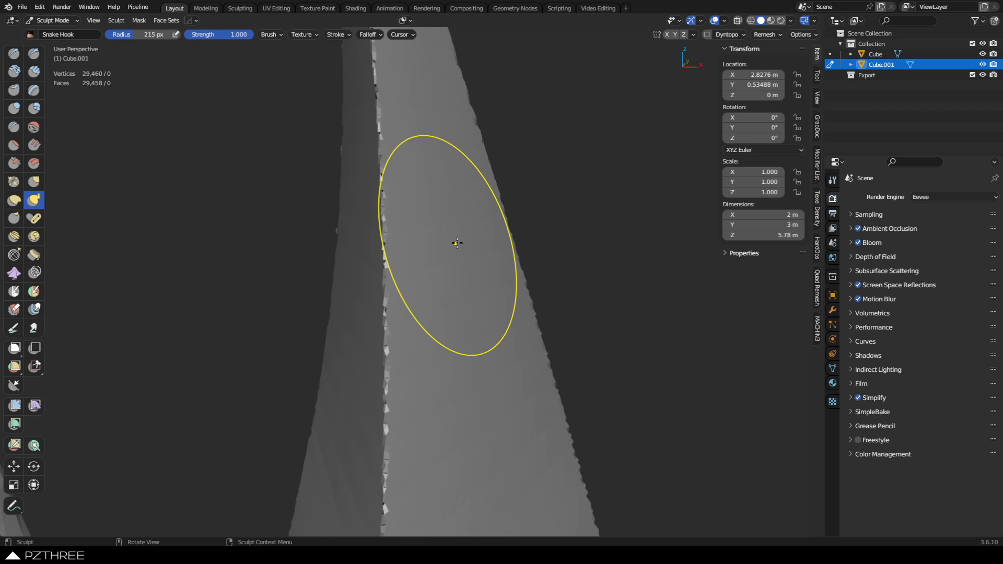
mouse_move(456, 243)
middle_down()
mouse_move(497, 217)
mouse_move(410, 287)
mouse_move(450, 303)
mouse_move(441, 241)
mouse_move(421, 206)
middle_up()
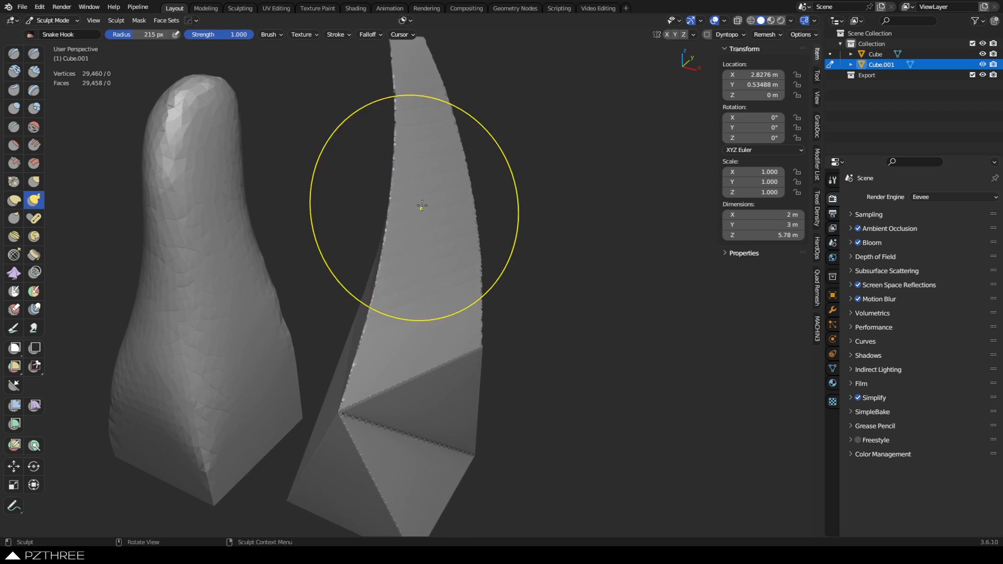
Undo the voxel remesh, return to Object Mode and show the wireframe again
key(ctrl+z)
shift+middle_drag(481, 276, 471, 238)
key(ctrl+Tab)
click(419, 253)
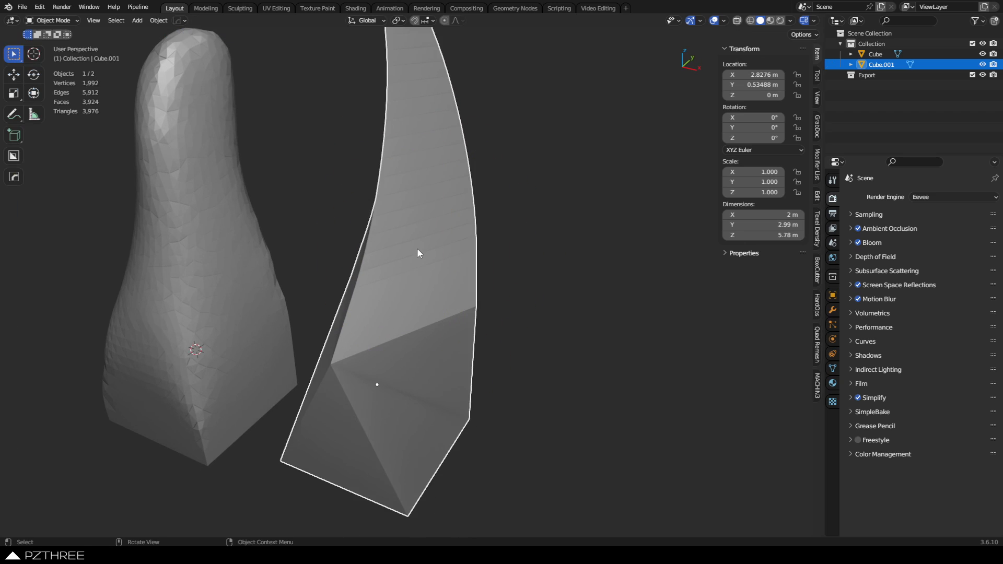
key(shift+z)
Duplicate the curved horn and place the copy about 2.89 m away along X
scroll(469, 266, down, 2)
key(shift+d)
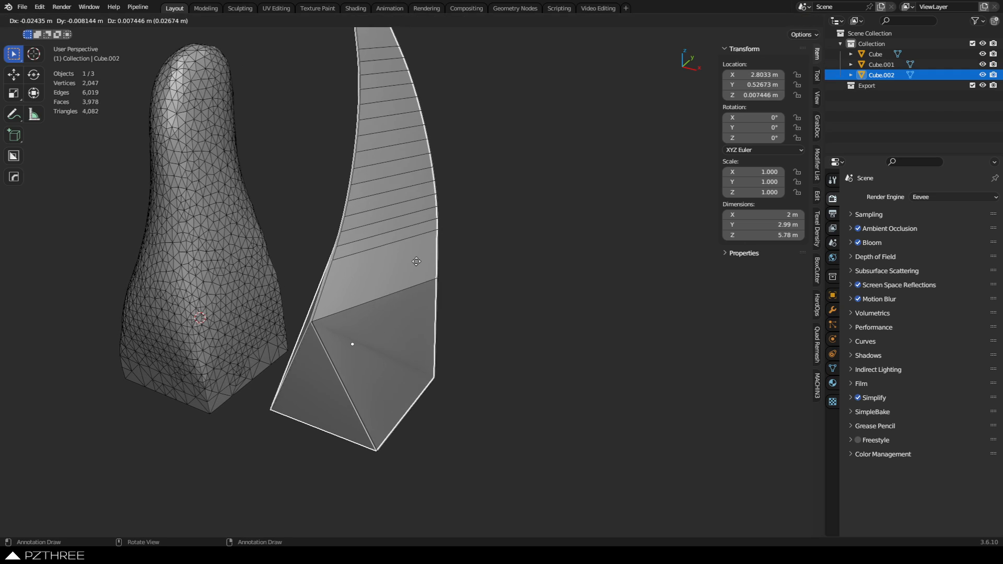
key(x)
click(588, 331)
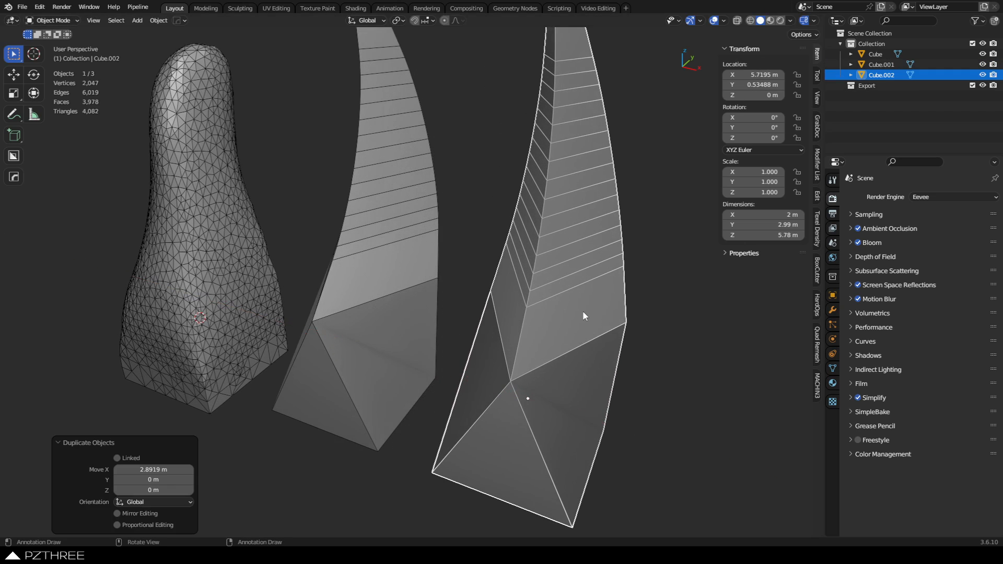
middle_drag(571, 291, 529, 285)
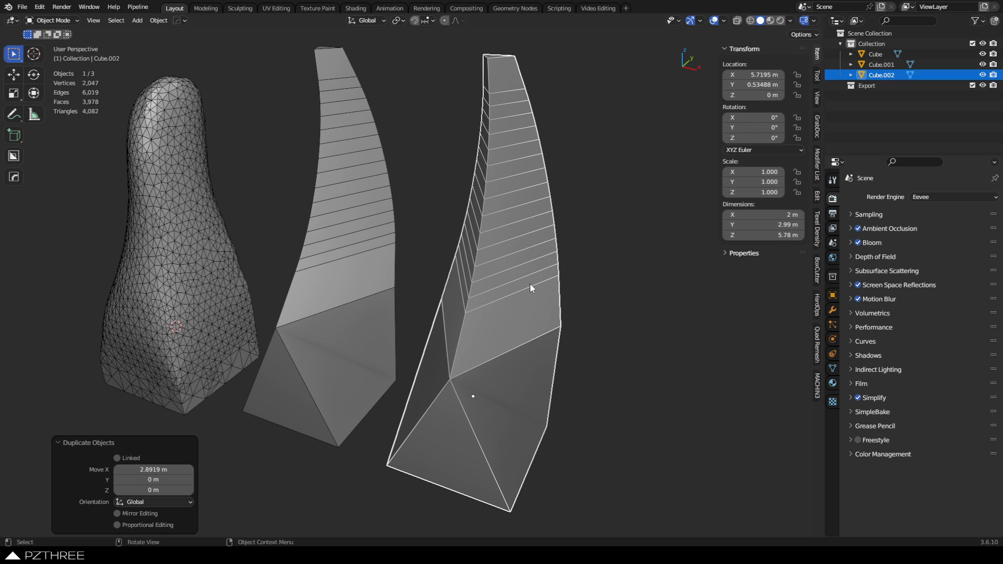
Apply a level 2 subdivision surface to the duplicated horn
middle_drag(594, 261, 500, 223)
key(ctrl+2)
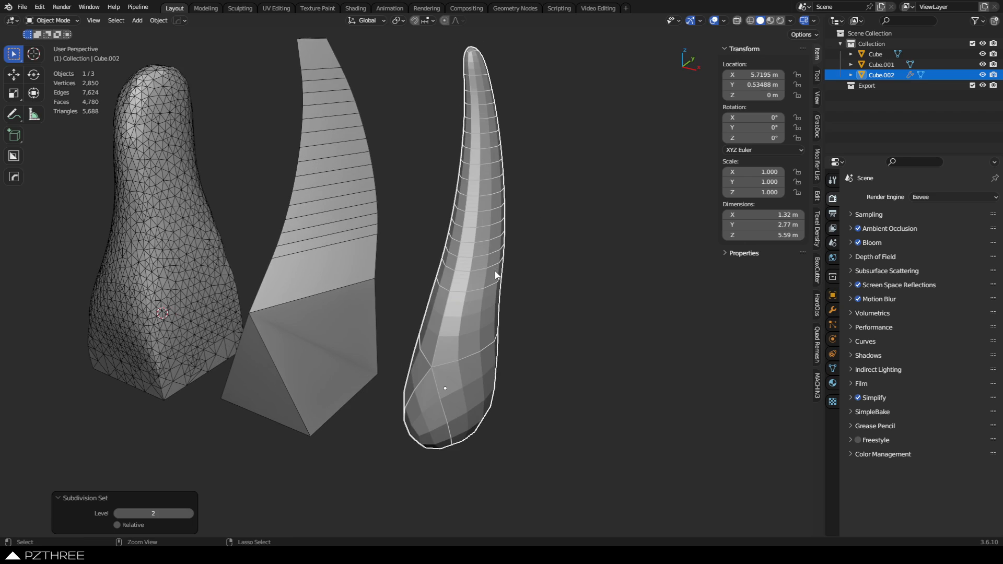
middle_drag(525, 268, 477, 265)
In Edit Mode, select the edge path along the horn's inner curve up to the tip and set its mean crease to 1
key(Tab)
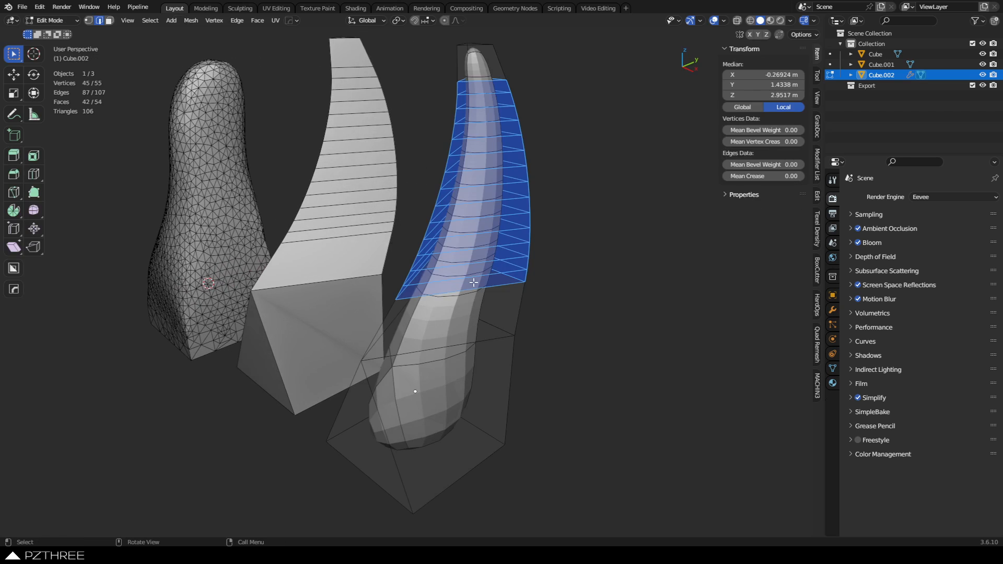
click(378, 331)
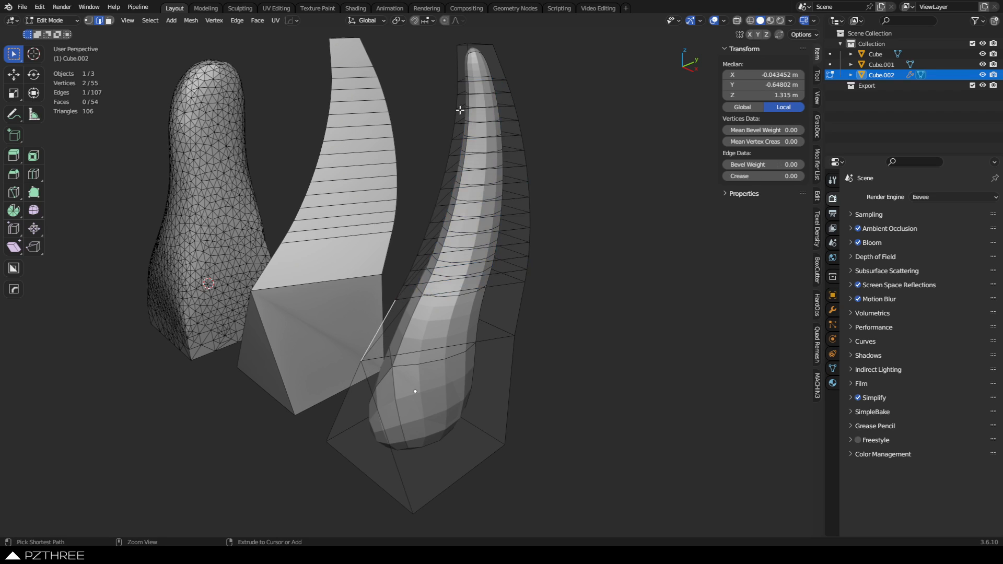
ctrl+click(456, 59)
click(763, 176)
text(1)
key(Return)
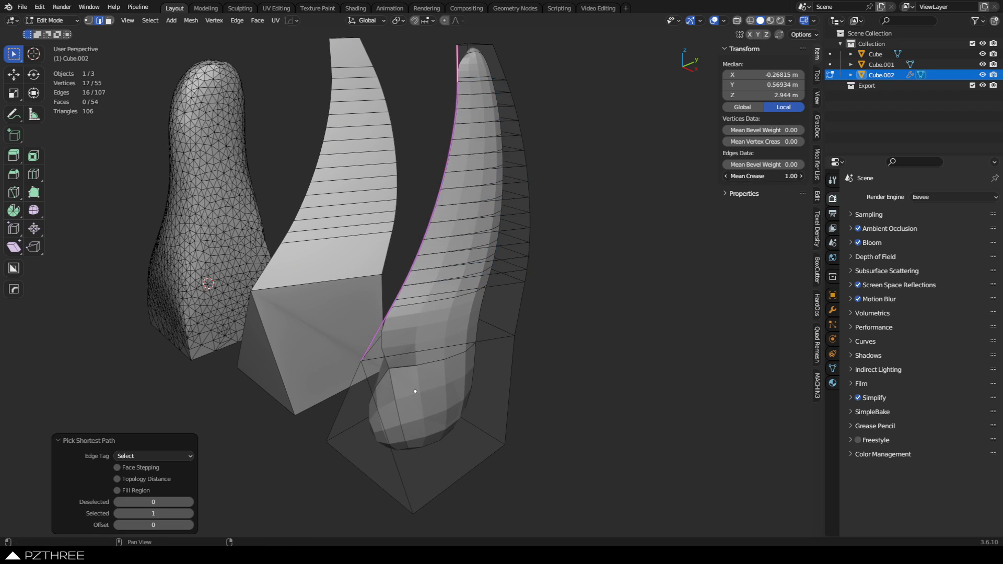
Return to Object Mode, set the creased horn's subdivision level to 2 and apply the Subdivision modifier
key(Tab)
key(ctrl+1)
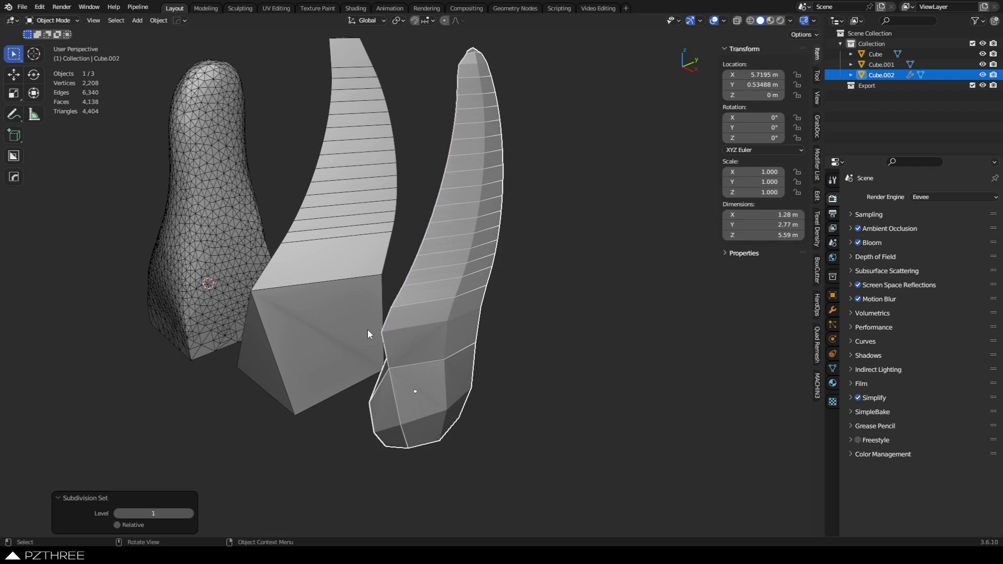
key(ctrl+2)
click(833, 310)
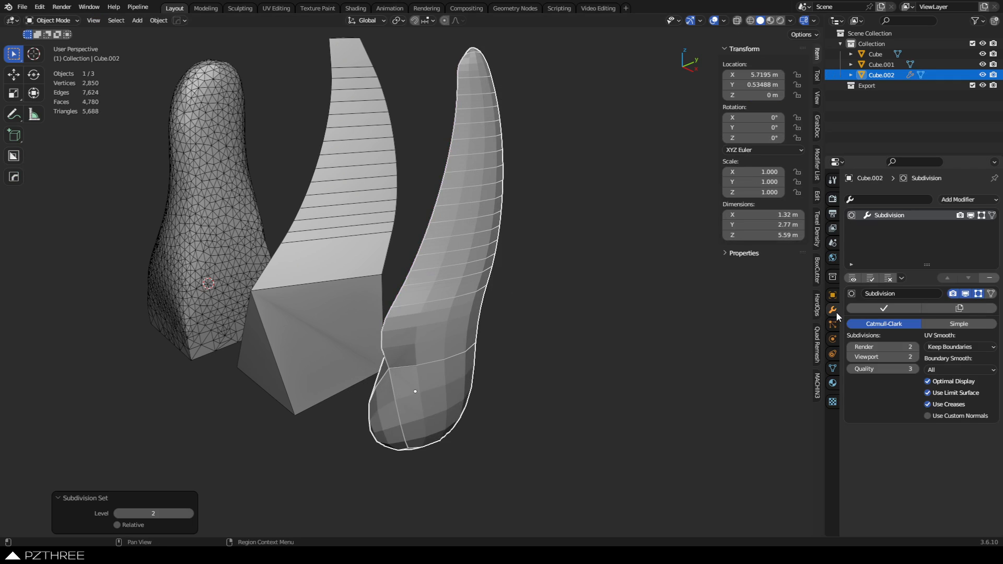
click(911, 310)
In Edit Mode, select five neighbouring edge loops just above the horn's base and dissolve them
scroll(502, 281, up, 3)
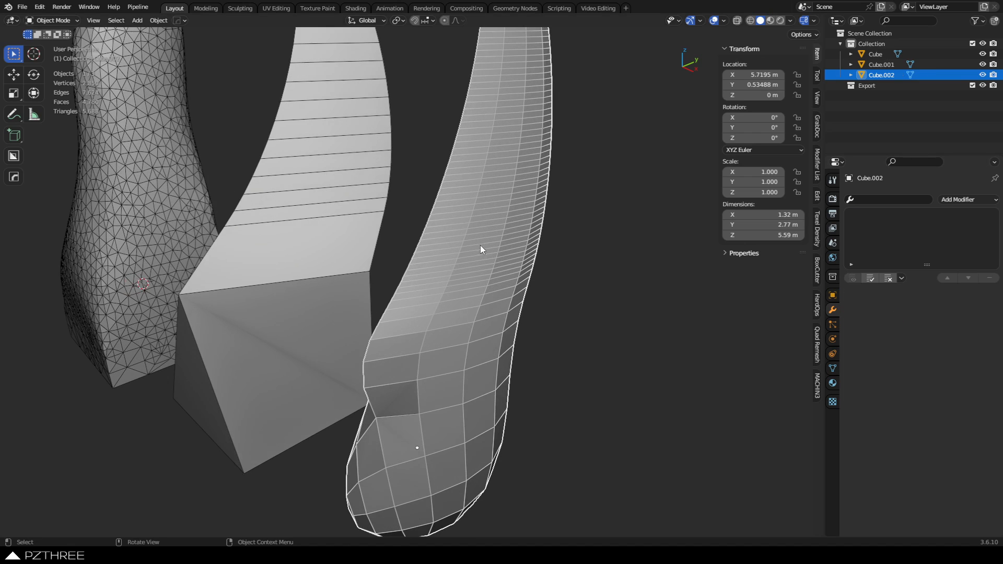
scroll(481, 249, up, 5)
middle_drag(413, 311, 430, 285)
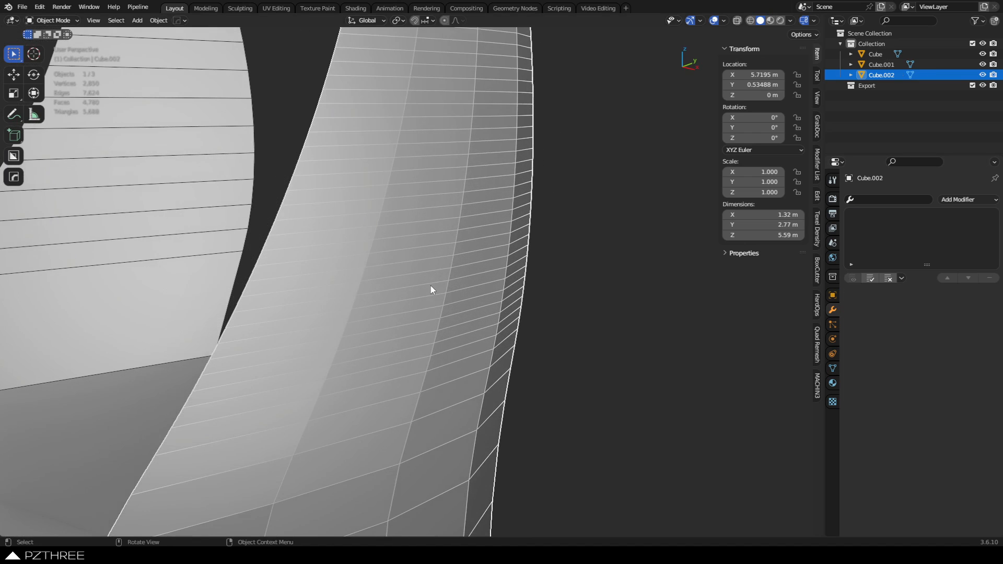
key(Tab)
alt+click(386, 381)
alt+shift+click(386, 367)
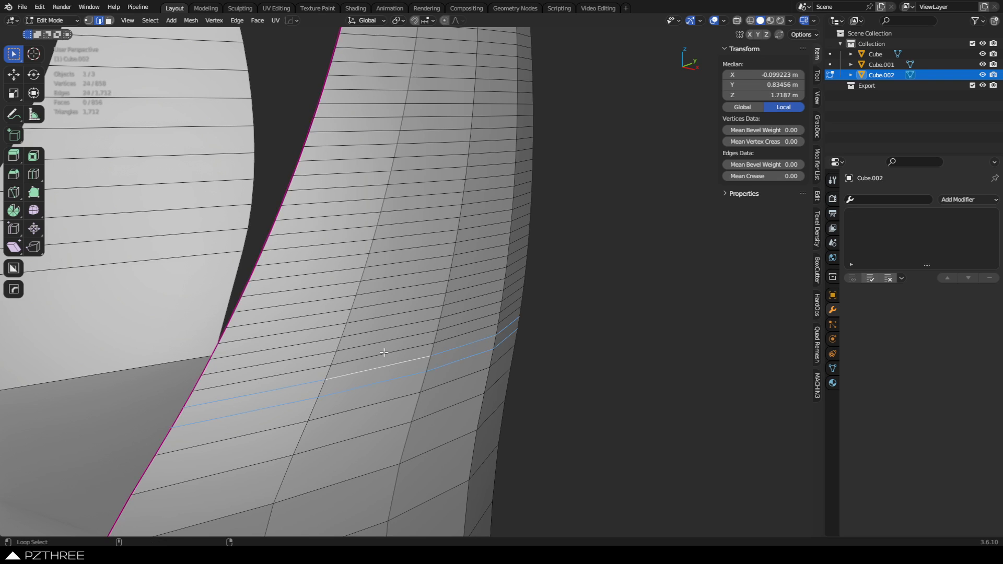
alt+shift+click(384, 354)
alt+shift+click(389, 341)
alt+shift+click(396, 328)
key(ctrl+x)
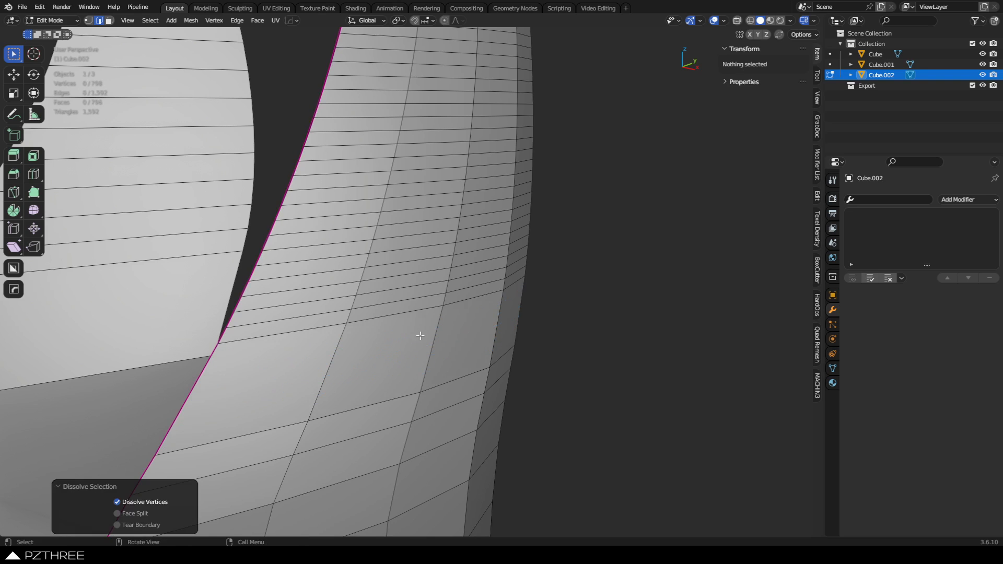
Dissolve four more edge loops higher up the horn's shaft and return to Object Mode
alt+click(410, 301)
alt+shift+click(409, 291)
alt+shift+click(409, 280)
alt+shift+click(410, 269)
key(ctrl+x)
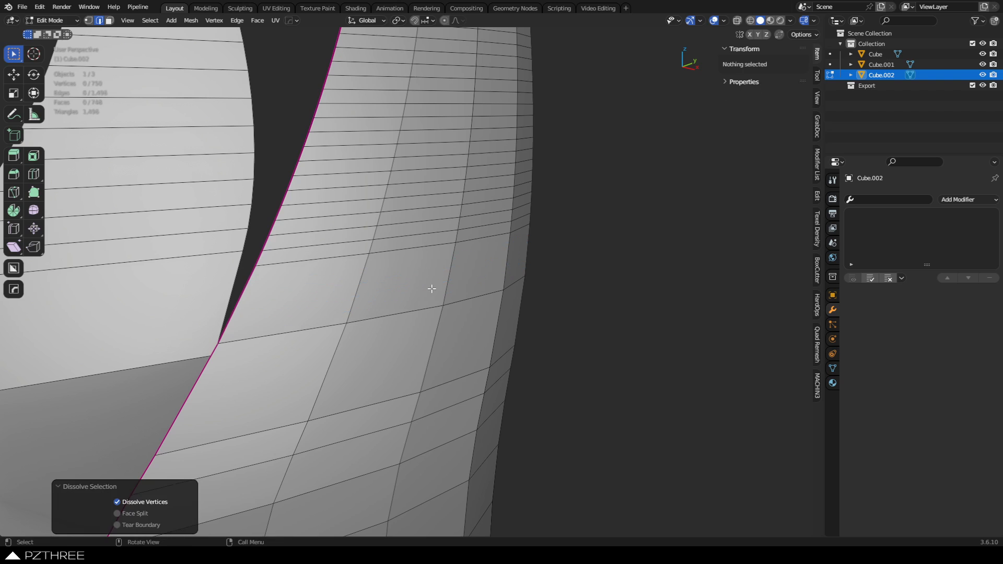
scroll(432, 288, down, 5)
key(ctrl+Tab)
click(380, 312)
middle_drag(380, 311, 462, 308)
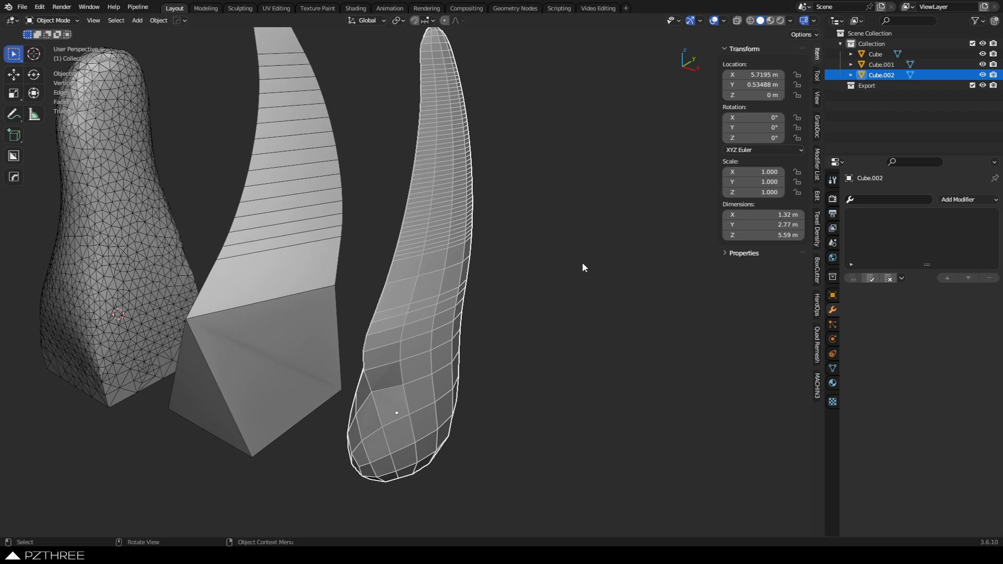
Try to quad-remesh the horn with a quad count of 5000 and hard-edge detection by angle enabled, and undo it
click(819, 347)
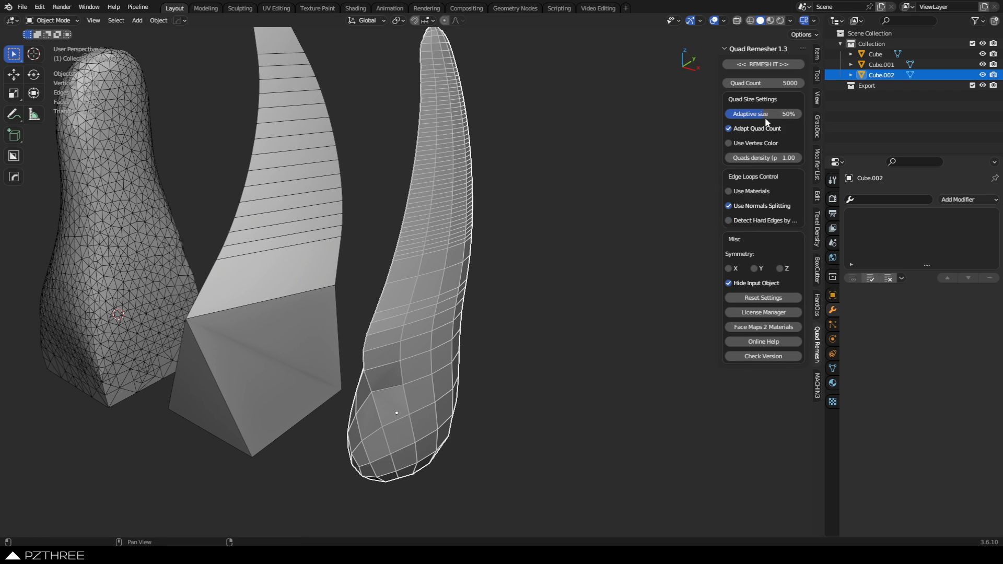
click(759, 65)
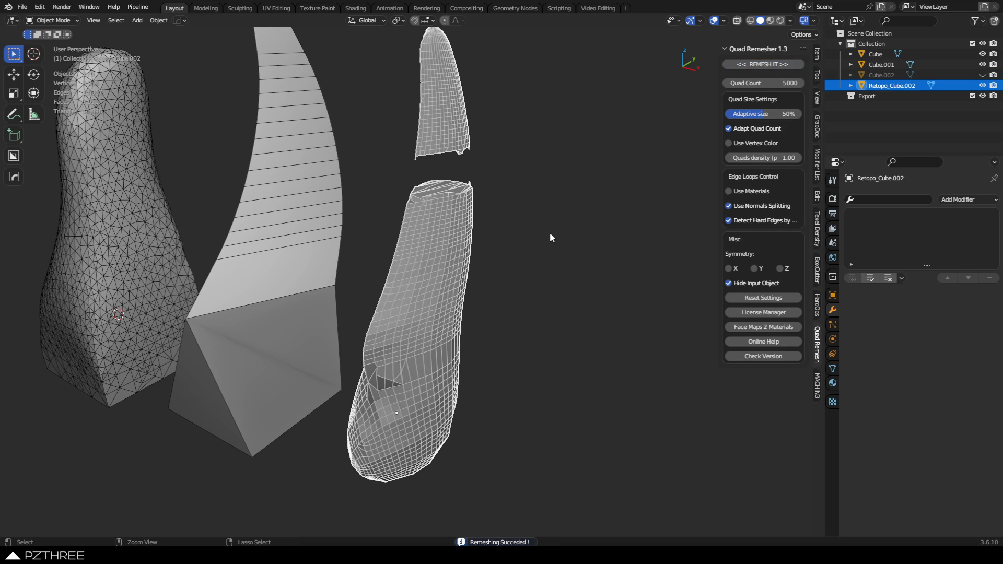
key(ctrl+z)
Run MACHIN3 Clean Up on the horn's whole mesh in Edit Mode and return to Object Mode
key(Tab)
key(a)
key(3)
key(Tab)
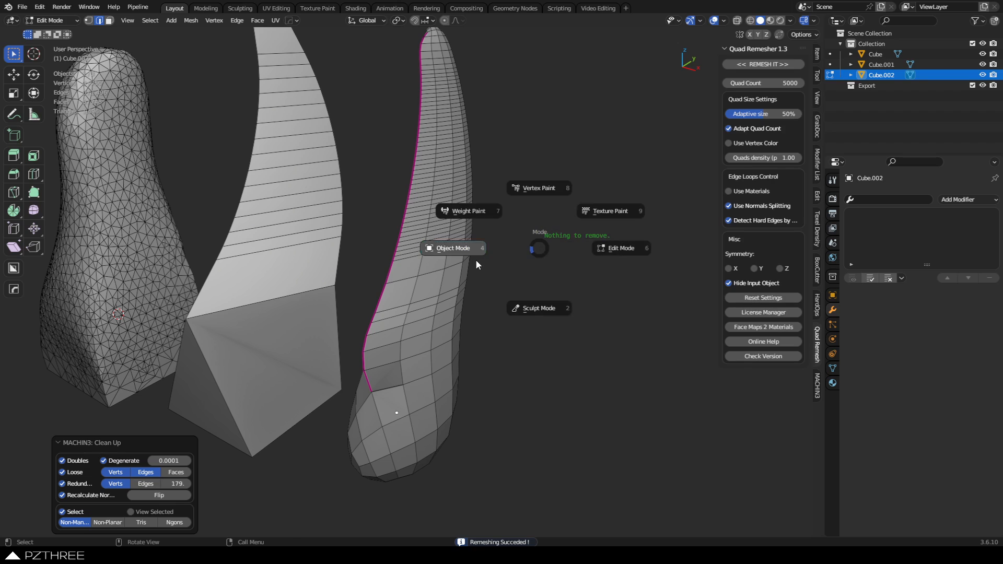
click(475, 259)
Shade the horn auto smooth at 30° and quad-remesh it with a quad count of 5000 and hard-edge detection off, hiding the wireframe
right_click(372, 199)
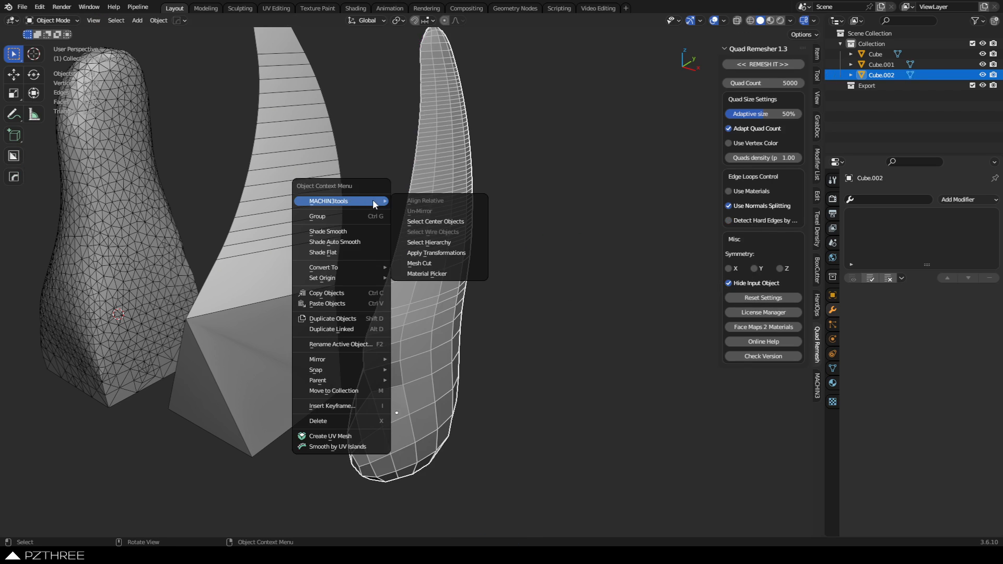
click(360, 242)
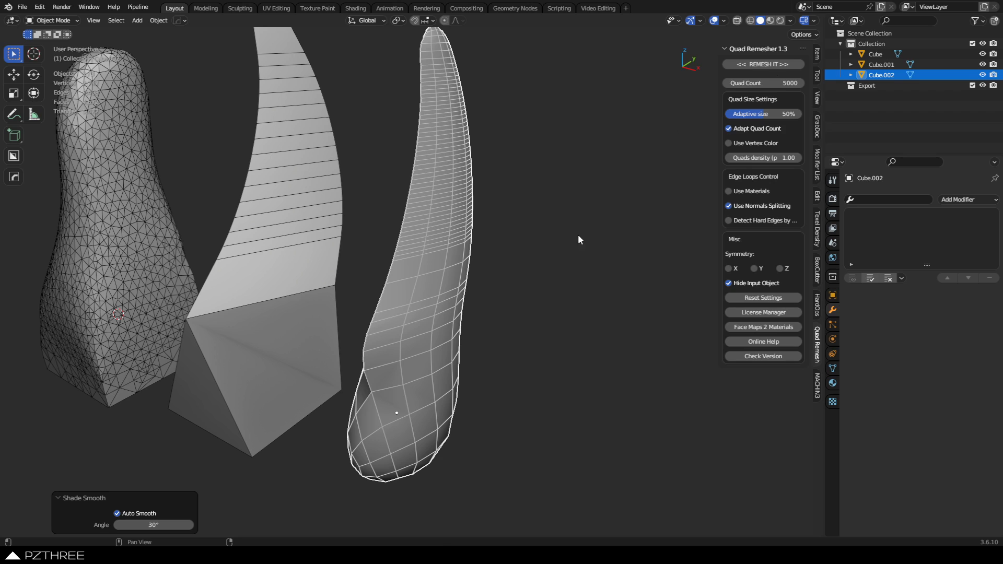
key(shift+w)
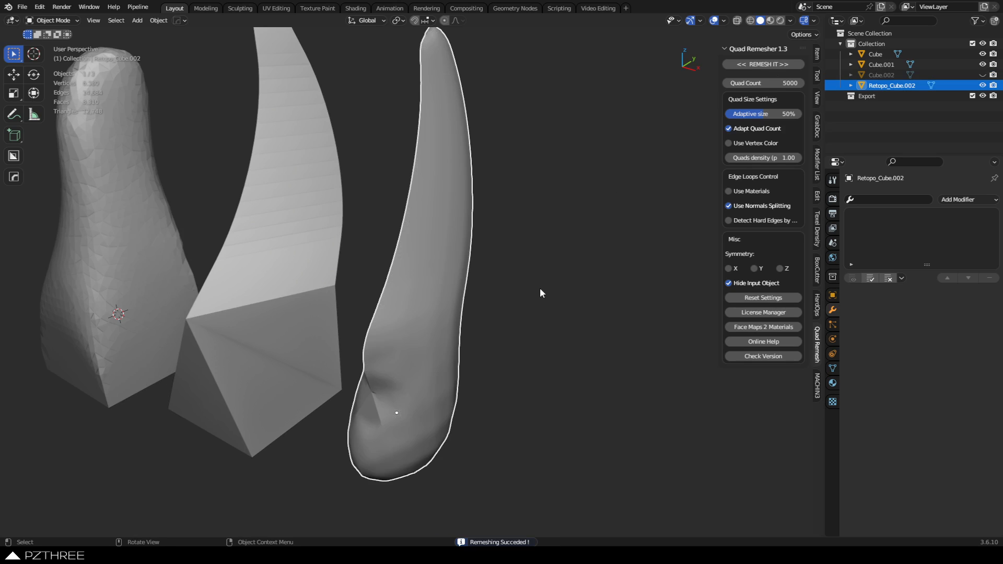
Show the wireframe and examine the remeshed horn's quad topology along its side, tip and base
middle_drag(540, 289, 425, 278)
key(shift+w)
alt+middle_click(469, 225)
key(a)
key(a)
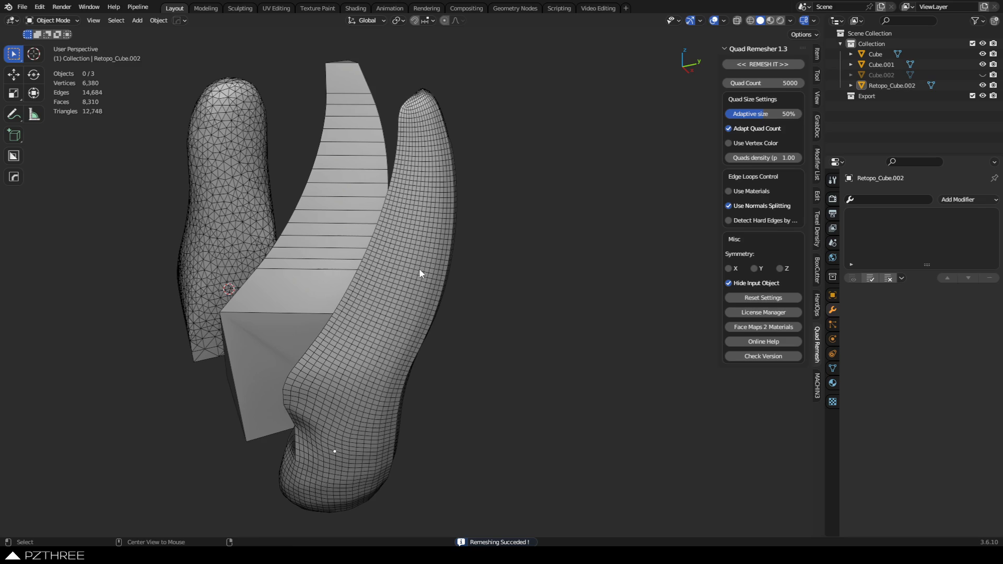
scroll(419, 273, up, 6)
middle_drag(413, 258, 453, 184)
scroll(466, 289, down, 2)
scroll(444, 286, down, 5)
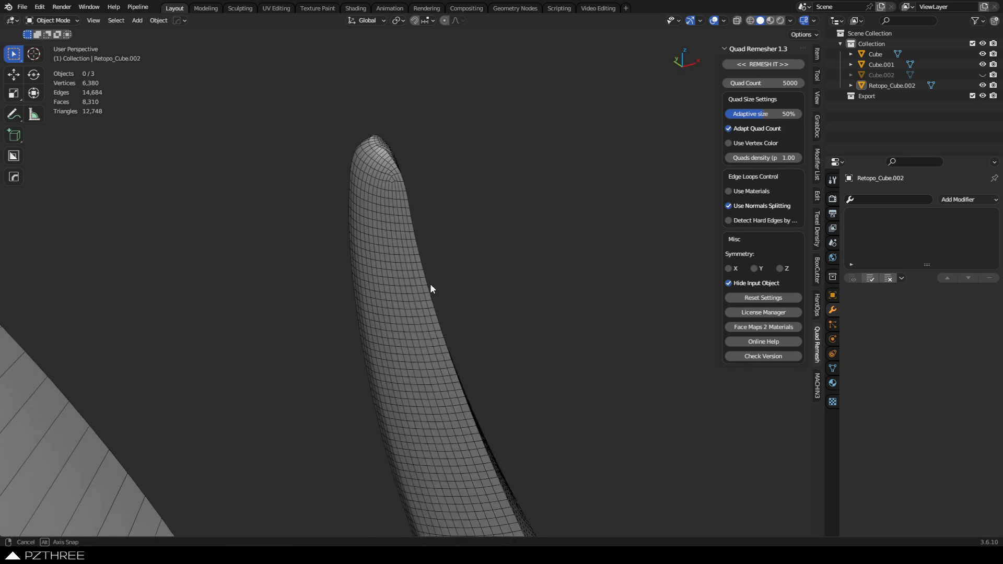
middle_drag(275, 291, 423, 280)
scroll(450, 276, down, 1)
scroll(424, 271, up, 1)
Select the remeshed horn, enter Sculpt Mode and give it a Multires modifier with 3 subdivision levels
click(426, 267)
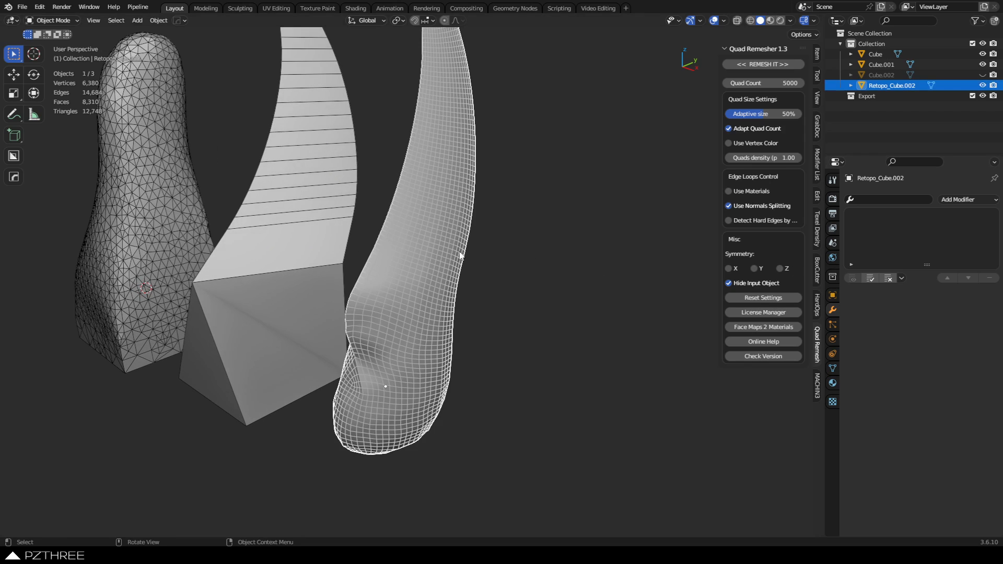
key(ctrl+Tab)
click(449, 308)
key(ctrl+3)
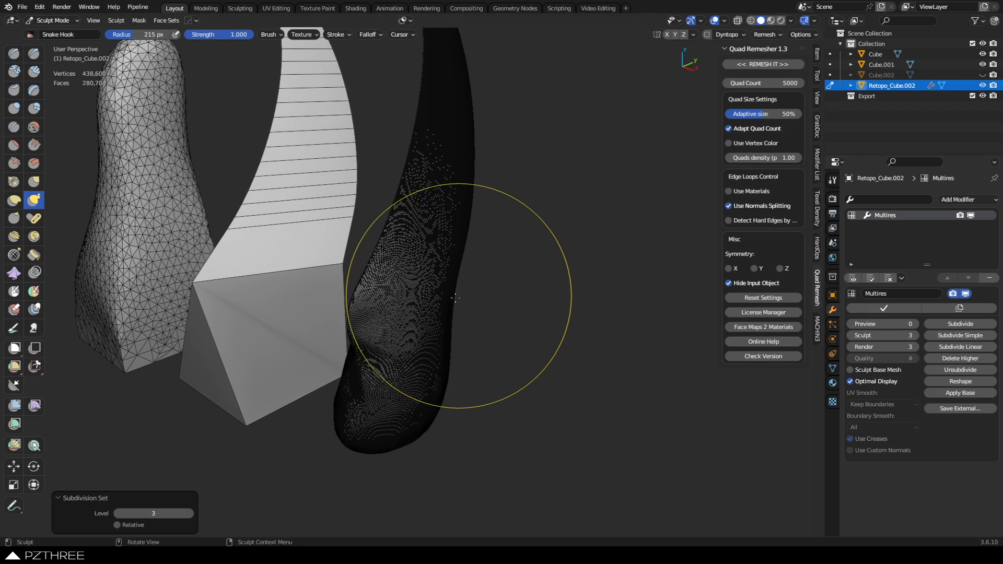
Hide the wireframe and choose the SculptDraw brush with a radius of 22 px
mouse_move(511, 224)
middle_down()
mouse_move(466, 228)
mouse_move(470, 262)
mouse_move(494, 261)
mouse_move(460, 275)
middle_up()
scroll(468, 252, up, 4)
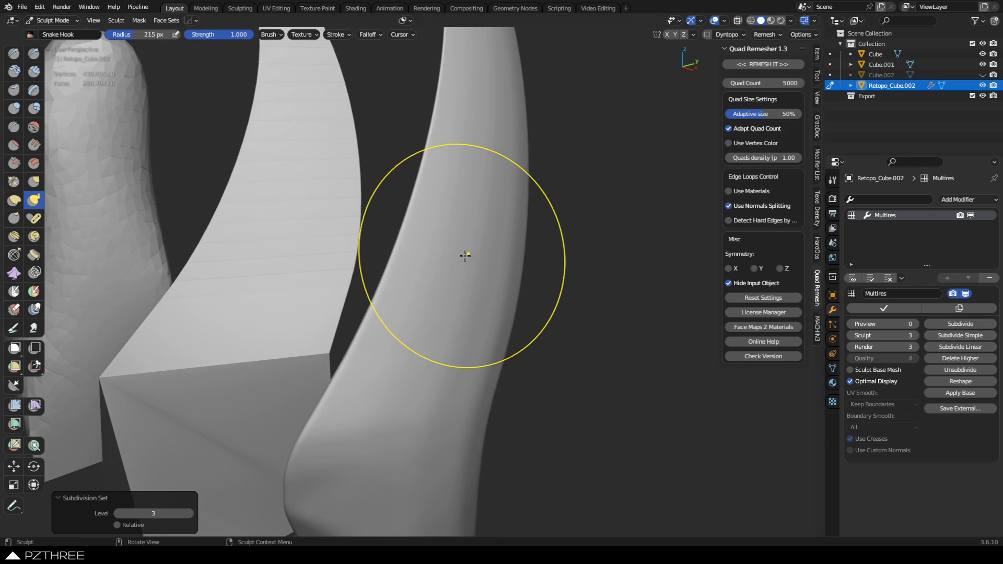
click(13, 54)
key(f)
click(392, 276)
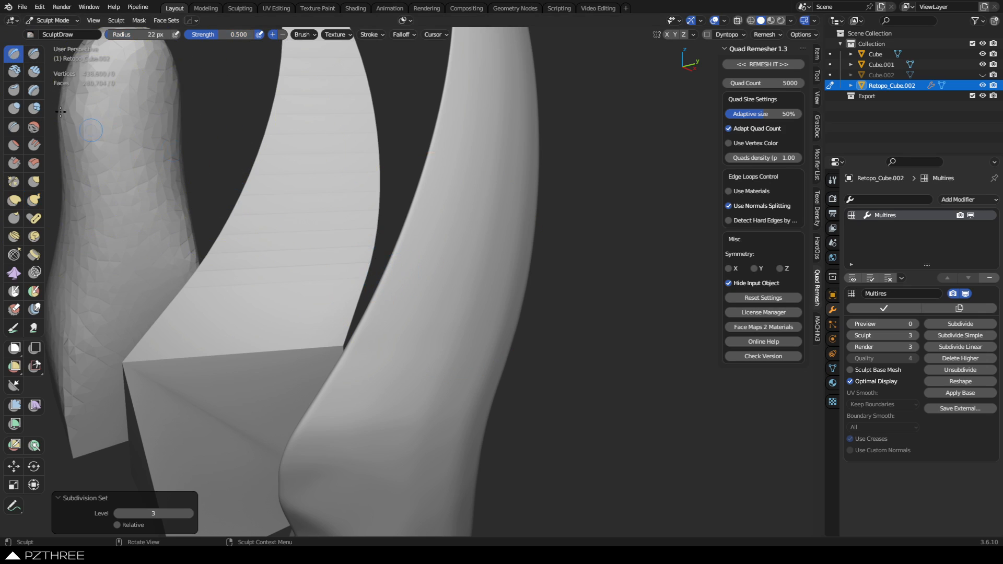
Subdivide the horn's Multires modifier up to level 5
mouse_move(87, 107)
middle_down()
mouse_move(287, 181)
mouse_move(352, 177)
mouse_move(255, 173)
middle_up()
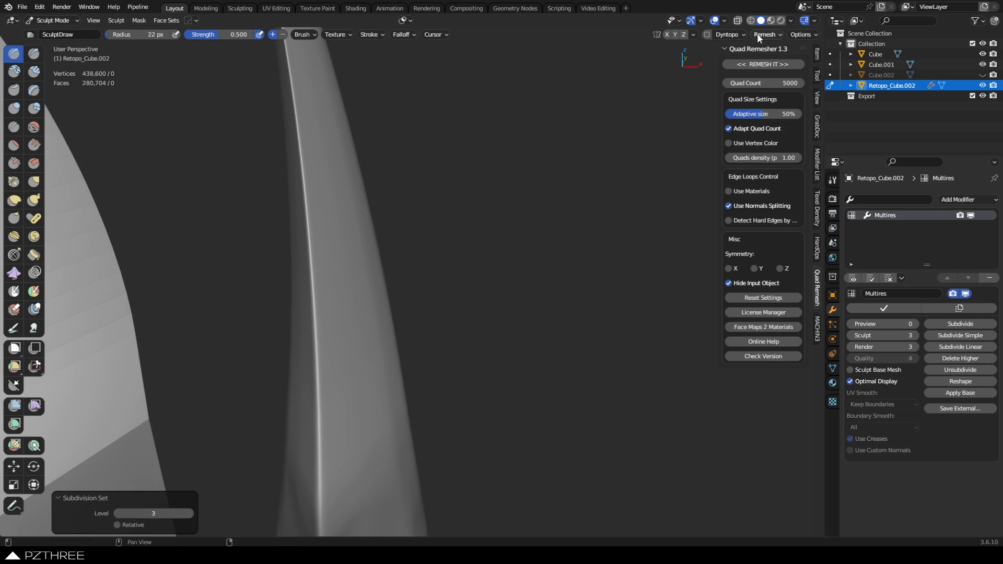
click(724, 21)
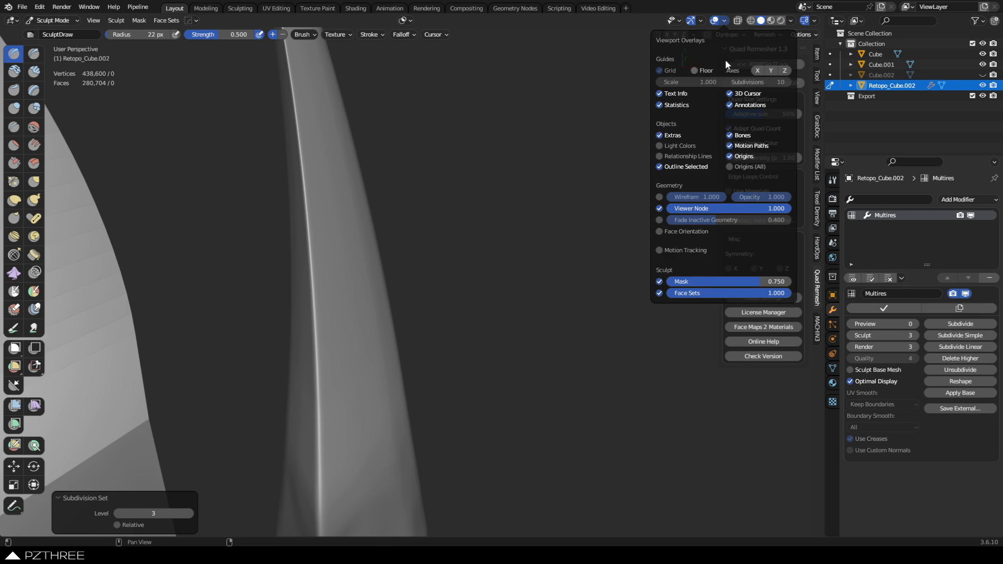
click(678, 105)
click(676, 105)
click(954, 324)
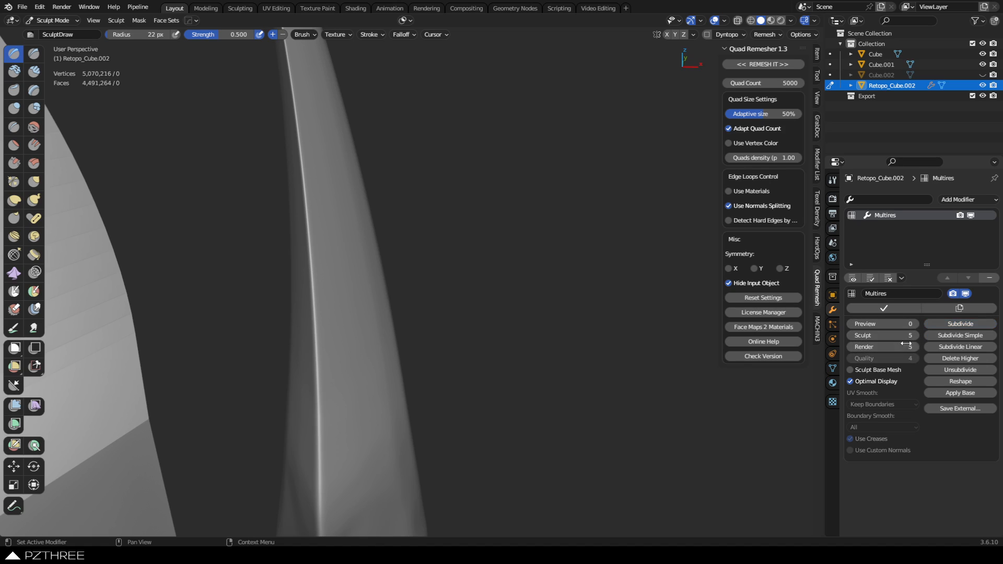
View the horn's base mesh with its wireframe in Object Mode, and return to Sculpt Mode
middle_drag(408, 291, 354, 269)
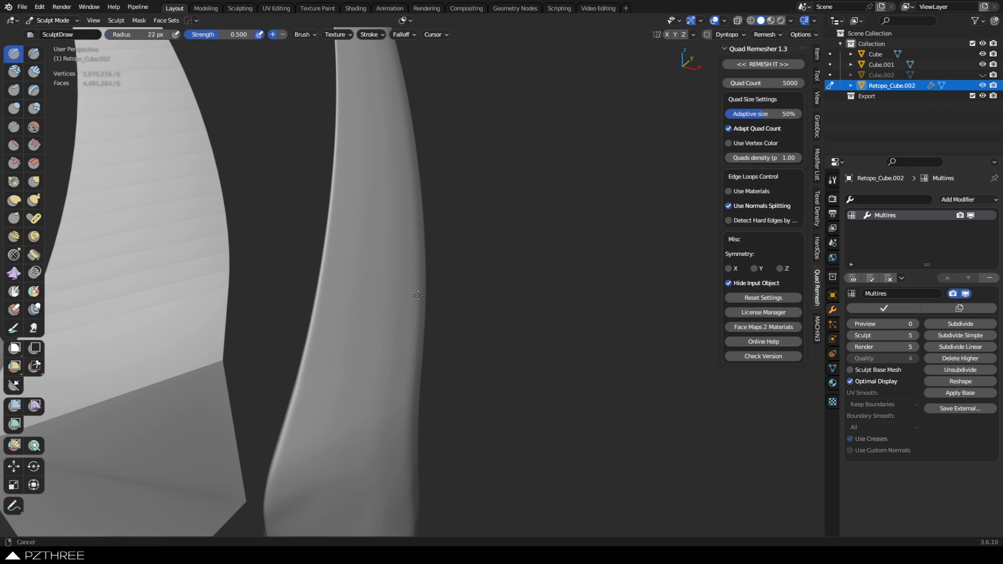
scroll(416, 271, down, 1)
middle_drag(419, 295, 394, 224)
key(ctrl+Tab)
click(337, 235)
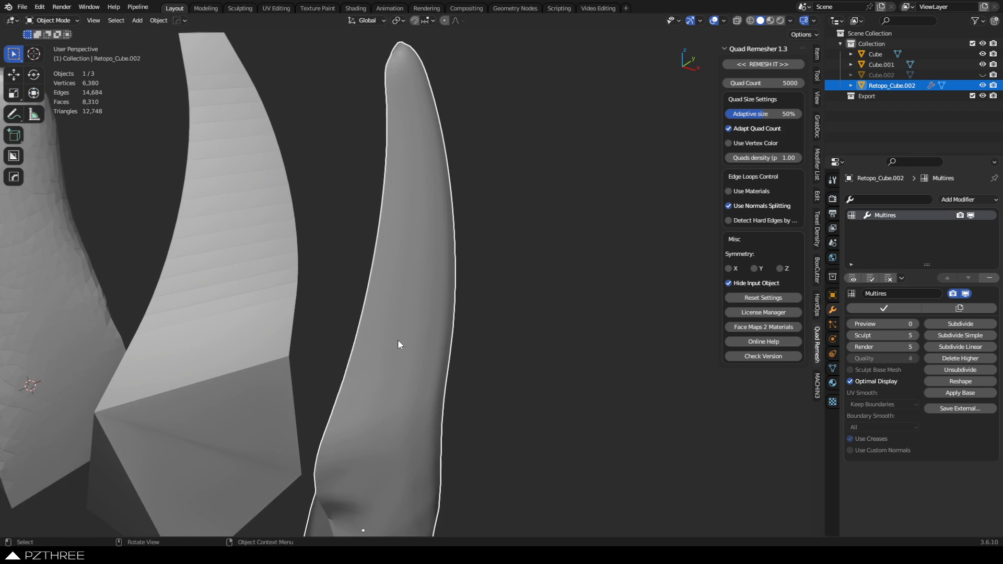
key(shift+w)
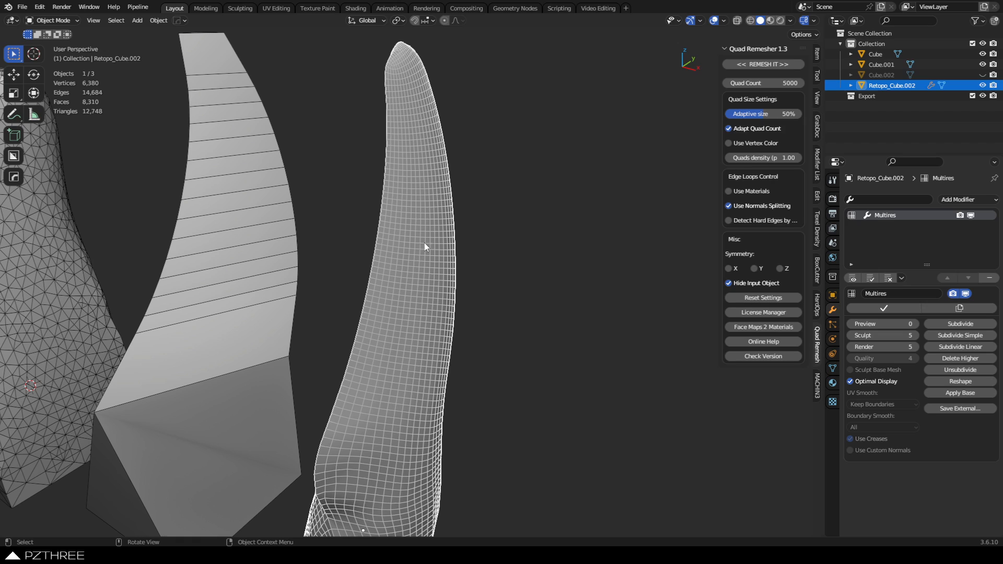
key(ctrl+Tab)
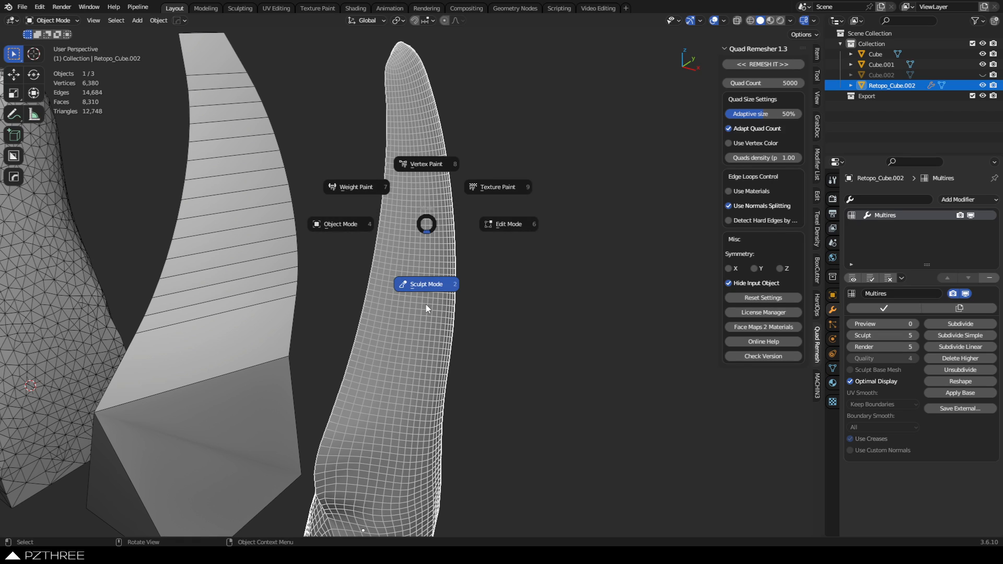
click(440, 268)
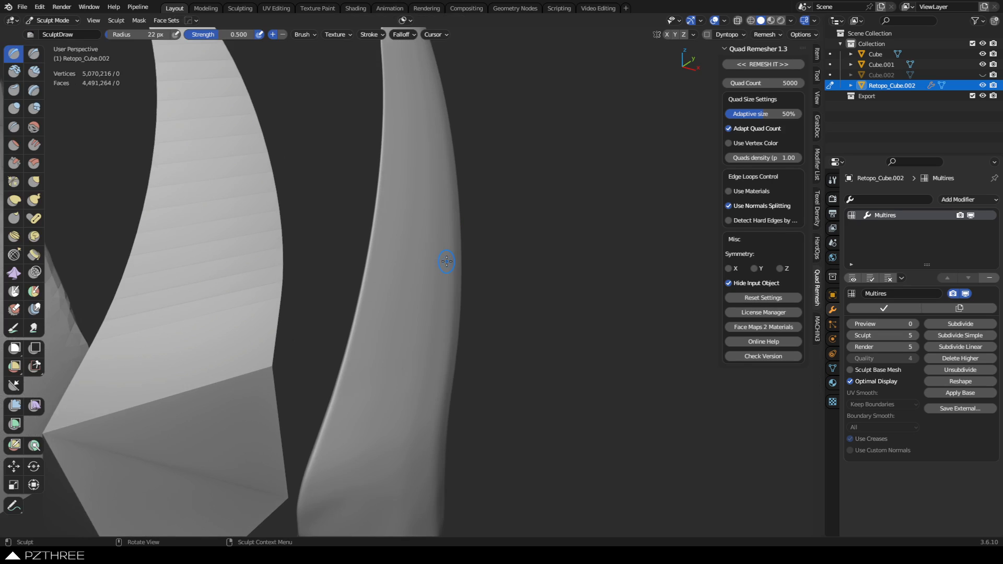
Set the SculptDraw brush radius to 34 px, try two strokes down the horn's upper side and undo them
mouse_move(383, 240)
middle_down()
mouse_move(459, 206)
mouse_move(409, 239)
mouse_move(549, 247)
mouse_move(440, 228)
middle_up()
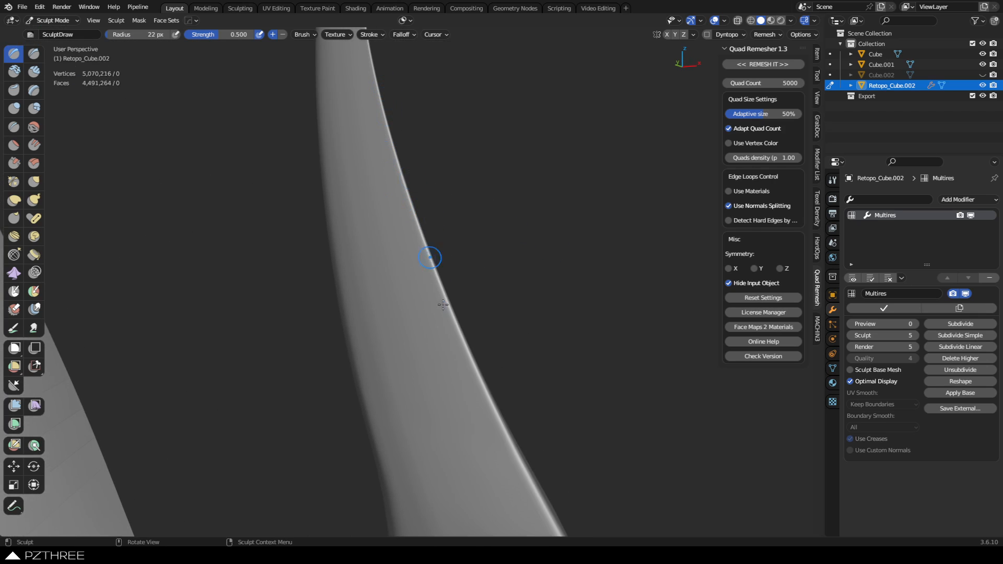
shift+middle_drag(419, 263, 413, 215)
scroll(420, 224, down, 4)
middle_drag(430, 256, 459, 313)
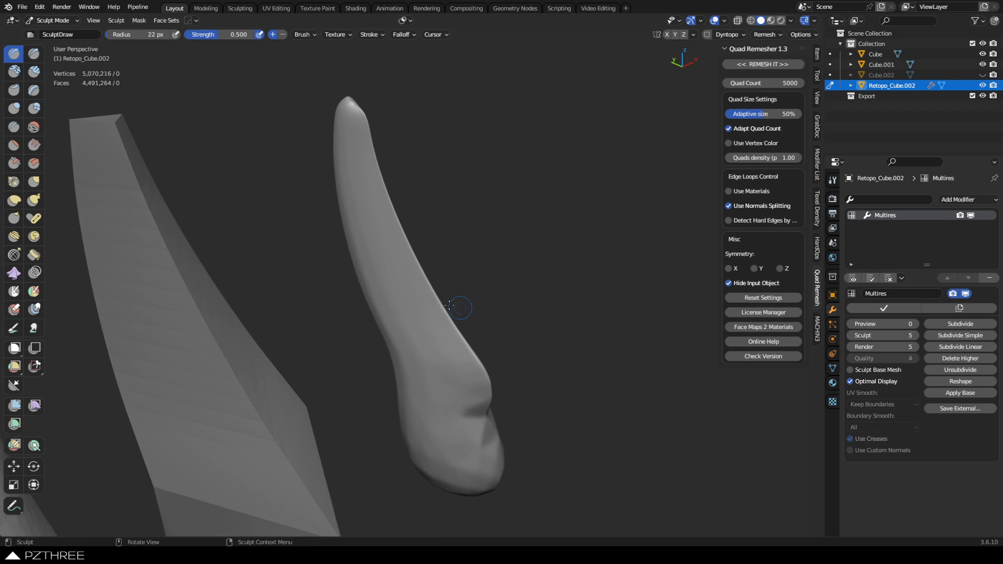
scroll(433, 272, up, 3)
mouse_move(432, 270)
middle_down()
mouse_move(425, 280)
mouse_move(376, 224)
middle_up()
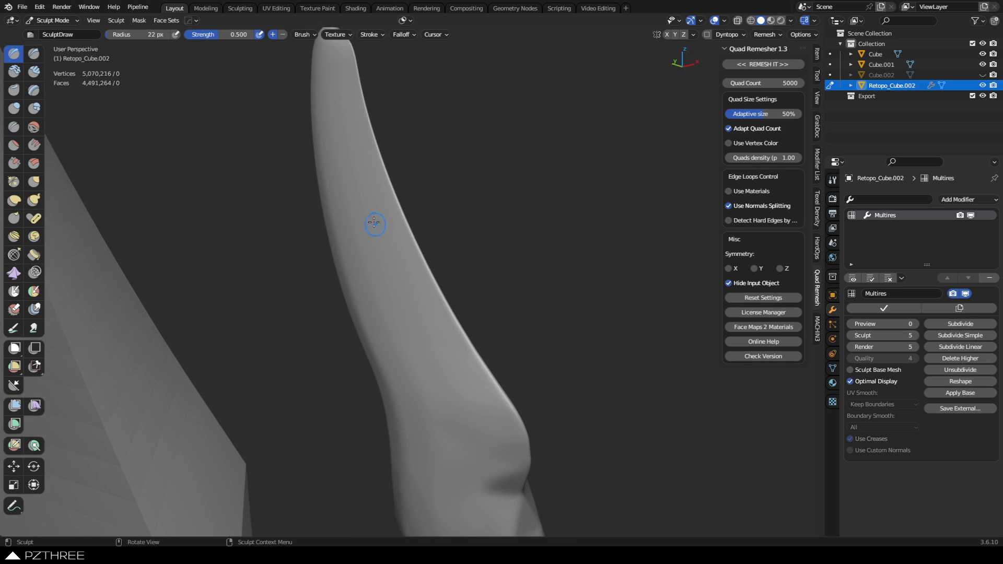
key(f)
click(386, 229)
drag(330, 84, 388, 311)
key(ctrl+z)
mouse_move(333, 66)
mouse_down()
mouse_move(406, 360)
mouse_move(369, 264)
mouse_move(335, 99)
mouse_move(412, 363)
mouse_move(333, 105)
mouse_up()
key(ctrl+z)
Reduce the SculptDraw brush radius to 22 px, try one long stroke down the horn and undo it
key(f)
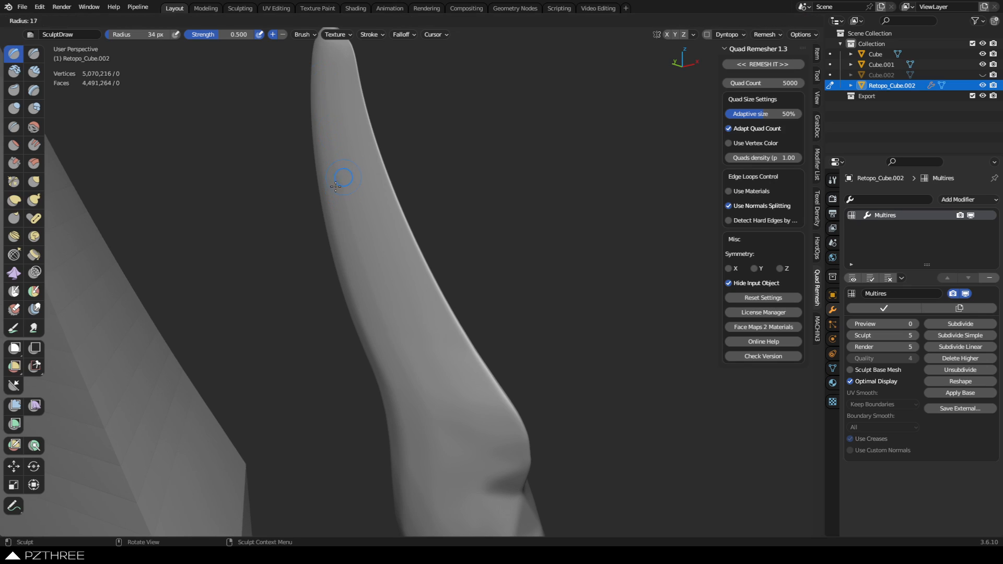
click(336, 177)
mouse_move(325, 54)
mouse_down()
mouse_move(368, 298)
mouse_move(411, 389)
mouse_move(329, 70)
mouse_move(394, 332)
mouse_move(352, 208)
mouse_move(406, 360)
mouse_up()
key(ctrl+z)
key(ctrl+z)
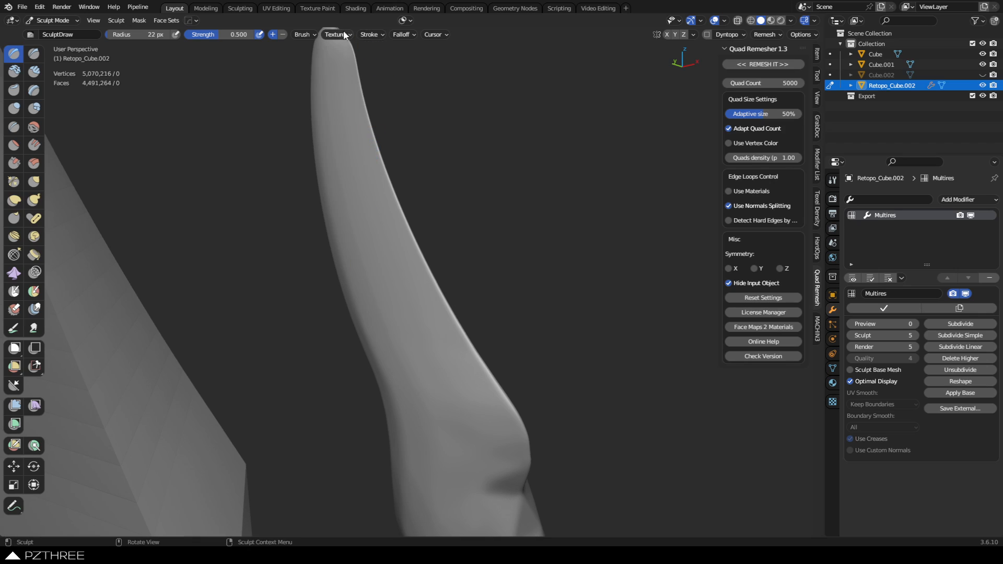
Adjust the brush's stroke settings for a stabilized stroke and sculpt a long ridge from near the horn's tip down towards its base
click(364, 36)
mouse_move(322, 83)
mouse_down()
mouse_move(393, 339)
mouse_move(333, 87)
mouse_move(325, 100)
mouse_move(334, 150)
mouse_move(417, 396)
mouse_up()
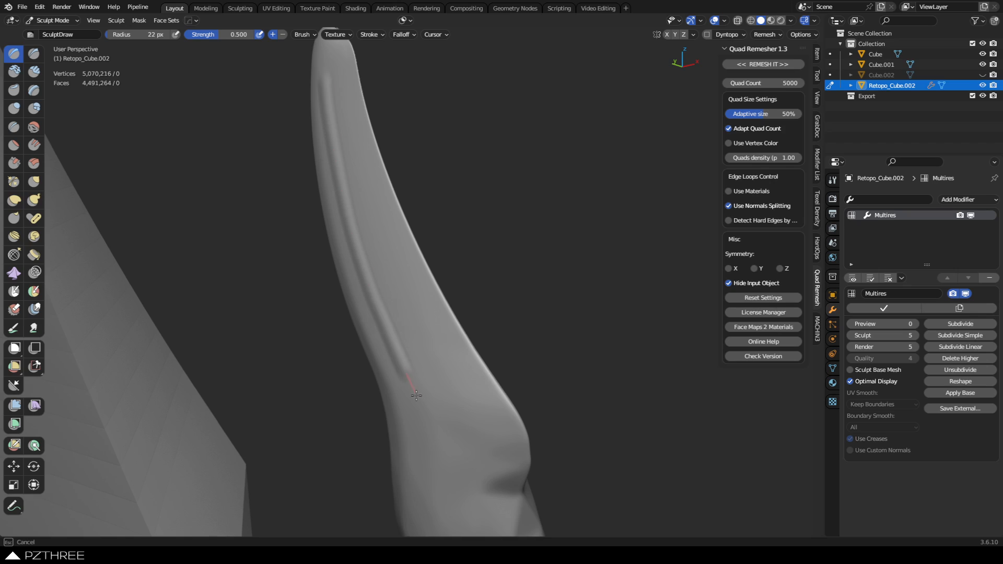
mouse_move(335, 114)
mouse_down()
mouse_move(327, 89)
mouse_move(370, 265)
mouse_up()
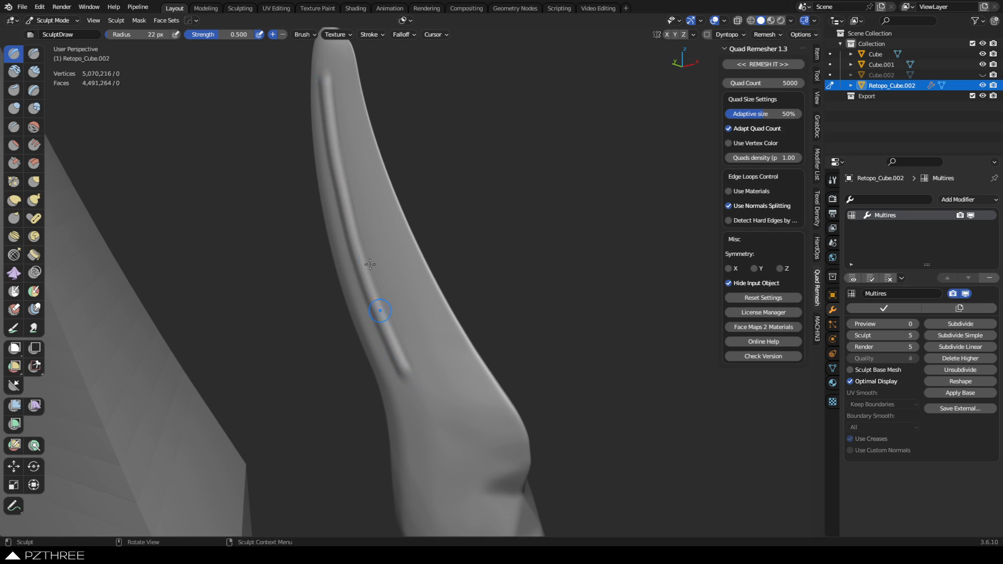
Thicken the ridge with two more 22 px SculptDraw strokes from near the horn's tip towards its base
mouse_move(320, 71)
mouse_down()
mouse_move(384, 316)
mouse_move(376, 338)
mouse_up()
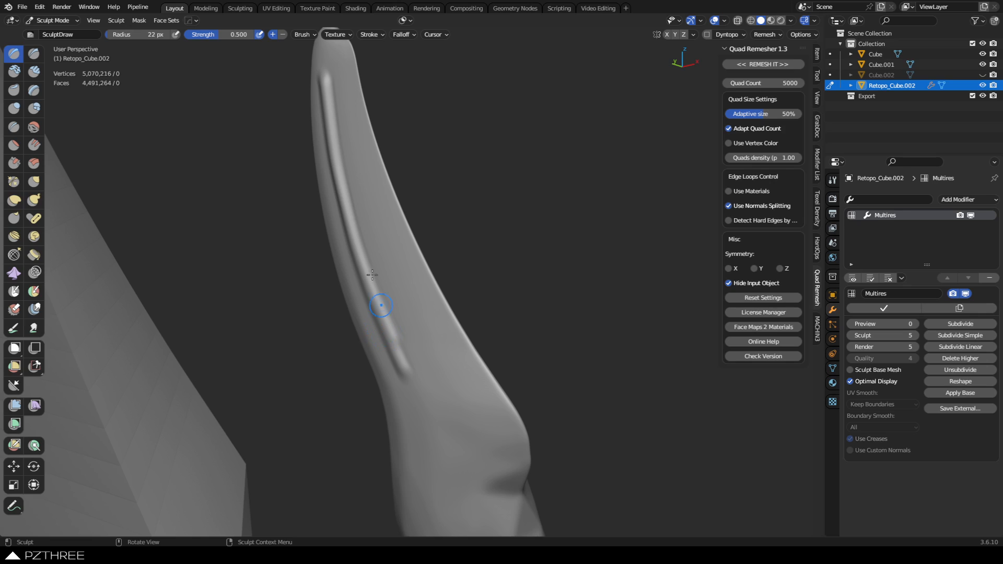
drag(326, 83, 401, 363)
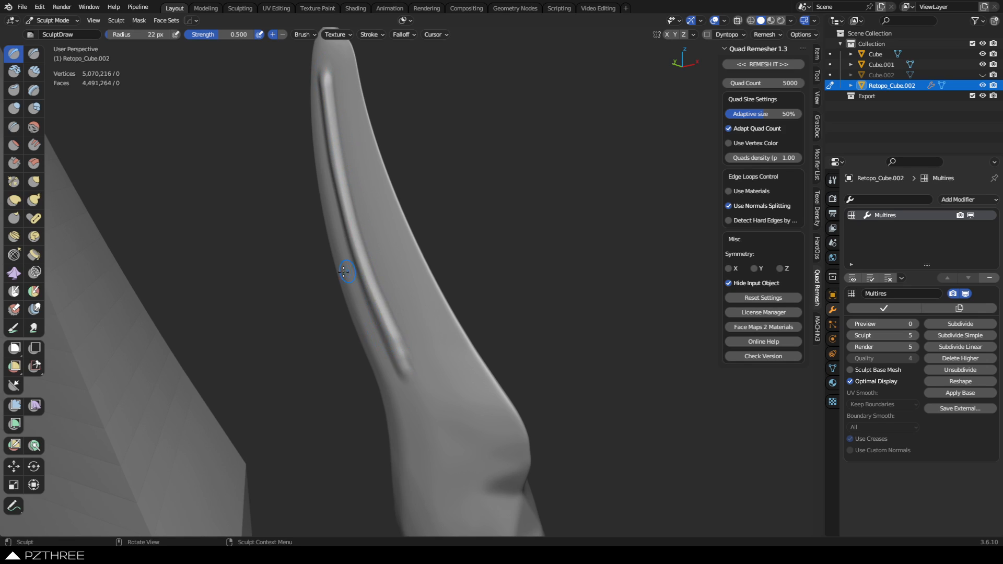
Switch to the Fill/Deepen brush with a 24 px radius and fill the surface alongside the ridge along its whole length
middle_drag(347, 269, 308, 272)
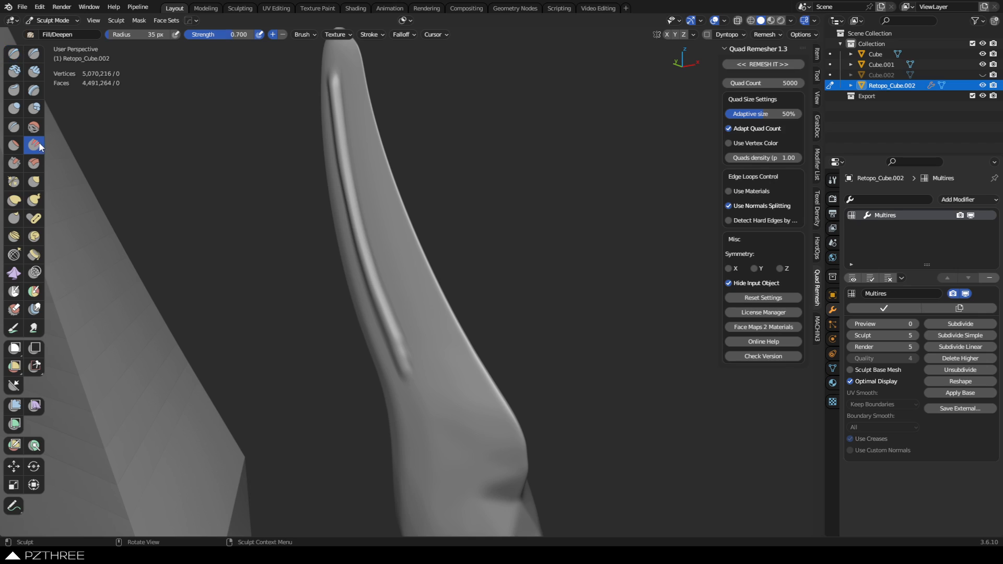
key(f)
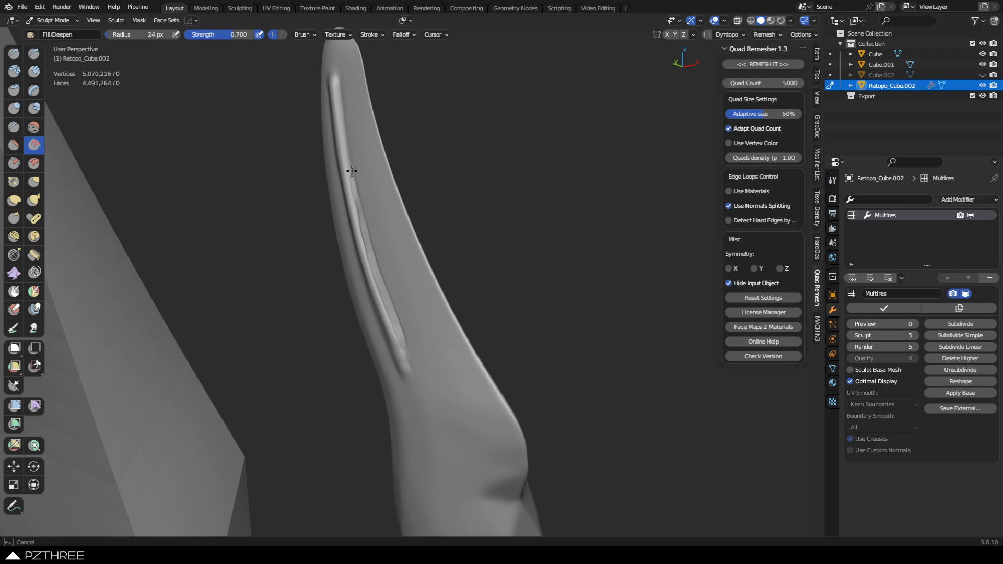
drag(342, 85, 375, 272)
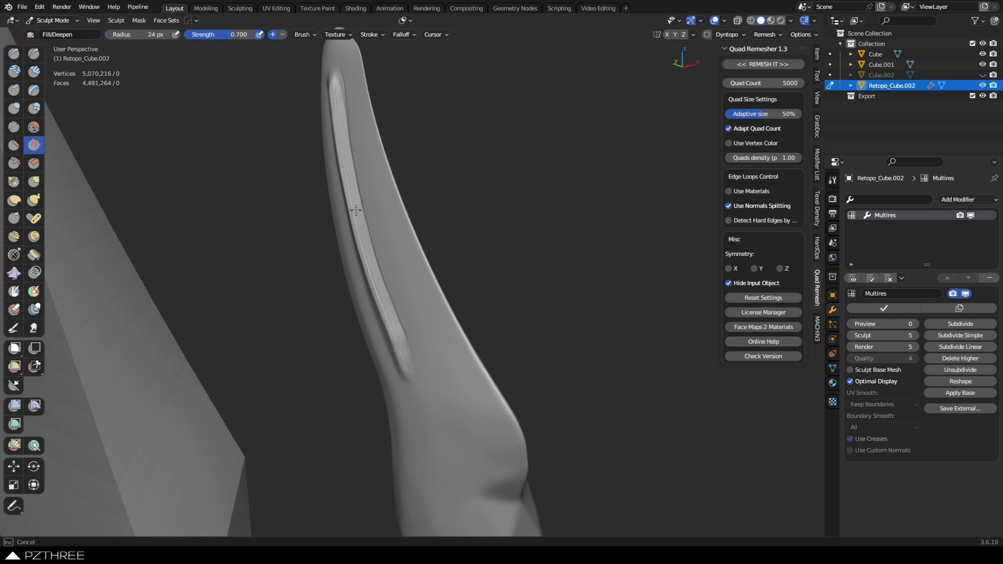
mouse_move(381, 265)
middle_down()
mouse_move(500, 235)
mouse_move(457, 269)
middle_up()
mouse_move(350, 303)
ctrl+middle_down()
mouse_move(368, 251)
mouse_move(377, 286)
mouse_move(363, 287)
mouse_move(398, 253)
mouse_move(359, 226)
mouse_move(390, 230)
mouse_move(361, 132)
ctrl+middle_up()
drag(367, 57, 368, 59)
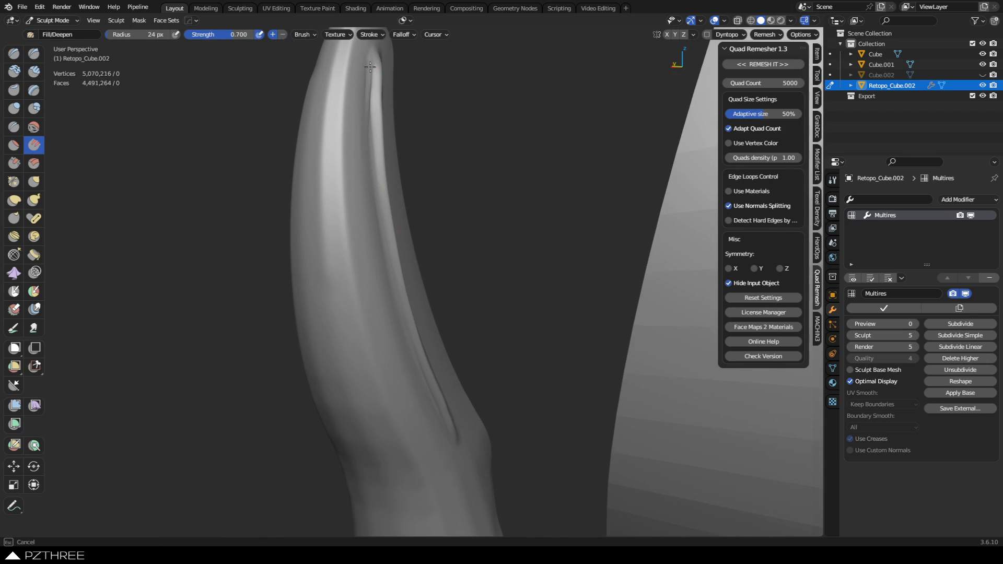
drag(377, 217, 378, 219)
Switch to the Crease brush, show the wireframe overlay and examine the dense mesh along the ridge up close
mouse_move(483, 186)
middle_down()
mouse_move(246, 242)
mouse_move(443, 217)
mouse_move(453, 260)
middle_up()
scroll(451, 264, up, 1)
shift+middle_drag(399, 290, 437, 294)
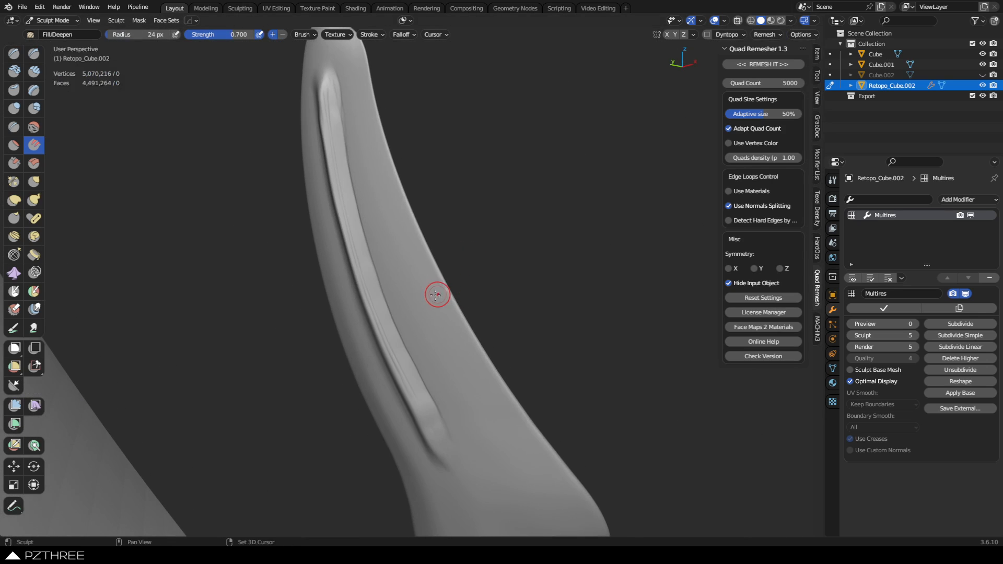
click(11, 130)
key(shift+w)
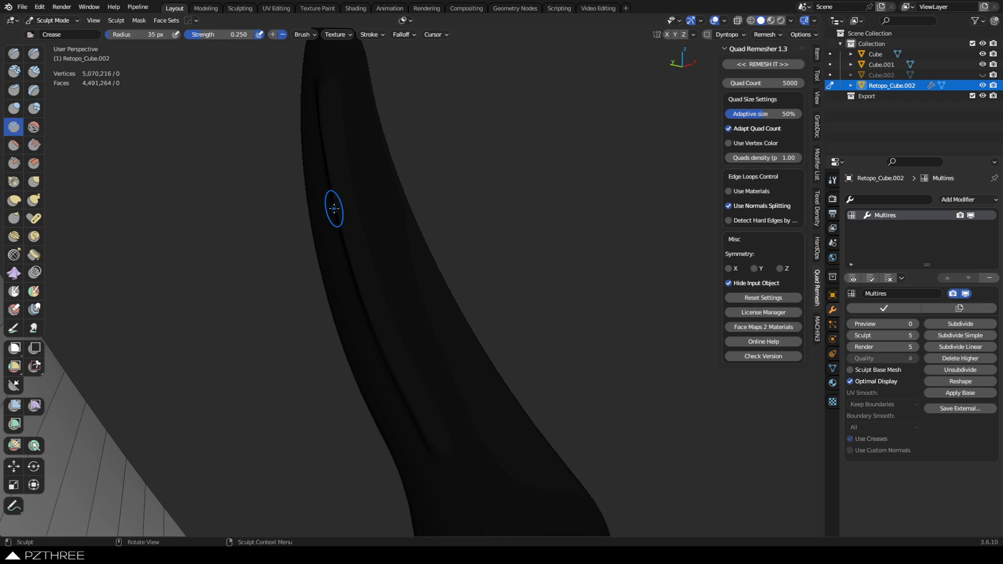
scroll(287, 238, up, 6)
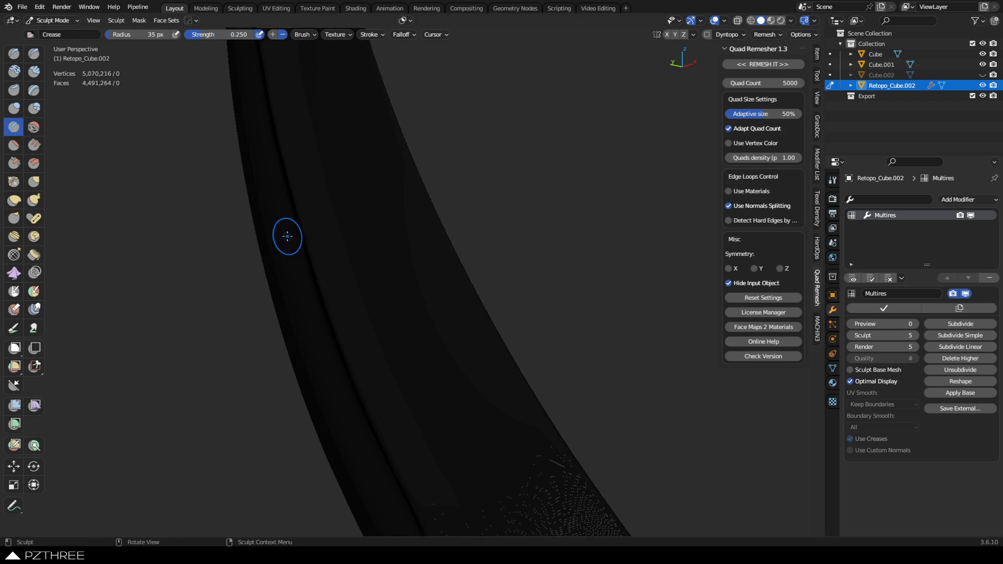
scroll(260, 262, up, 4)
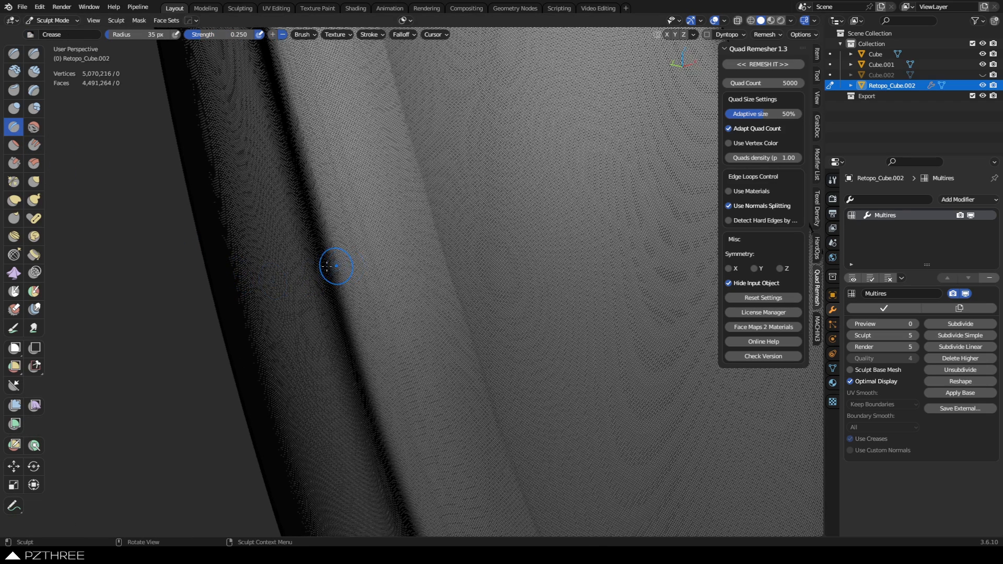
scroll(350, 245, up, 2)
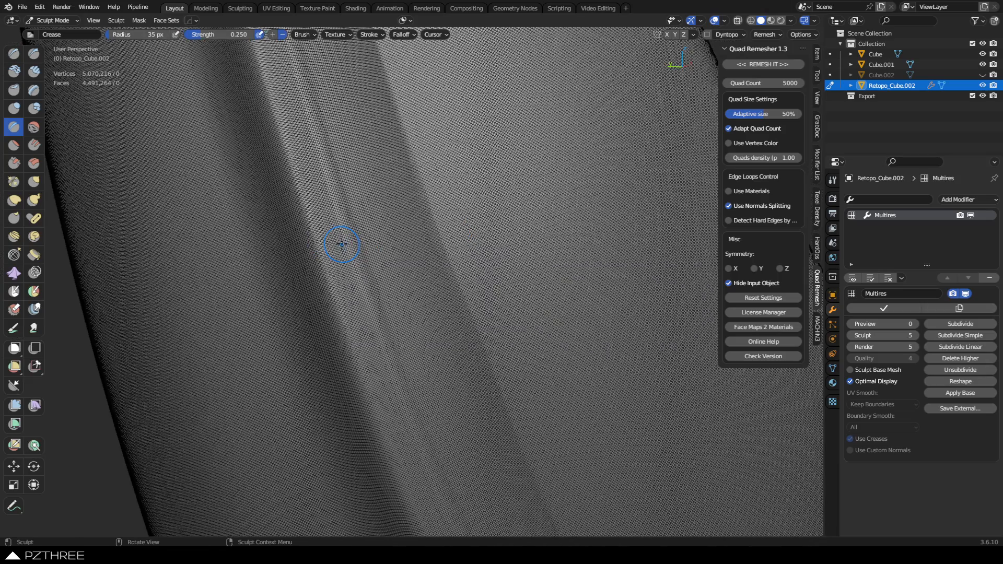
Set the Crease brush radius to 77 px and crease along the edge of the ridge
key(f)
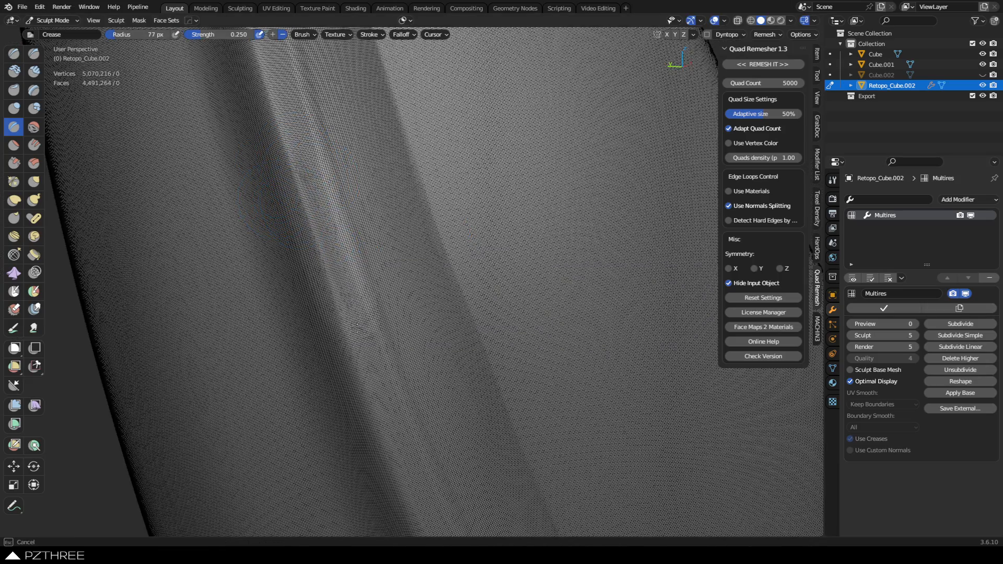
click(344, 284)
mouse_move(415, 336)
middle_down()
mouse_move(343, 298)
mouse_move(346, 253)
middle_up()
middle_drag(354, 302, 336, 270)
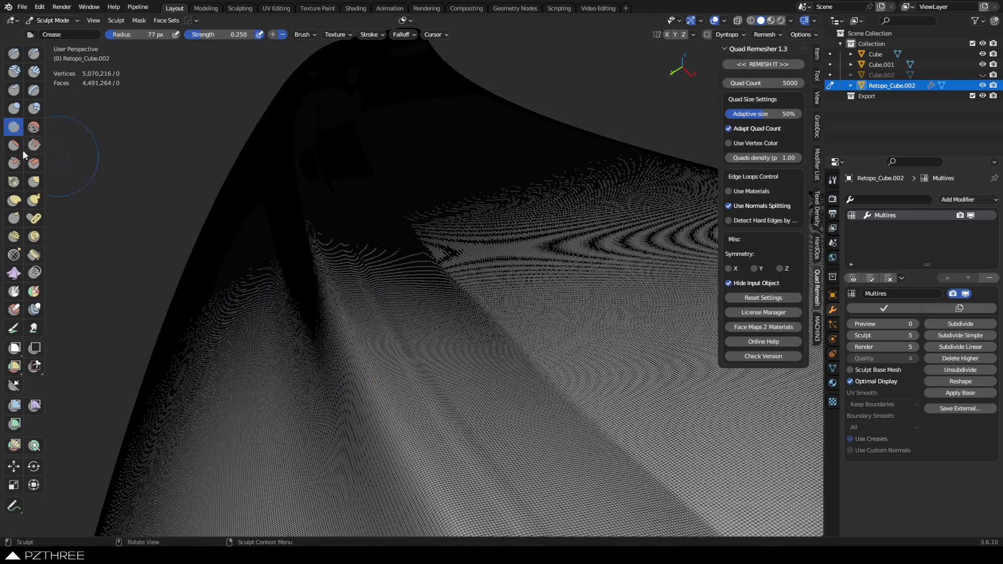
Switch to the Pinch/Magnify brush with a 66 px radius and pinch the ridge's edge
mouse_move(323, 286)
middle_down()
mouse_move(350, 322)
mouse_move(314, 263)
middle_up()
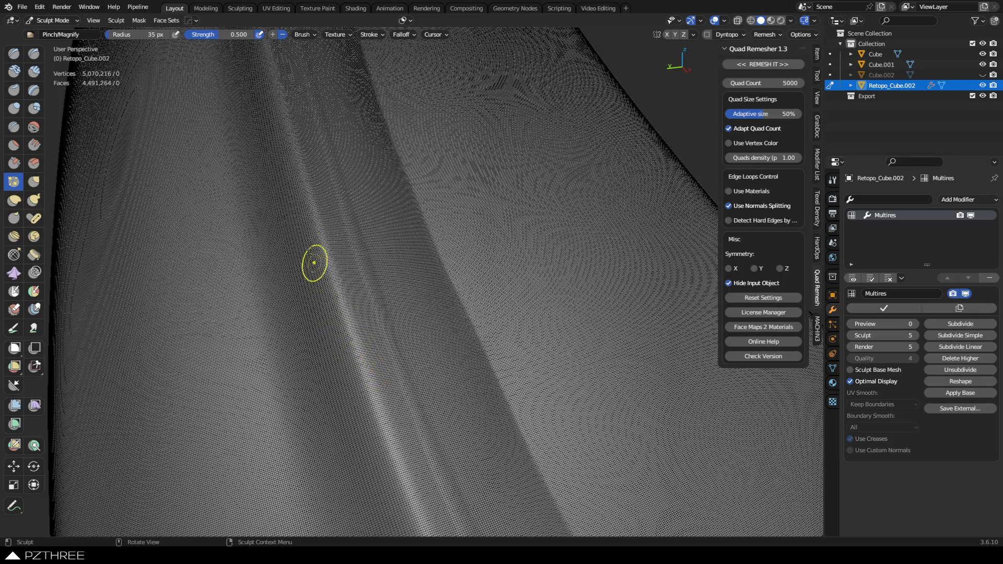
key(f)
click(308, 155)
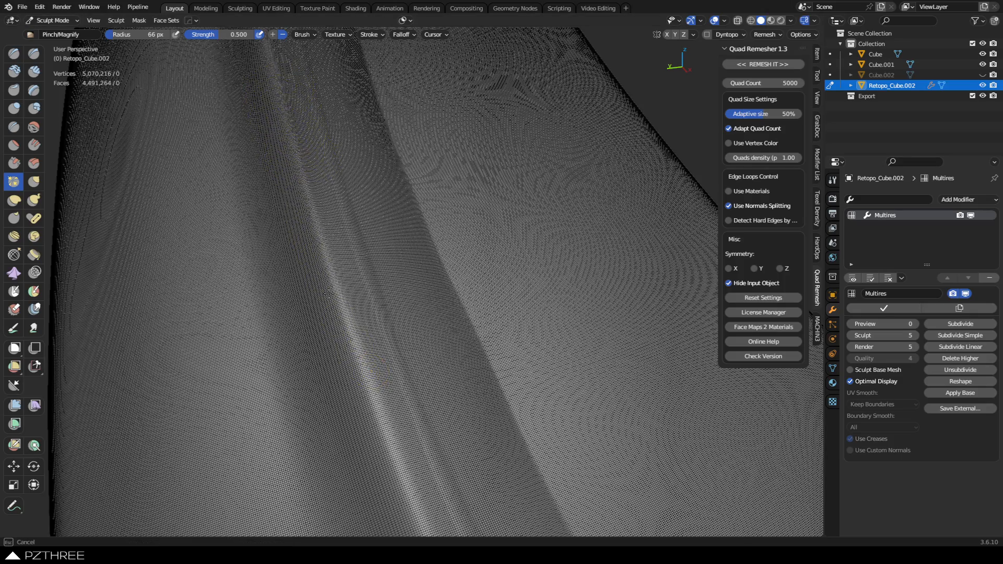
mouse_move(390, 459)
middle_down()
mouse_move(346, 321)
mouse_move(320, 284)
middle_up()
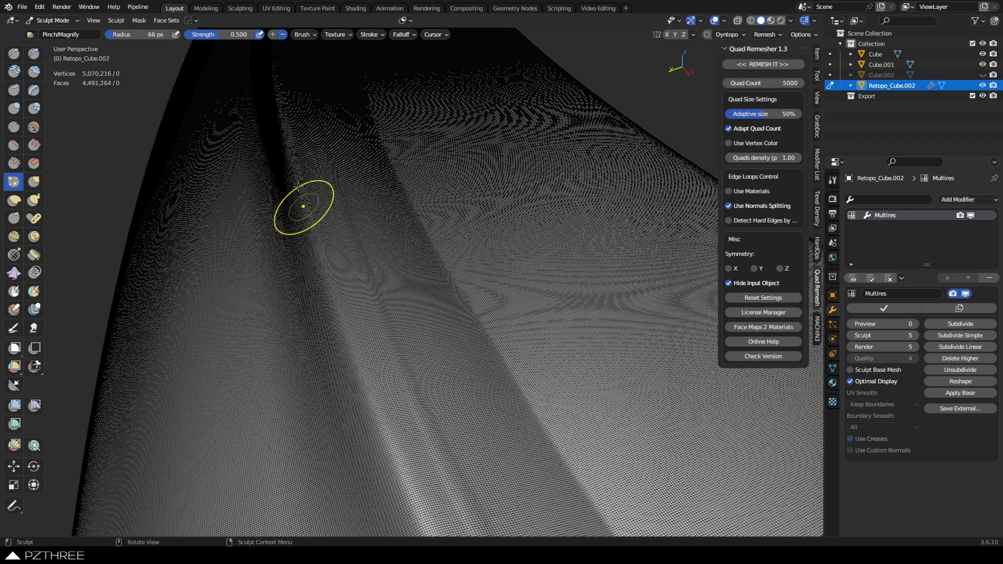
middle_drag(365, 426, 452, 300)
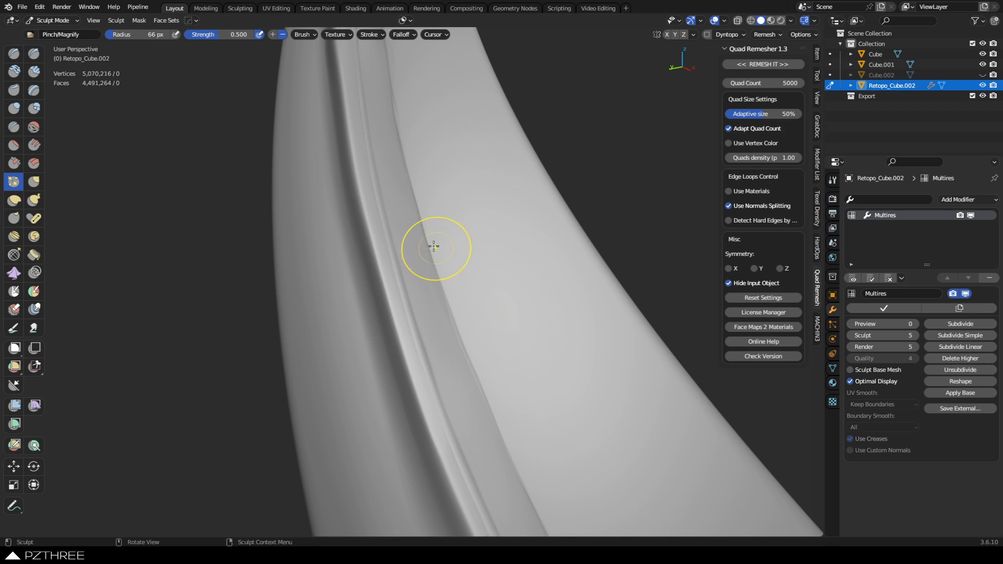
Reduce the Pinch/Magnify radius to 45 px and pinch the ridge's edge from its upper end down the horn
shift+middle_drag(428, 246, 448, 291)
shift+middle_drag(422, 246, 439, 302)
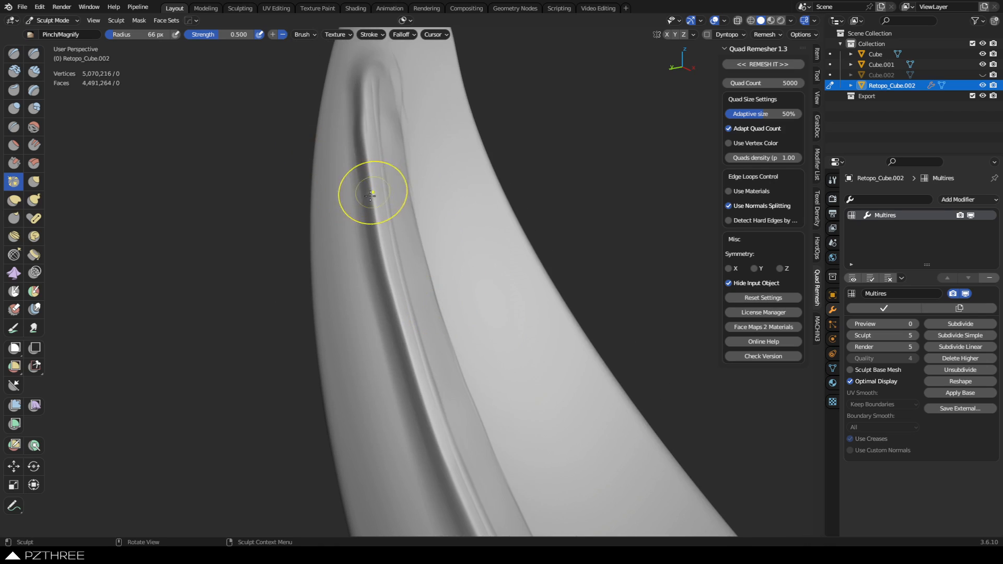
key(f)
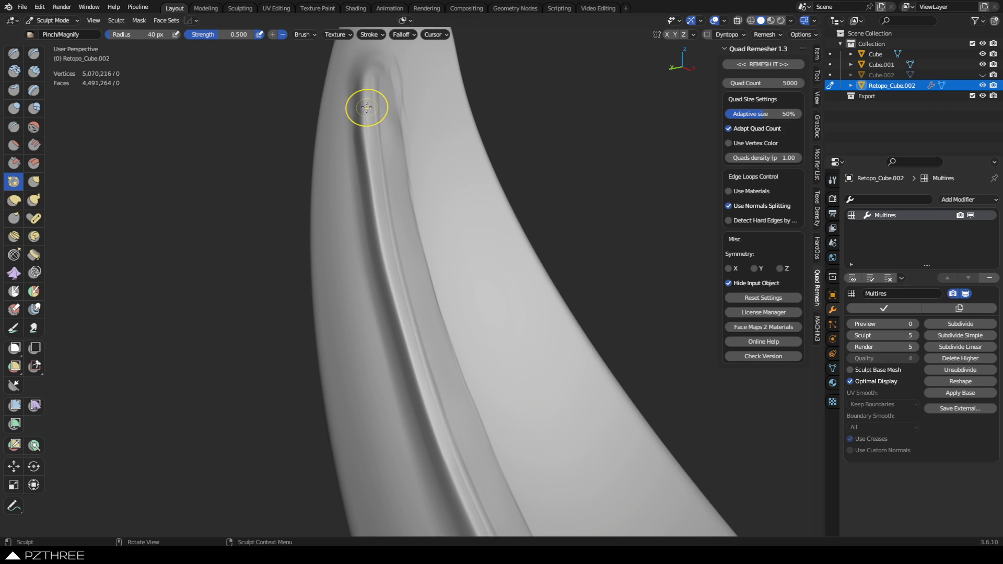
click(367, 201)
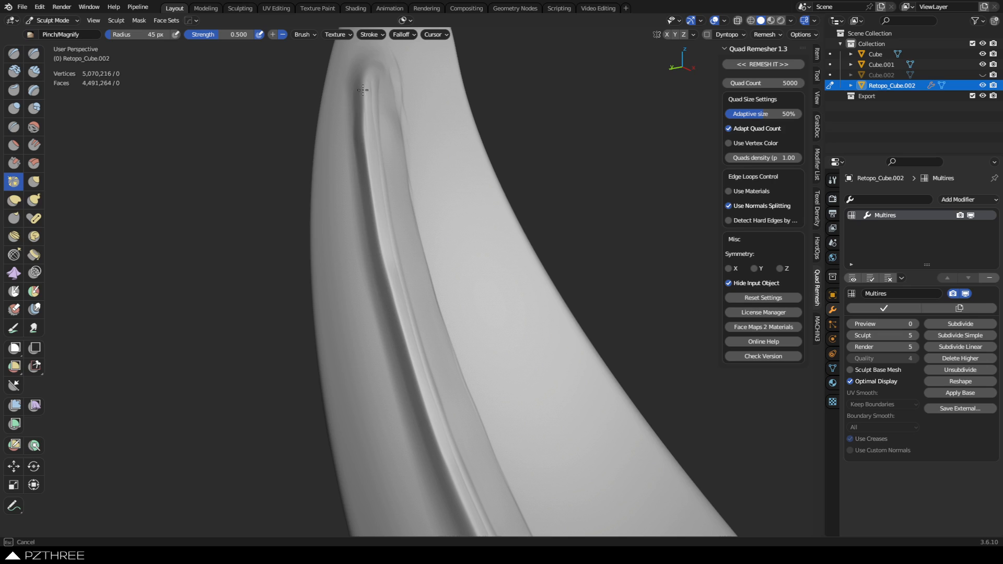
scroll(374, 263, down, 3)
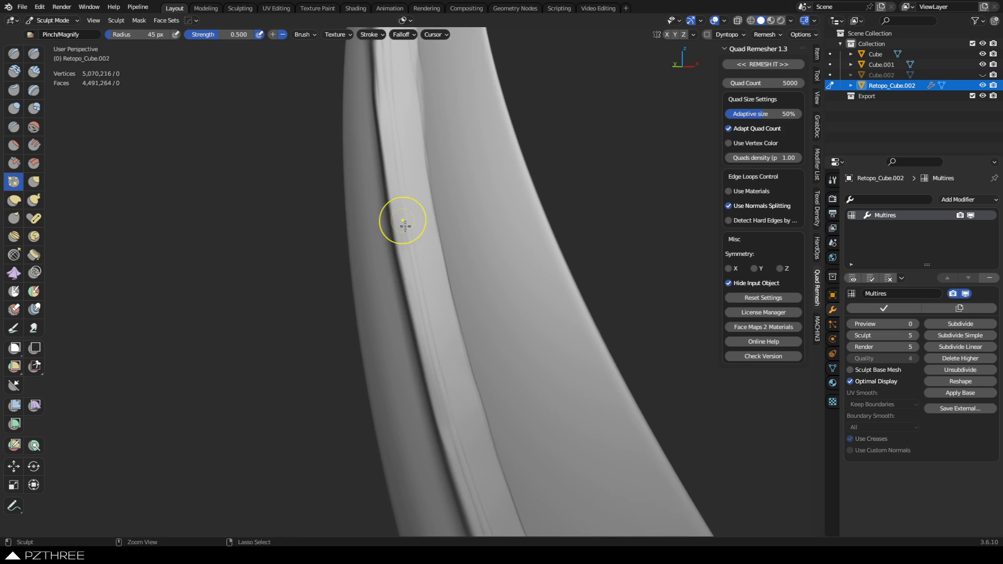
mouse_move(421, 280)
ctrl+middle_down()
mouse_move(428, 379)
mouse_move(363, 354)
mouse_move(425, 319)
ctrl+middle_up()
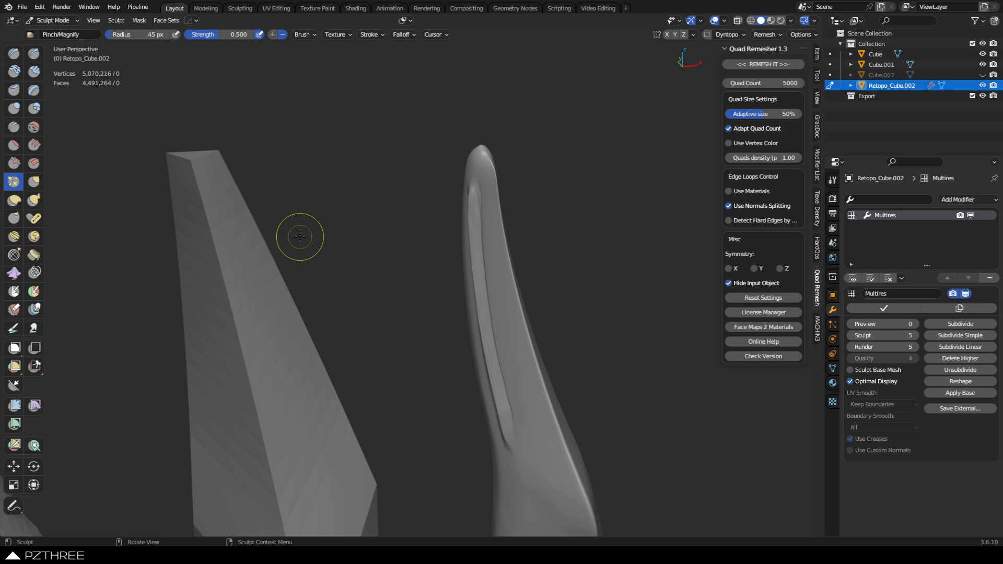
View the ridged horn beside the other two versions, and switch sculpting to the rough faceted horn, Cube
middle_drag(428, 246, 383, 286)
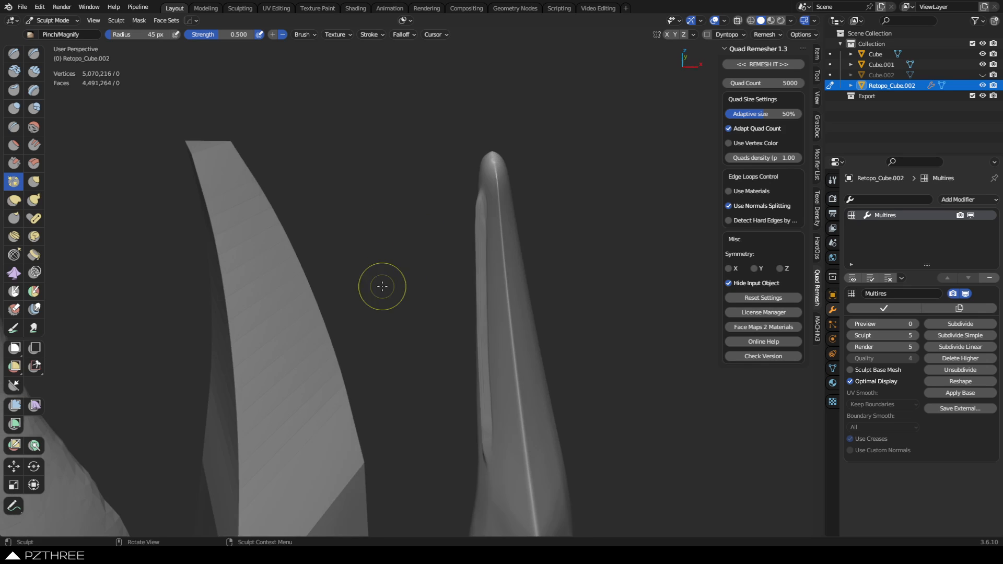
shift+middle_drag(496, 270, 331, 145)
middle_drag(356, 255, 406, 230)
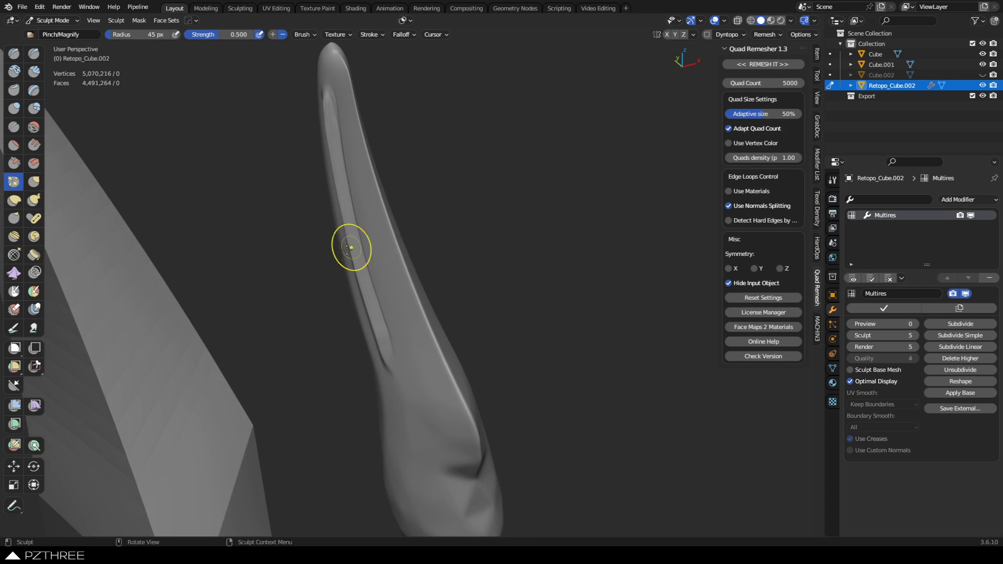
middle_drag(352, 246, 307, 259)
middle_drag(334, 210, 361, 272)
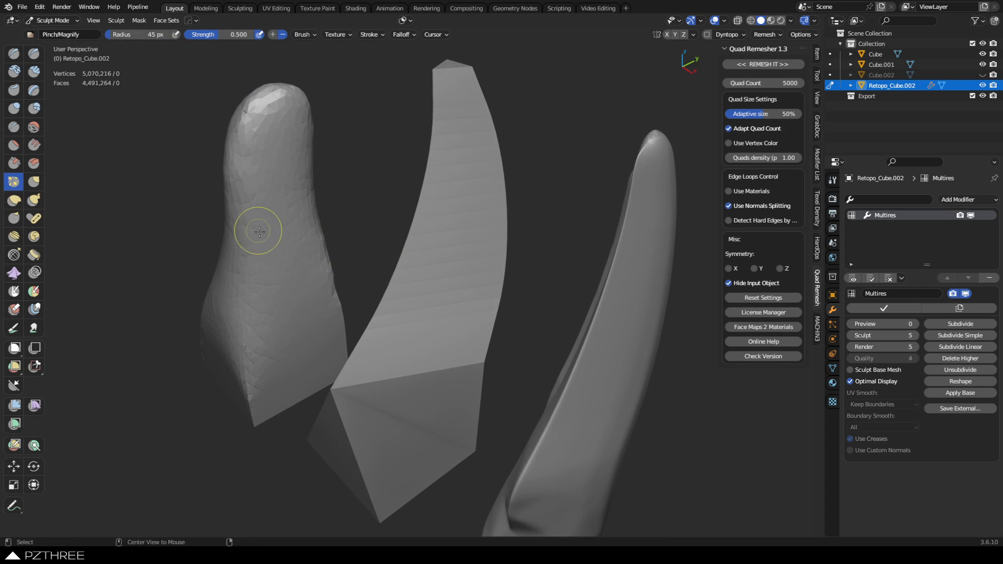
scroll(297, 245, up, 1)
middle_drag(277, 251, 384, 269)
key(alt+q)
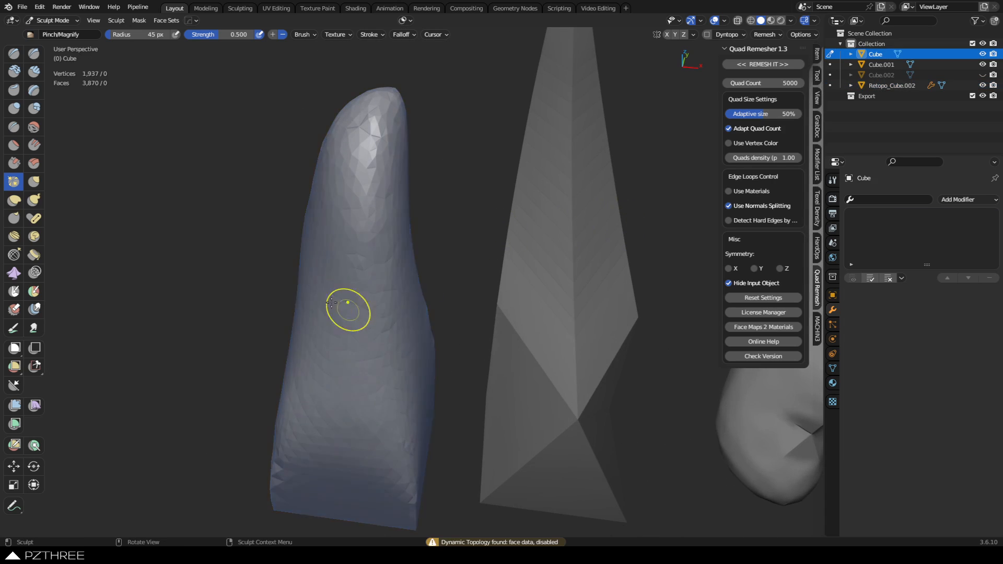
mouse_move(347, 302)
middle_down()
mouse_move(345, 313)
mouse_move(394, 240)
mouse_move(434, 238)
mouse_move(397, 241)
mouse_move(412, 209)
middle_up()
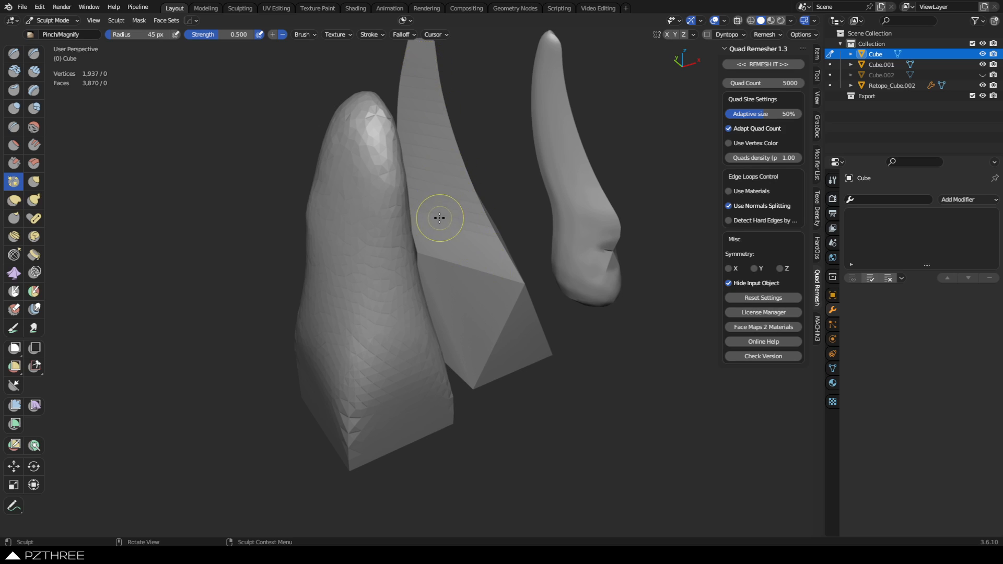
Choose the SculptDraw brush, set a finer voxel size for the faceted horn and voxel-remesh it
click(35, 127)
mouse_move(352, 252)
ctrl+middle_down()
mouse_move(357, 211)
mouse_move(312, 184)
mouse_move(291, 184)
ctrl+middle_up()
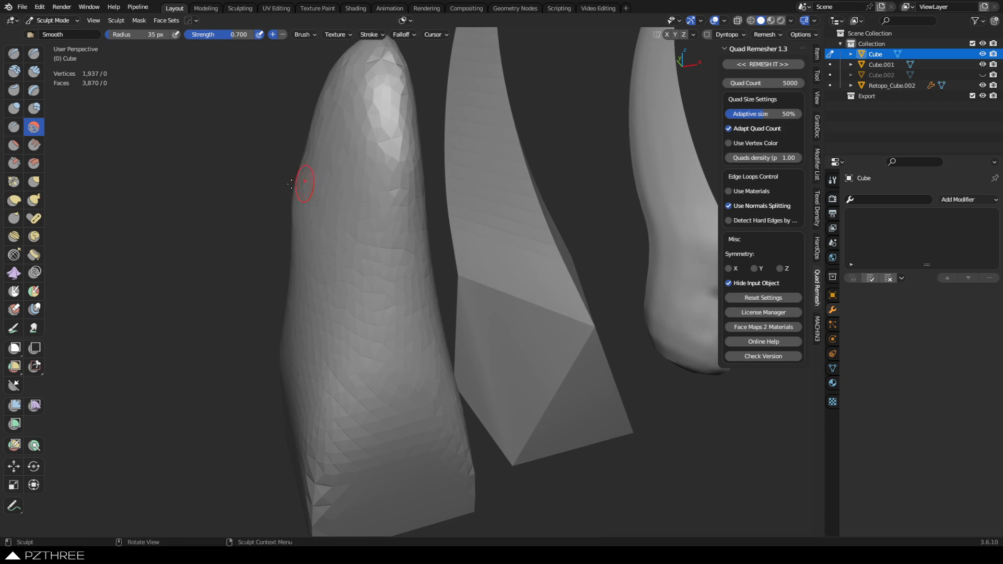
click(14, 53)
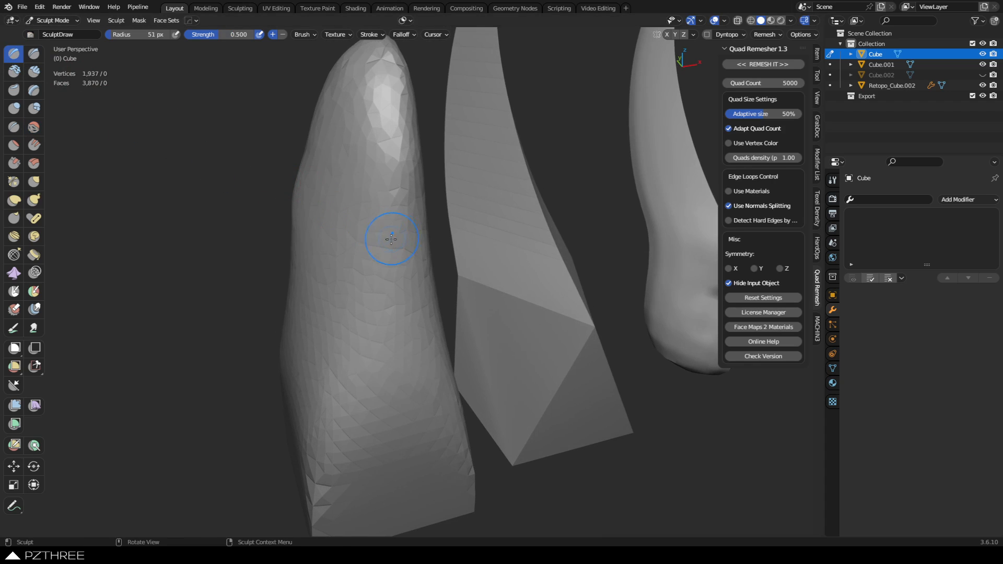
key(r)
click(445, 268)
key(ctrl+r)
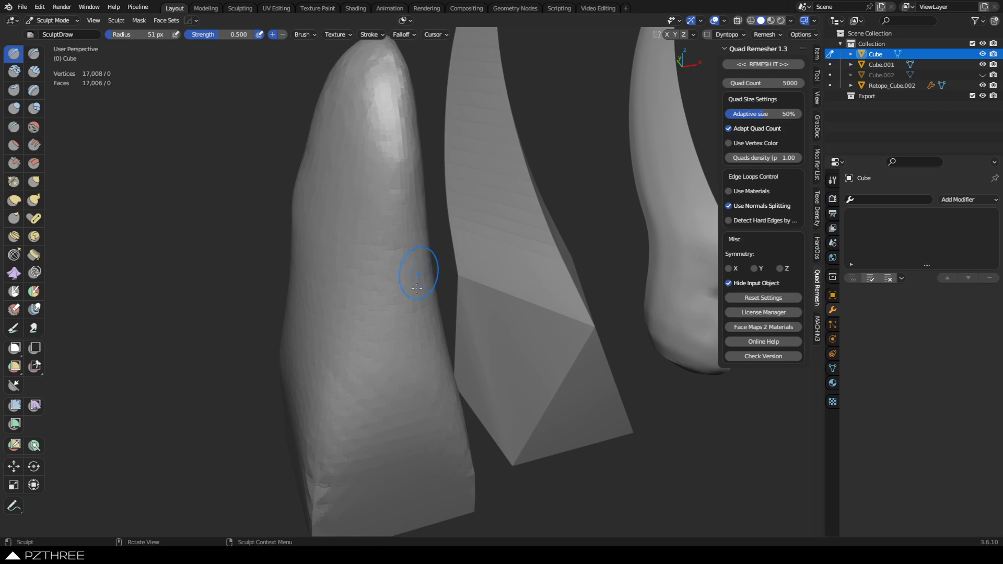
Undo a trial stroke near the remeshed horn's tip, adjust SculptDraw's stroke settings and sculpt a long ridge from the tip towards the base
mouse_move(385, 75)
mouse_down()
mouse_move(397, 246)
mouse_move(381, 89)
mouse_up()
key(ctrl+z)
click(369, 35)
click(370, 34)
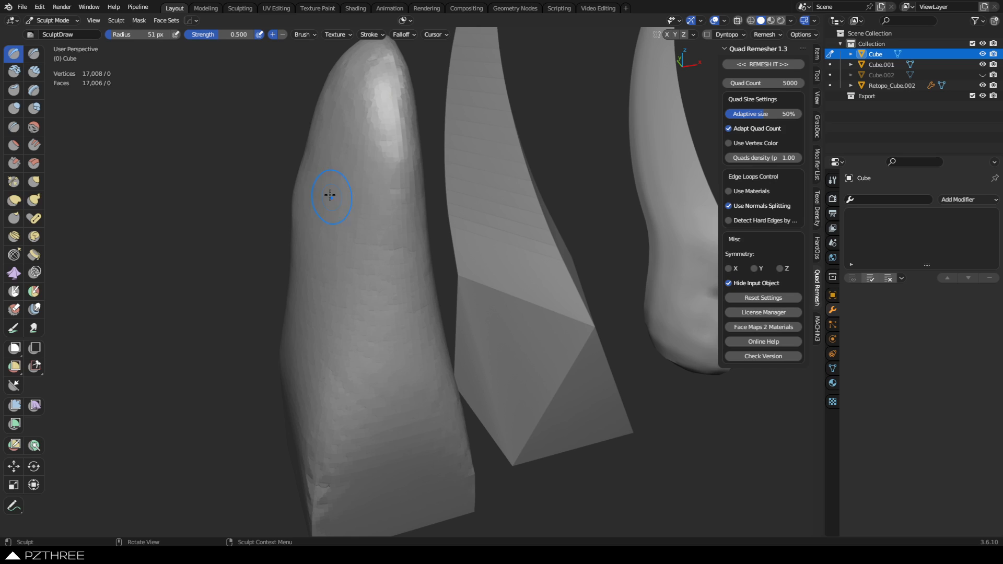
click(370, 34)
click(324, 181)
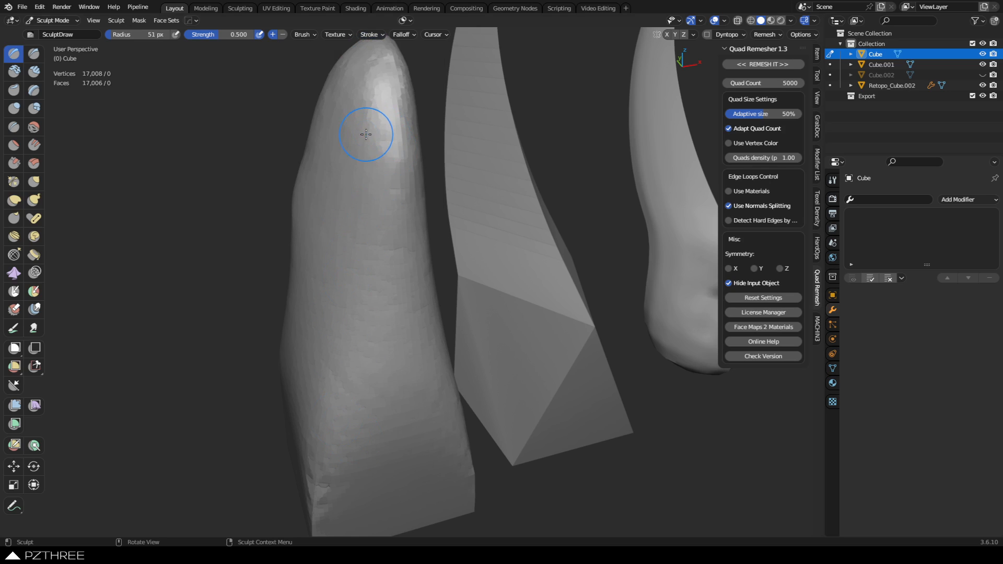
mouse_move(366, 135)
mouse_down()
mouse_move(369, 104)
mouse_move(373, 459)
mouse_move(368, 108)
mouse_up()
mouse_move(404, 282)
middle_down()
mouse_move(484, 270)
mouse_move(300, 291)
mouse_move(389, 175)
middle_up()
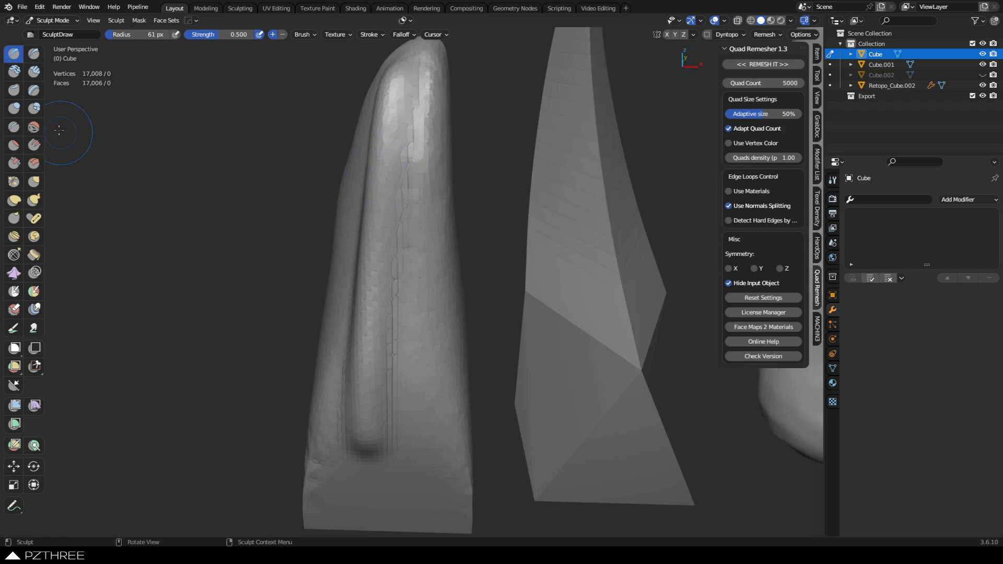
Choose the Smooth brush, set strength 1.000 and radius 52 px, and smooth the rough seam of the long ridge towards the base
click(34, 127)
click(303, 34)
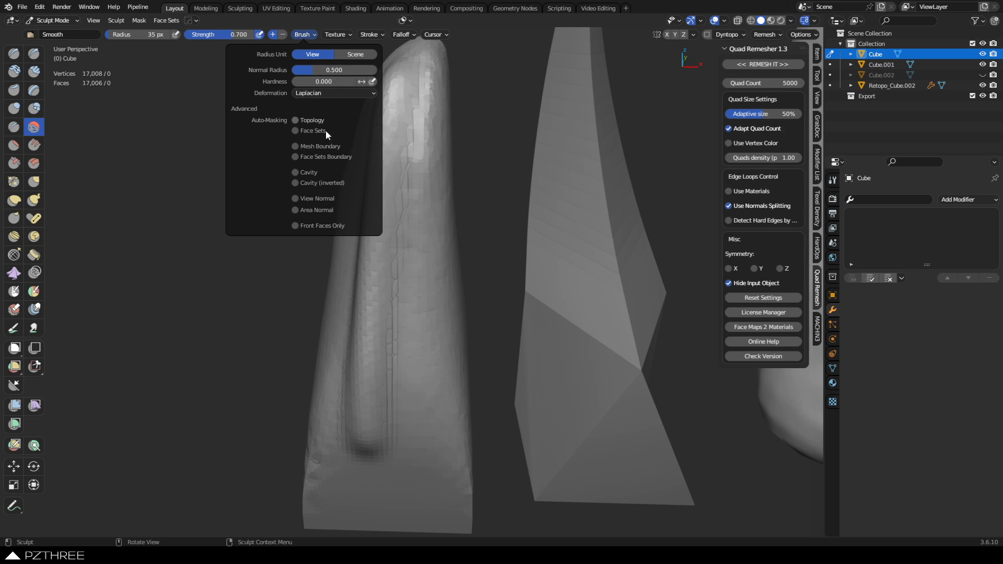
key(shift+f)
click(384, 226)
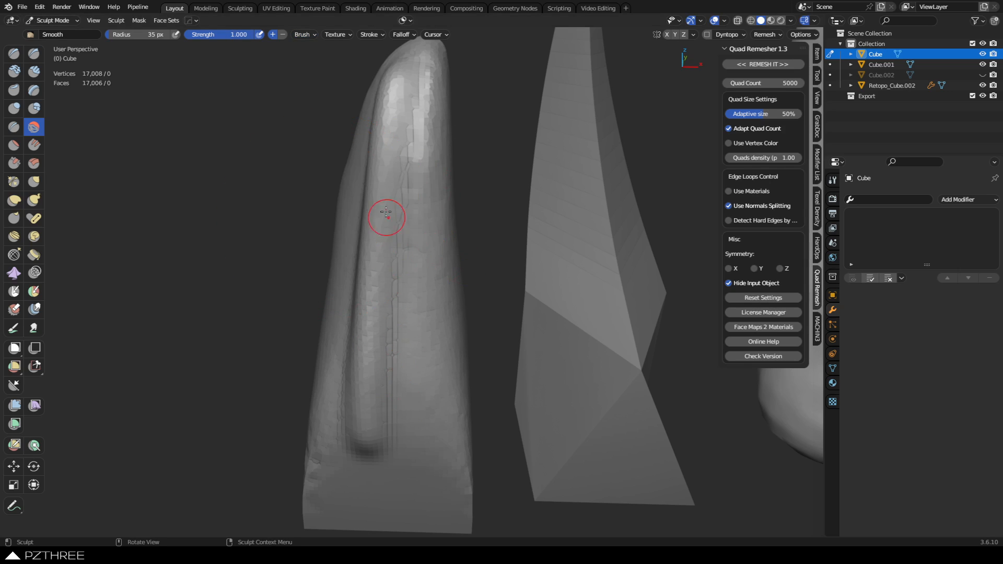
key(f)
click(421, 202)
drag(410, 88, 400, 173)
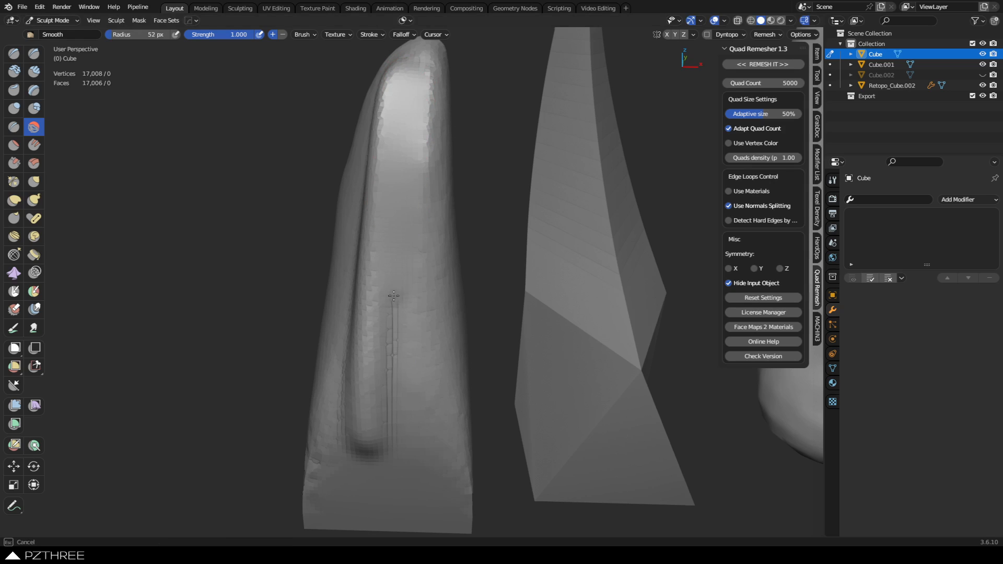
drag(394, 296, 387, 421)
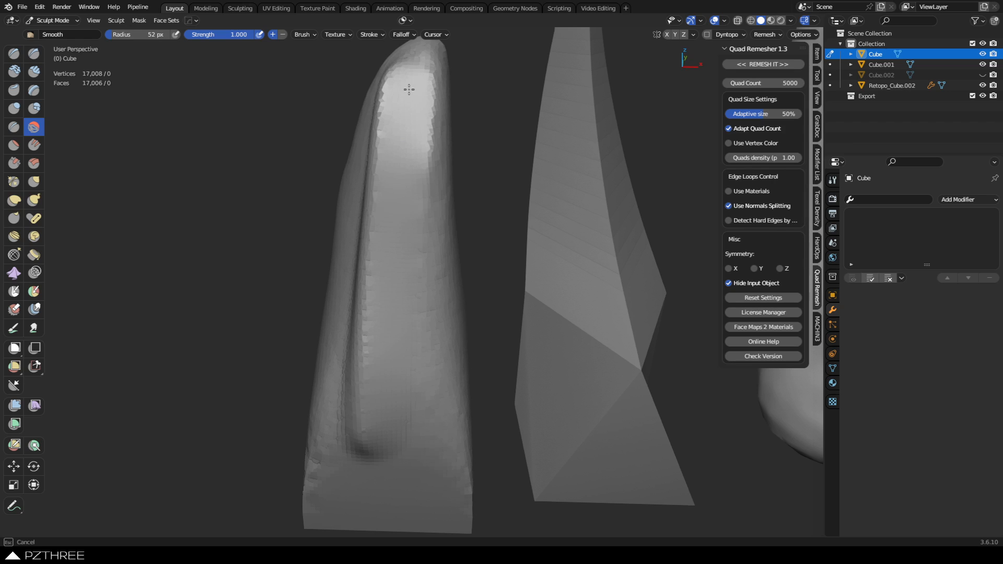
Smooth the surface beside the long ridge on the horn's adjacent side, from near the tip down towards the base
middle_drag(397, 428, 499, 263)
drag(353, 110, 398, 447)
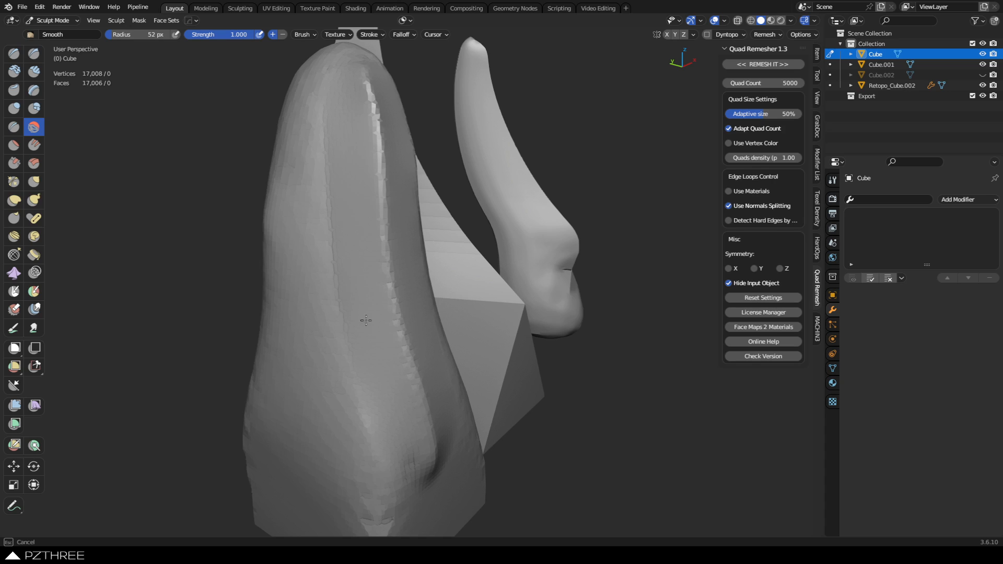
mouse_move(470, 287)
middle_down()
mouse_move(240, 275)
mouse_move(510, 287)
mouse_move(480, 288)
mouse_move(512, 230)
mouse_move(471, 239)
middle_up()
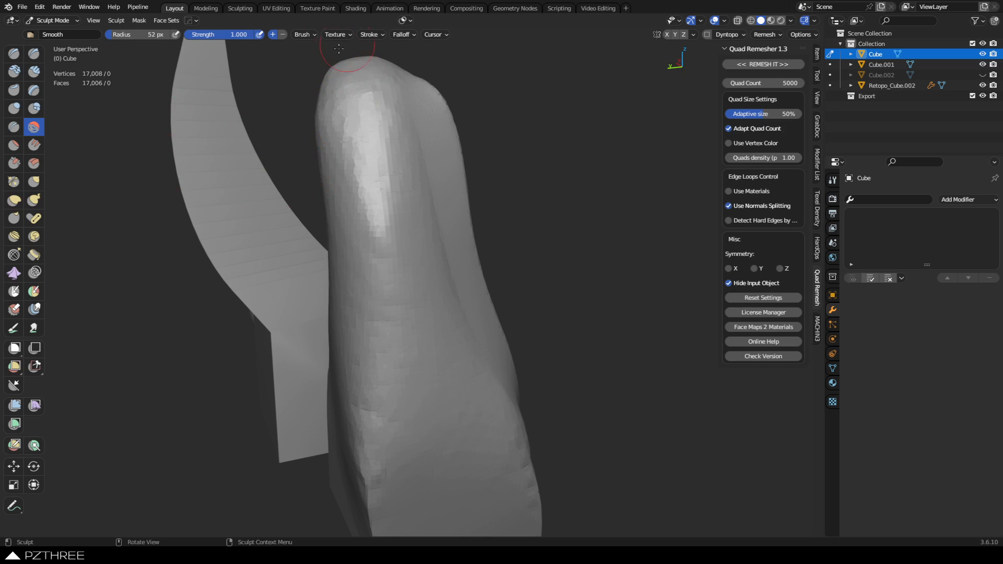
Choose the Clay Strips brush and try strokes down the horn's side, undoing each one
click(34, 71)
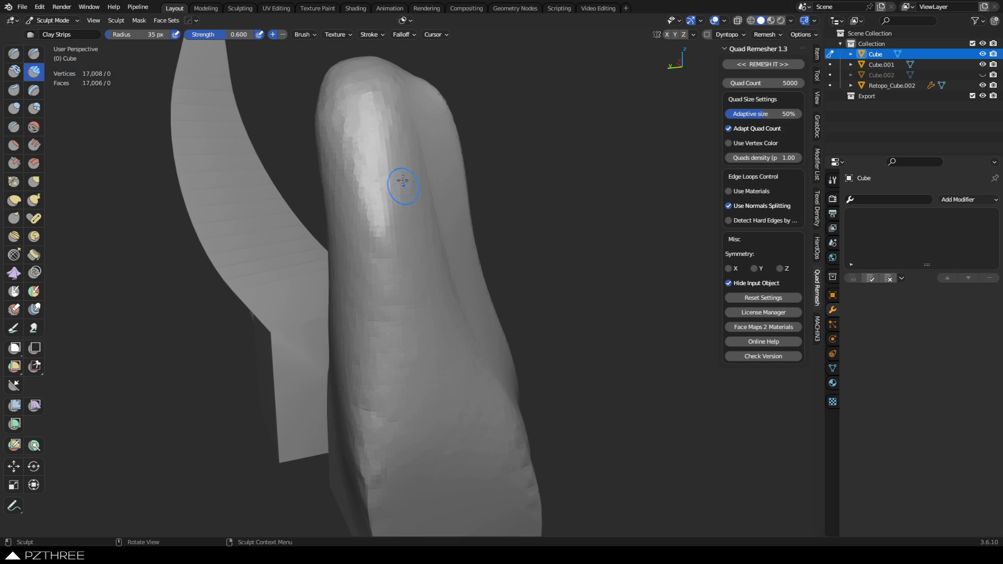
mouse_move(379, 120)
mouse_down()
mouse_move(409, 356)
mouse_move(384, 207)
mouse_up()
key(ctrl+z)
drag(366, 111, 400, 285)
key(ctrl+z)
drag(371, 111, 419, 426)
key(ctrl+z)
Turn on Stabilize Stroke for Clay Strips, then make and undo a trial stroke down the horn's side
click(369, 34)
click(326, 184)
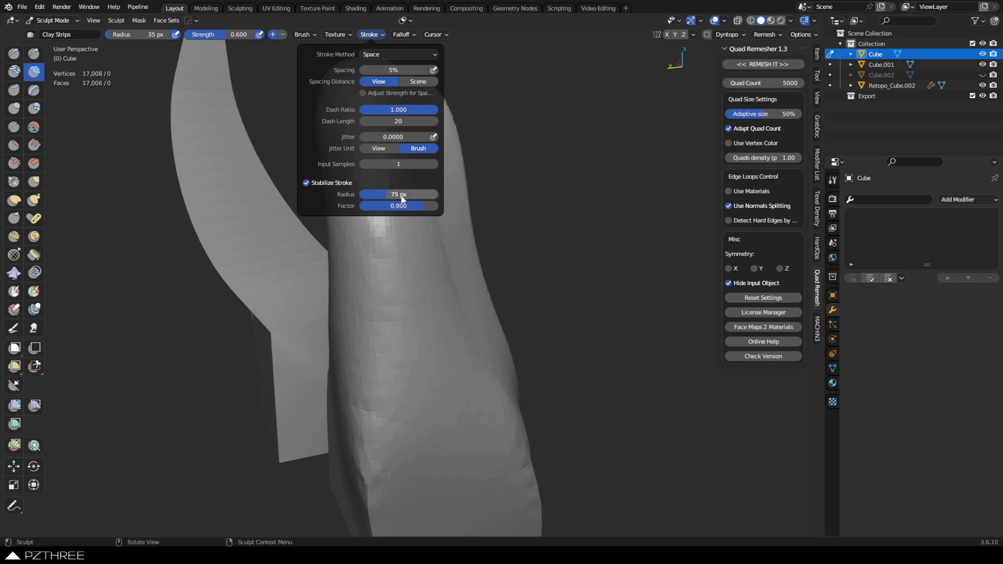
drag(358, 89, 408, 461)
key(ctrl+z)
click(312, 35)
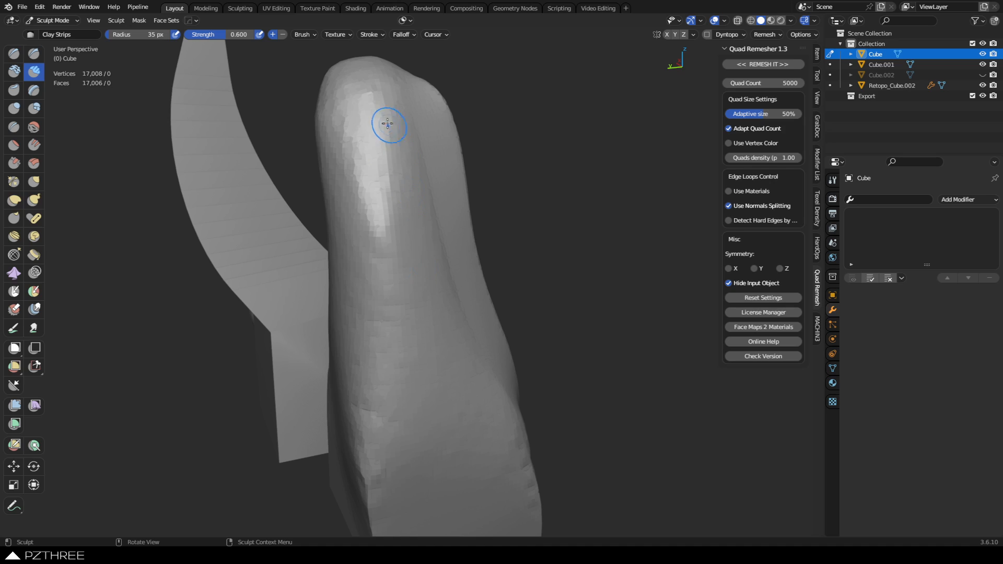
Build up a long raised strip down the horn's side with Clay Strips, blend in one edge and voxel-remesh the horn
drag(365, 98, 403, 410)
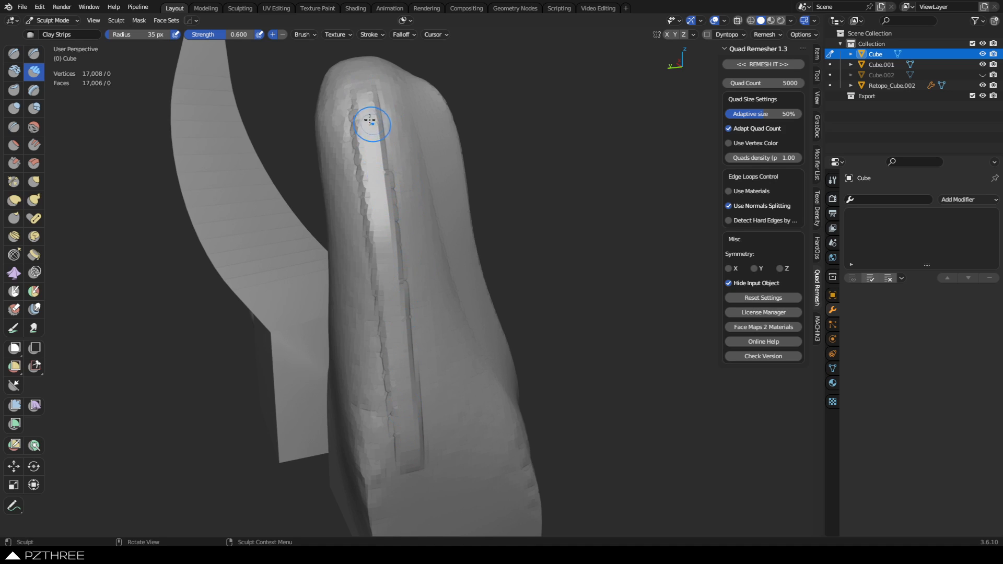
drag(369, 119, 411, 463)
mouse_move(363, 116)
mouse_down()
mouse_move(410, 463)
mouse_move(390, 271)
mouse_move(404, 453)
mouse_up()
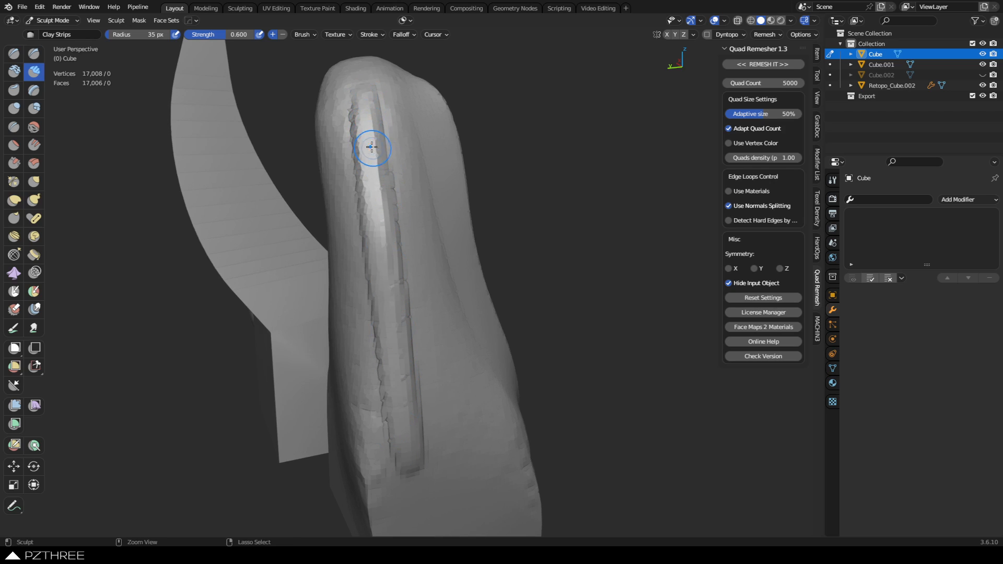
drag(367, 105, 410, 471)
drag(374, 86, 402, 387)
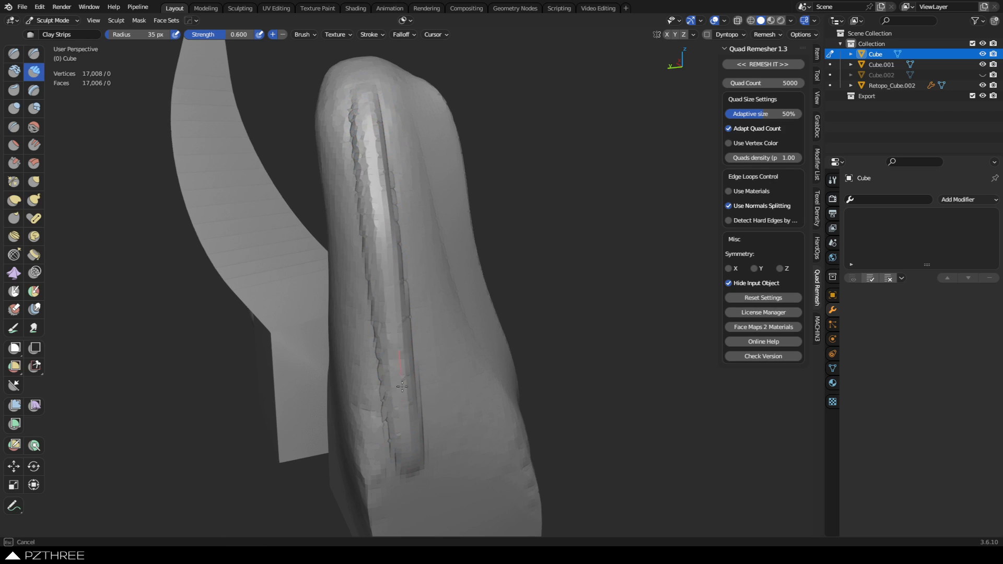
drag(374, 142, 393, 344)
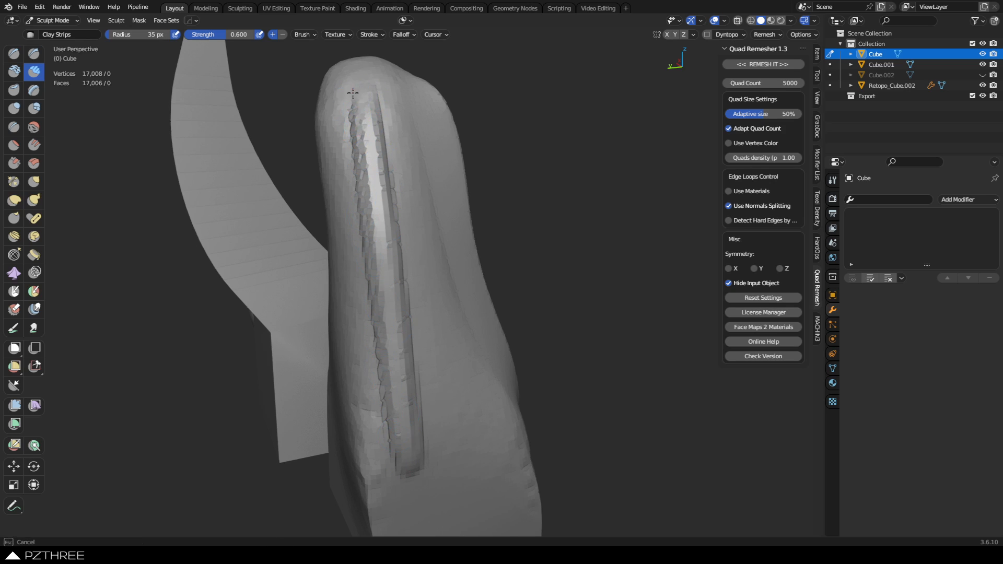
drag(352, 93, 402, 481)
drag(356, 122, 398, 438)
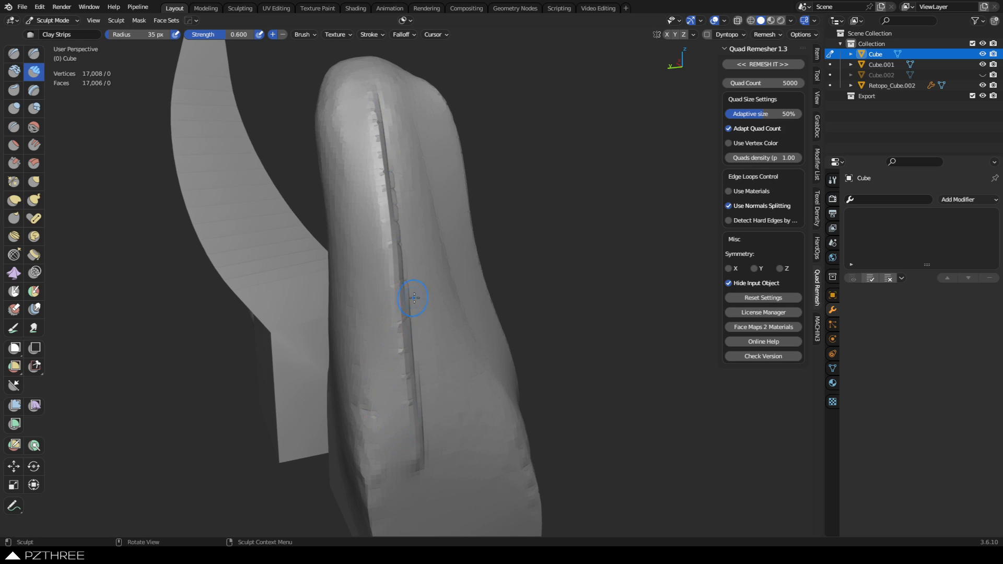
middle_drag(414, 297, 397, 291)
mouse_move(460, 291)
middle_down()
mouse_move(408, 214)
mouse_move(425, 226)
mouse_move(419, 216)
middle_up()
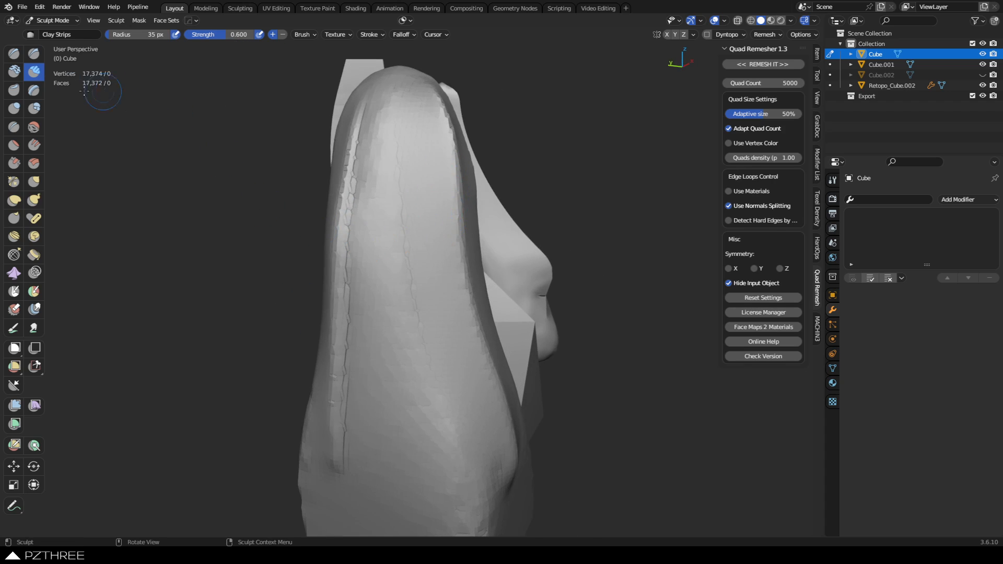
Switch to Draw Sharp and try carving a long groove between the two ridges, undoing each attempt
shift+middle_drag(393, 253, 360, 210)
middle_drag(367, 162, 365, 182)
mouse_move(361, 58)
mouse_down()
mouse_move(372, 246)
mouse_move(418, 450)
mouse_up()
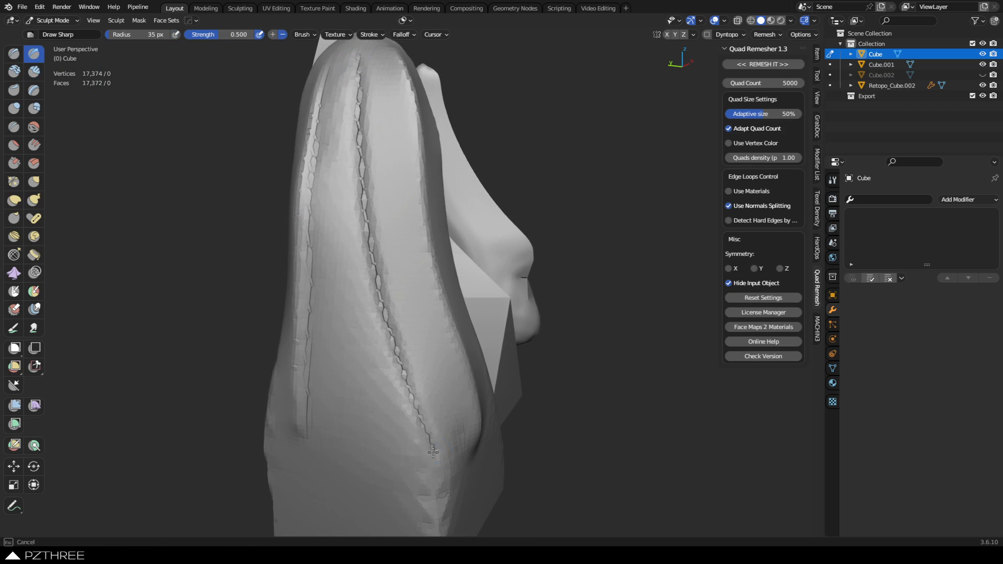
key(ctrl+z)
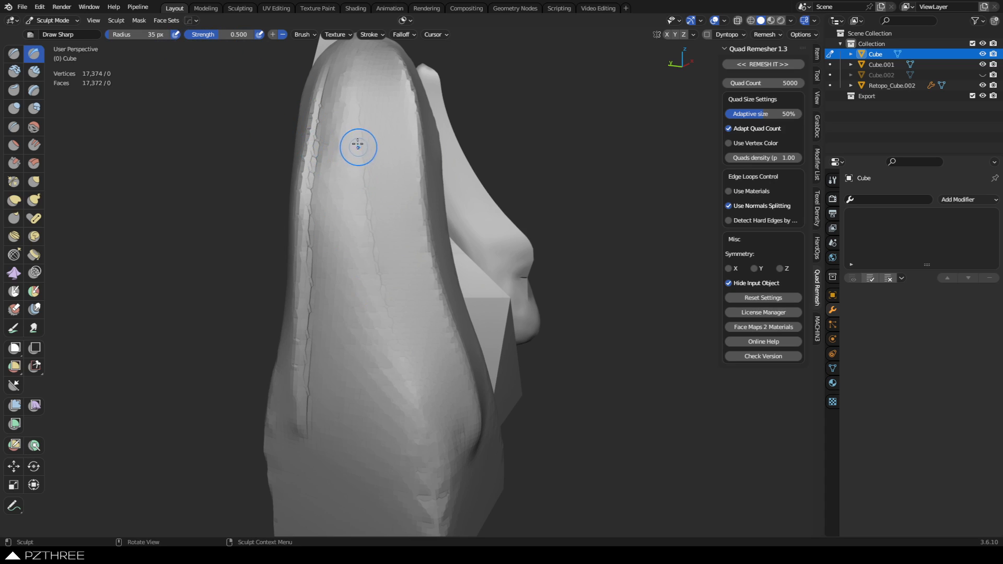
drag(362, 73, 415, 443)
key(ctrl+z)
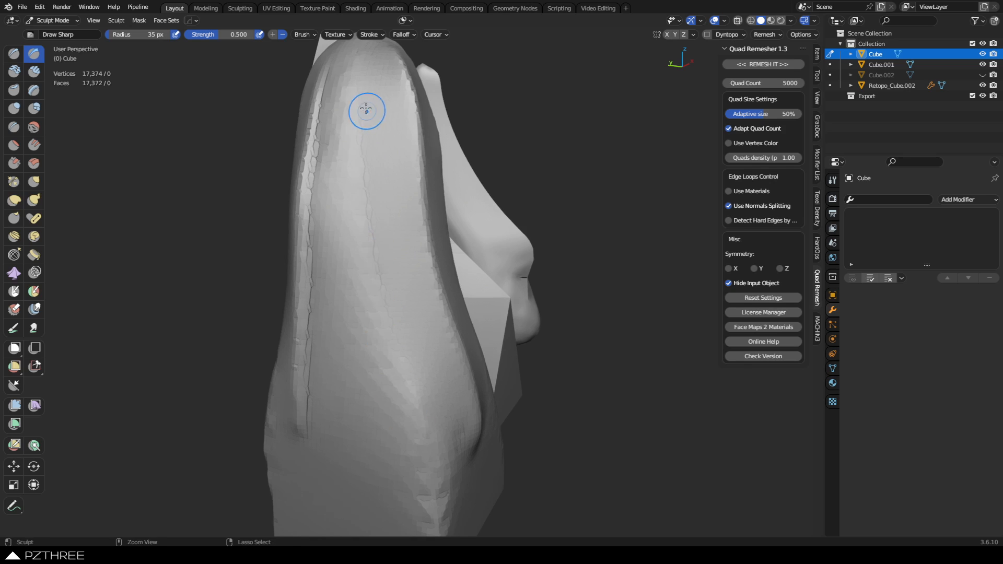
mouse_move(360, 73)
mouse_down()
mouse_move(362, 145)
mouse_move(418, 445)
mouse_up()
key(ctrl+z)
Carve a long Draw Sharp groove between the ridges from tip to base, smooth alongside it and voxel-remesh the horn
mouse_move(353, 74)
mouse_down()
mouse_move(373, 267)
mouse_move(421, 442)
mouse_up()
mouse_move(373, 81)
shift+mouse_down()
mouse_move(385, 233)
mouse_move(448, 427)
shift+mouse_up()
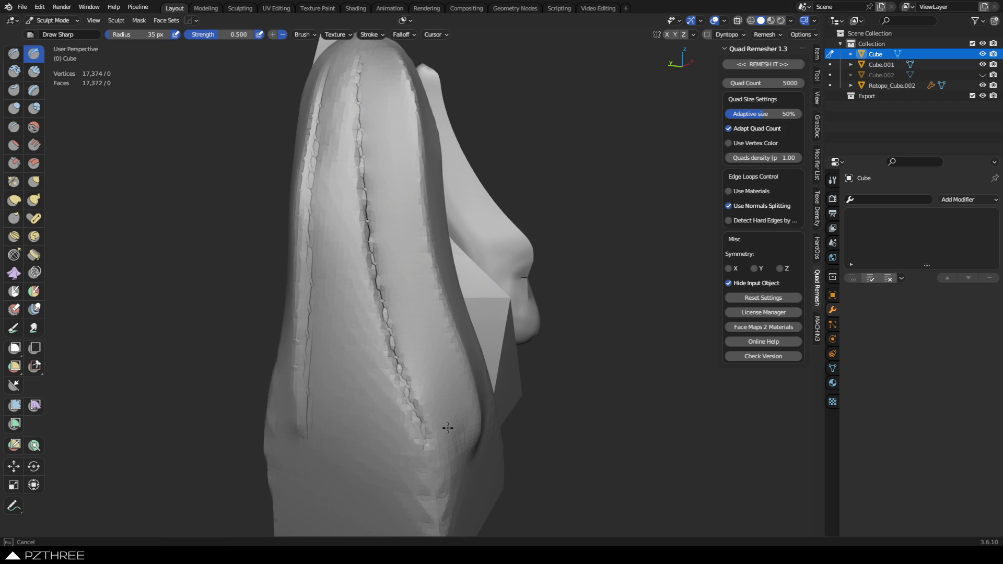
shift+drag(378, 106, 416, 387)
key(ctrl+r)
mouse_move(425, 284)
middle_down()
mouse_move(345, 277)
mouse_move(325, 213)
mouse_move(421, 302)
mouse_move(437, 304)
mouse_move(424, 293)
middle_up()
mouse_move(430, 231)
middle_down()
mouse_move(409, 206)
mouse_move(365, 201)
mouse_move(465, 220)
mouse_move(165, 165)
middle_up()
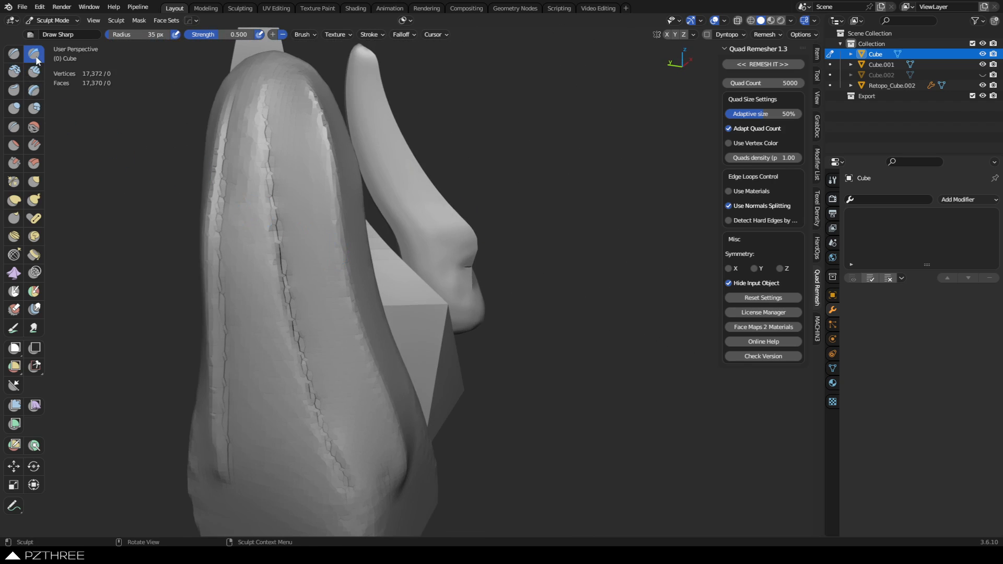
Set the Draw Sharp radius to 64 px and carve repeatedly along the front ridge's edge from tip to base
middle_drag(411, 238, 355, 223)
key(f)
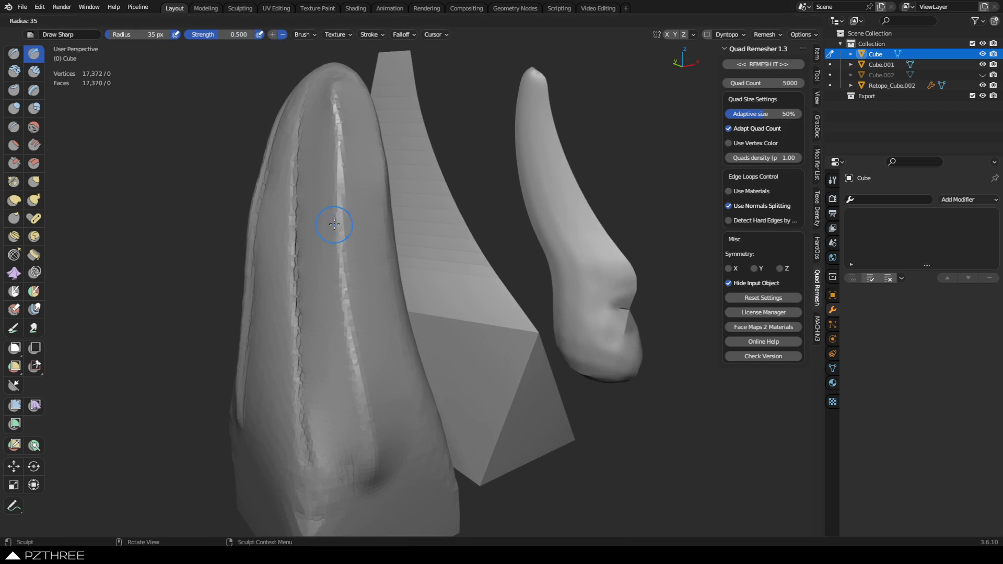
click(336, 190)
drag(336, 91, 368, 389)
mouse_move(335, 87)
mouse_down()
mouse_move(348, 330)
mouse_move(381, 461)
mouse_up()
drag(342, 197, 367, 408)
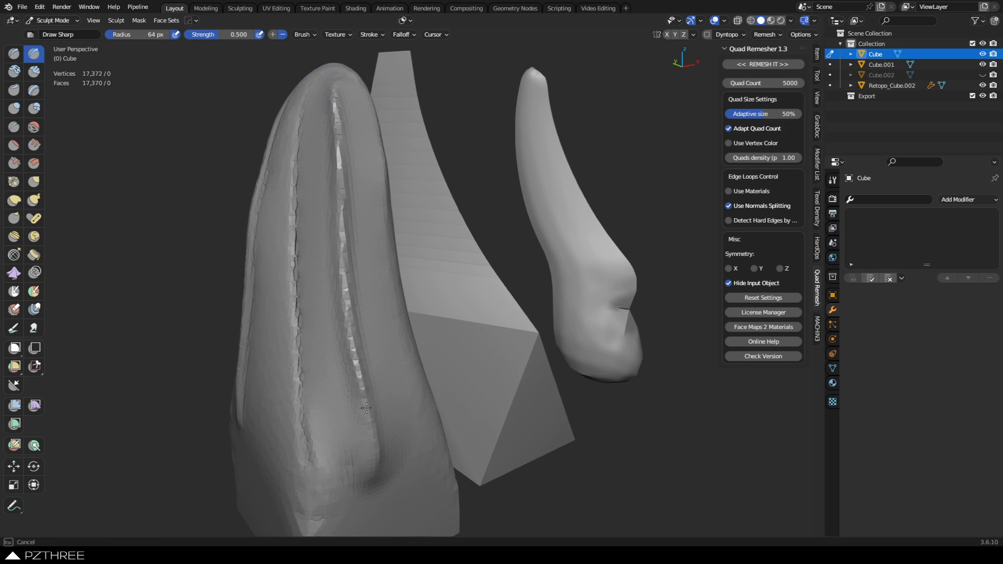
drag(383, 447, 350, 171)
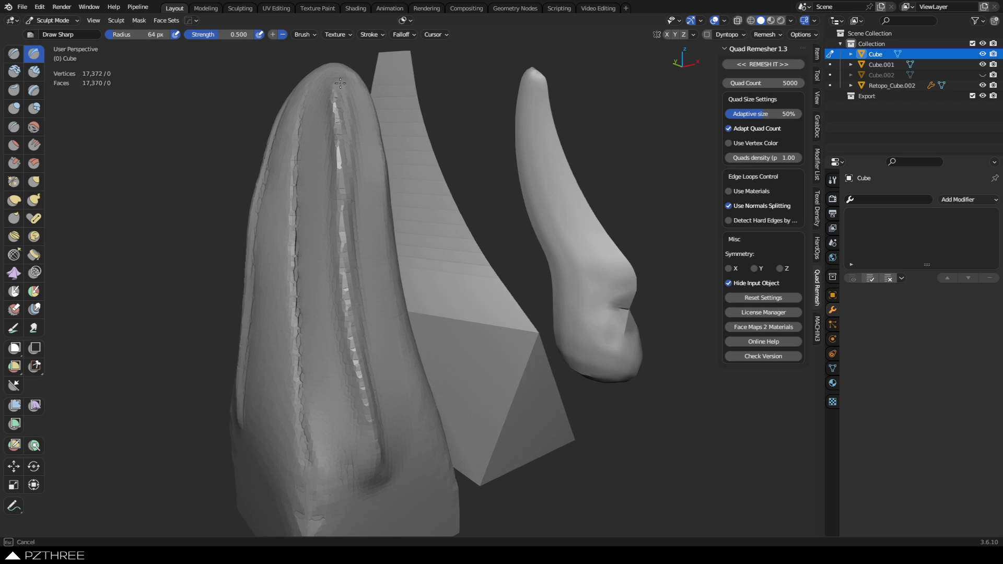
drag(340, 83, 340, 80)
drag(336, 90, 372, 431)
mouse_move(341, 283)
middle_down()
mouse_move(536, 307)
mouse_move(445, 218)
mouse_move(245, 262)
middle_up()
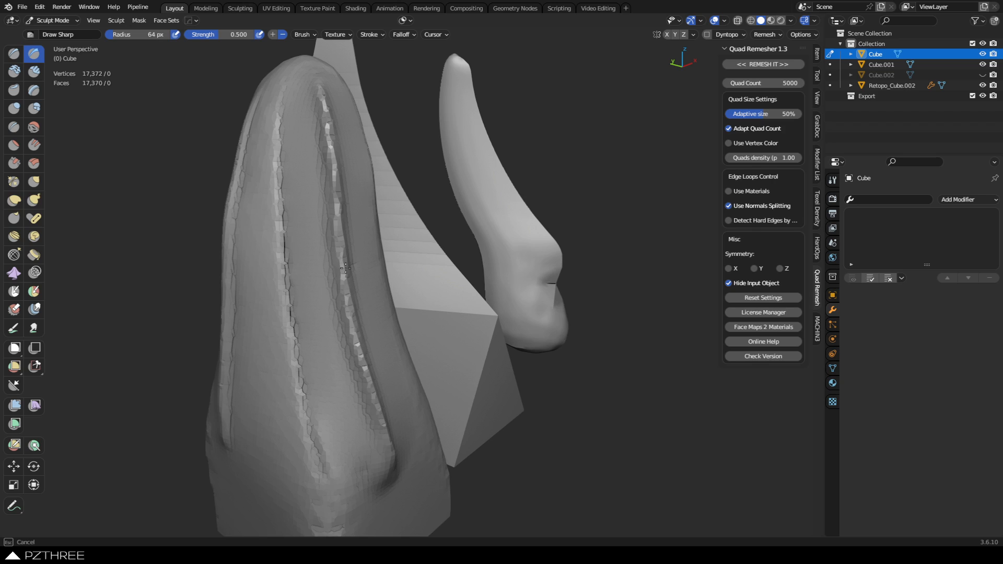
Break up the front ridge's line with short dents, smooth them and voxel-remesh the horn
drag(345, 268, 347, 272)
middle_drag(325, 198, 349, 211)
shift+drag(349, 211, 352, 225)
shift+drag(374, 312, 359, 262)
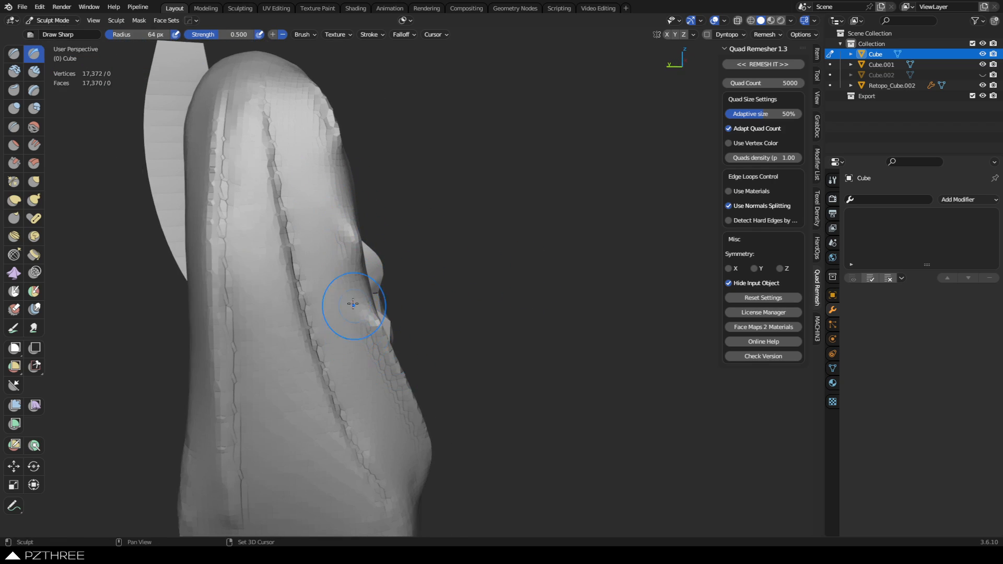
middle_drag(389, 335, 347, 269)
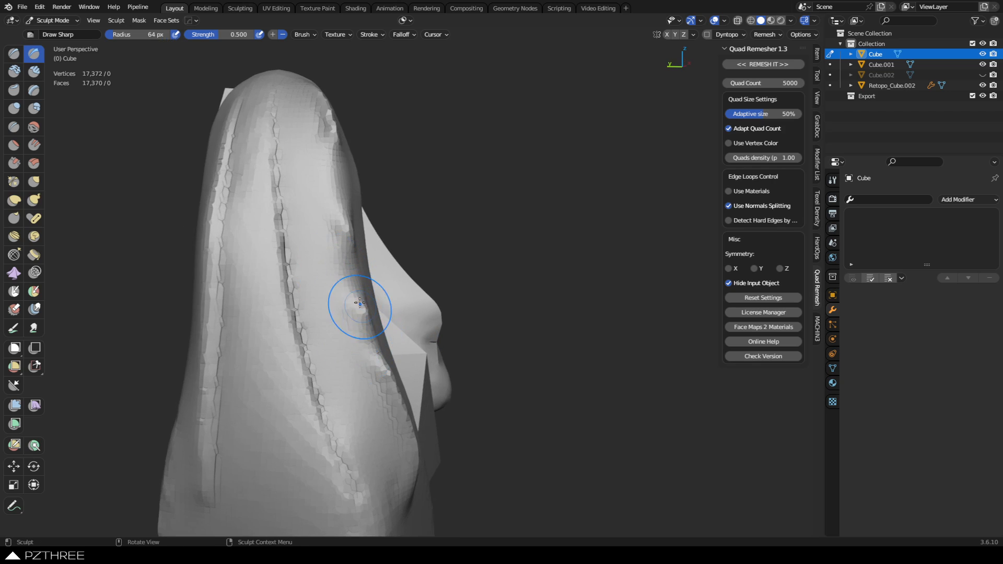
middle_drag(355, 307, 309, 310)
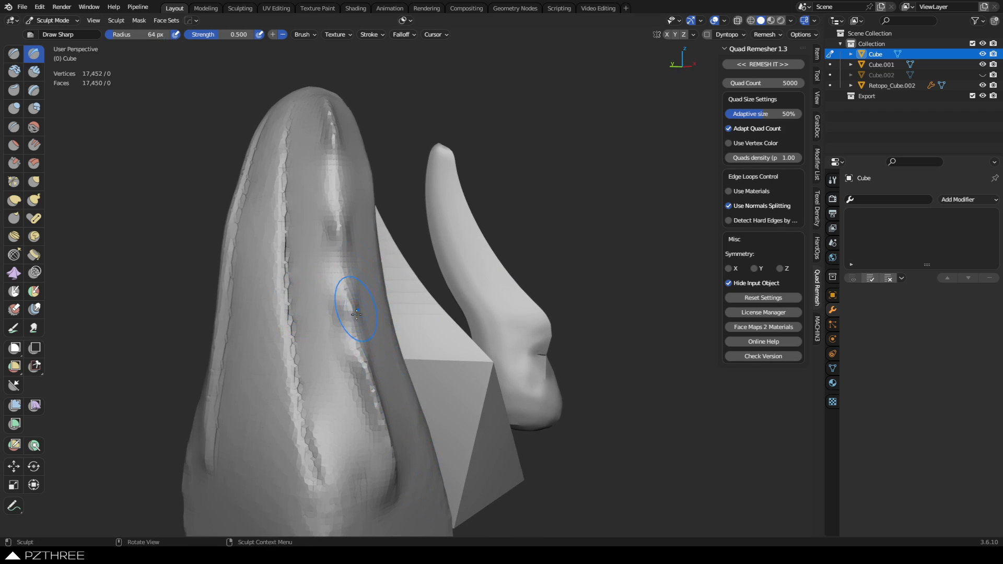
key(ctrl+r)
Smooth the dented middle stretch of the front ridge and rework the gap there with a short stroke
mouse_move(372, 303)
middle_down()
mouse_move(384, 312)
mouse_move(340, 262)
mouse_move(307, 262)
middle_up()
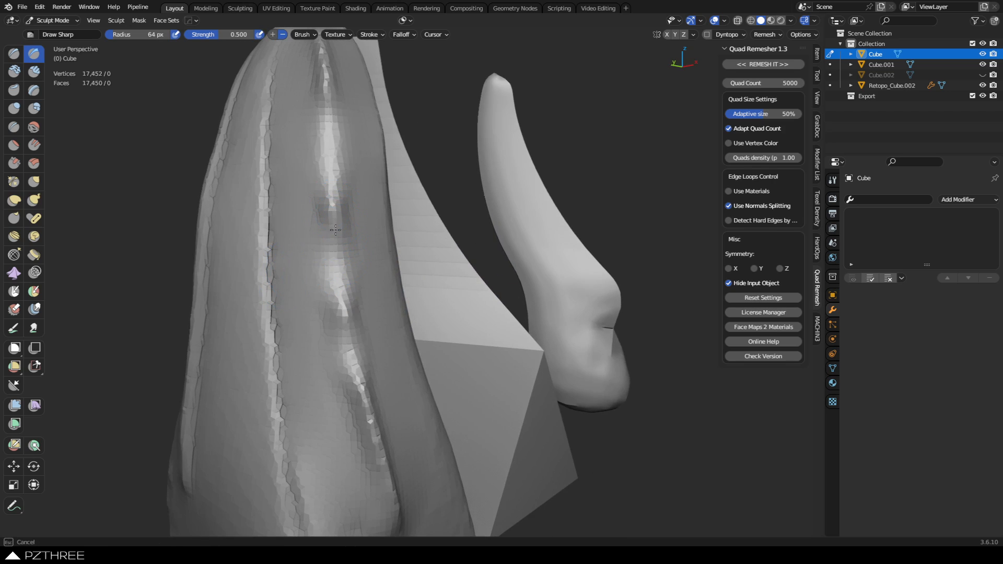
shift+drag(330, 219, 337, 282)
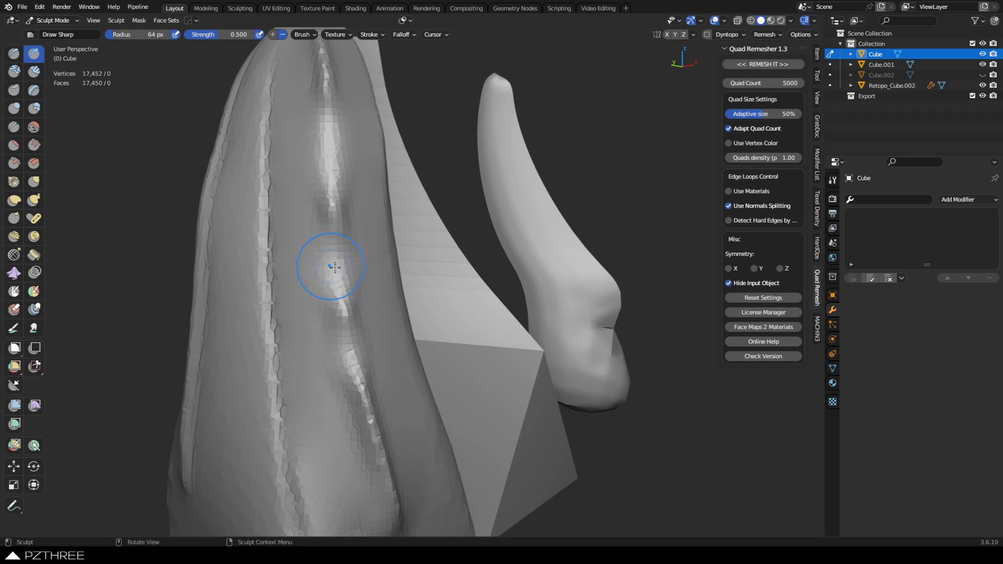
mouse_move(331, 269)
middle_down()
mouse_move(459, 273)
mouse_move(402, 268)
middle_up()
mouse_move(403, 268)
mouse_down()
mouse_move(414, 287)
mouse_move(410, 251)
mouse_up()
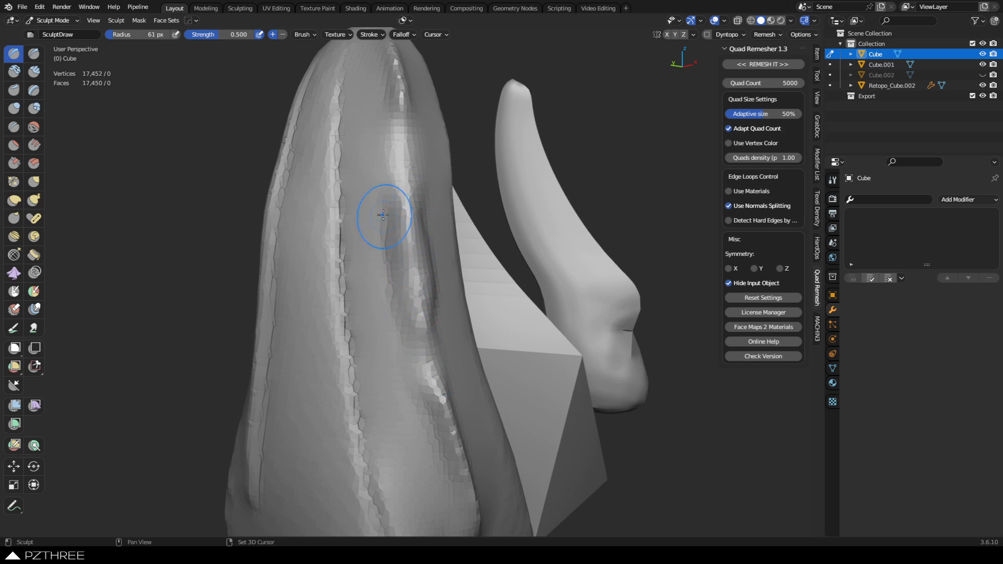
Sculpt the upper part of the front ridge with short SculptDraw strokes at radius 61 px and voxel-remesh the horn
drag(405, 118, 398, 180)
drag(385, 139, 387, 180)
drag(378, 118, 390, 209)
mouse_move(393, 310)
middle_down()
mouse_move(485, 349)
mouse_move(501, 345)
middle_up()
shift+middle_drag(485, 277, 447, 234)
mouse_move(443, 289)
middle_down()
mouse_move(459, 253)
mouse_move(410, 208)
middle_up()
Choose the Grab brush with a 110 px radius, reshape the outline above the horn's base bulge and smooth around it
click(34, 182)
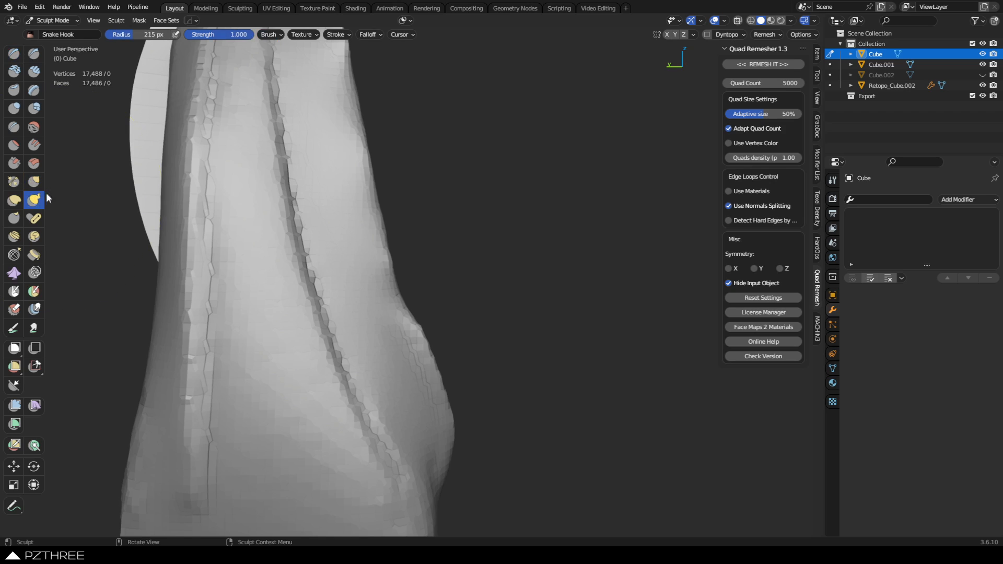
key(f)
click(452, 281)
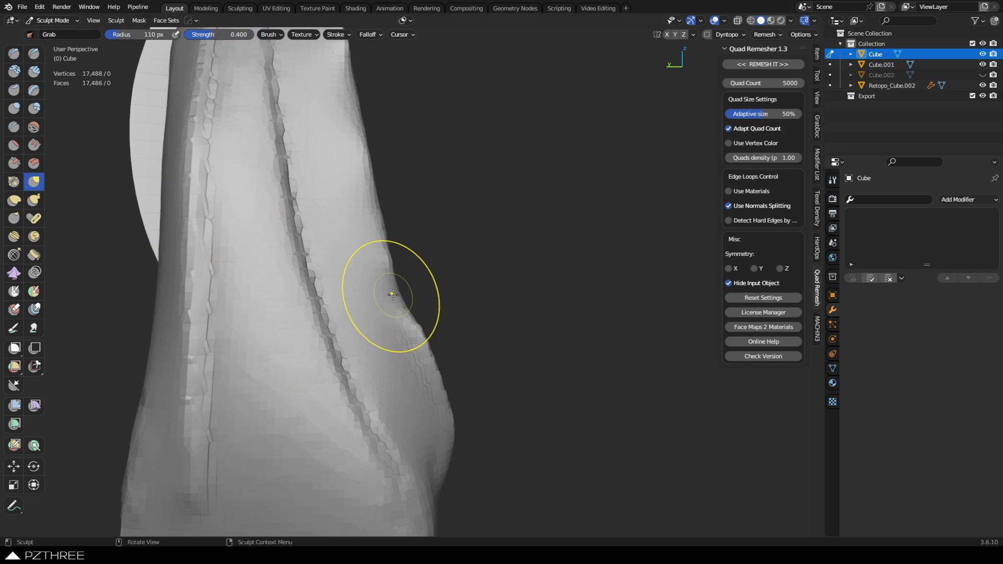
drag(392, 297, 417, 291)
drag(429, 313, 421, 327)
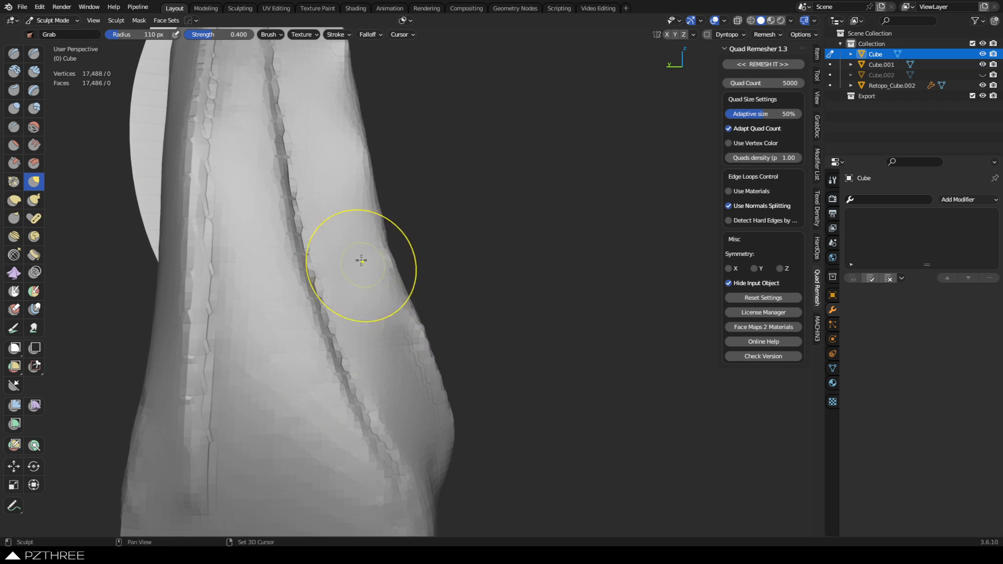
mouse_move(361, 260)
shift+mouse_down()
mouse_move(345, 223)
mouse_move(393, 372)
shift+mouse_up()
Reshape the outline above the horn's base bulge with Grab at radius 97 px and voxel-remesh the horn
middle_drag(417, 332, 340, 313)
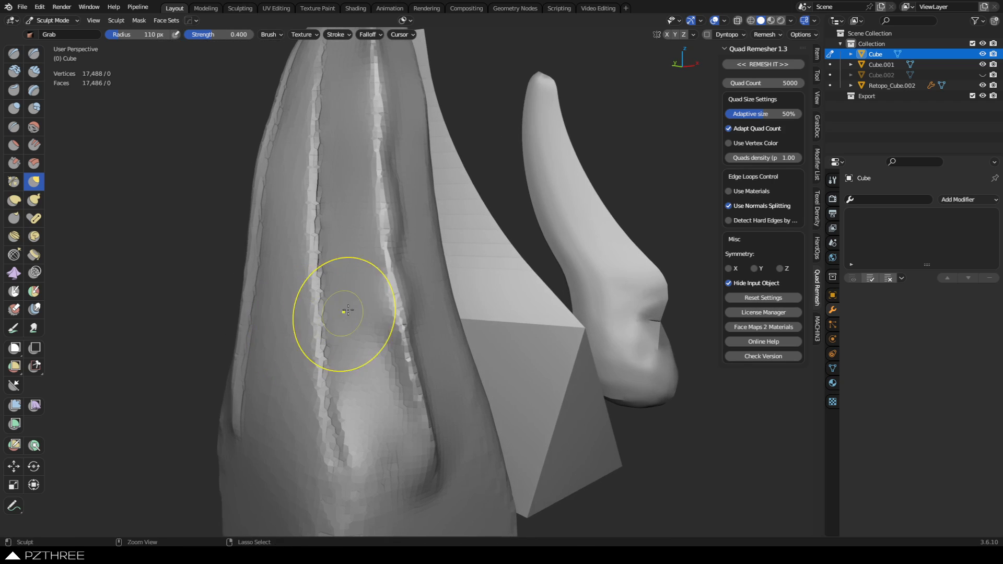
key(f)
click(344, 266)
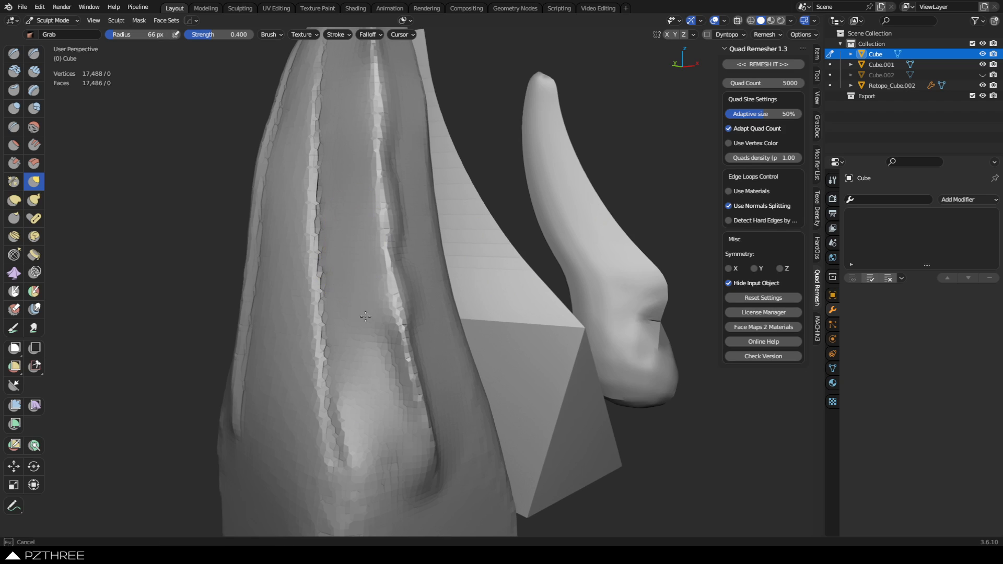
mouse_move(368, 372)
middle_down()
mouse_move(332, 260)
mouse_move(421, 266)
middle_up()
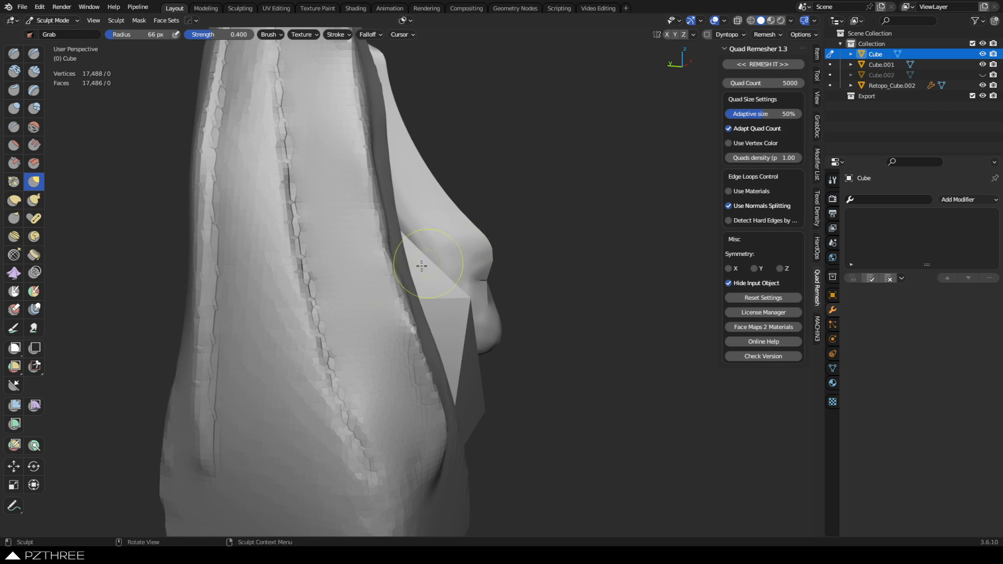
mouse_move(345, 219)
middle_down()
mouse_move(470, 239)
mouse_move(385, 247)
middle_up()
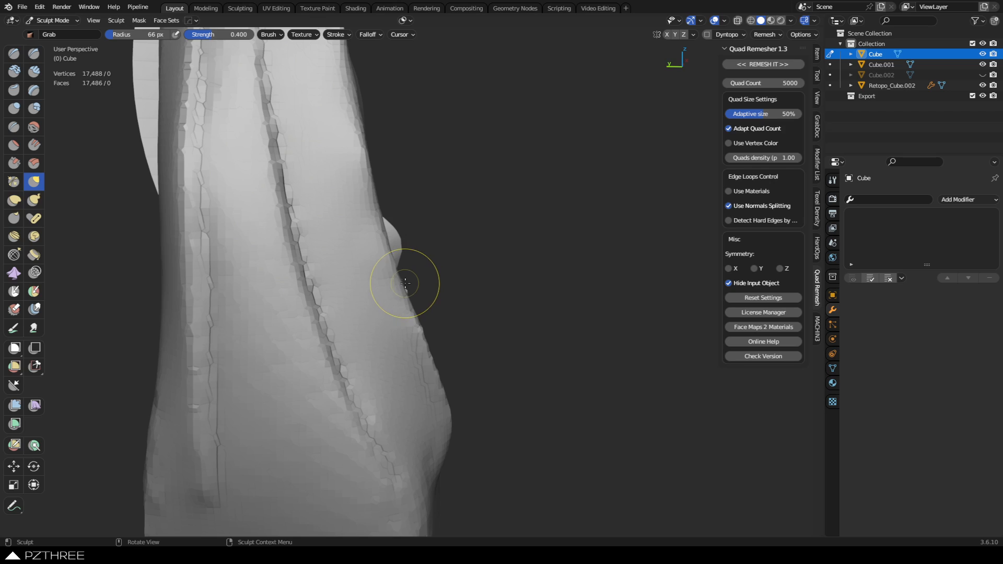
drag(407, 297, 413, 313)
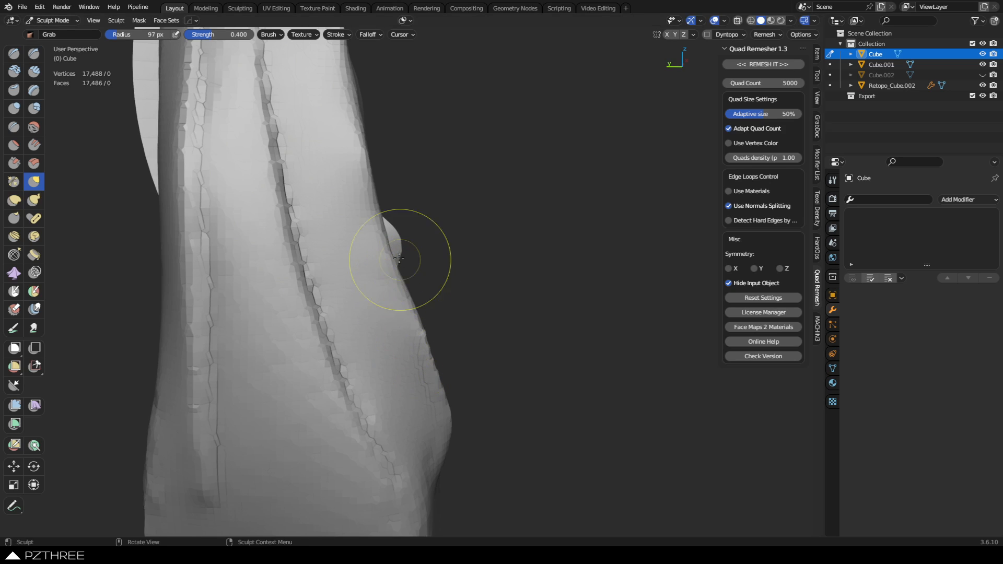
drag(371, 203, 378, 206)
drag(391, 262, 426, 358)
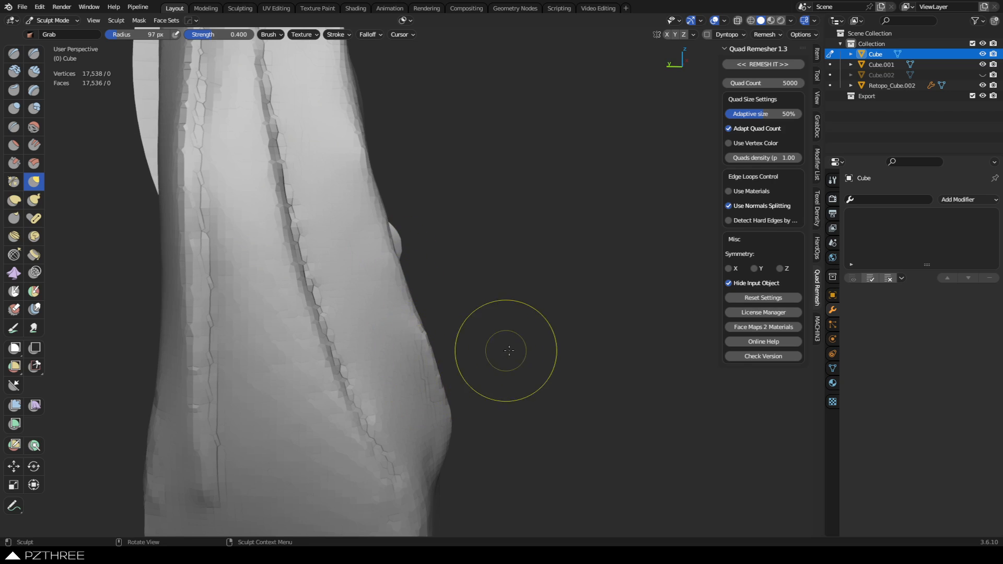
middle_drag(503, 351, 356, 341)
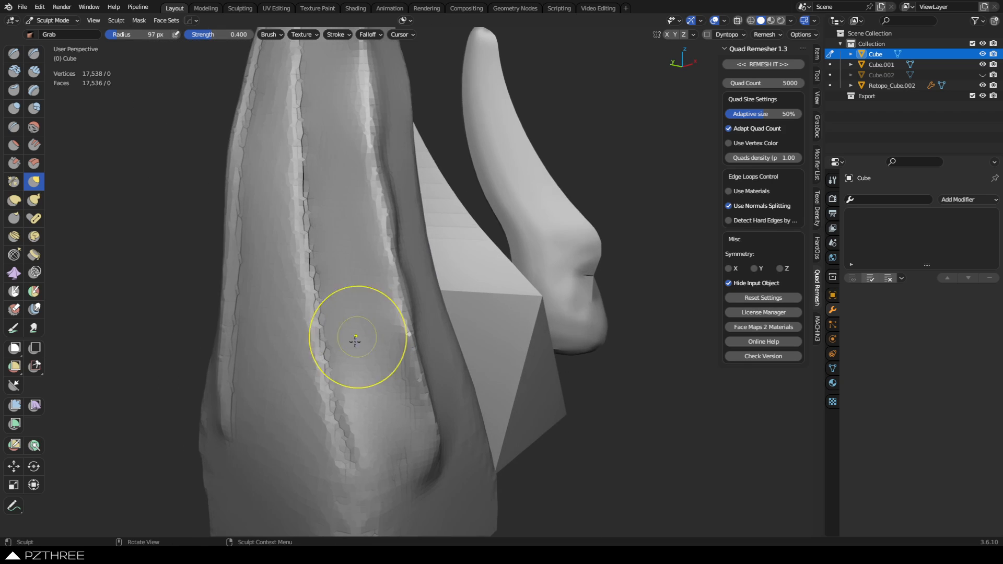
Choose the Smooth brush and even out the horn's surface on both sides of the front ridge
click(34, 128)
drag(374, 342, 340, 143)
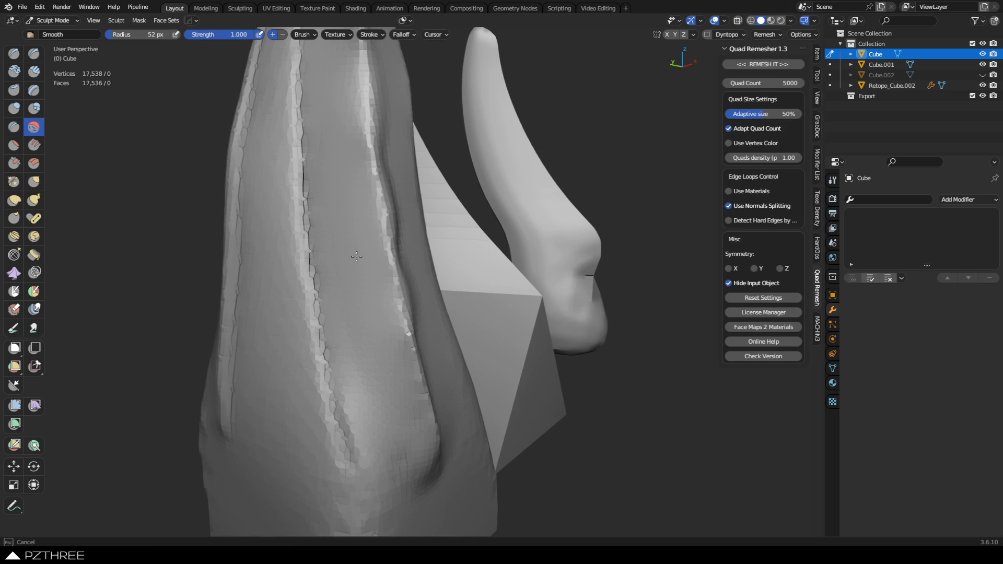
drag(336, 203, 349, 243)
mouse_move(353, 258)
middle_down()
mouse_move(340, 226)
mouse_move(345, 183)
mouse_move(300, 214)
middle_up()
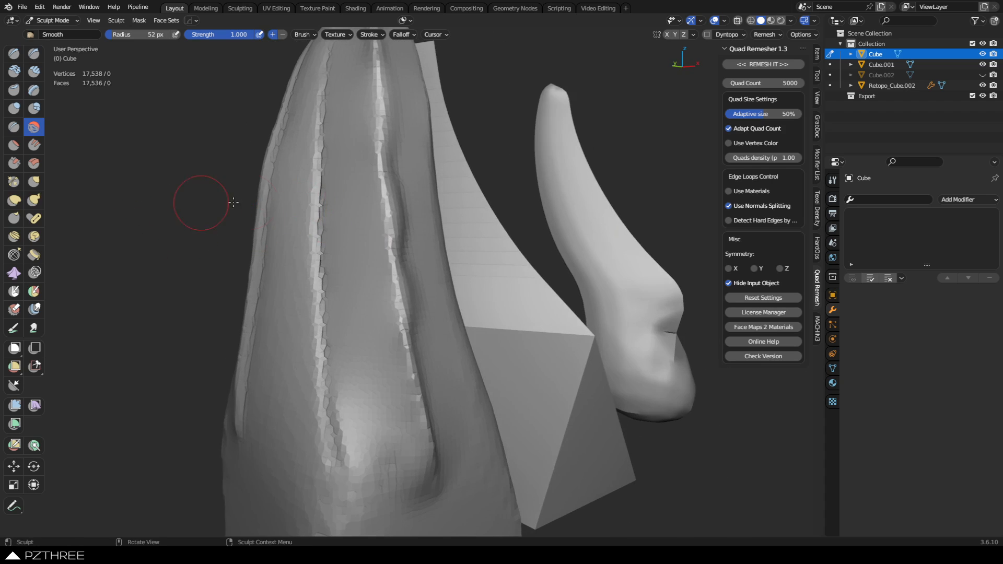
middle_drag(230, 204, 204, 201)
shift+middle_drag(204, 202, 318, 182)
shift+middle_drag(410, 151, 373, 194)
mouse_move(405, 126)
mouse_down()
mouse_move(393, 172)
mouse_move(394, 297)
mouse_up()
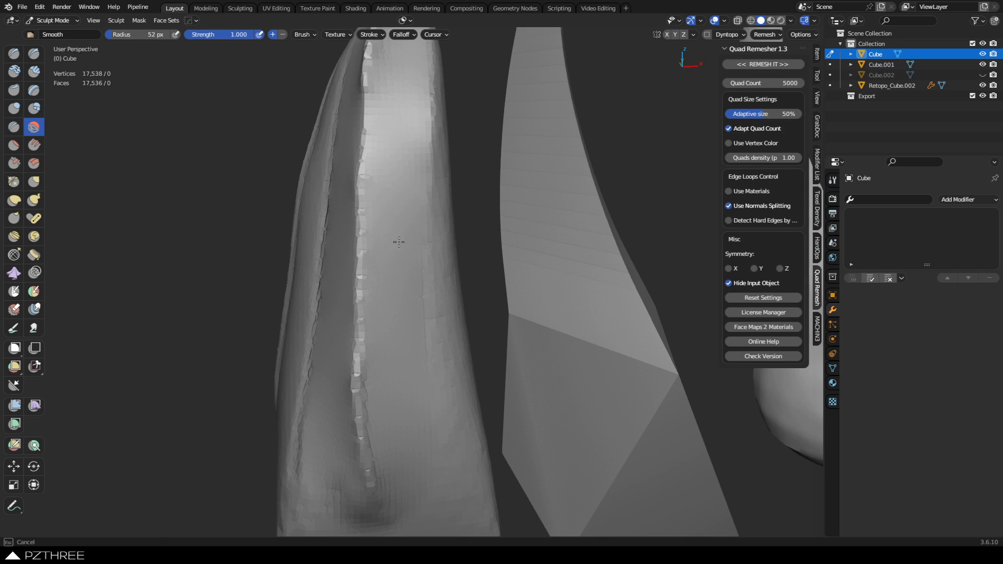
shift+drag(399, 242, 380, 325)
mouse_move(383, 254)
middle_down()
mouse_move(441, 231)
mouse_move(434, 261)
mouse_move(491, 252)
mouse_move(391, 184)
middle_up()
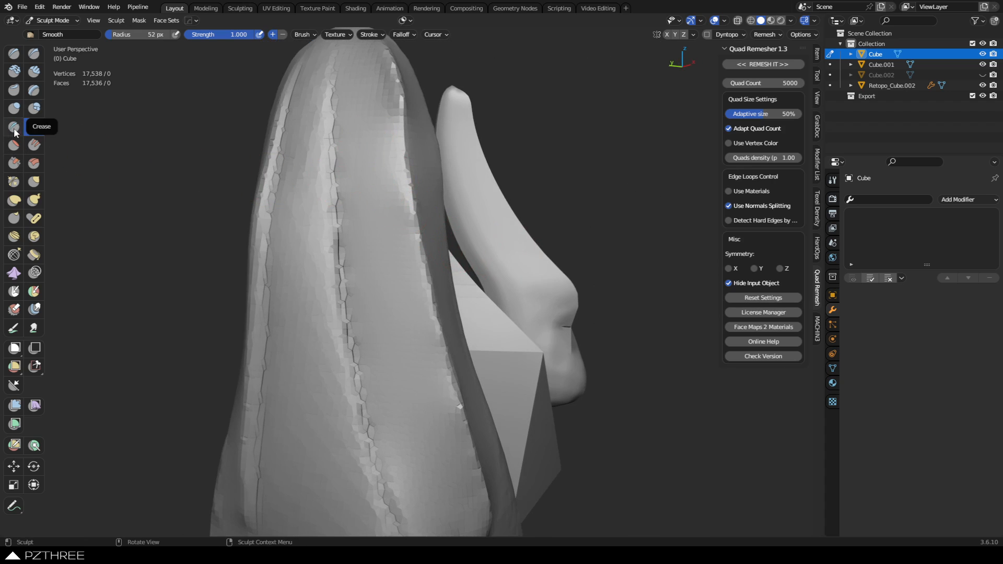
Crease along the front ridge from tip towards base with the Crease brush at radius 77 px, redoing one stroke
click(15, 128)
middle_drag(347, 201, 412, 179)
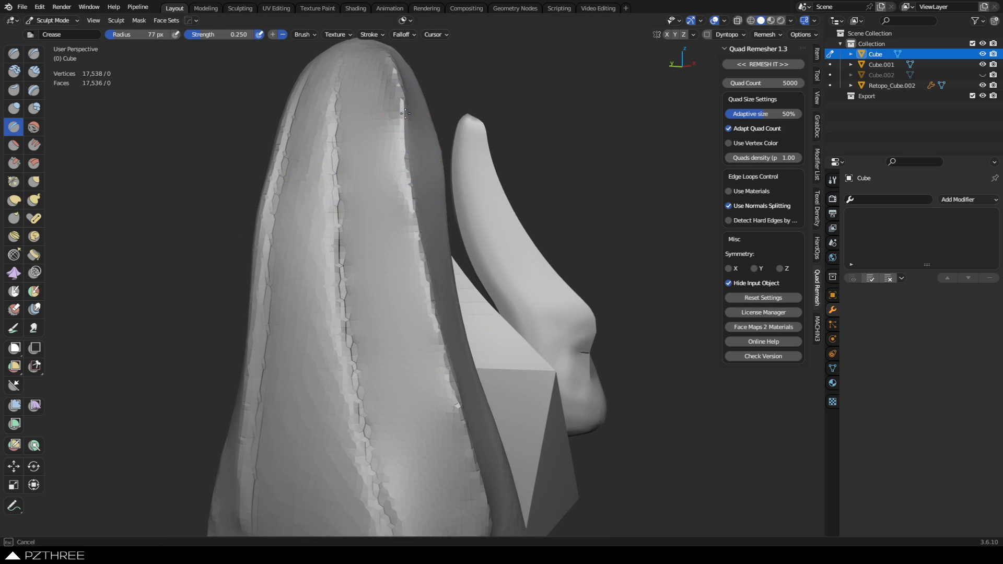
mouse_move(405, 113)
mouse_down()
mouse_move(435, 355)
mouse_move(431, 339)
mouse_up()
mouse_move(406, 107)
mouse_down()
mouse_move(436, 366)
mouse_move(418, 272)
mouse_move(428, 339)
mouse_move(423, 325)
mouse_move(416, 331)
mouse_up()
key(ctrl+z)
mouse_move(406, 141)
mouse_down()
mouse_move(453, 403)
mouse_move(404, 117)
mouse_move(465, 449)
mouse_move(401, 136)
mouse_move(453, 429)
mouse_up()
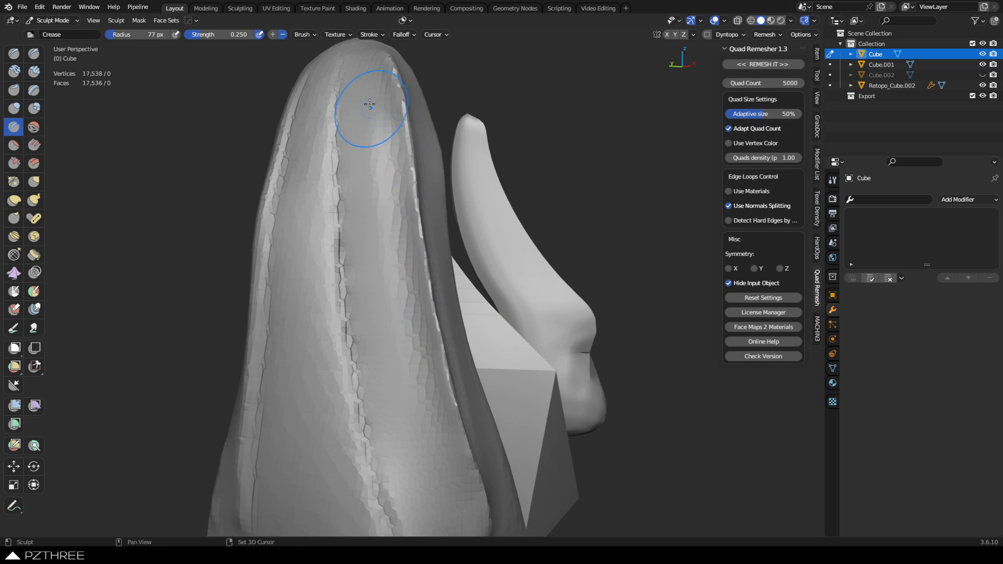
Smooth the surface on both sides of the creased front ridge and voxel-remesh the horn
mouse_move(375, 111)
shift+mouse_down()
mouse_move(419, 426)
mouse_move(417, 407)
shift+mouse_up()
middle_drag(414, 385, 263, 266)
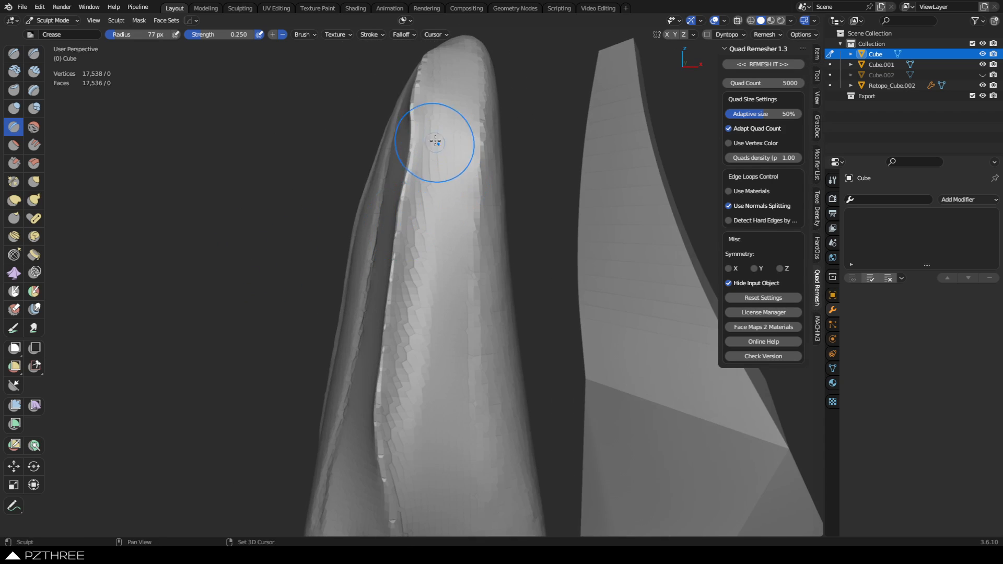
mouse_move(435, 141)
shift+mouse_down()
mouse_move(408, 414)
mouse_move(454, 76)
mouse_move(399, 345)
shift+mouse_up()
middle_drag(392, 329, 523, 286)
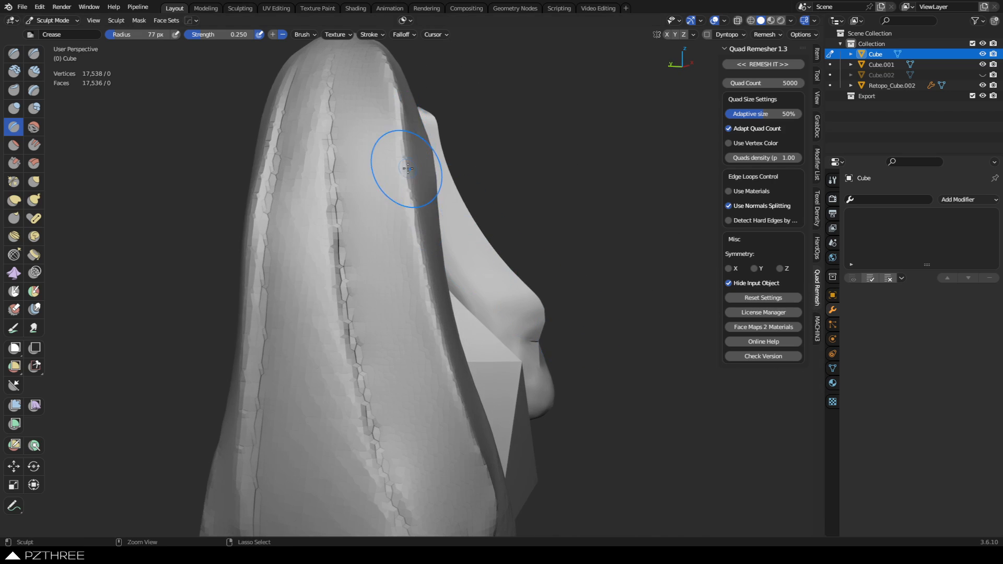
middle_drag(417, 260, 418, 260)
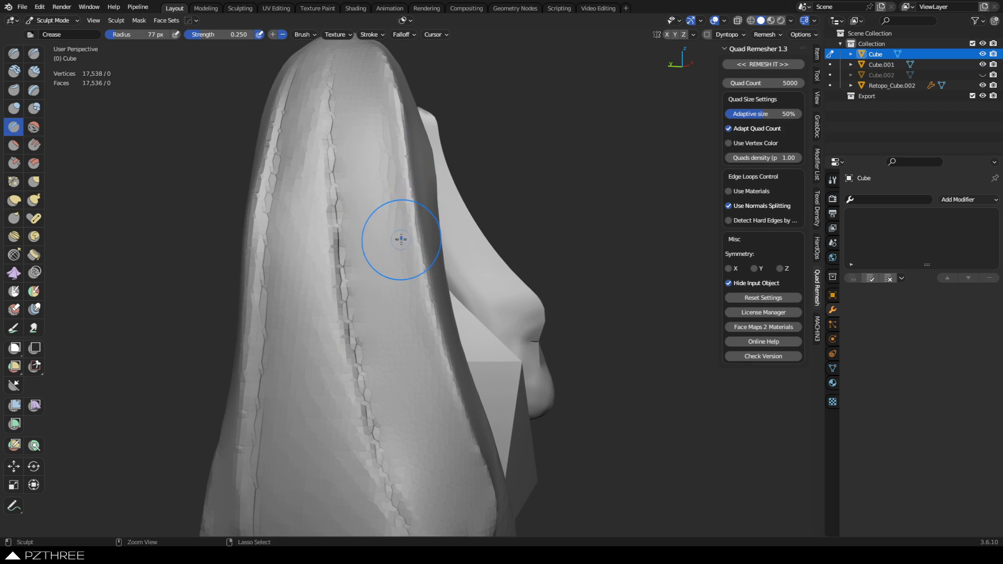
middle_drag(383, 329, 455, 167)
mouse_move(455, 167)
shift+mouse_down()
mouse_move(446, 143)
mouse_move(425, 312)
shift+mouse_up()
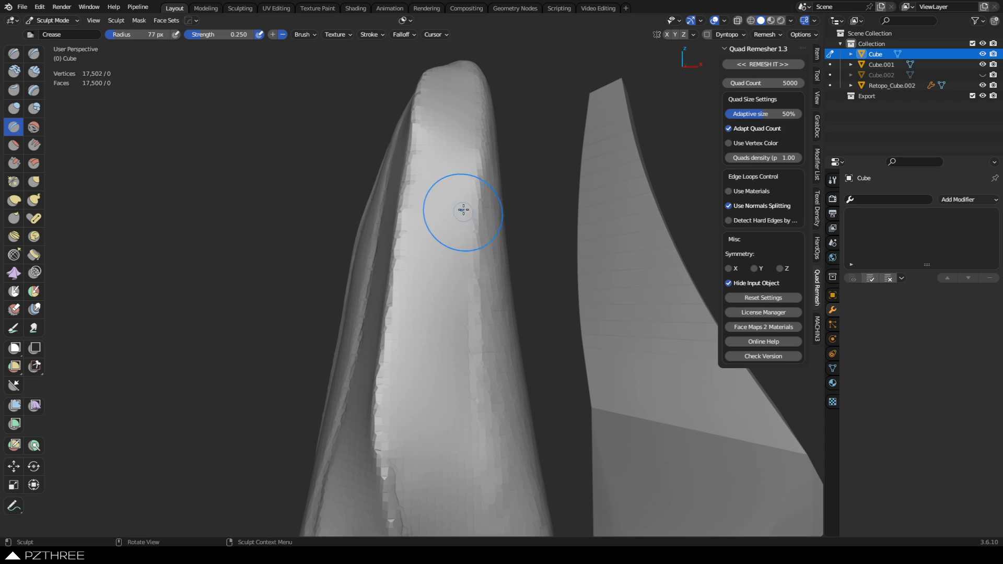
Choose the Pinch/Magnify brush with a 61 px radius and sharpen the lower stretch of the front ridge
key(f)
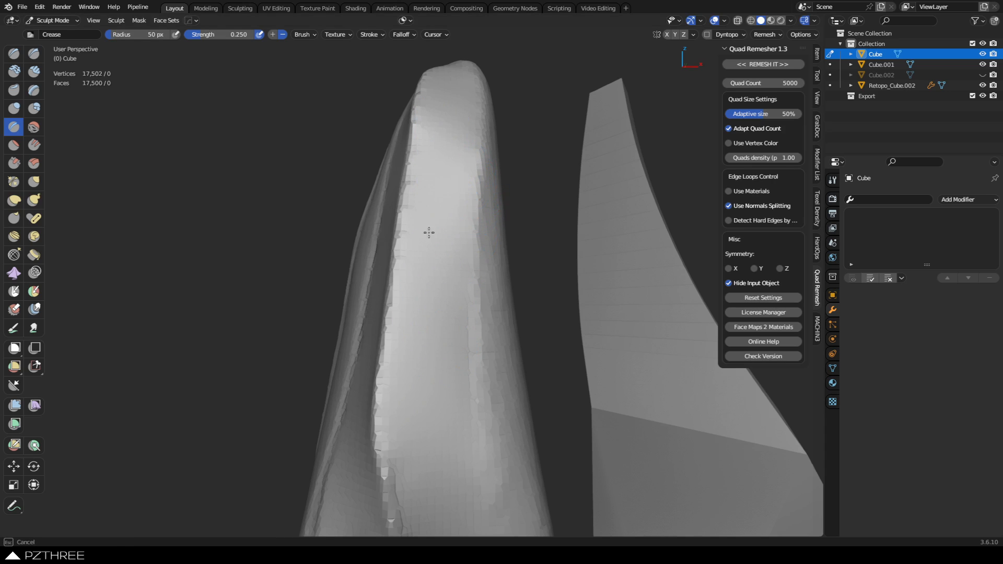
click(429, 233)
mouse_move(450, 311)
middle_down()
mouse_move(441, 188)
mouse_move(565, 233)
mouse_move(459, 212)
mouse_move(410, 253)
middle_up()
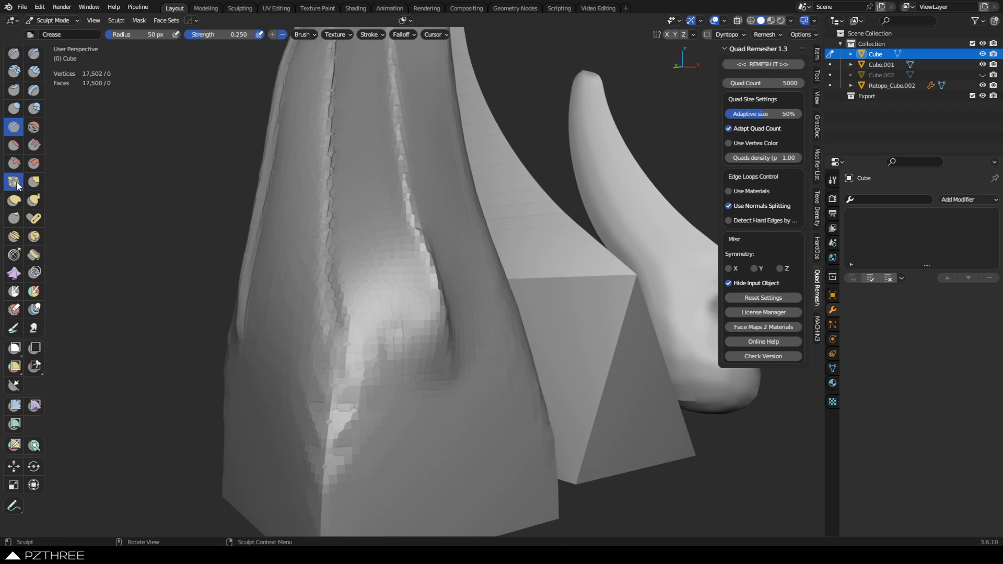
key(f)
click(412, 258)
middle_drag(410, 252, 400, 246)
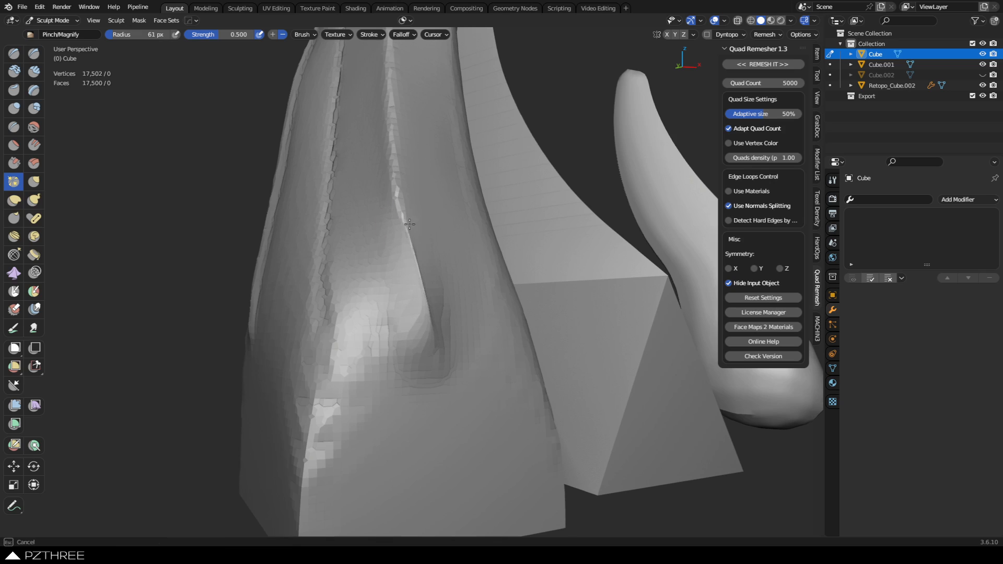
mouse_move(409, 224)
mouse_down()
mouse_move(444, 359)
mouse_move(412, 293)
mouse_move(428, 335)
mouse_up()
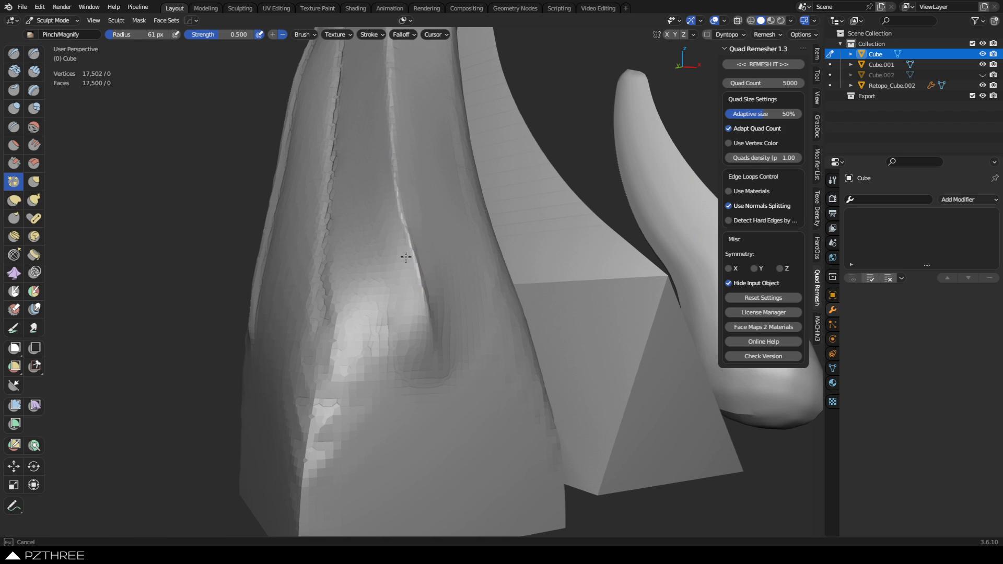
Pinch the front ridge along its whole length up to the tip and voxel-remesh the horn
mouse_move(404, 410)
middle_down()
mouse_move(473, 337)
mouse_move(356, 291)
middle_up()
mouse_move(432, 195)
middle_down()
mouse_move(412, 264)
mouse_move(425, 311)
mouse_move(419, 168)
mouse_move(448, 190)
mouse_move(437, 291)
mouse_move(455, 226)
mouse_move(416, 105)
middle_up()
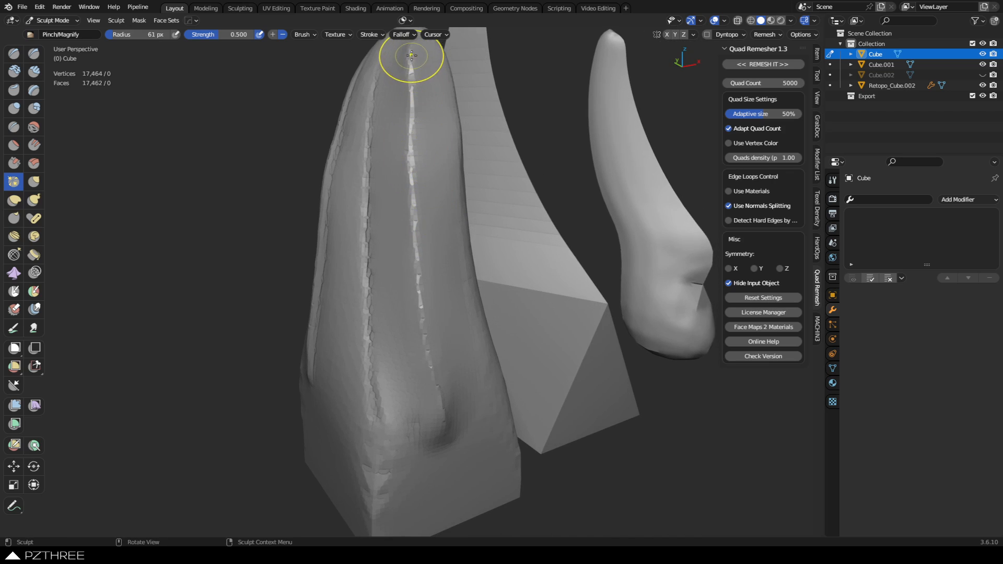
drag(411, 55, 412, 103)
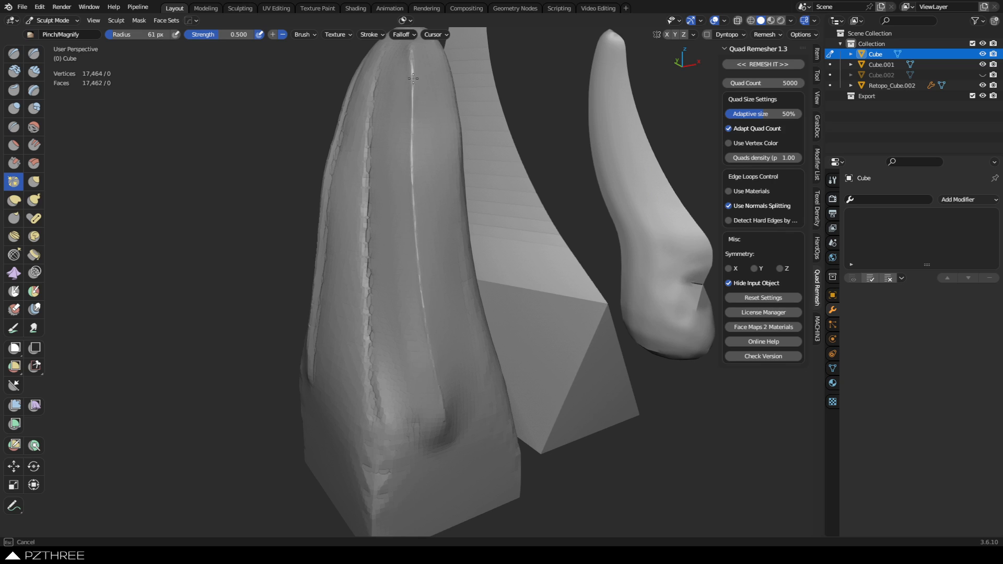
drag(436, 361, 439, 377)
key(ctrl+r)
Adjust the outline of the horn's upper front with the Grab brush at radius 97 px and voxel-remesh it
mouse_move(436, 317)
middle_down()
mouse_move(356, 307)
mouse_move(368, 188)
middle_up()
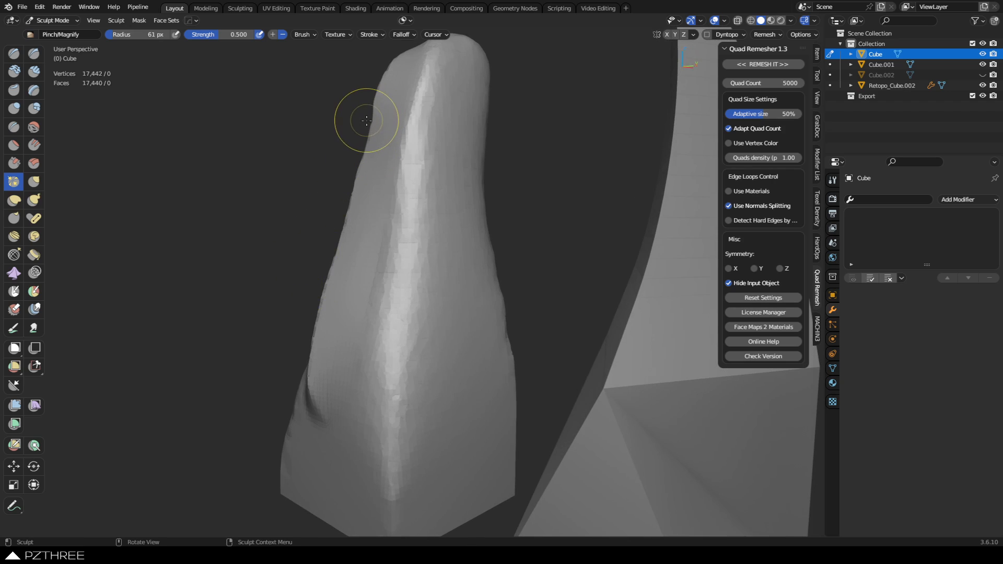
middle_drag(367, 121, 525, 168)
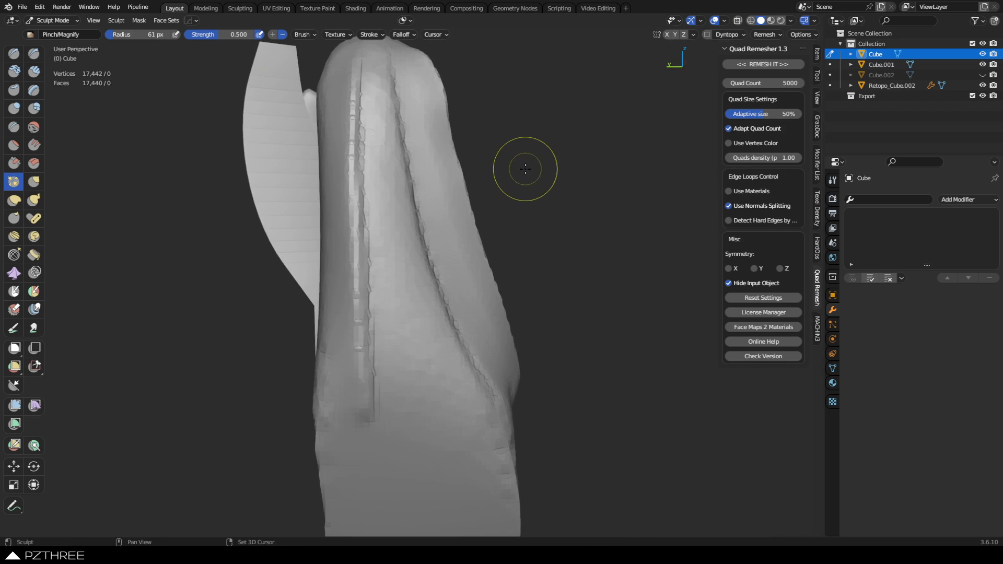
scroll(525, 169, up, 3)
click(35, 181)
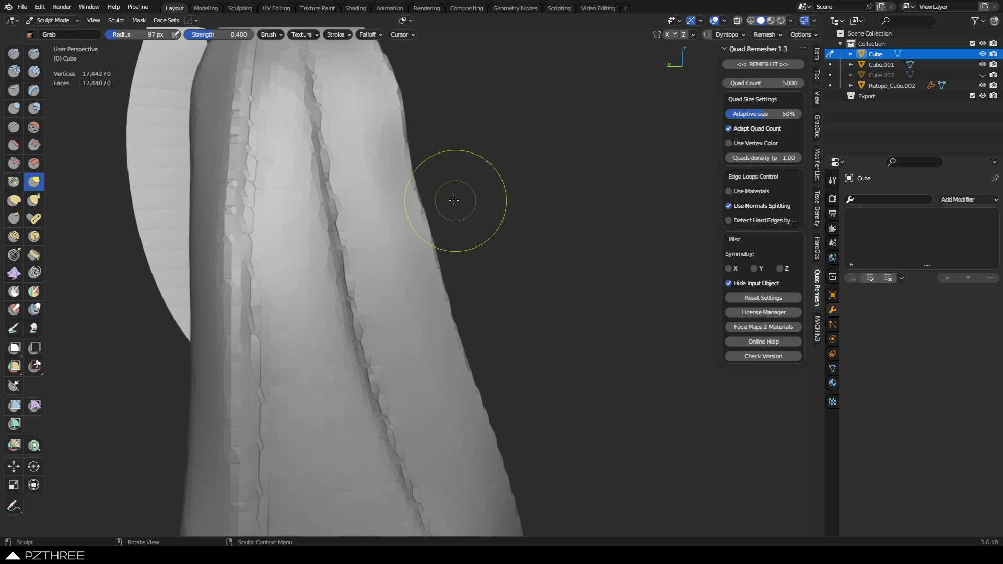
drag(415, 190, 425, 189)
drag(409, 169, 417, 162)
key(ctrl+r)
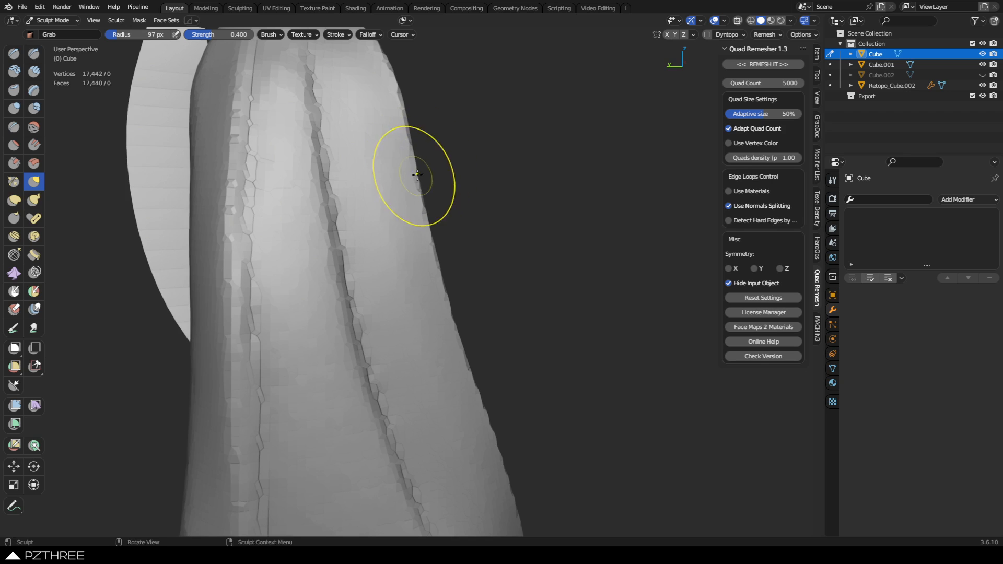
middle_drag(510, 251, 270, 266)
mouse_move(416, 244)
middle_down()
mouse_move(313, 240)
mouse_move(381, 297)
middle_up()
drag(408, 166, 409, 164)
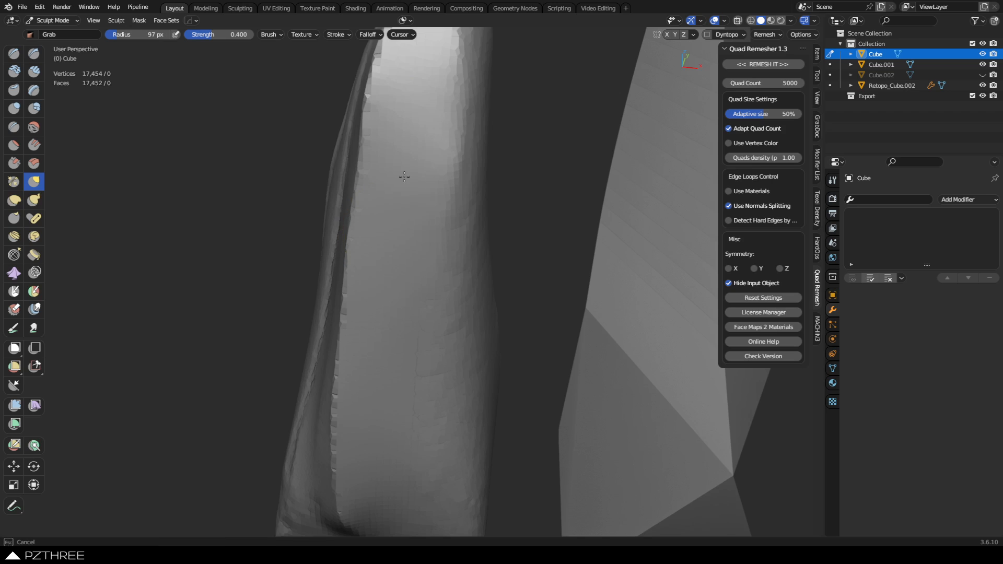
mouse_move(369, 325)
middle_down()
mouse_move(409, 190)
mouse_move(368, 298)
middle_up()
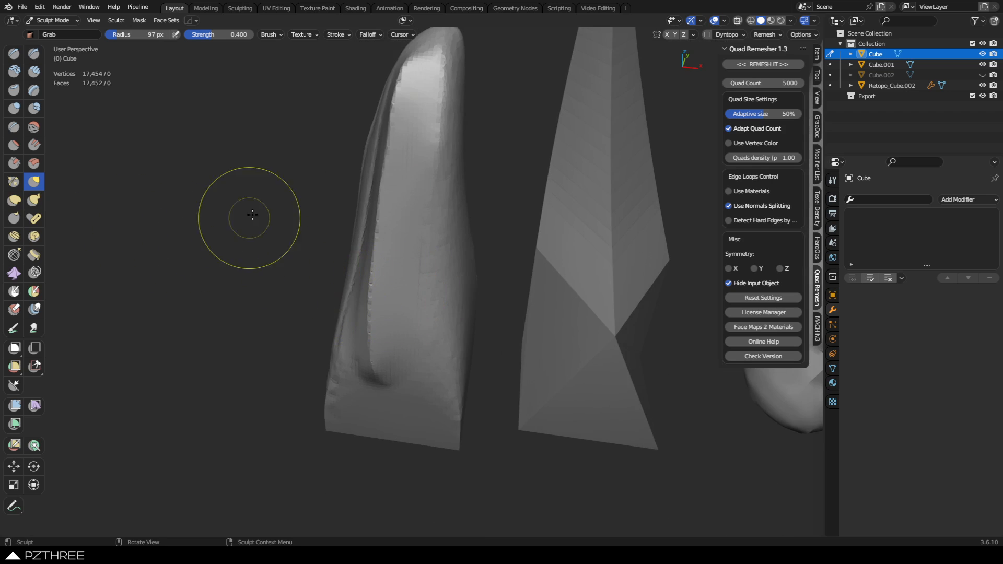
Switch to the Scrape/Peaks brush and open its brush settings
middle_drag(282, 252, 488, 216)
click(14, 163)
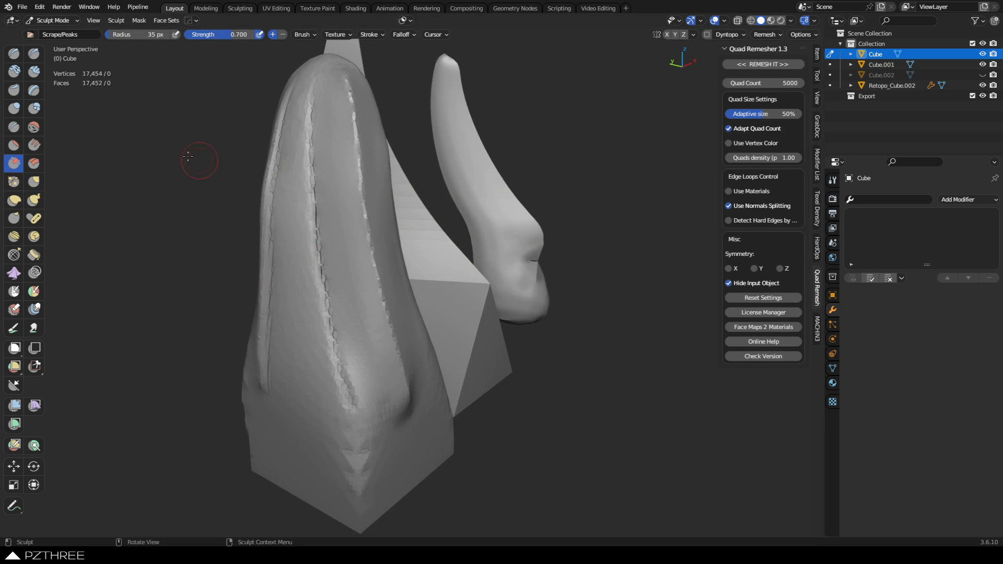
click(303, 35)
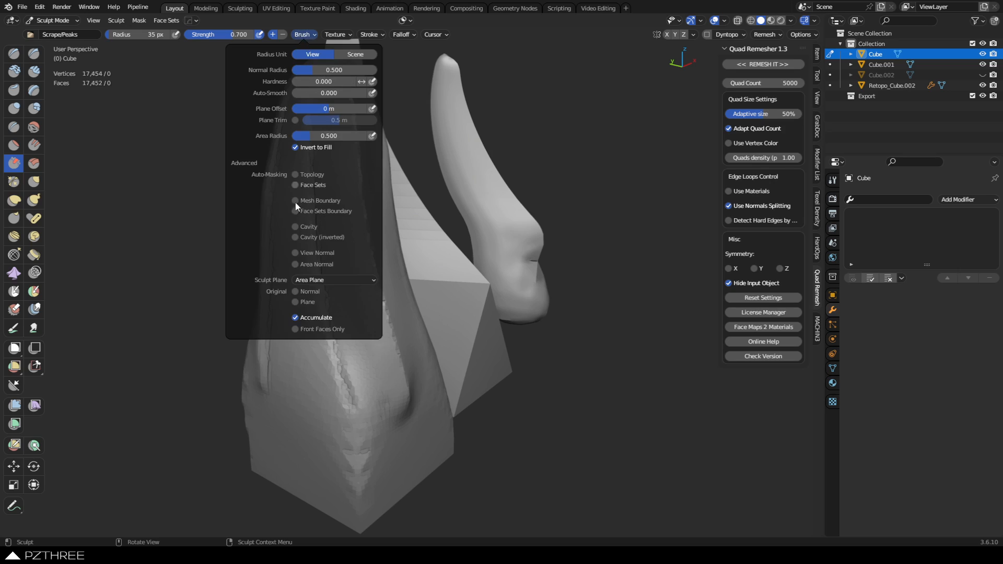
click(309, 306)
Set the Scrape/Peaks brush radius to 51 px and examine the jagged edges along the horn's ridges up close
mouse_move(355, 395)
shift+middle_down()
mouse_move(357, 328)
mouse_move(266, 267)
shift+middle_up()
shift+middle_drag(406, 205, 334, 252)
key(f)
click(357, 248)
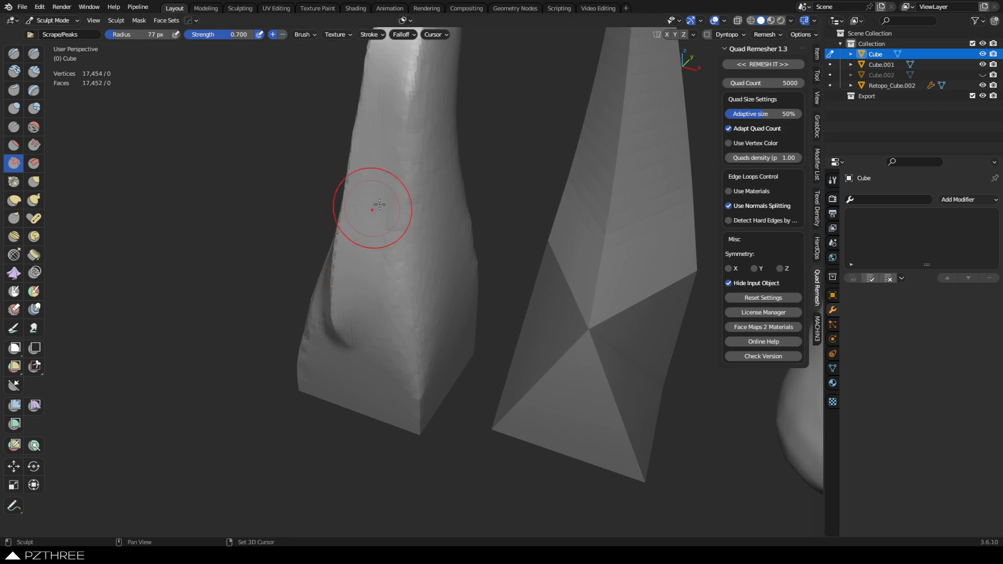
mouse_move(381, 205)
shift+middle_down()
mouse_move(385, 238)
mouse_move(441, 221)
mouse_move(374, 250)
mouse_move(368, 227)
mouse_move(367, 256)
shift+middle_up()
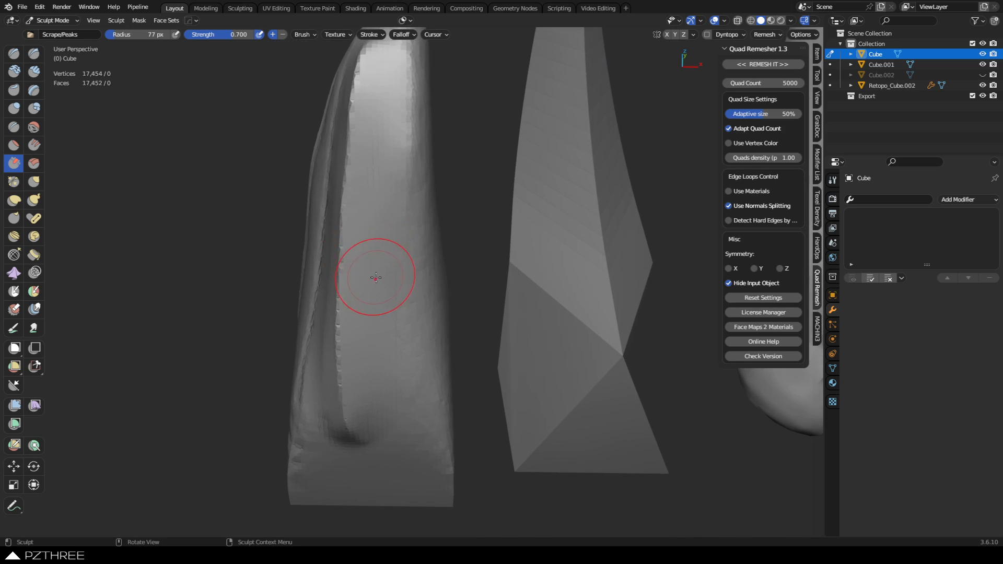
key(f)
click(360, 264)
scroll(377, 297, up, 2)
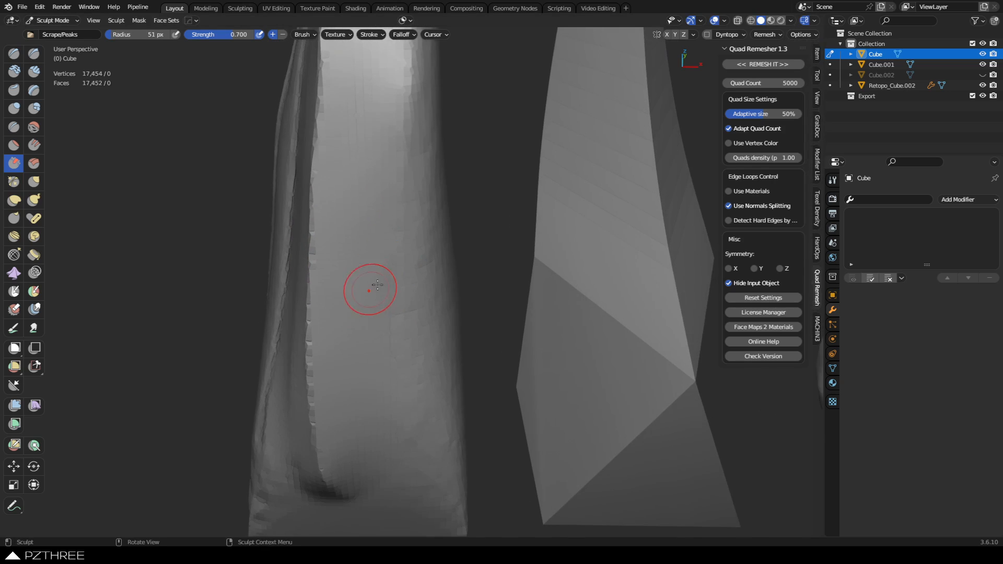
middle_drag(377, 284, 346, 288)
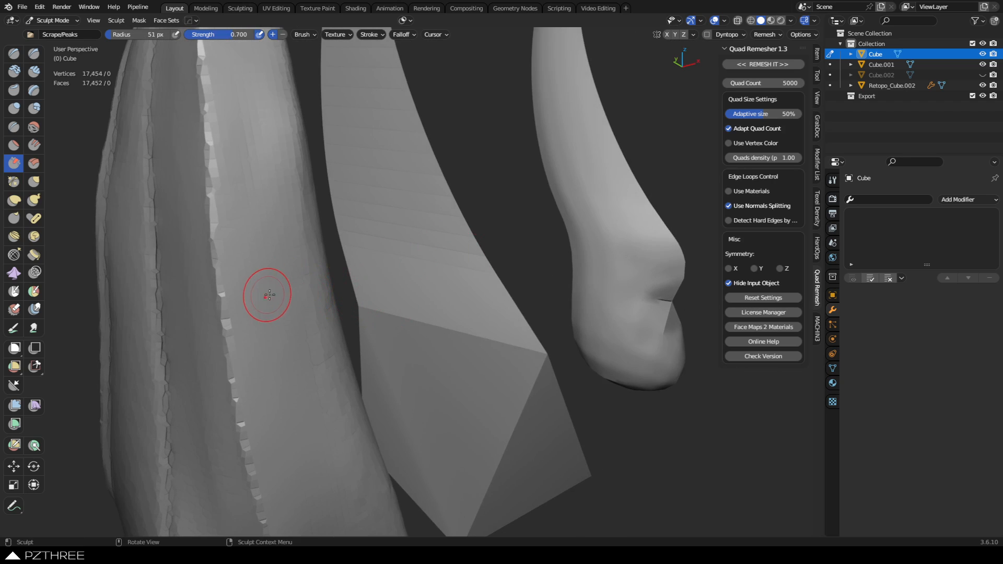
middle_drag(280, 293, 414, 278)
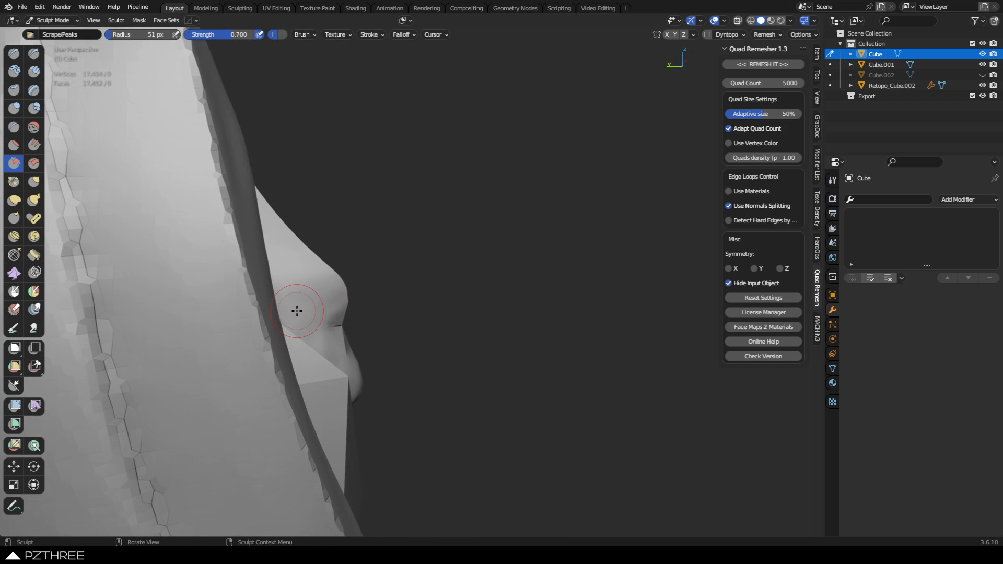
shift+middle_drag(313, 316, 373, 314)
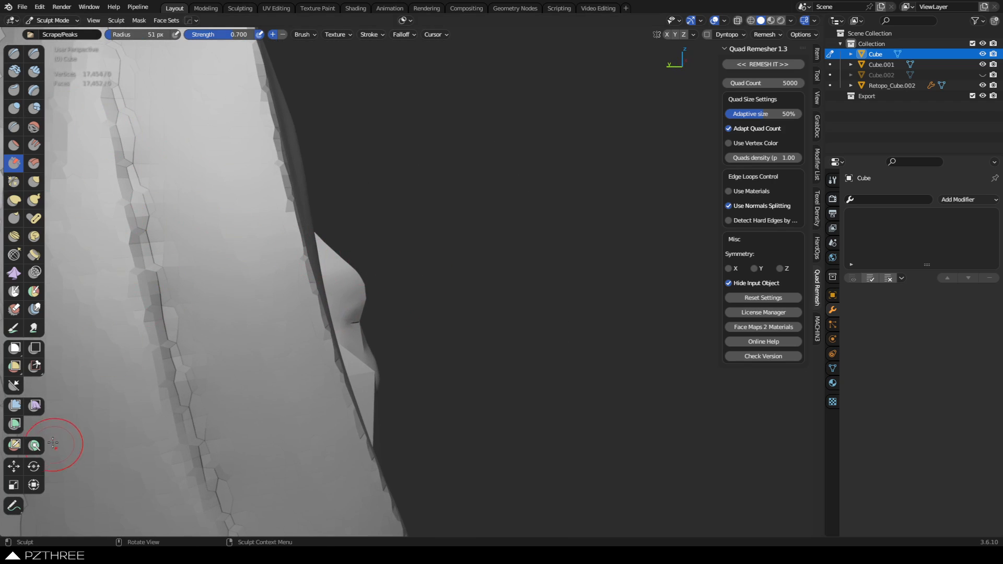
Annotate the horn's stepped ridge edge with freehand lines along it and away from it
click(14, 505)
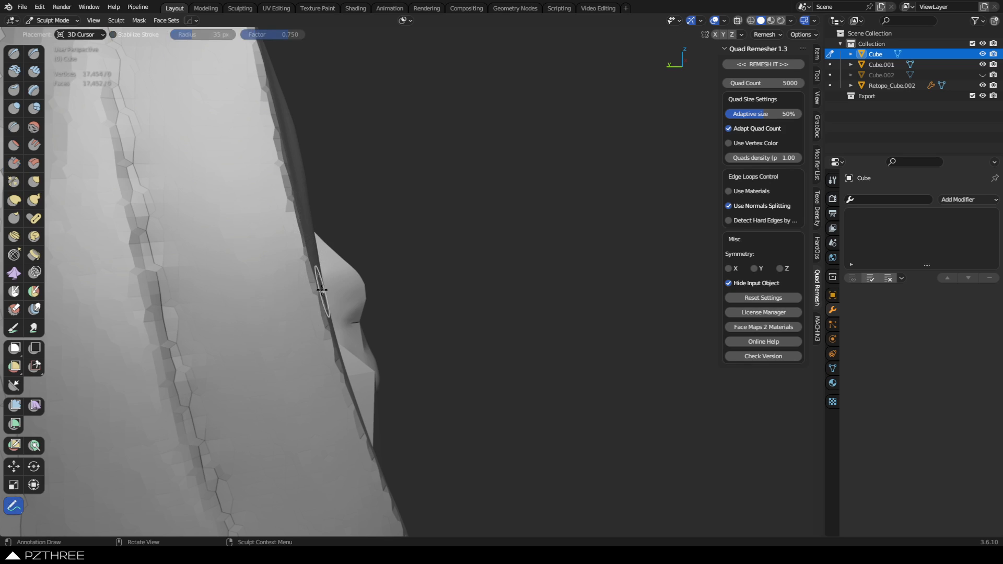
drag(323, 289, 302, 175)
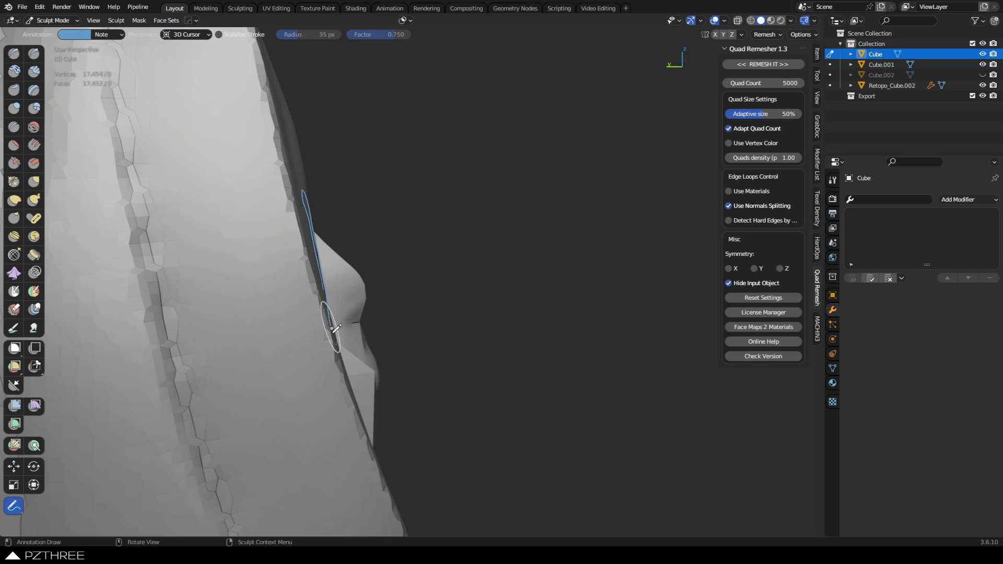
mouse_move(334, 349)
mouse_down()
mouse_move(277, 65)
mouse_move(366, 469)
mouse_up()
mouse_move(318, 267)
mouse_down()
mouse_move(369, 258)
mouse_move(347, 276)
mouse_move(367, 266)
mouse_move(347, 430)
mouse_move(271, 89)
mouse_move(342, 285)
mouse_move(369, 315)
mouse_move(370, 211)
mouse_up()
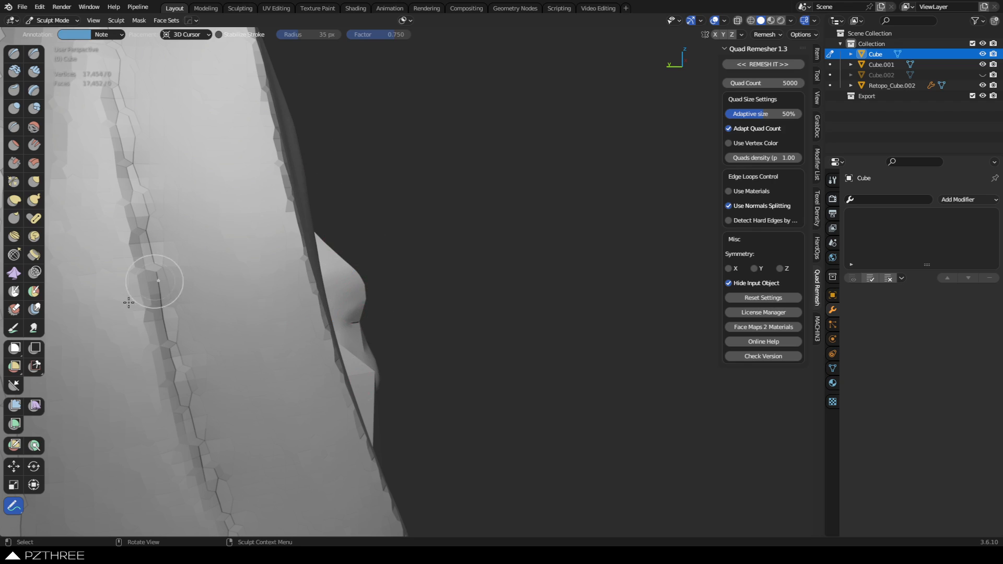
Scrape the horn's upper front face flat beside the ridge with the Scrape/Peaks brush at radius 69 px
click(14, 163)
scroll(144, 206, down, 6)
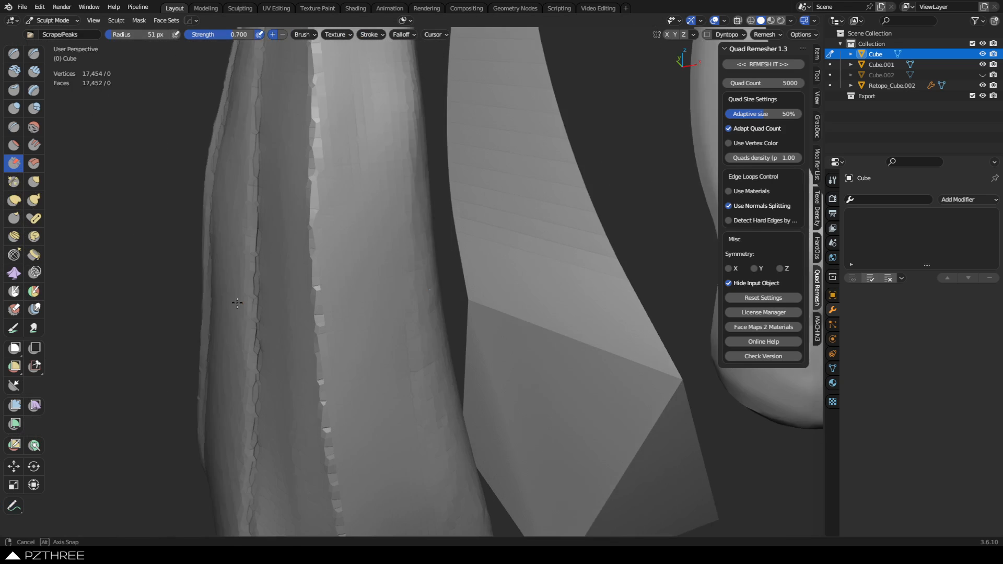
middle_drag(366, 269, 373, 249)
scroll(359, 289, up, 1)
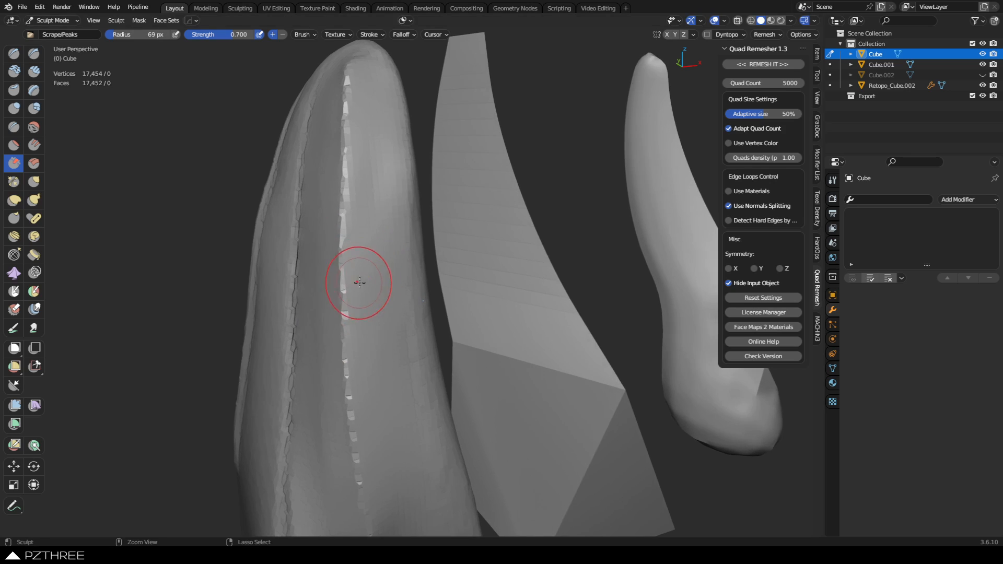
drag(367, 267, 366, 172)
drag(373, 93, 380, 222)
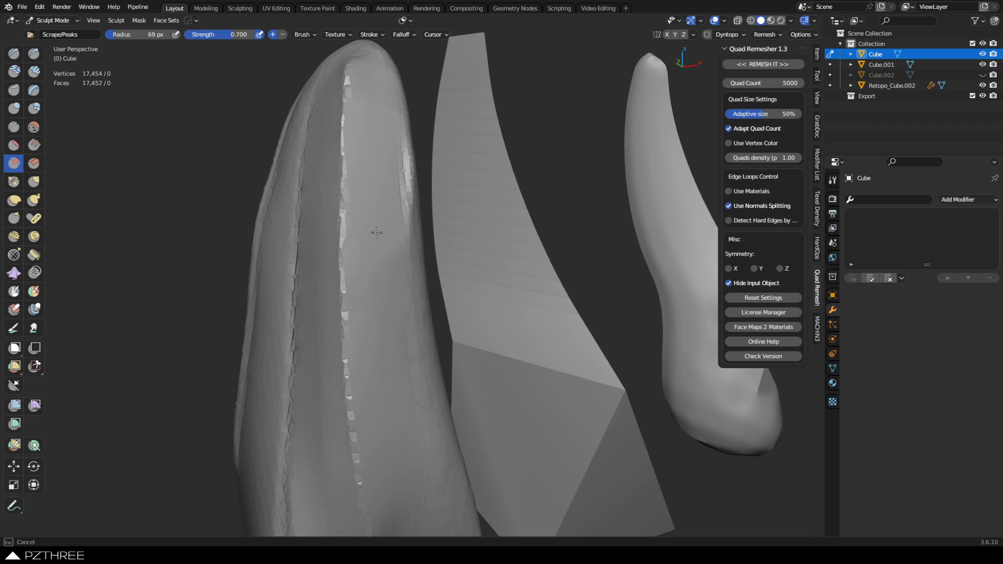
drag(387, 373, 387, 367)
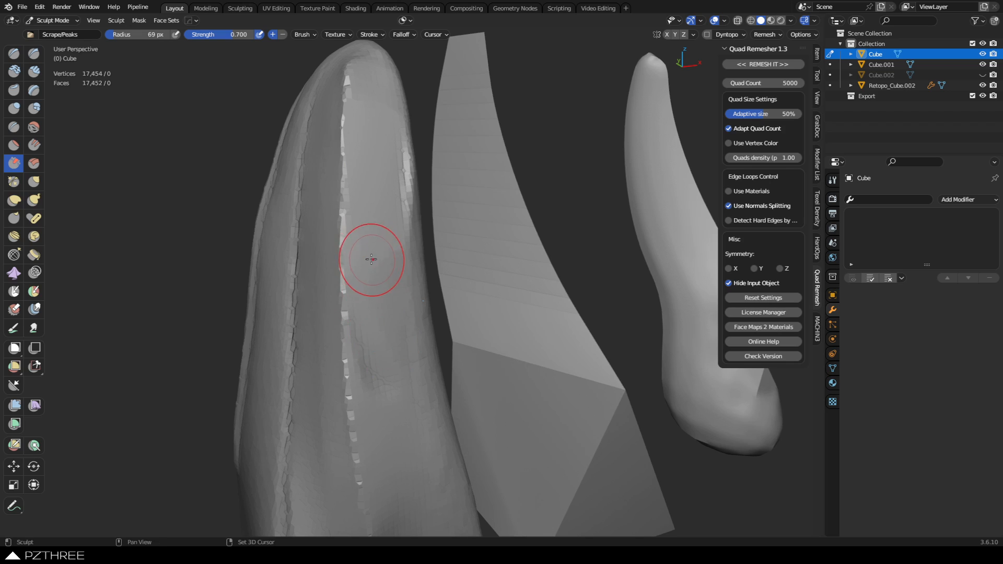
Continue flattening the front face down along the ridge towards the horn's base
shift+middle_drag(373, 246, 366, 179)
mouse_move(362, 118)
mouse_down()
mouse_move(366, 334)
mouse_move(380, 377)
mouse_up()
mouse_move(370, 246)
mouse_down()
mouse_move(389, 459)
mouse_move(353, 475)
mouse_move(336, 376)
mouse_move(352, 448)
mouse_up()
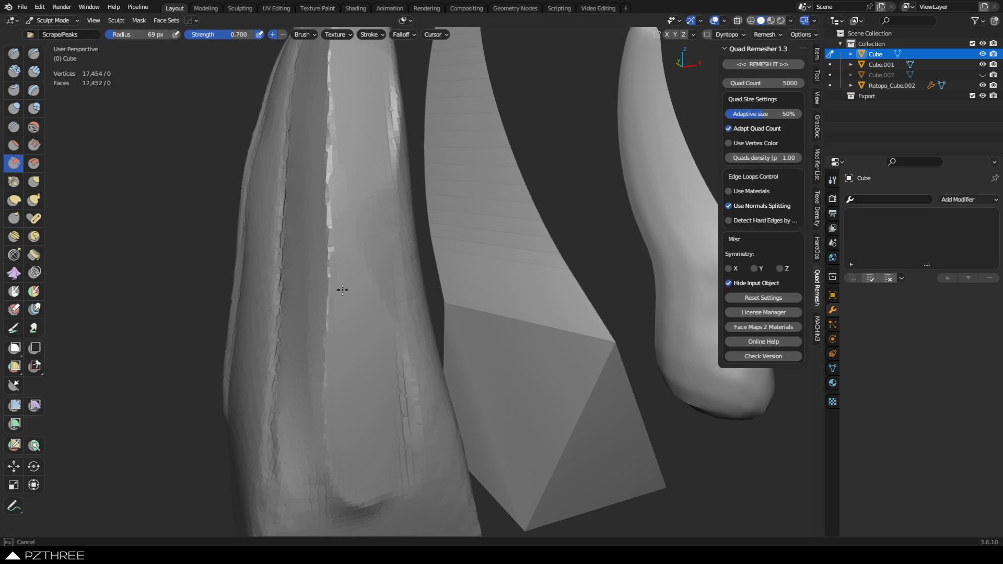
drag(342, 290, 345, 268)
Scrape flat the faces on both sides of the neighbouring side ridge, down to the base corner
mouse_move(378, 186)
middle_down()
mouse_move(434, 238)
mouse_move(398, 235)
mouse_move(373, 376)
middle_up()
scroll(397, 224, down, 3)
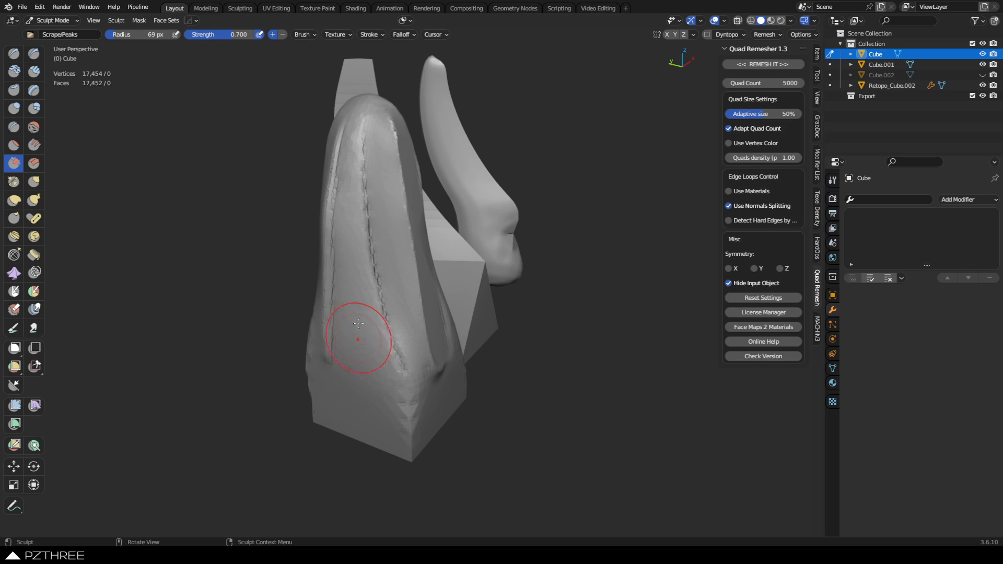
drag(347, 286, 363, 388)
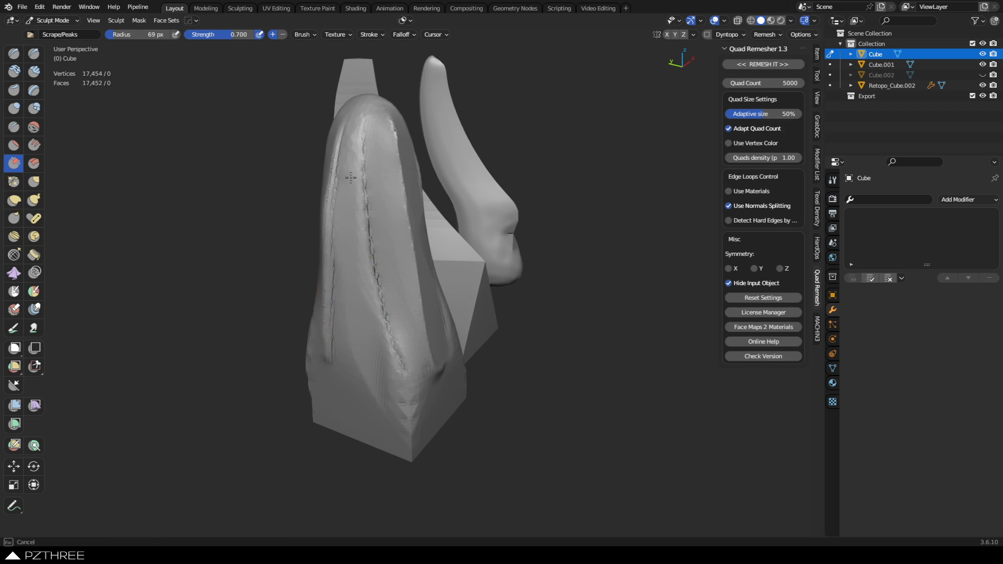
mouse_move(343, 223)
mouse_down()
mouse_move(355, 189)
mouse_move(408, 443)
mouse_up()
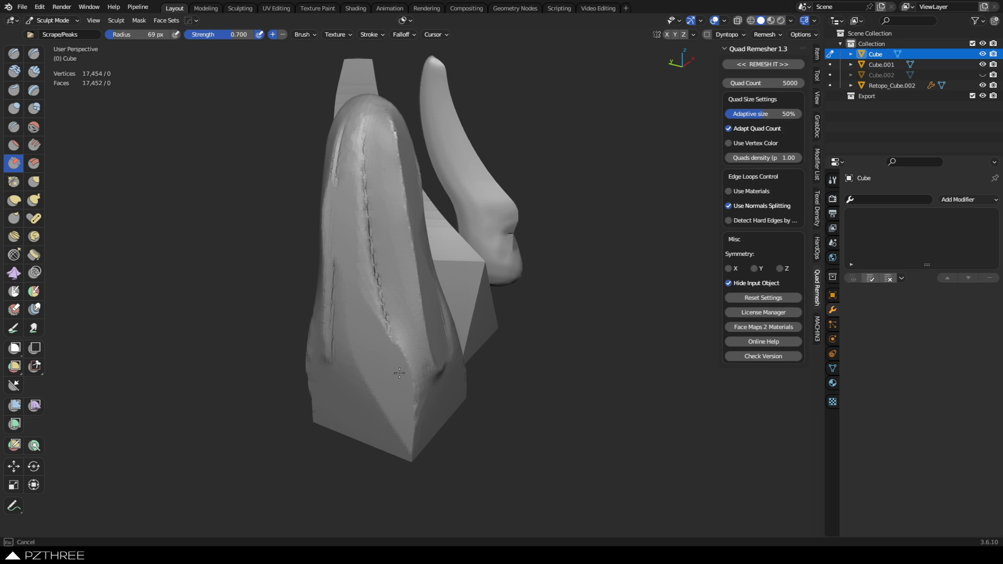
drag(375, 339, 377, 319)
mouse_move(392, 230)
mouse_down()
mouse_move(406, 366)
mouse_move(385, 171)
mouse_up()
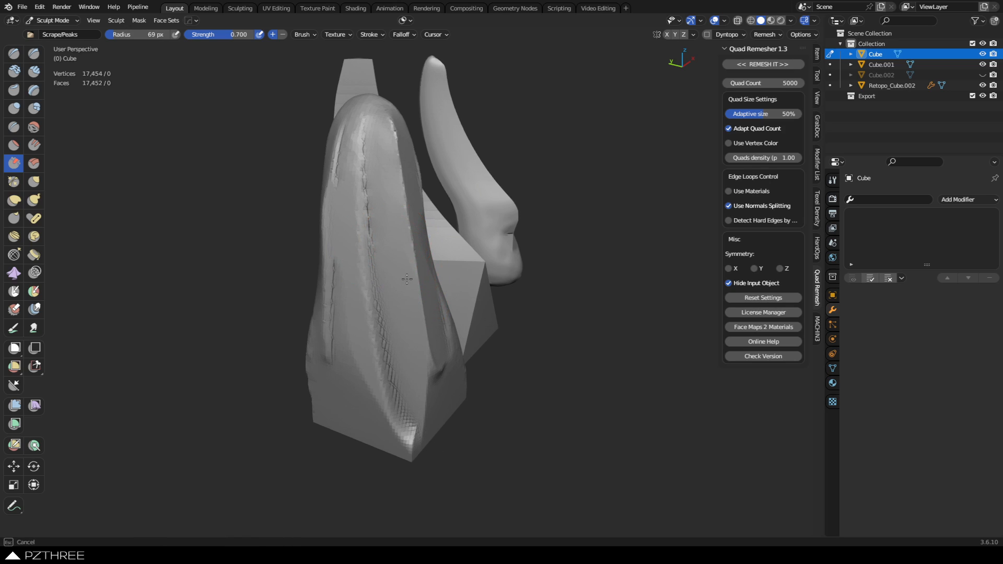
mouse_move(407, 279)
mouse_down()
mouse_move(416, 370)
mouse_move(406, 418)
mouse_move(401, 212)
mouse_move(409, 360)
mouse_up()
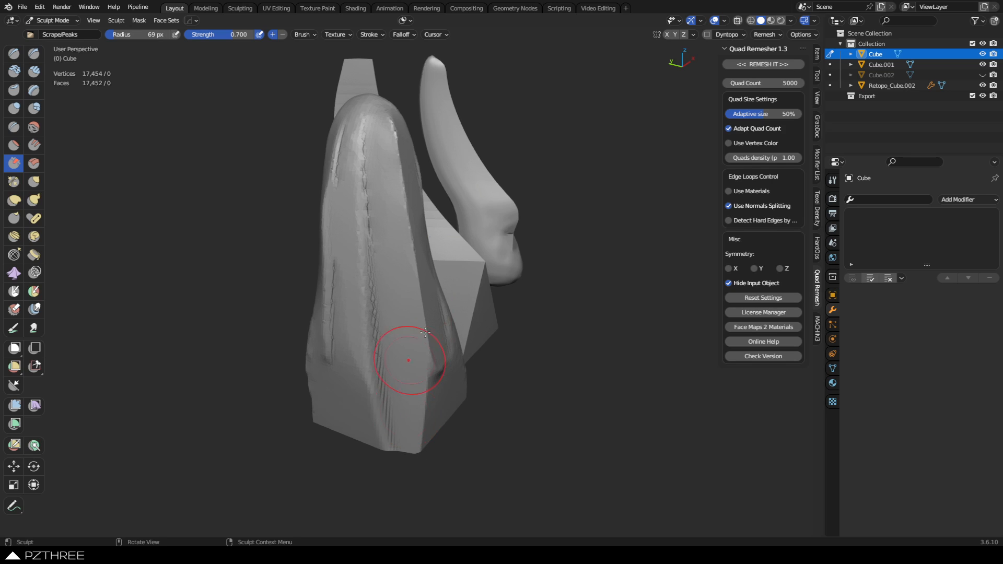
Flatten the horn's upper face on the opposite side and the adjoining front face with Scrape/Peaks
middle_drag(426, 333, 219, 321)
middle_drag(439, 251, 369, 263)
shift+middle_drag(472, 262, 419, 239)
mouse_move(395, 310)
mouse_down()
mouse_move(413, 115)
mouse_move(428, 157)
mouse_move(424, 90)
mouse_move(399, 105)
mouse_move(416, 105)
mouse_move(436, 140)
mouse_up()
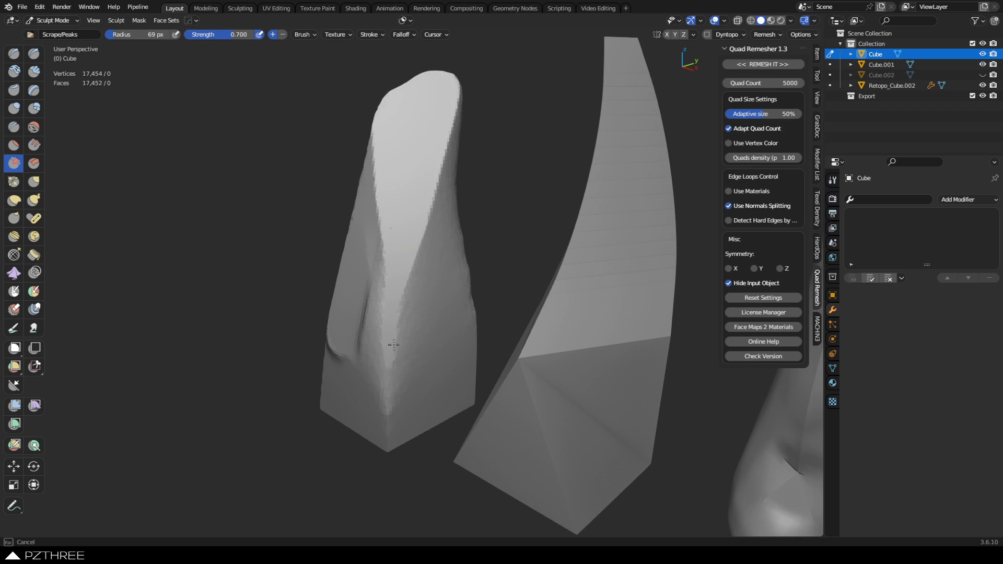
middle_drag(365, 276, 466, 246)
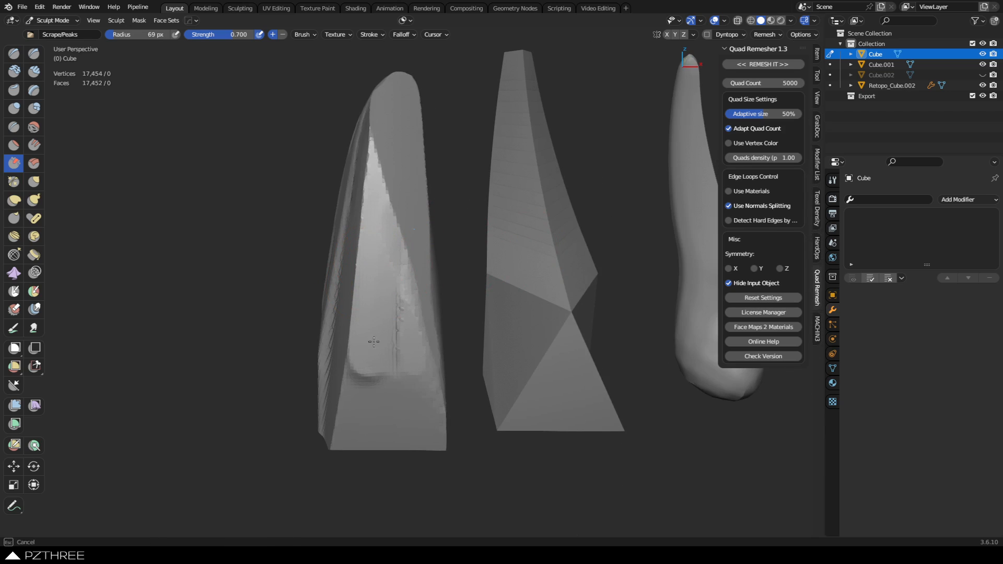
middle_drag(373, 341, 425, 324)
Build up volume around the hollow at the lower front face with the Draw brush
scroll(418, 261, up, 6)
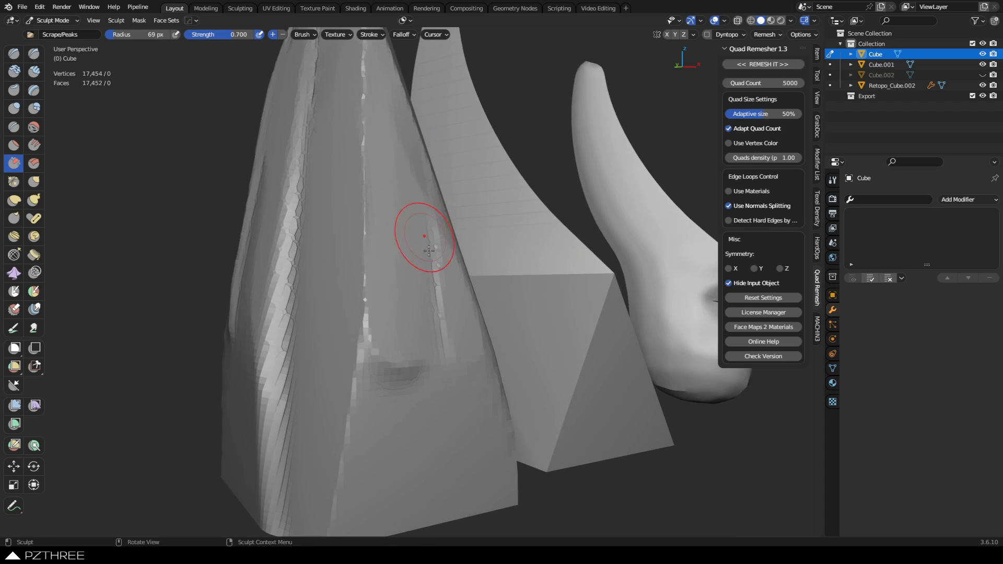
scroll(426, 253, down, 2)
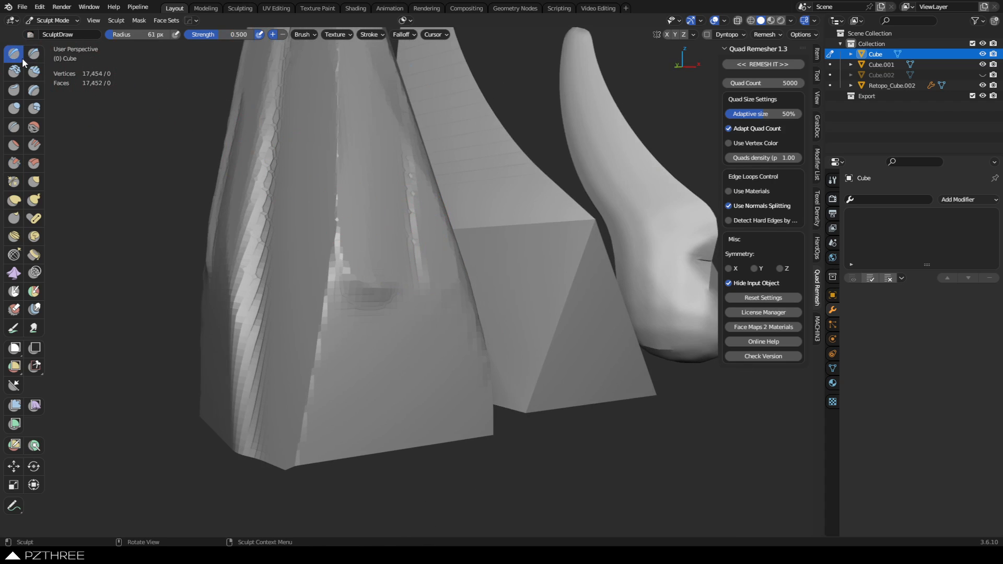
key(f)
click(420, 330)
mouse_move(331, 436)
mouse_down()
mouse_move(351, 319)
mouse_move(402, 329)
mouse_move(415, 387)
mouse_up()
Switch back to Scrape/Peaks and flatten the upper part of the built-up area out to the face's outer edge
click(13, 163)
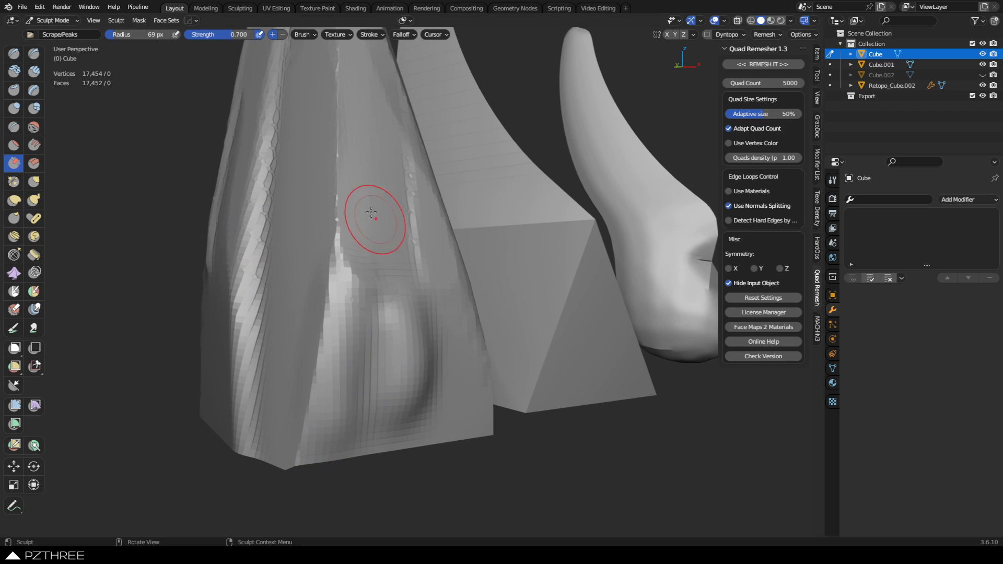
mouse_move(372, 206)
mouse_down()
mouse_move(368, 285)
mouse_move(351, 230)
mouse_up()
mouse_move(362, 292)
mouse_down()
mouse_move(421, 334)
mouse_move(426, 240)
mouse_move(390, 160)
mouse_up()
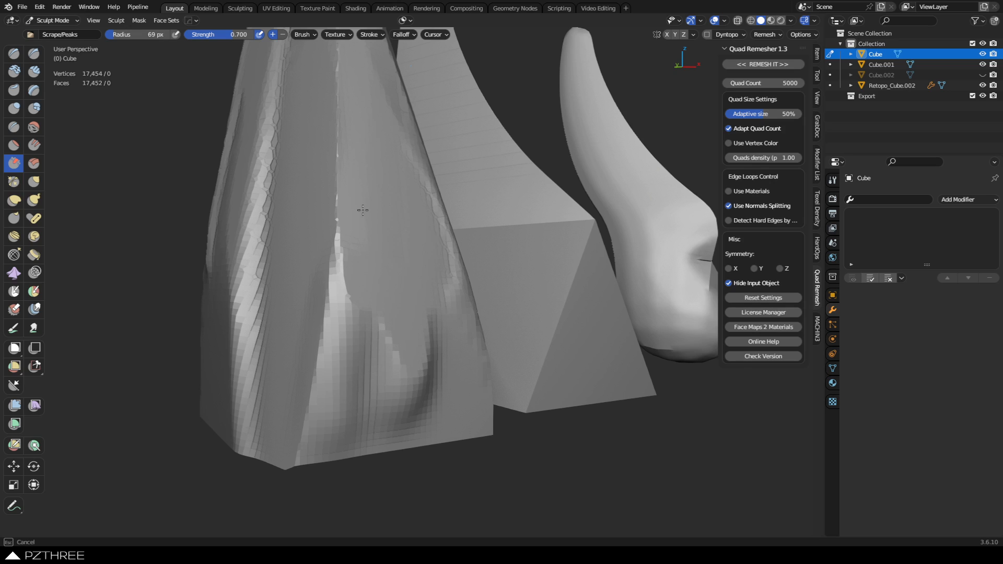
drag(366, 124, 416, 155)
drag(454, 305, 394, 337)
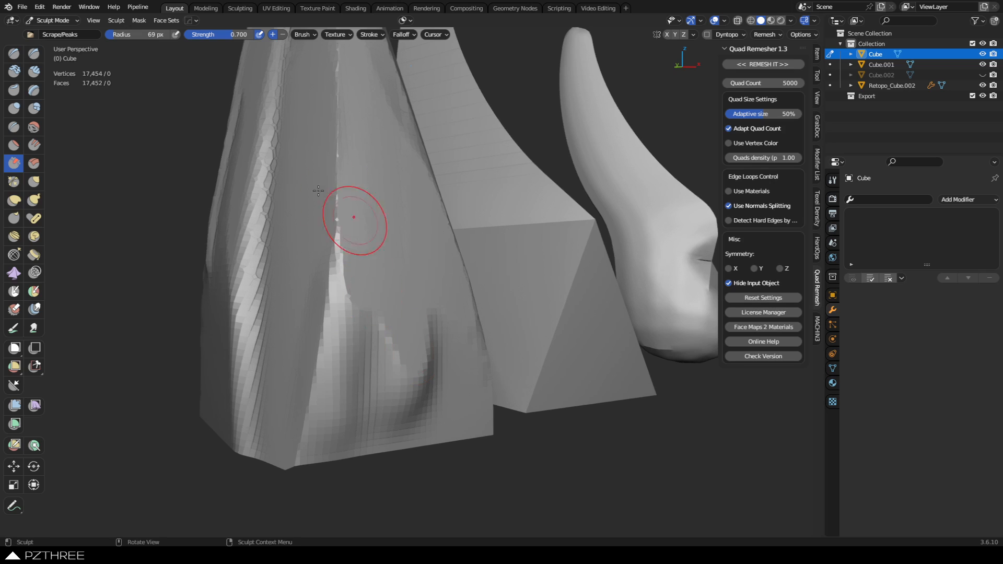
drag(392, 202, 387, 213)
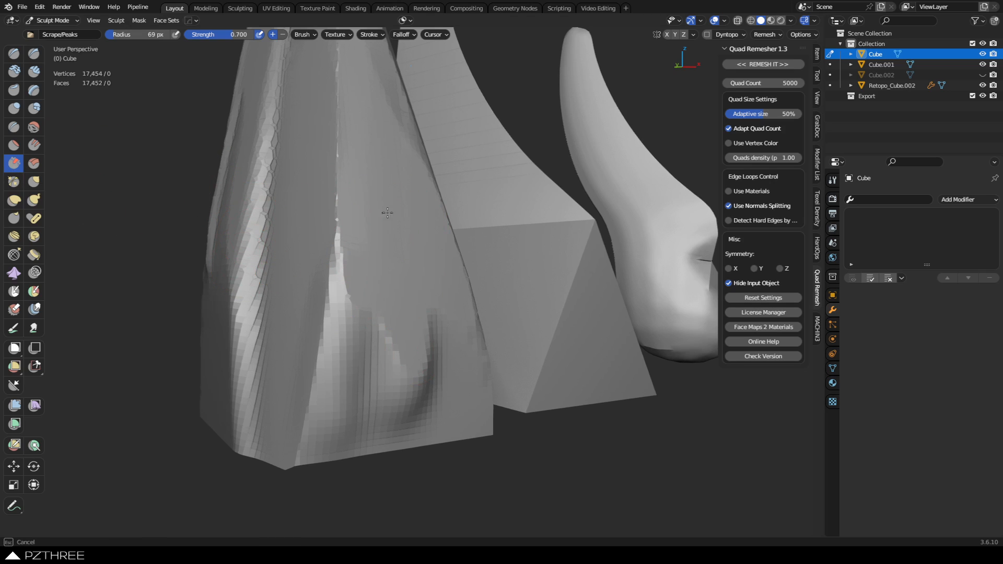
Scrape both sides of the front ridge into planes reaching the base and voxel-remesh the horn
mouse_move(383, 257)
mouse_down()
mouse_move(368, 353)
mouse_move(327, 439)
mouse_move(359, 336)
mouse_move(346, 403)
mouse_up()
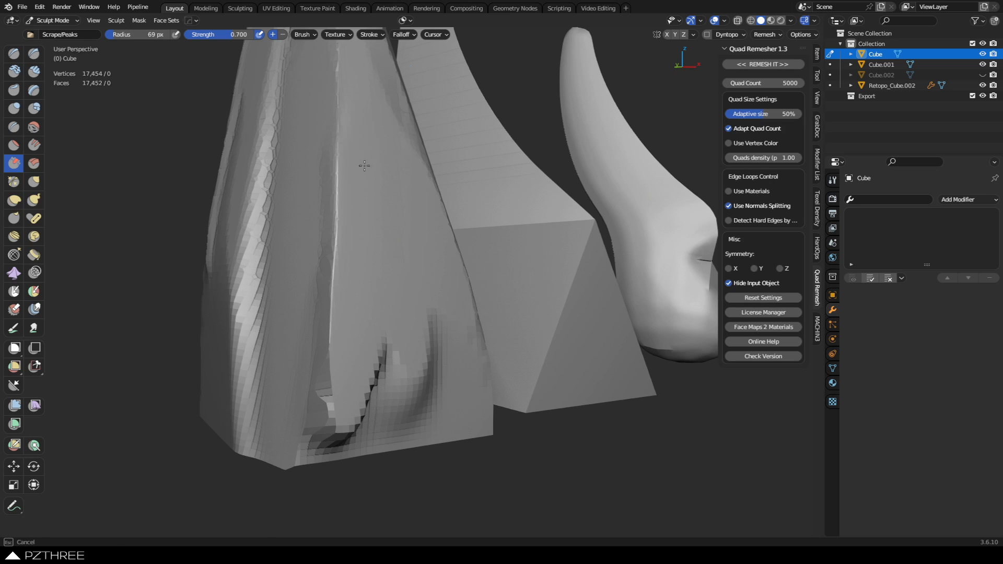
mouse_move(364, 165)
mouse_down()
mouse_move(343, 213)
mouse_move(377, 397)
mouse_move(388, 382)
mouse_move(353, 405)
mouse_up()
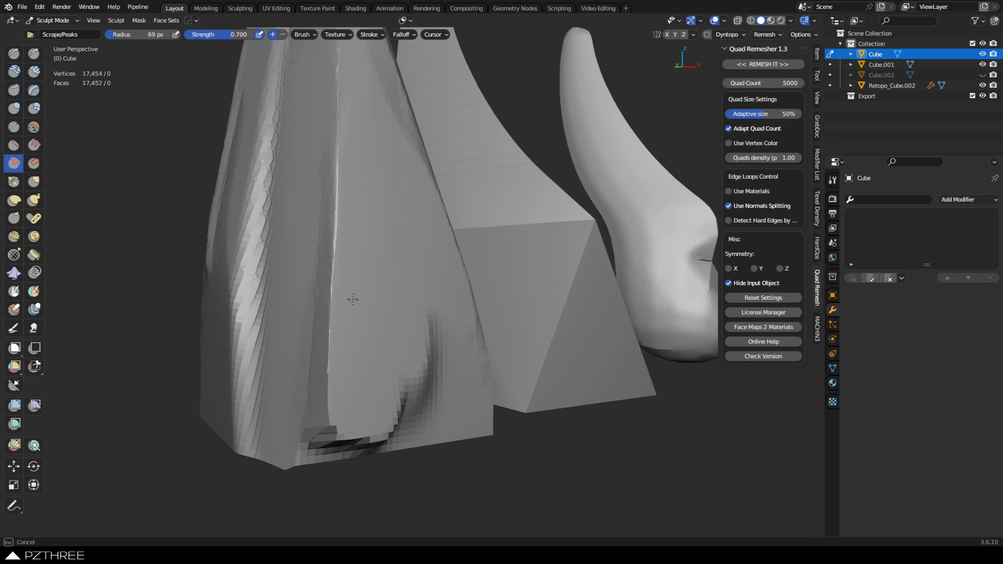
mouse_move(366, 169)
mouse_down()
mouse_move(268, 224)
mouse_move(302, 240)
mouse_move(307, 206)
mouse_move(319, 356)
mouse_move(317, 286)
mouse_up()
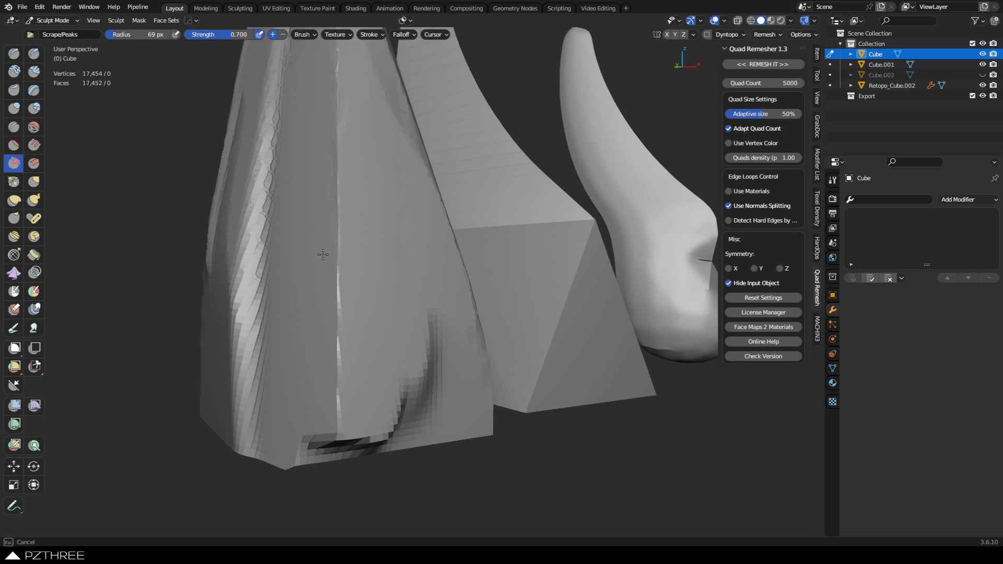
drag(321, 222, 325, 309)
middle_drag(395, 276, 365, 313)
key(ctrl+r)
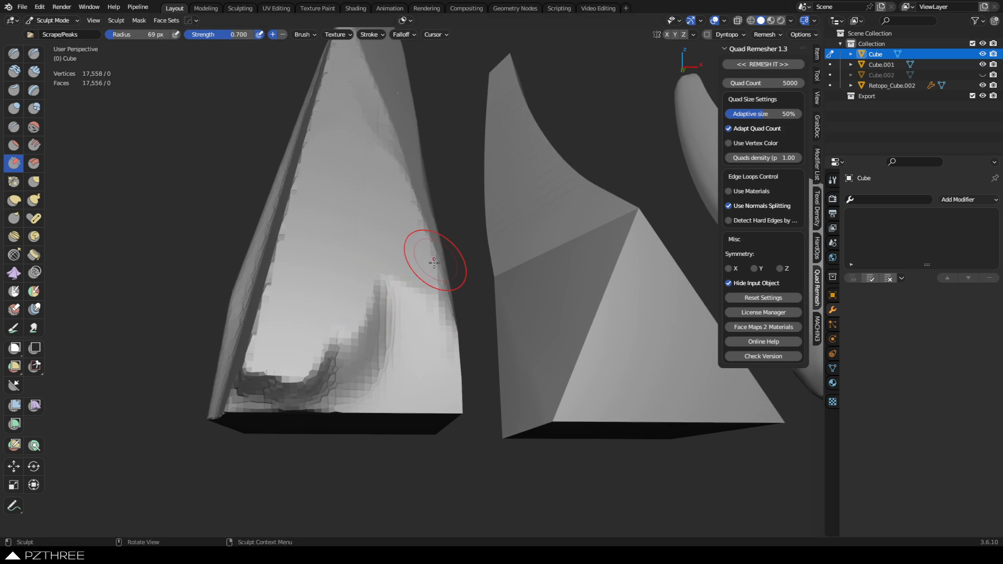
Scrape the faces meeting at the front face's outer edge to sharpen that edge, and voxel-remesh the horn
mouse_move(428, 243)
middle_down()
mouse_move(366, 252)
mouse_move(387, 240)
mouse_move(340, 265)
mouse_move(350, 346)
middle_up()
mouse_move(350, 345)
mouse_down()
mouse_move(360, 261)
mouse_move(347, 184)
mouse_move(350, 238)
mouse_up()
drag(355, 304, 365, 298)
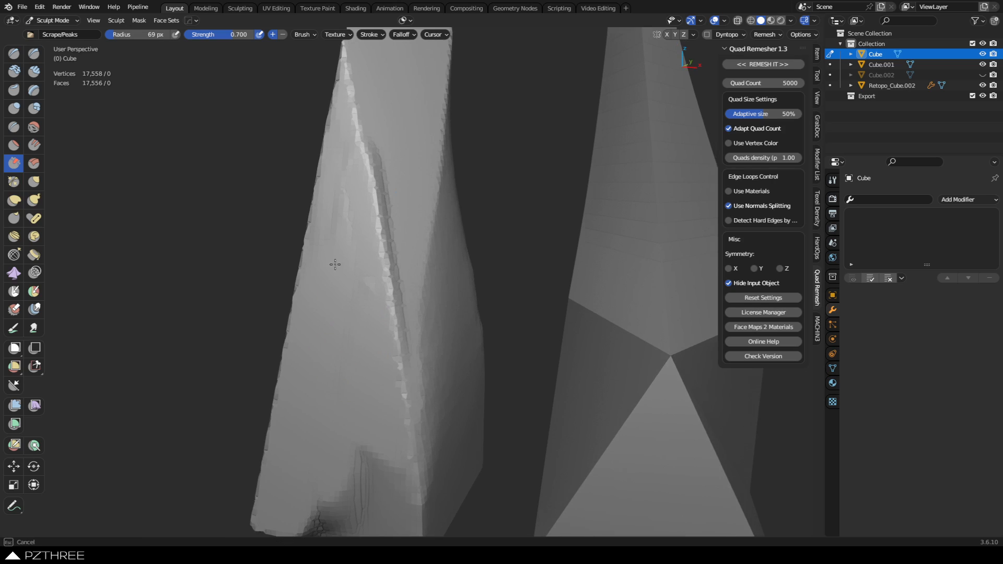
drag(335, 265, 336, 266)
mouse_move(403, 185)
mouse_down()
mouse_move(395, 169)
mouse_move(393, 215)
mouse_up()
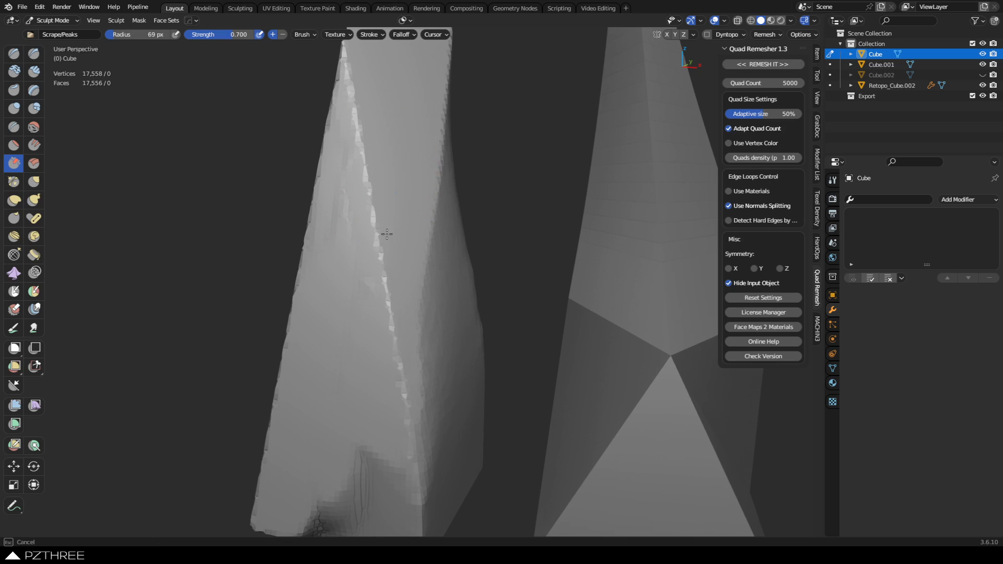
mouse_move(414, 418)
mouse_down()
mouse_move(403, 314)
mouse_move(376, 354)
mouse_move(338, 284)
mouse_move(344, 256)
mouse_up()
mouse_move(345, 256)
middle_down()
mouse_move(406, 245)
mouse_move(348, 246)
mouse_move(343, 291)
mouse_move(353, 280)
middle_up()
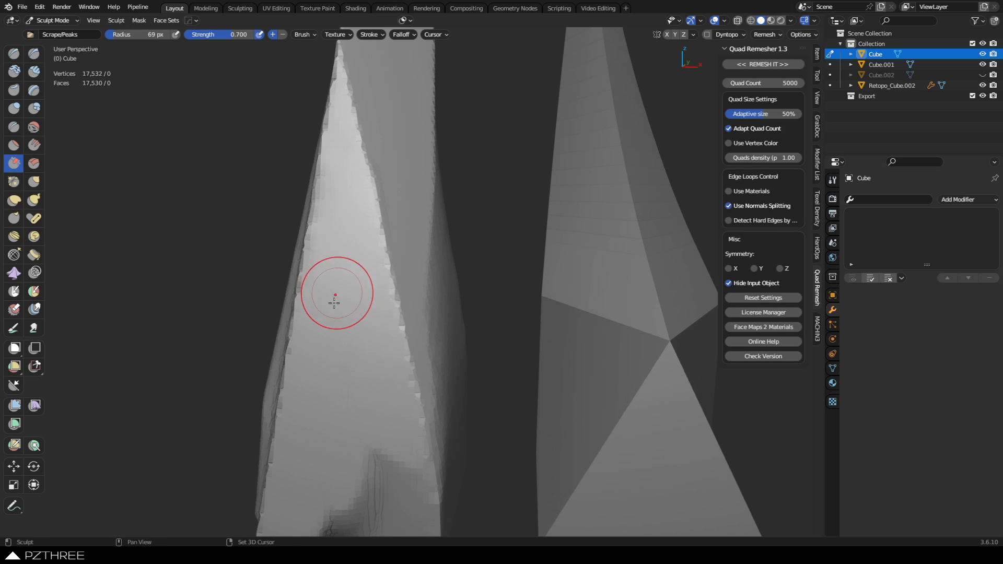
Reduce the Scrape/Peaks brush radius to 36 px
scroll(334, 291, down, 3)
key(f)
click(331, 226)
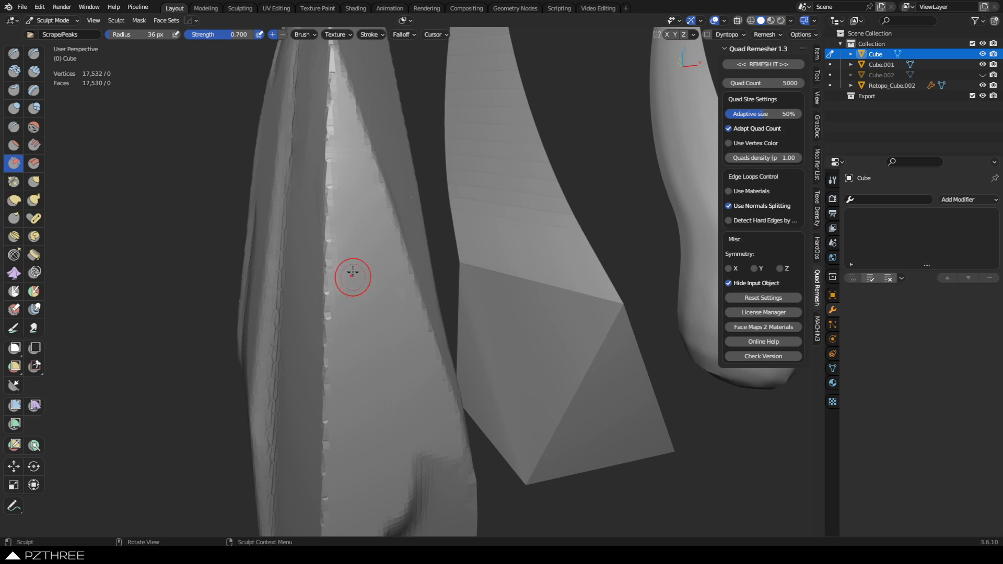
Enlarge the Scrape/Peaks radius to 75 px, then smooth and scrape the side face beside the front ridge near the horn's tip
scroll(368, 250, up, 2)
scroll(371, 206, up, 2)
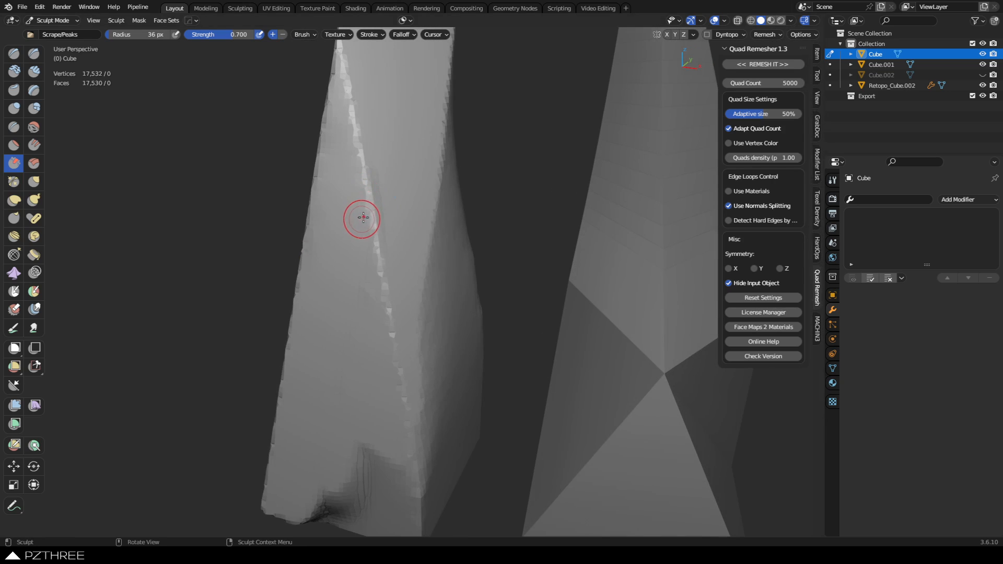
shift+middle_drag(403, 168, 387, 263)
key(f)
click(383, 192)
shift+drag(368, 190, 379, 198)
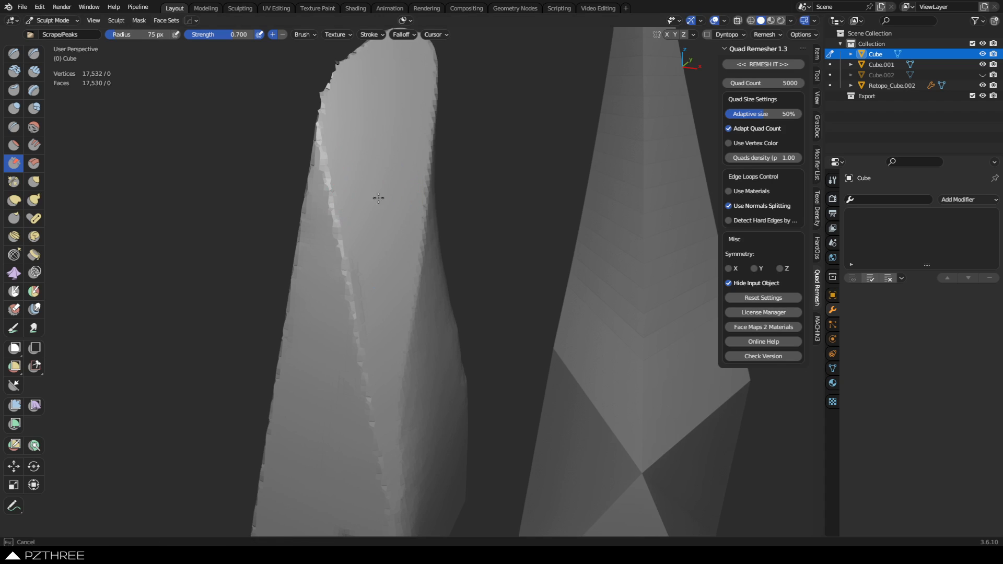
drag(401, 113, 392, 192)
mouse_move(396, 192)
middle_down()
mouse_move(385, 179)
mouse_move(372, 240)
middle_up()
mouse_move(376, 201)
shift+mouse_down()
mouse_move(380, 177)
mouse_move(388, 201)
mouse_move(374, 220)
shift+mouse_up()
key(ctrl+z)
Scrape the face on the other side of the front ridge from the tip down towards the base to flatten its groove
mouse_move(393, 216)
middle_down()
mouse_move(368, 221)
mouse_move(390, 215)
mouse_move(409, 230)
mouse_move(440, 205)
mouse_move(424, 223)
mouse_move(441, 244)
mouse_move(421, 211)
middle_up()
scroll(412, 240, down, 1)
drag(420, 210, 424, 326)
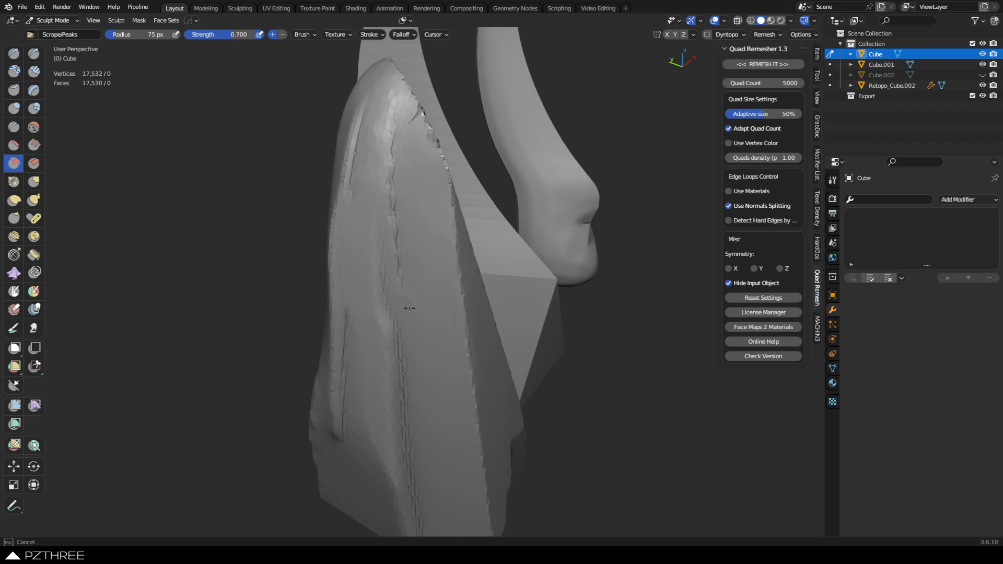
drag(414, 407, 402, 361)
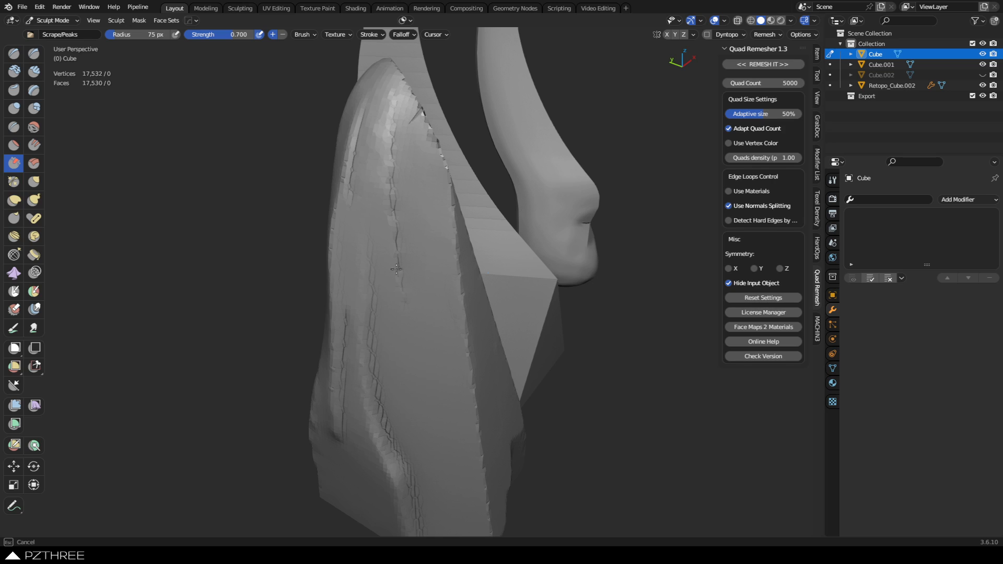
mouse_move(394, 297)
mouse_down()
mouse_move(407, 337)
mouse_move(399, 172)
mouse_up()
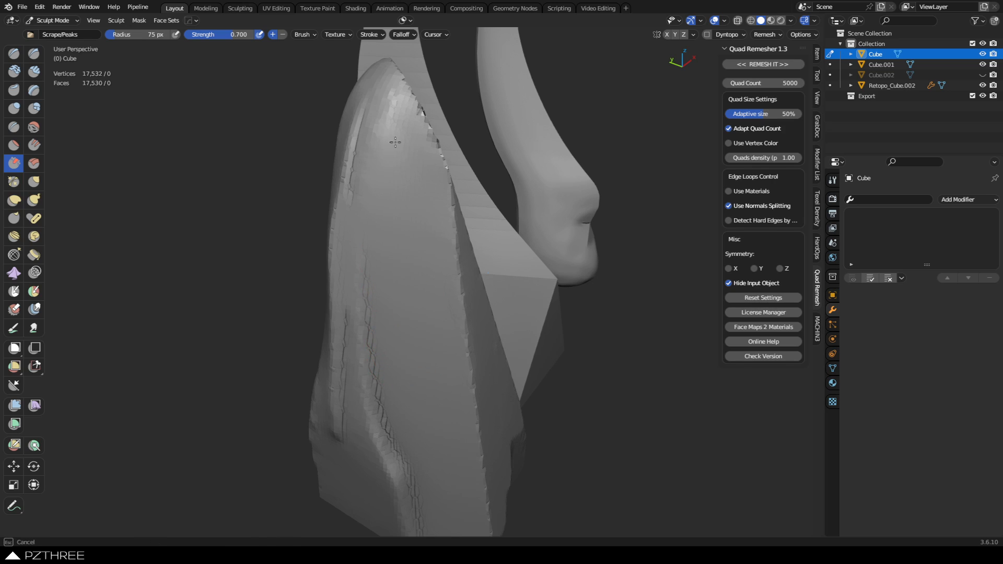
drag(404, 282, 407, 327)
Examine the scraped horn from several sides and compare its shape with the other two horns
middle_drag(447, 213, 337, 217)
middle_drag(392, 244, 390, 181)
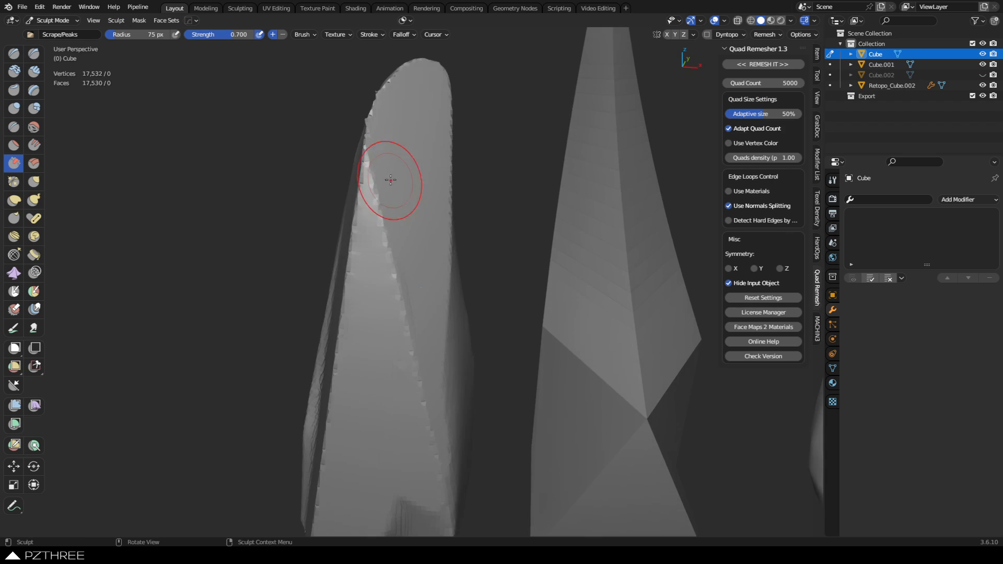
middle_drag(445, 272, 440, 366)
mouse_move(455, 251)
middle_down()
mouse_move(416, 268)
mouse_move(408, 225)
mouse_move(427, 281)
mouse_move(426, 314)
middle_up()
middle_drag(408, 248, 416, 225)
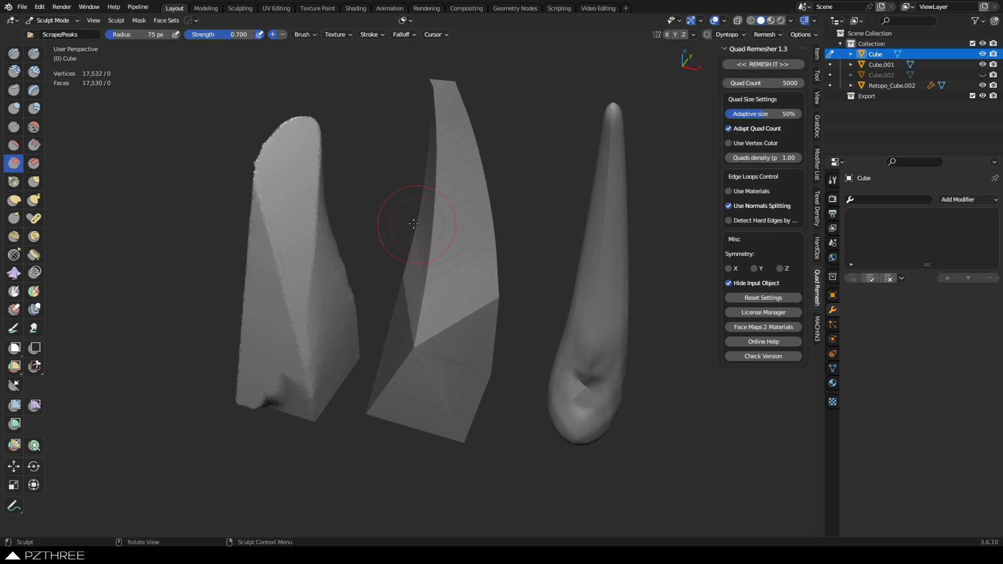
middle_drag(360, 257, 492, 202)
Return to Object Mode and select the rounded horn, followed by the faceted middle horn
key(ctrl+Tab)
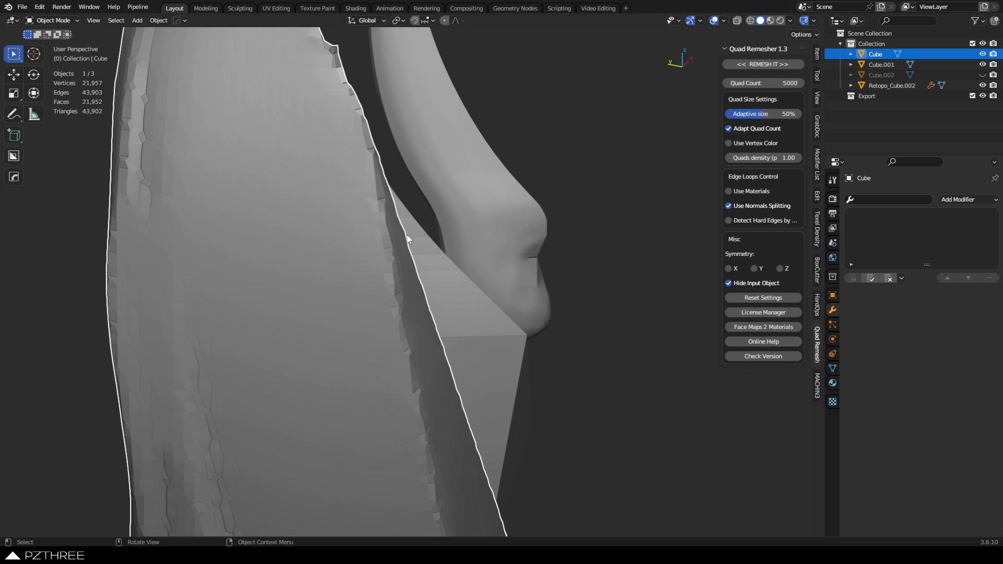
click(437, 225)
mouse_move(517, 228)
middle_down()
mouse_move(526, 245)
mouse_move(411, 294)
mouse_move(493, 282)
mouse_move(432, 224)
mouse_move(450, 250)
mouse_move(515, 241)
middle_up()
click(516, 239)
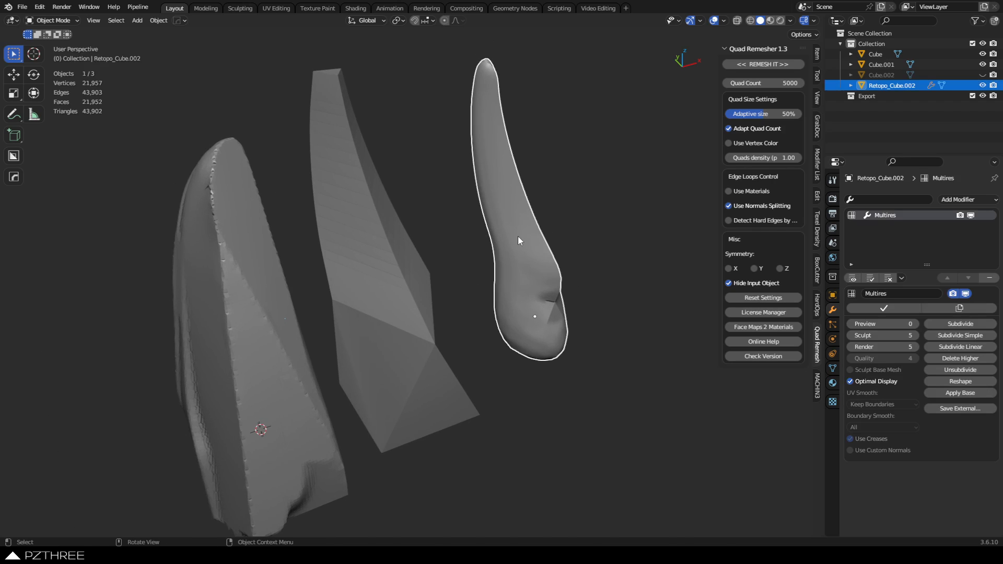
click(354, 235)
Examine the ridges of the sculpted horn up close beside the faceted middle horn
alt+middle_click(356, 235)
scroll(441, 255, up, 2)
middle_drag(419, 267, 355, 264)
mouse_move(355, 263)
shift+middle_down()
mouse_move(427, 241)
mouse_move(370, 253)
shift+middle_up()
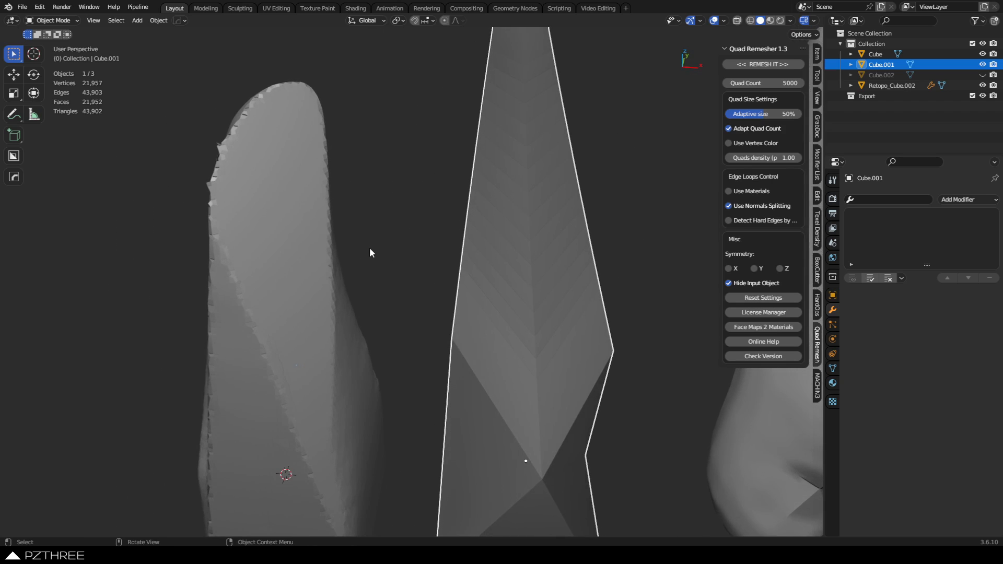
middle_drag(293, 223, 356, 212)
key(shift+w)
key(shift+w)
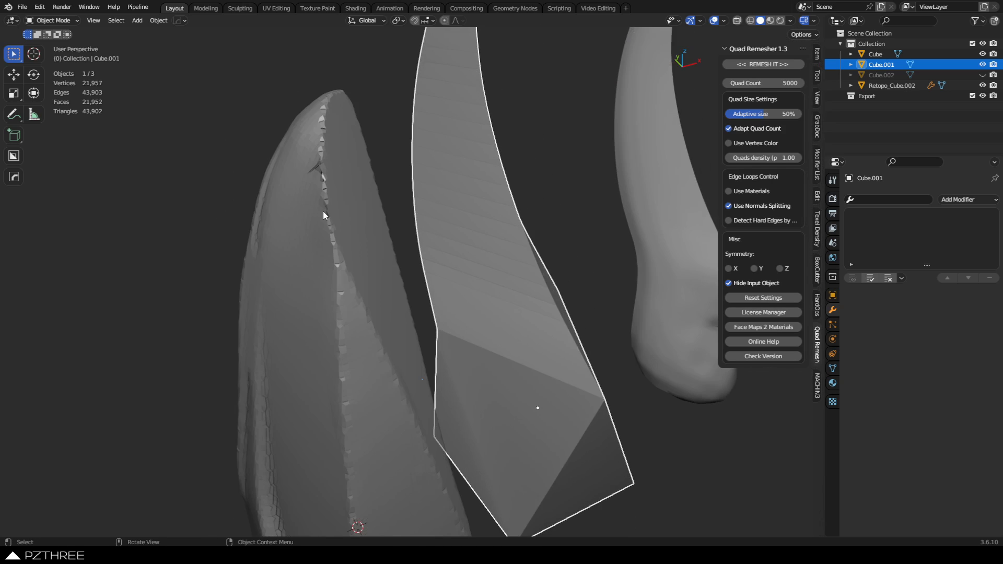
Select the sculpted horn and apply Shade Smooth to it
click(323, 212)
right_click(322, 212)
click(320, 201)
scroll(400, 224, down, 5)
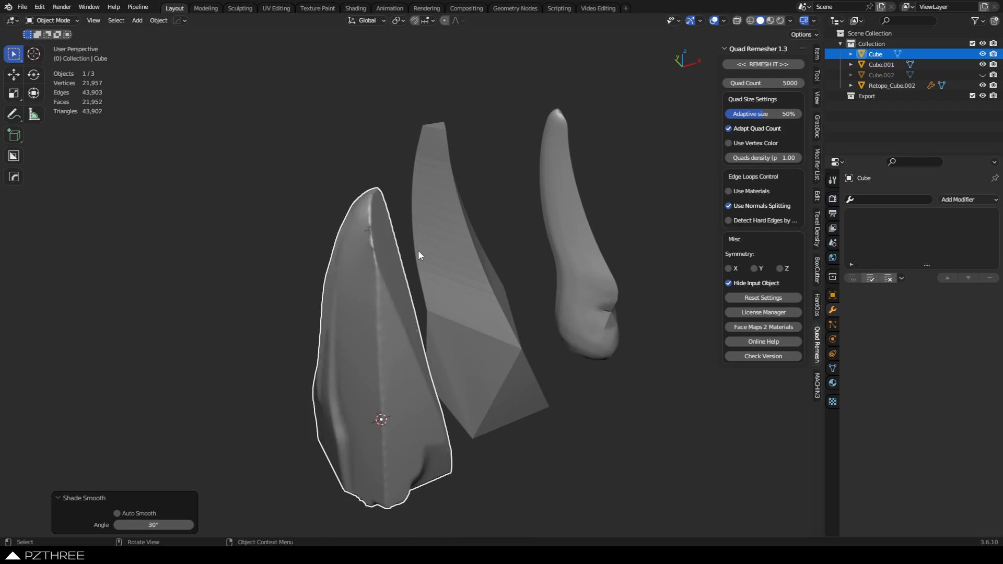
Compare the smooth-shaded sculpted horn with the other two horns from different angles and clear the selection
key(a)
key(a)
click(380, 321)
key(Tab)
key(Tab)
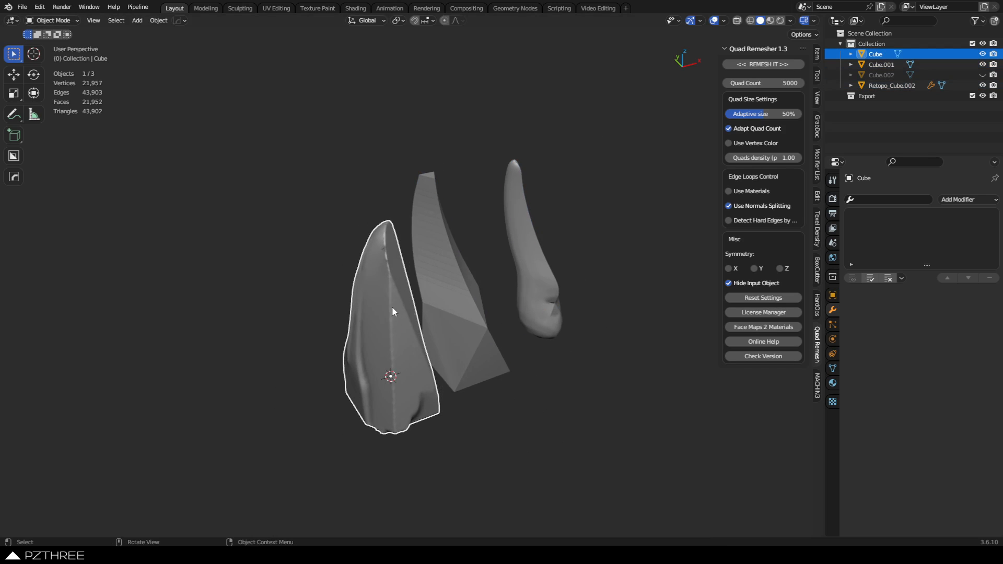
middle_drag(415, 298, 385, 354)
middle_drag(293, 336, 288, 323)
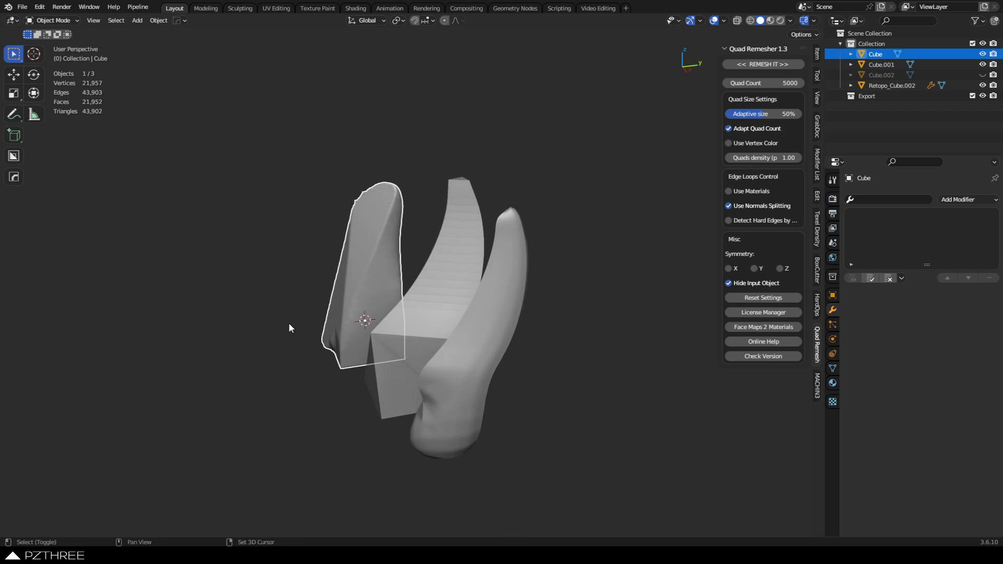
scroll(293, 322, down, 4)
shift+middle_drag(374, 319, 403, 258)
scroll(398, 258, up, 1)
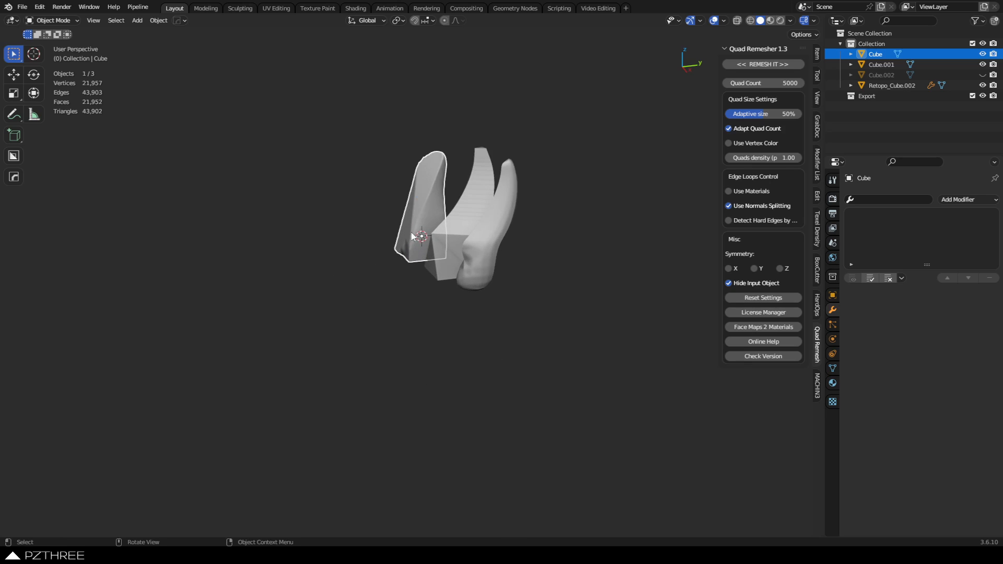
click(521, 135)
alt+middle_click(418, 201)
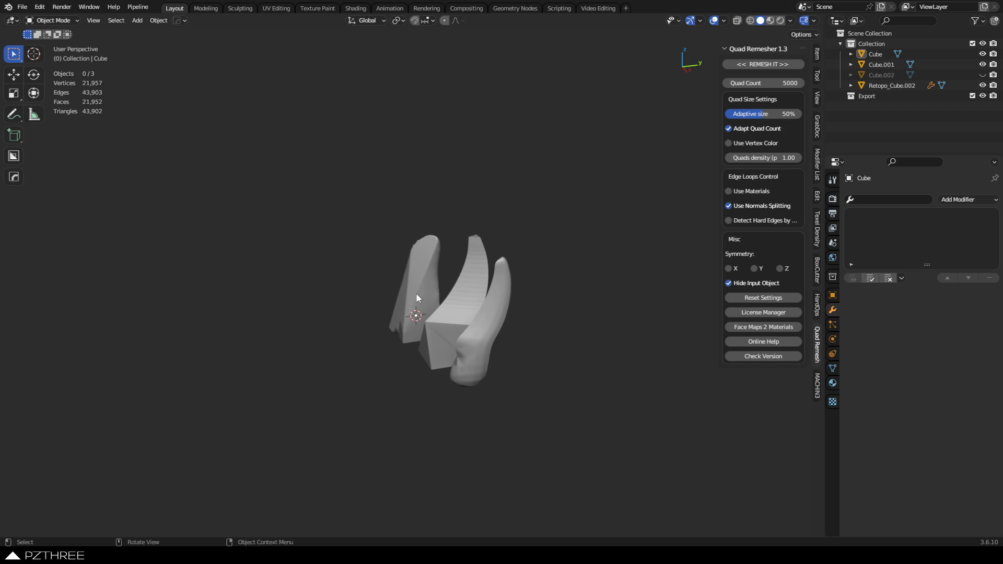
Select the sculpted horn, return to Sculpt Mode and smooth out the pinched artifact and the upper front ridge
scroll(416, 294, up, 8)
mouse_move(397, 312)
middle_down()
mouse_move(434, 290)
mouse_move(415, 276)
mouse_move(508, 277)
mouse_move(419, 247)
mouse_move(392, 201)
middle_up()
alt+middle_click(402, 151)
click(418, 246)
key(ctrl+Tab)
click(425, 298)
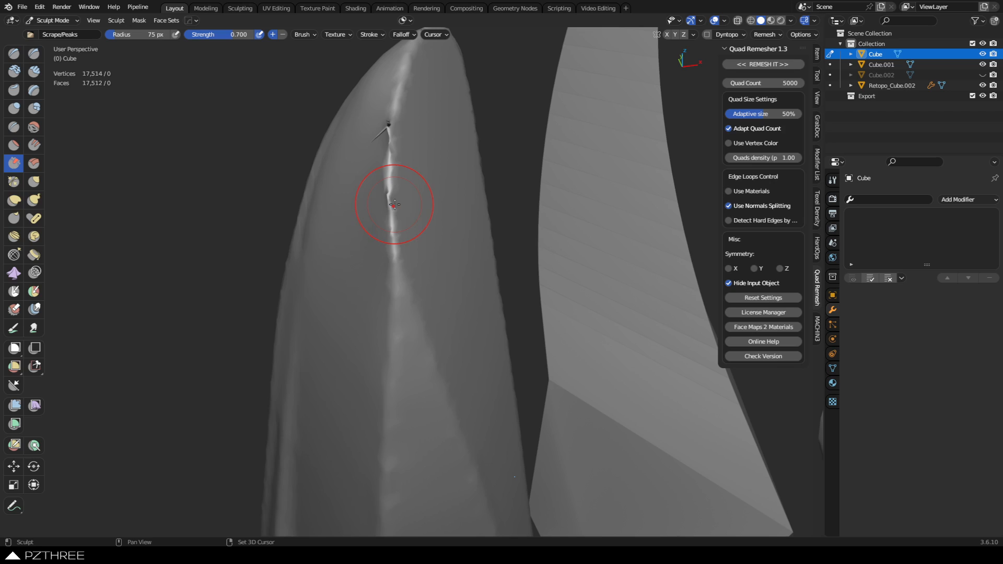
mouse_move(392, 132)
shift+mouse_down()
mouse_move(416, 72)
mouse_move(390, 157)
mouse_move(388, 132)
shift+mouse_up()
shift+drag(389, 178, 396, 251)
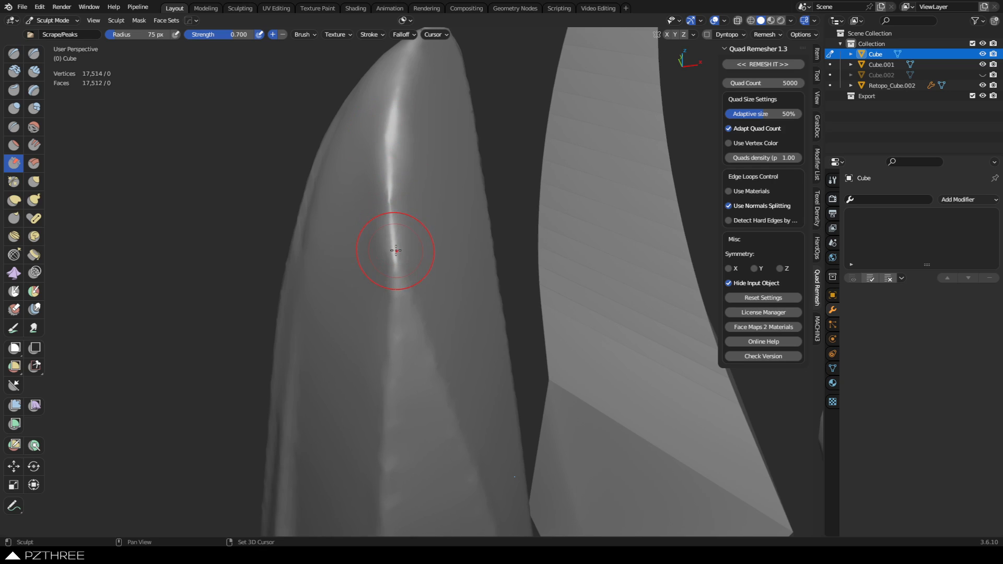
Pinch the upper front ridge and the adjoining face below the tip using the PinchMagnify brush at 61 px radius and 0.500 strength
mouse_move(385, 197)
middle_down()
mouse_move(557, 242)
mouse_move(394, 207)
middle_up()
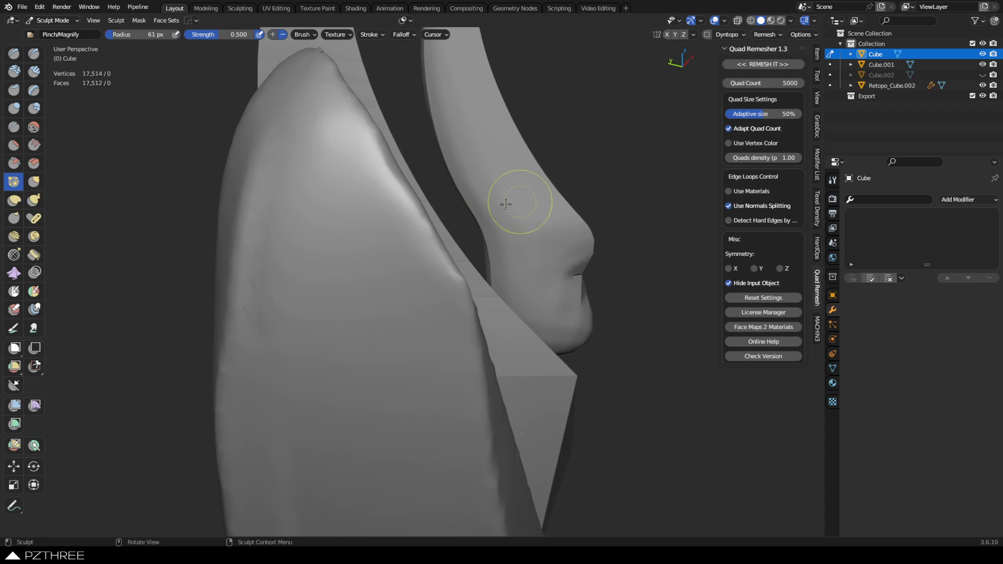
middle_drag(506, 205, 444, 202)
drag(403, 51, 402, 257)
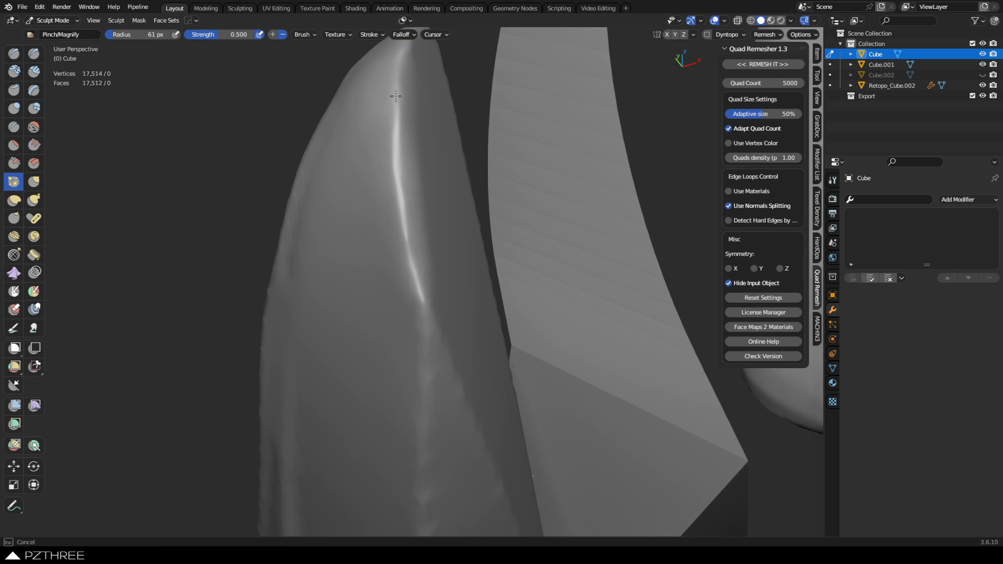
drag(403, 56, 398, 273)
middle_drag(399, 273, 399, 195)
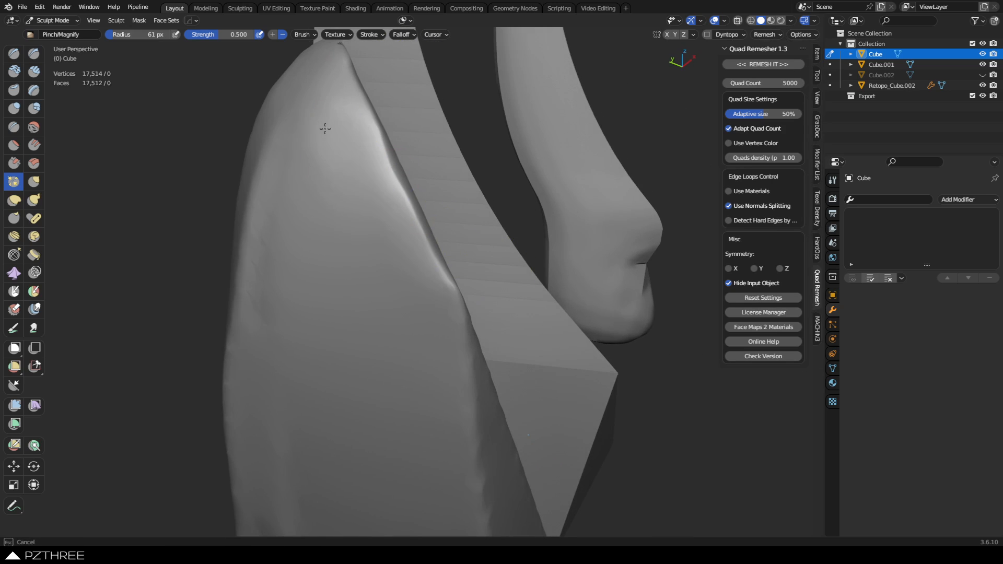
drag(324, 142, 331, 214)
Smooth the upper face beside the ridge using the Smooth brush at 0.588 strength and 84 px radius
click(33, 127)
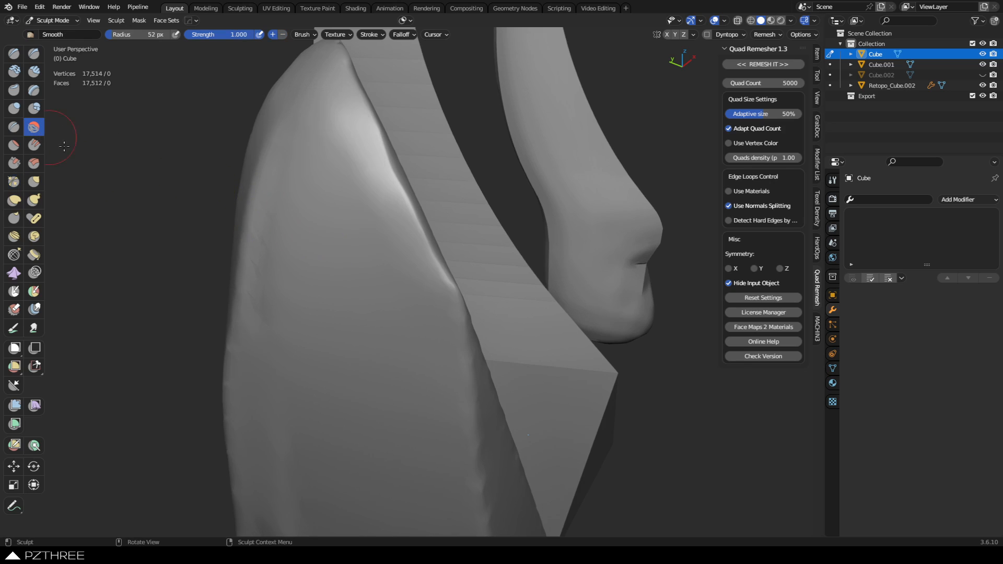
key(shift+f)
click(371, 219)
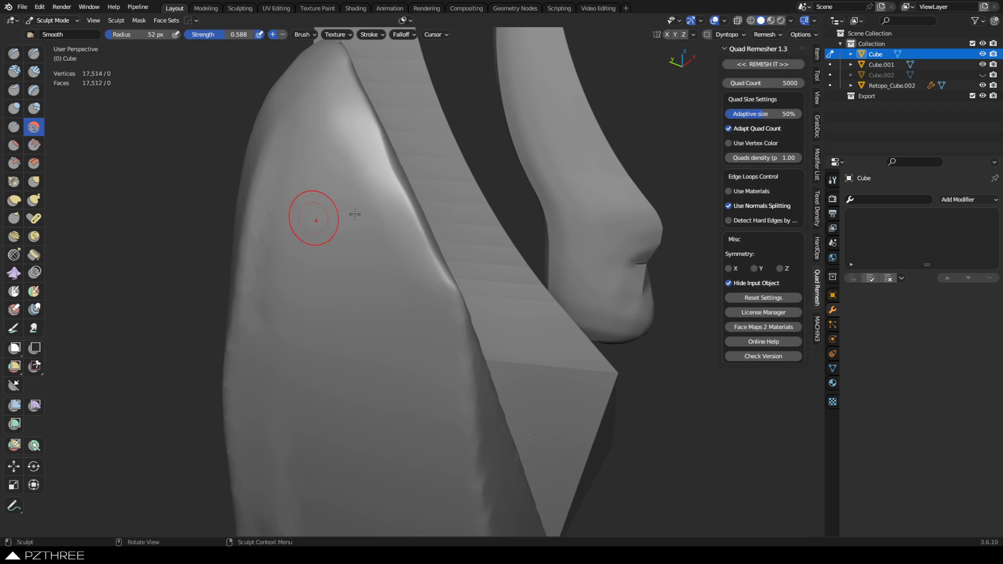
middle_drag(355, 214, 372, 221)
key(f)
click(385, 221)
mouse_move(356, 205)
mouse_down()
mouse_move(350, 134)
mouse_move(356, 218)
mouse_up()
Lower the Smooth brush strength to 0.358 and continue smoothing the faces around the horn's tip
key(shift+f)
click(337, 198)
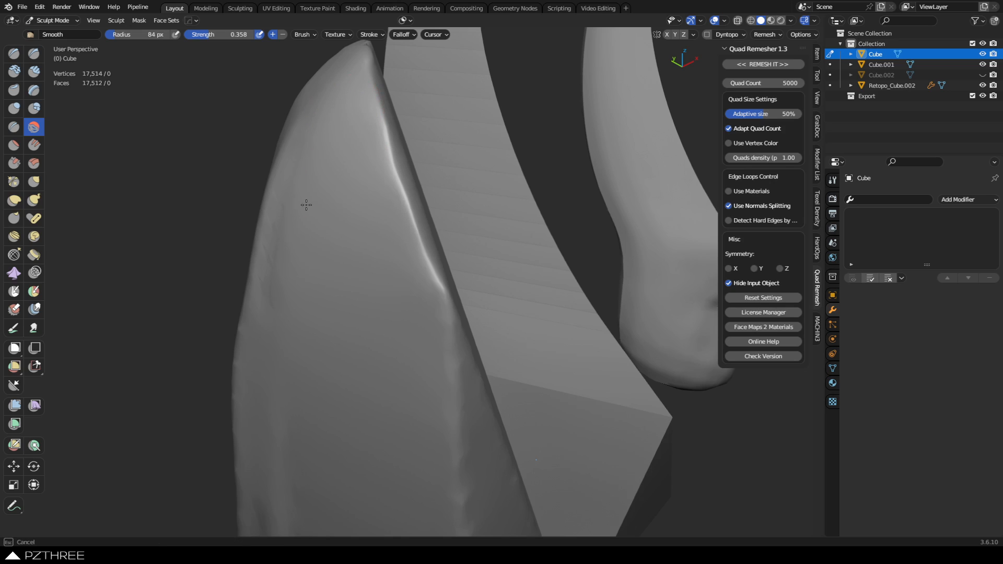
middle_drag(355, 316, 264, 281)
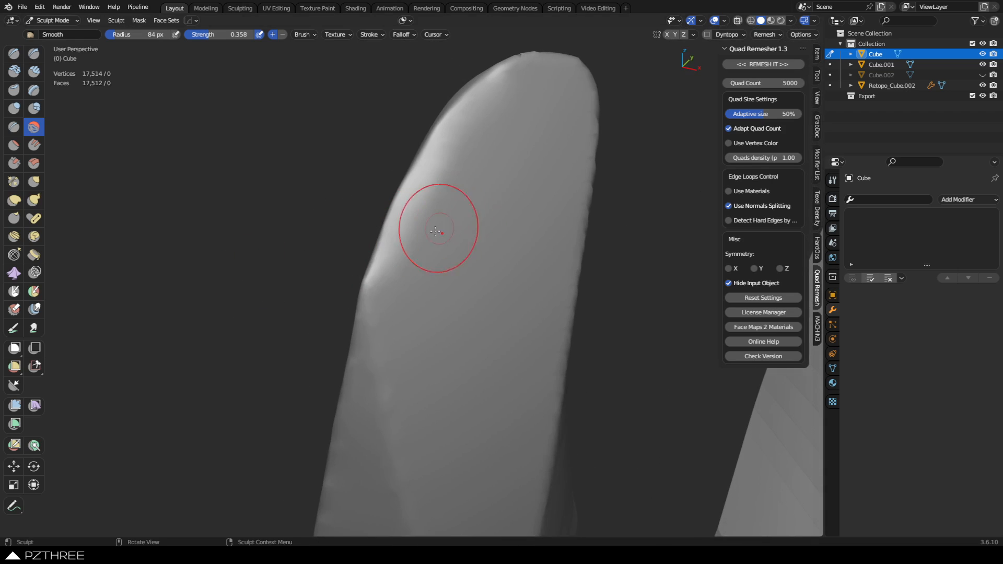
Smooth the surface along the rounded upper edge of the sculpted form's tip with the Smooth brush
drag(436, 229, 454, 195)
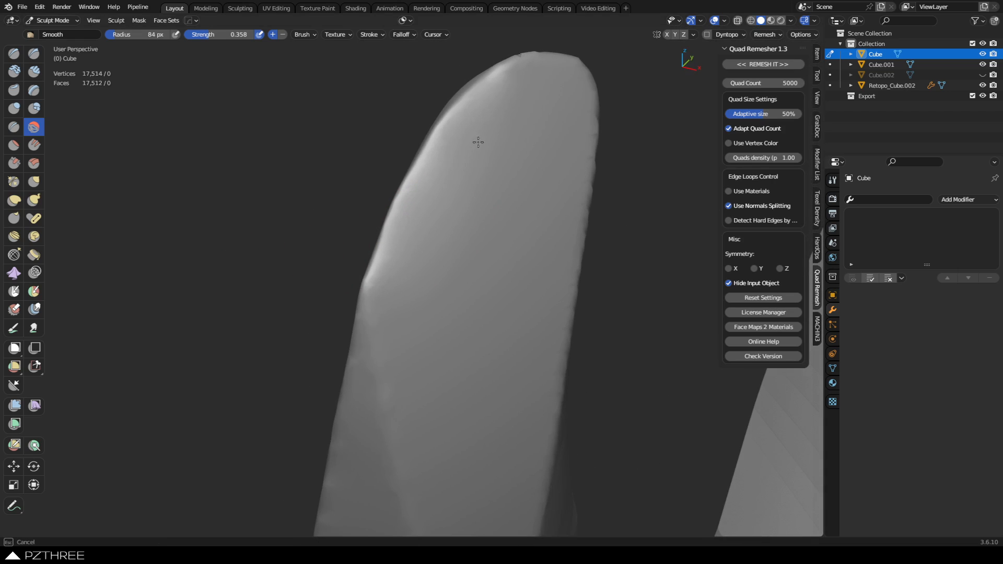
drag(464, 139, 456, 158)
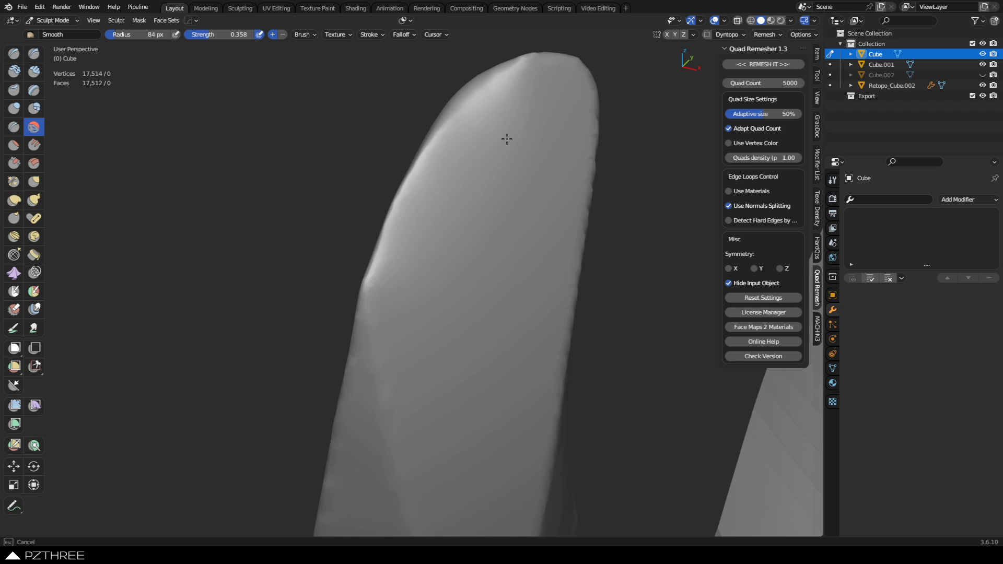
mouse_move(441, 217)
middle_down()
mouse_move(612, 233)
mouse_move(522, 180)
mouse_move(454, 310)
mouse_move(413, 249)
middle_up()
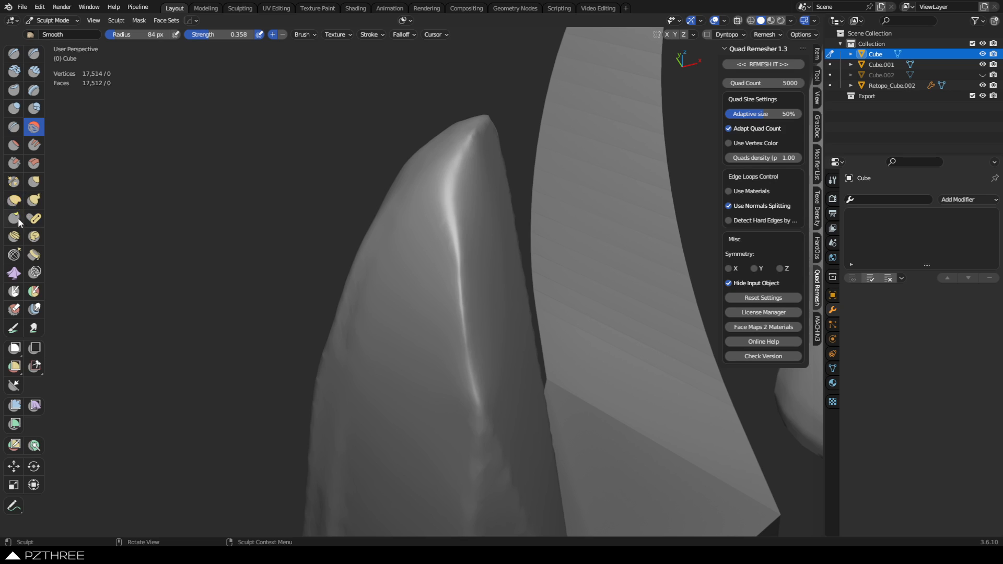
Sharpen the ridge running down from the tip with the Pinch/Magnify brush, and voxel-remesh the sculpt
click(18, 184)
middle_drag(460, 177, 474, 123)
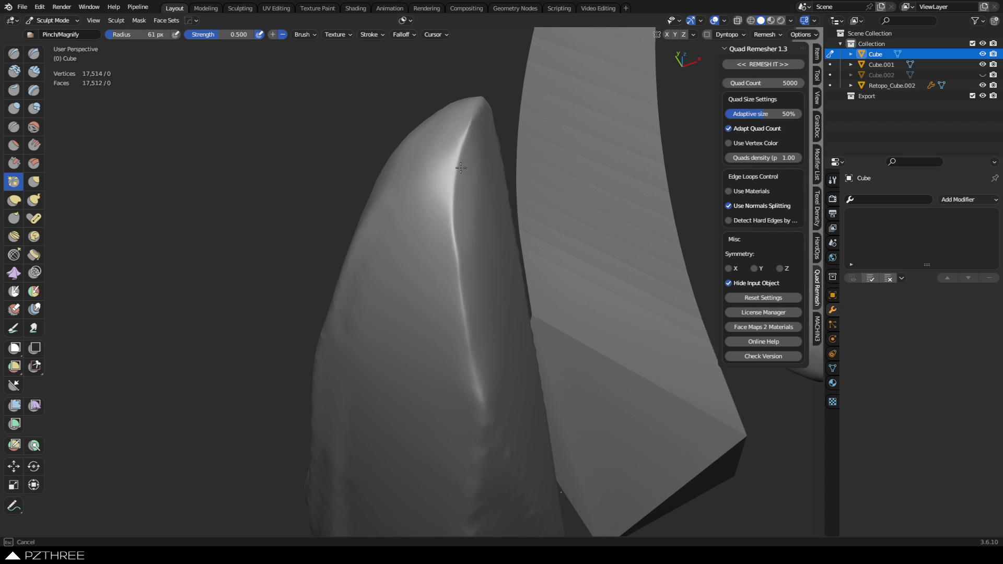
middle_drag(466, 354, 454, 224)
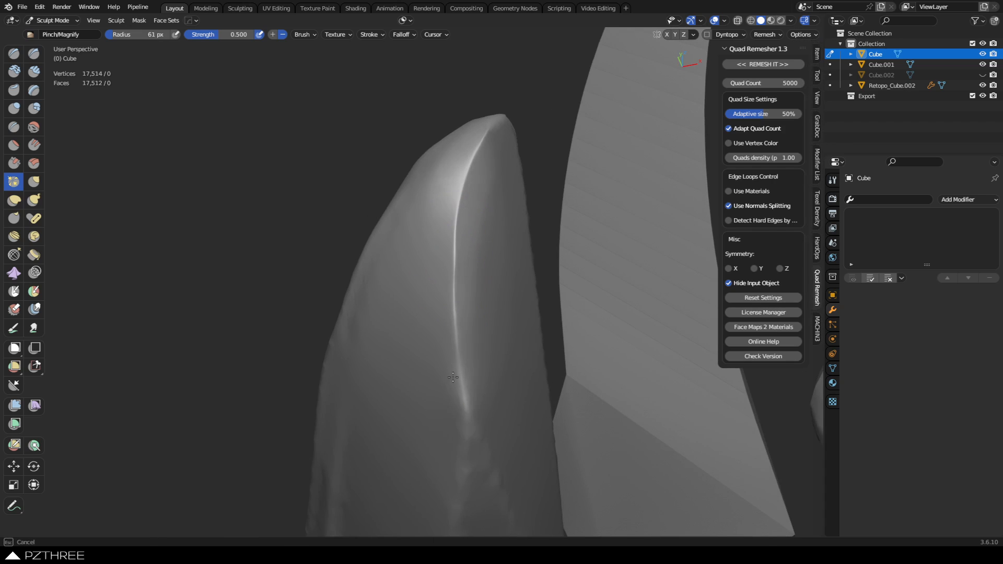
middle_drag(451, 411, 504, 182)
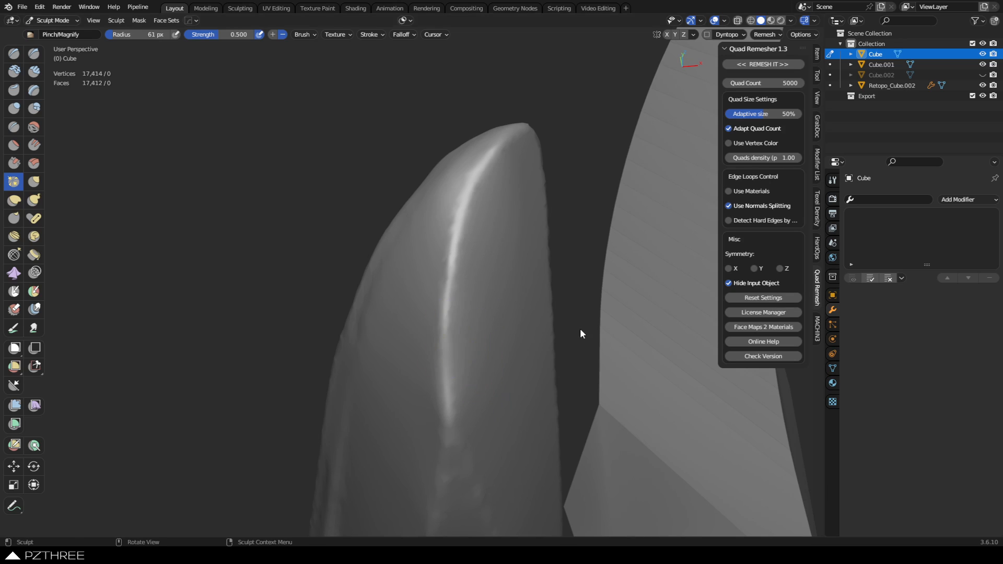
Set the Pinch/Magnify radius to 70 px and pinch the edge running down the other side of the tip
middle_drag(582, 331, 376, 224)
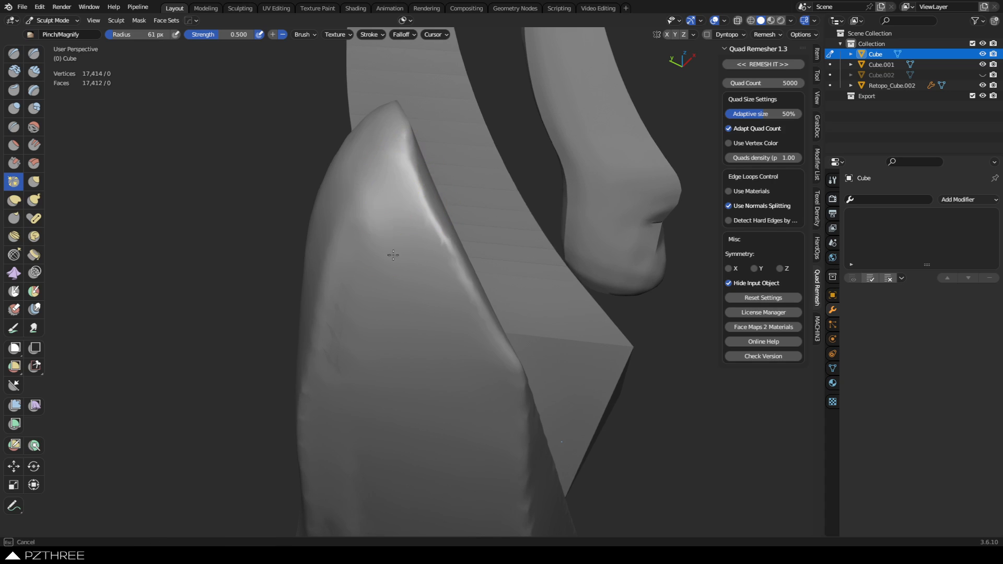
mouse_move(354, 280)
middle_down()
mouse_move(451, 258)
mouse_move(494, 224)
middle_up()
key(f)
click(428, 197)
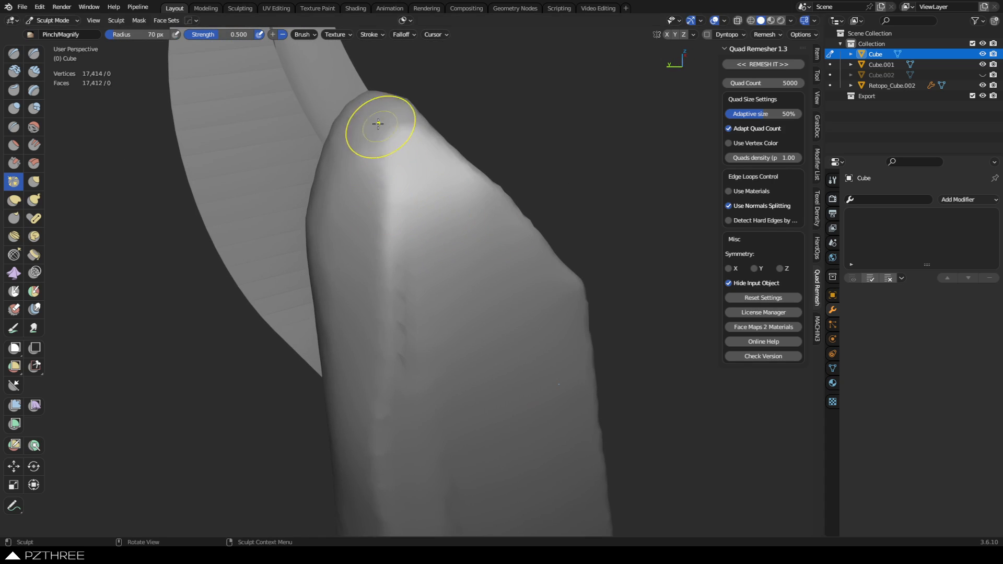
drag(381, 127, 379, 332)
Raise the brush strength to 0.739, pinch the same edge into a crisper crease, and smooth the surface beside it
key(shift+f)
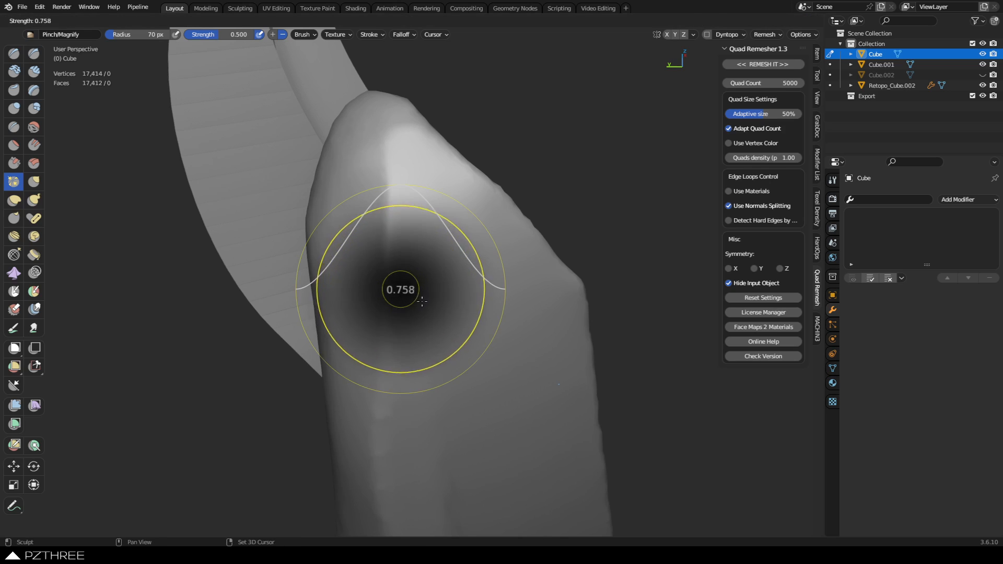
click(418, 271)
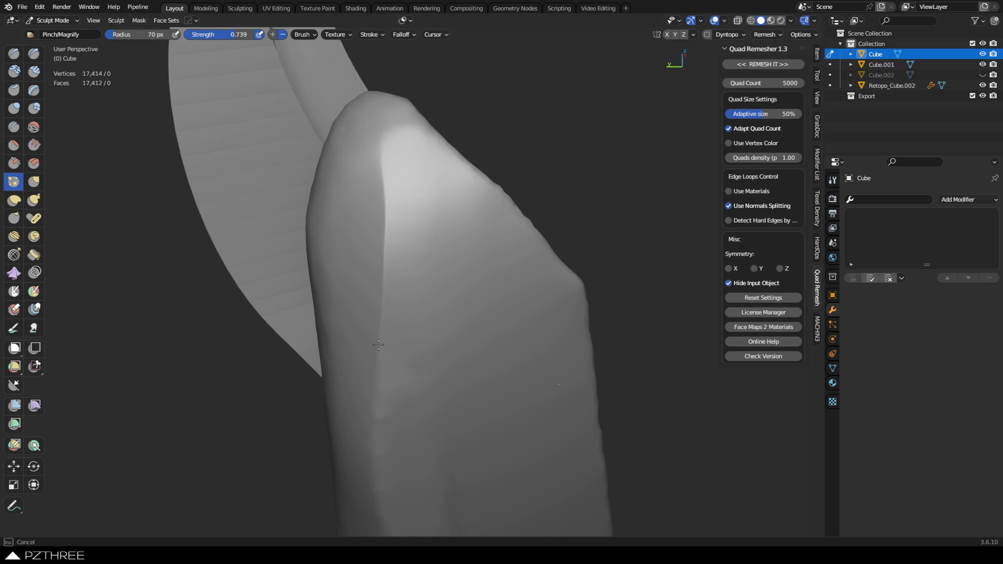
drag(386, 147, 380, 329)
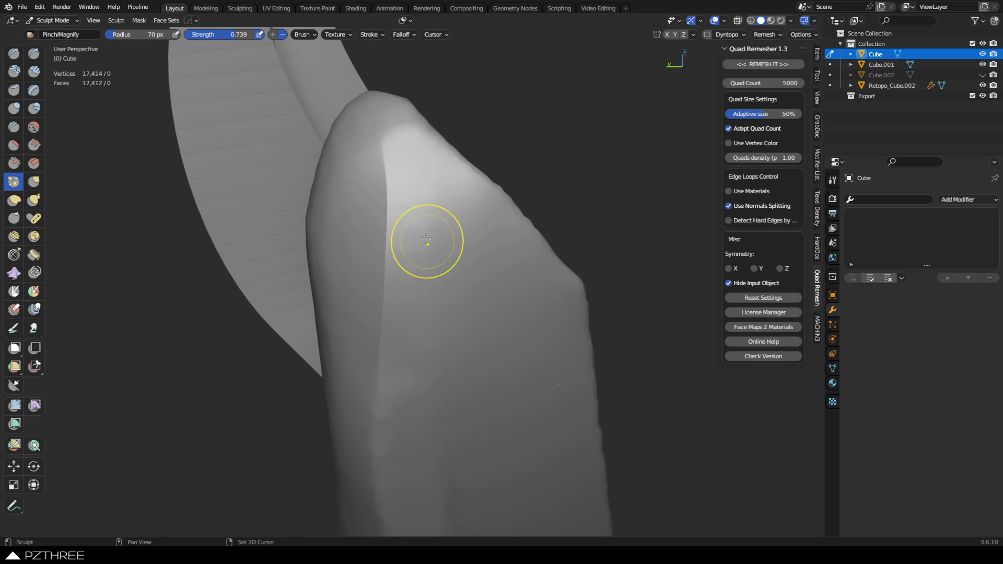
mouse_move(426, 241)
shift+mouse_down()
mouse_move(426, 202)
mouse_move(423, 334)
shift+mouse_up()
Continue pinching the edge along the lower stretch of the form, and voxel-remesh the sculpt
middle_drag(465, 287, 523, 336)
shift+middle_drag(507, 321, 389, 283)
mouse_move(440, 321)
shift+middle_down()
mouse_move(463, 313)
mouse_move(484, 337)
mouse_move(488, 254)
mouse_move(470, 204)
shift+middle_up()
drag(452, 71, 448, 92)
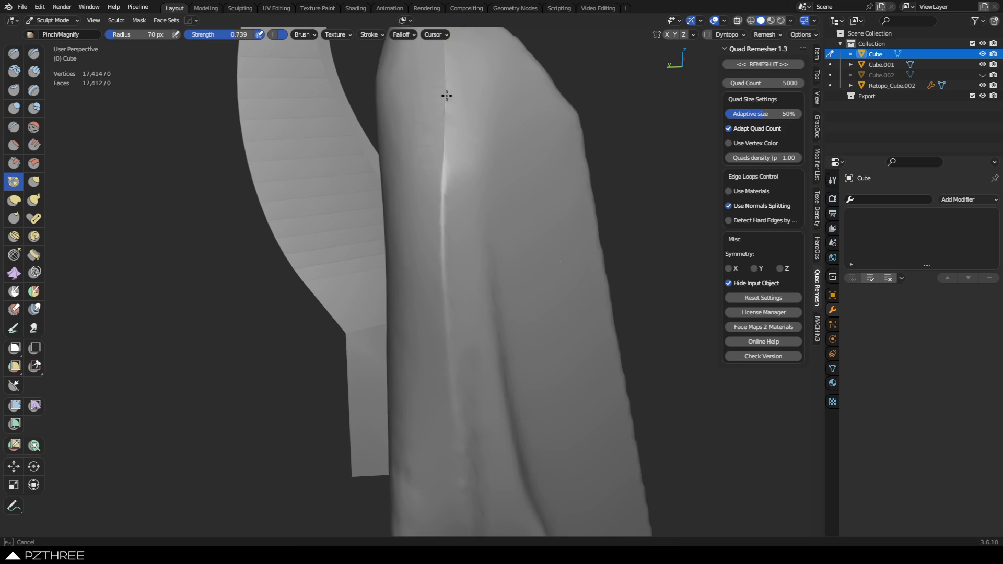
drag(459, 436, 463, 415)
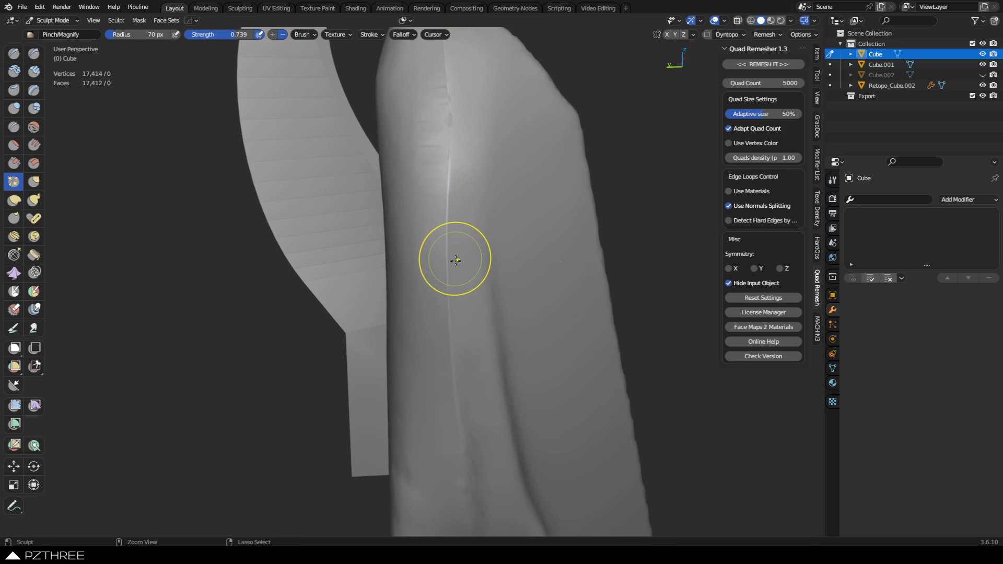
key(ctrl+r)
Carve a long groove with the Draw Sharp brush beside the raised fold, from the upper body down to the base
middle_drag(493, 271, 478, 319)
shift+middle_drag(478, 319, 442, 313)
ctrl+middle_drag(442, 314, 441, 285)
click(34, 53)
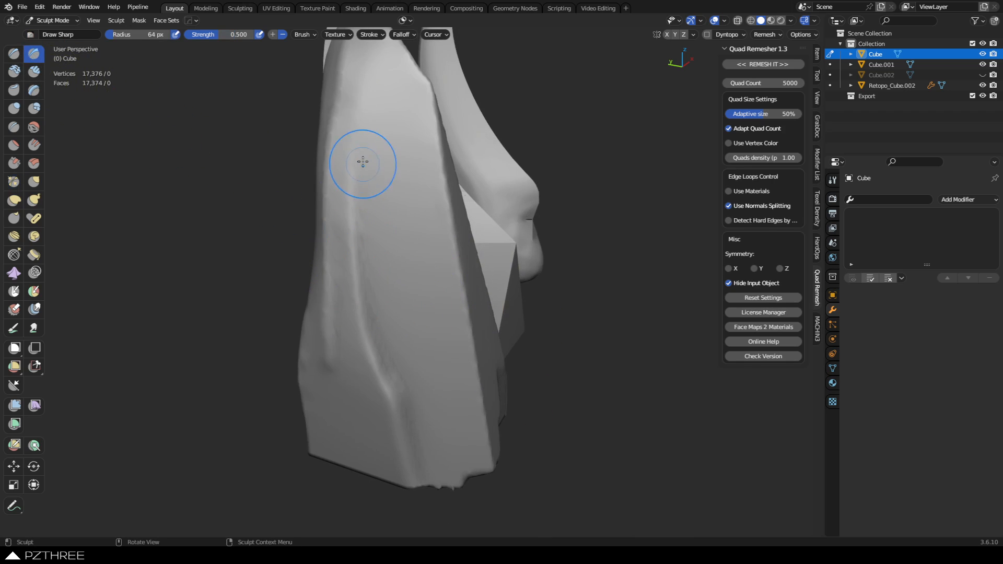
drag(364, 99, 375, 319)
drag(369, 239, 365, 108)
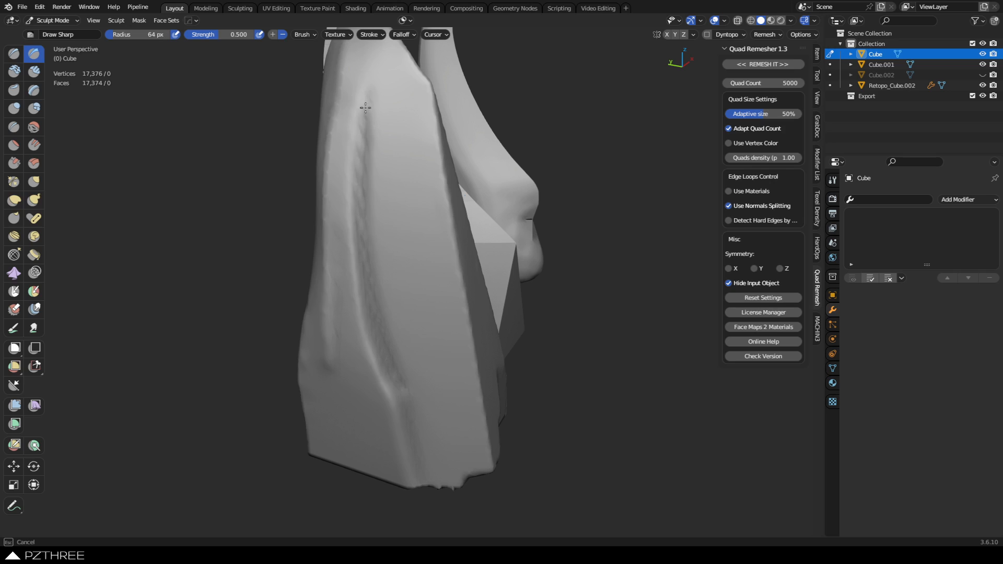
mouse_move(365, 229)
mouse_down()
mouse_move(369, 183)
mouse_move(405, 387)
mouse_move(433, 474)
mouse_up()
drag(407, 402, 433, 499)
drag(400, 372, 427, 465)
drag(426, 471, 429, 485)
drag(404, 386, 374, 300)
drag(367, 262, 363, 150)
drag(367, 100, 366, 235)
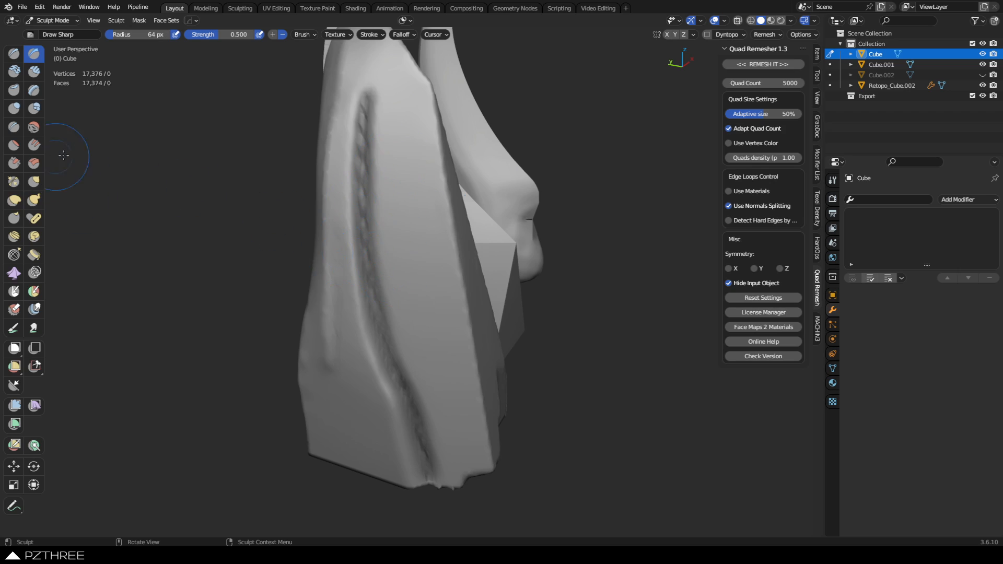
Even out the surface alongside the long groove with the Fill/Deepen brush at a 60 px radius
click(37, 147)
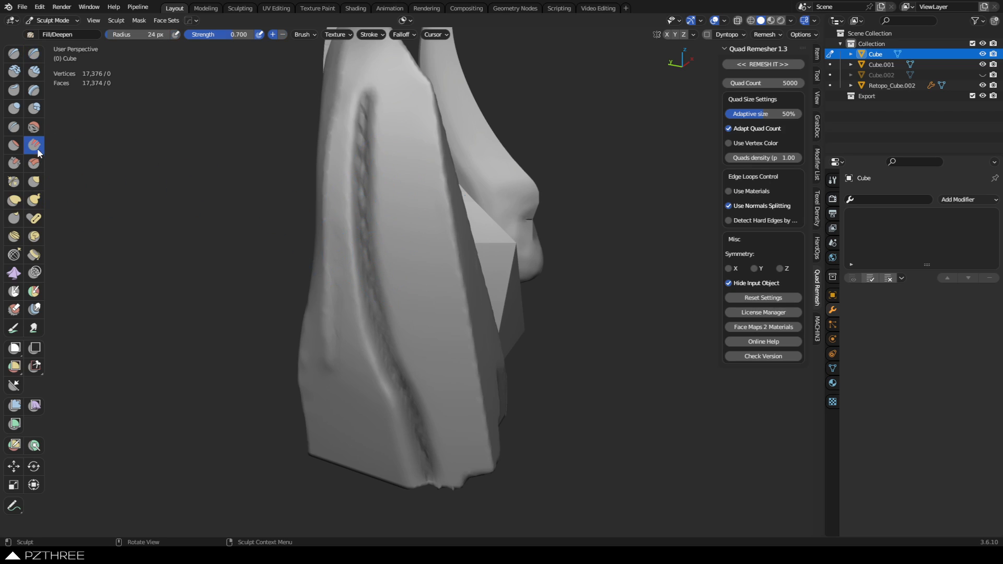
key(f)
click(394, 228)
drag(378, 97, 369, 238)
click(14, 163)
click(34, 145)
key(f)
click(392, 159)
mouse_move(380, 105)
mouse_down()
mouse_move(370, 217)
mouse_move(374, 111)
mouse_move(434, 392)
mouse_up()
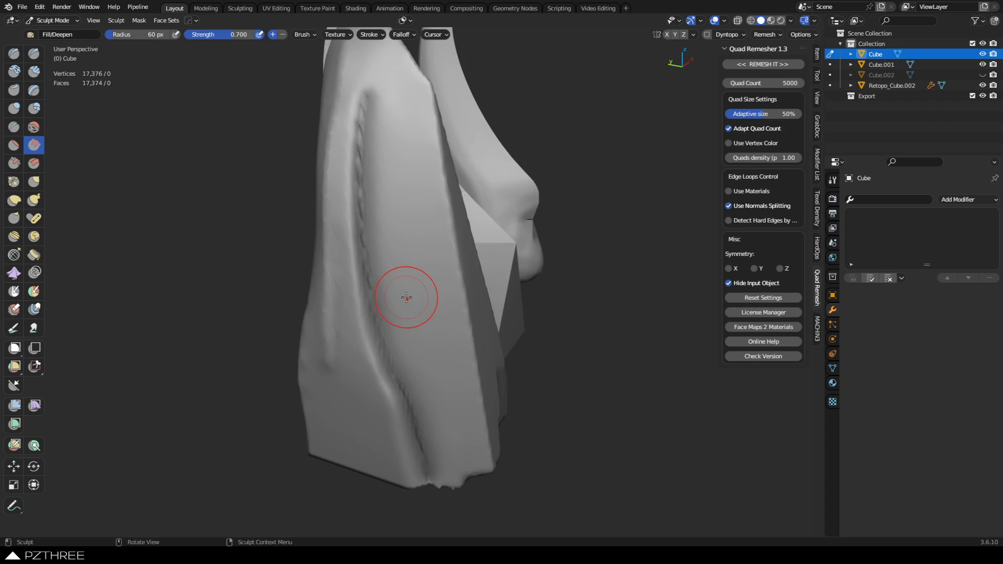
Set the Fill/Deepen radius to 62 px and try a short stroke on the form's central ridge
mouse_move(403, 291)
middle_down()
mouse_move(452, 241)
mouse_move(277, 287)
mouse_move(412, 271)
mouse_move(393, 255)
middle_up()
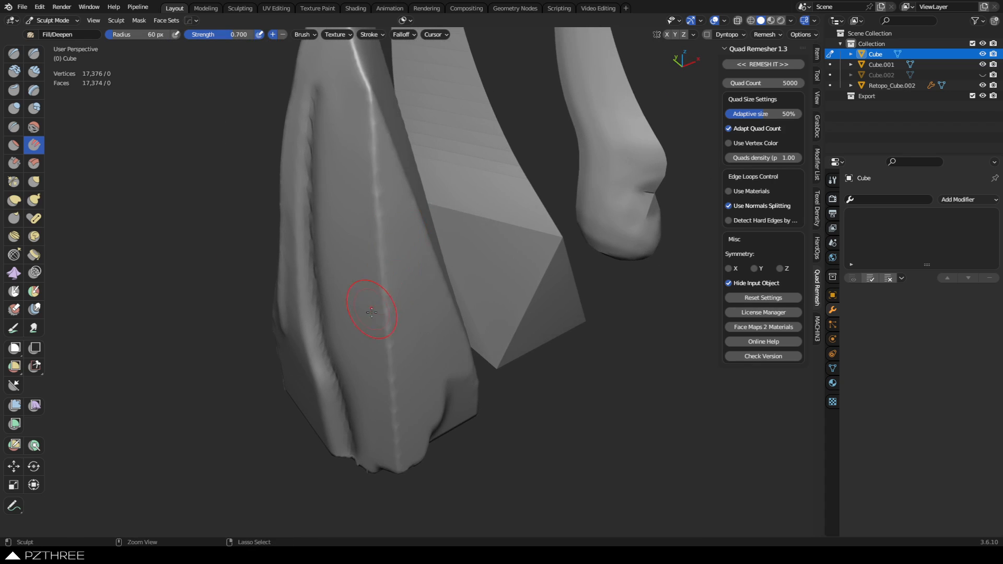
mouse_move(369, 312)
middle_down()
mouse_move(416, 251)
mouse_move(374, 276)
middle_up()
key(f)
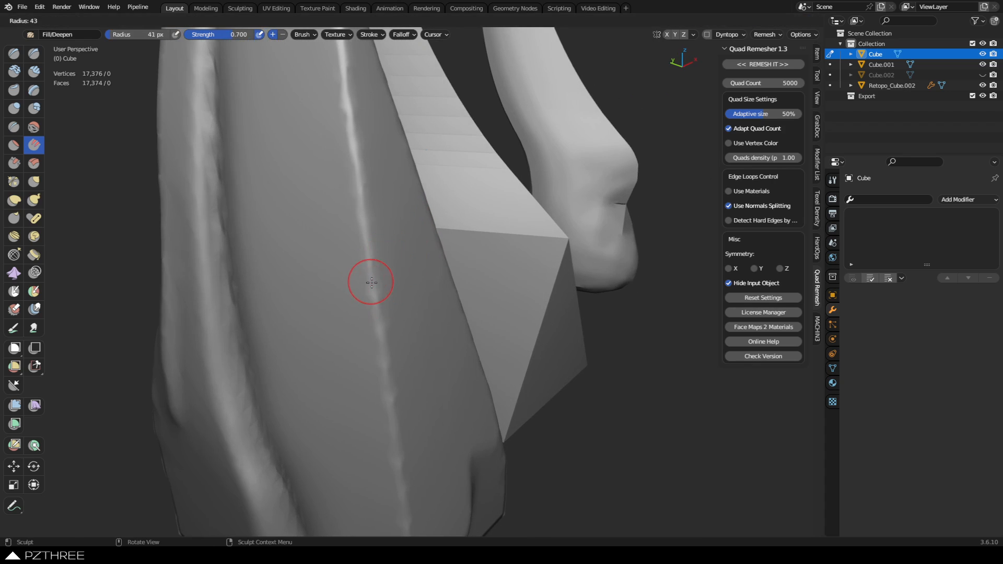
click(378, 282)
drag(376, 281, 365, 280)
Assign the Square.png texture from the General category to the Fill/Deepen brush and change its mapping from Tiled
click(302, 35)
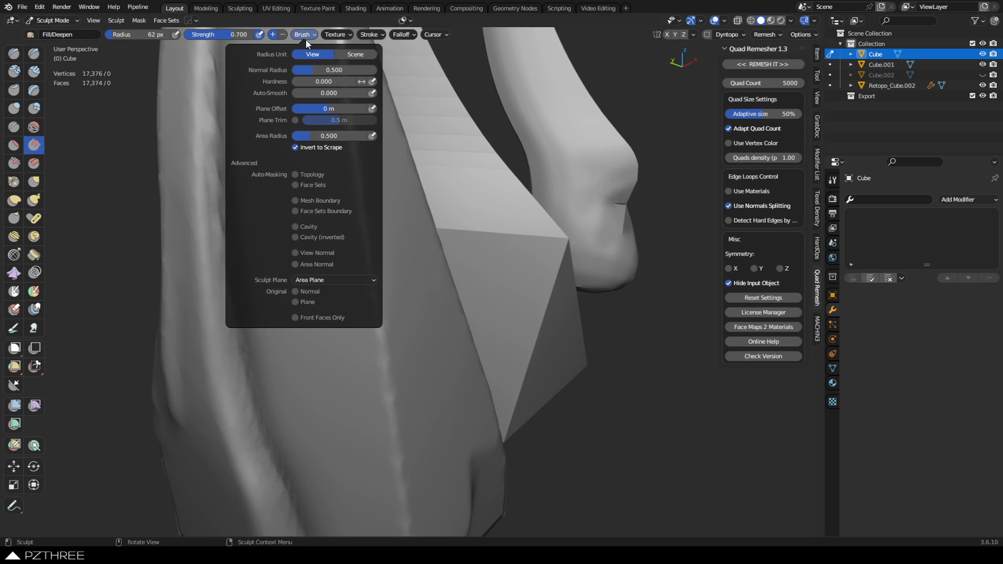
mouse_move(335, 35)
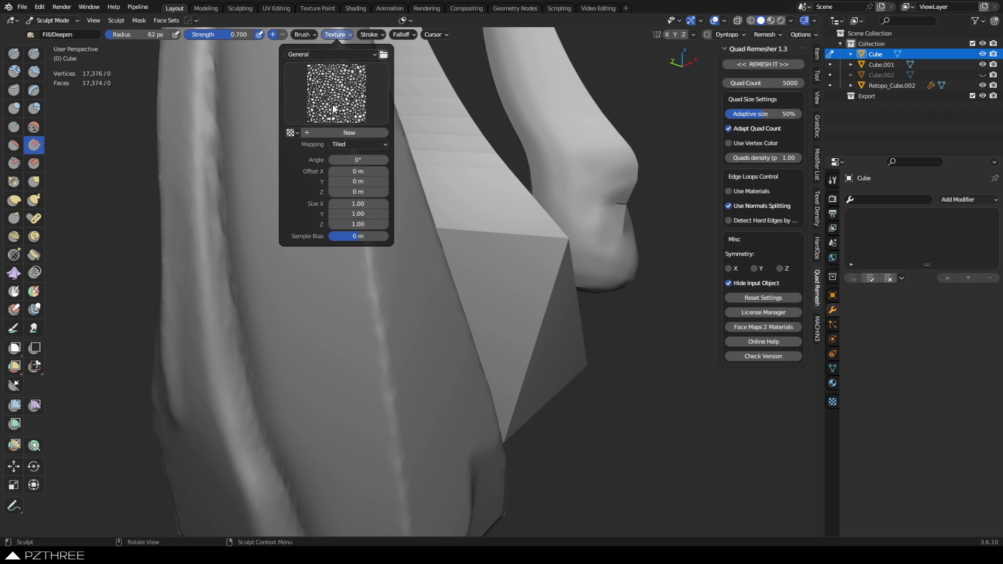
click(336, 54)
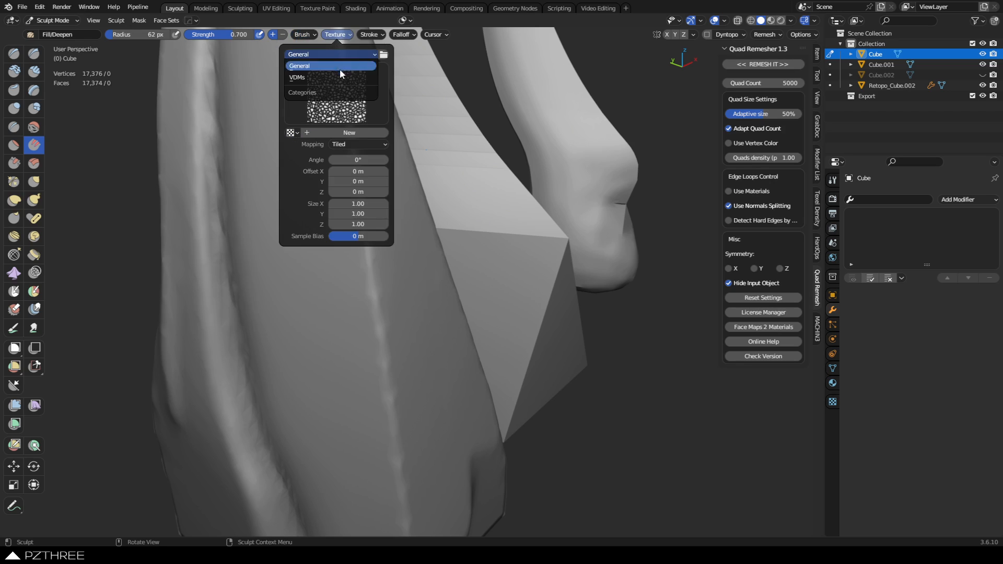
click(331, 66)
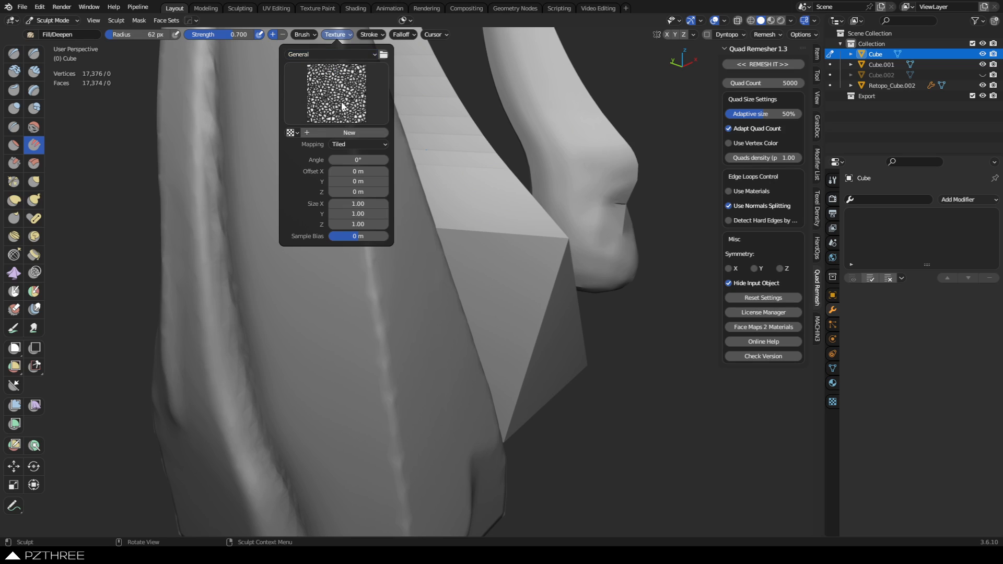
click(343, 110)
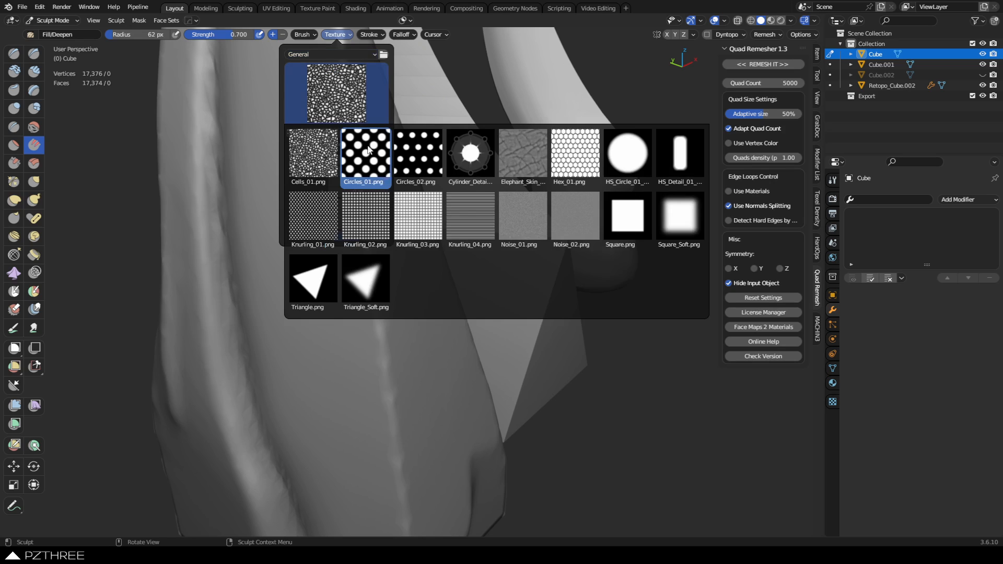
click(634, 222)
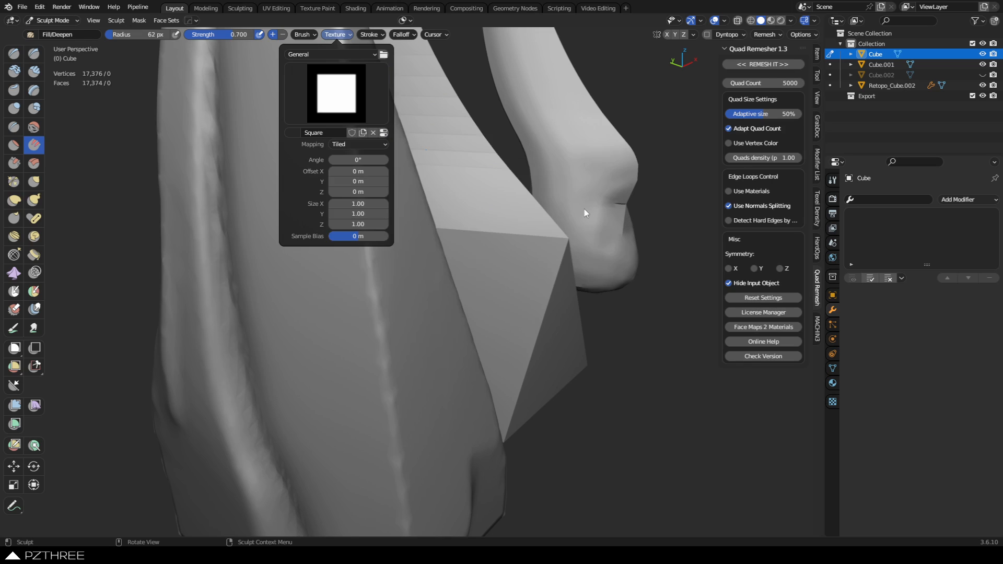
click(358, 145)
click(354, 167)
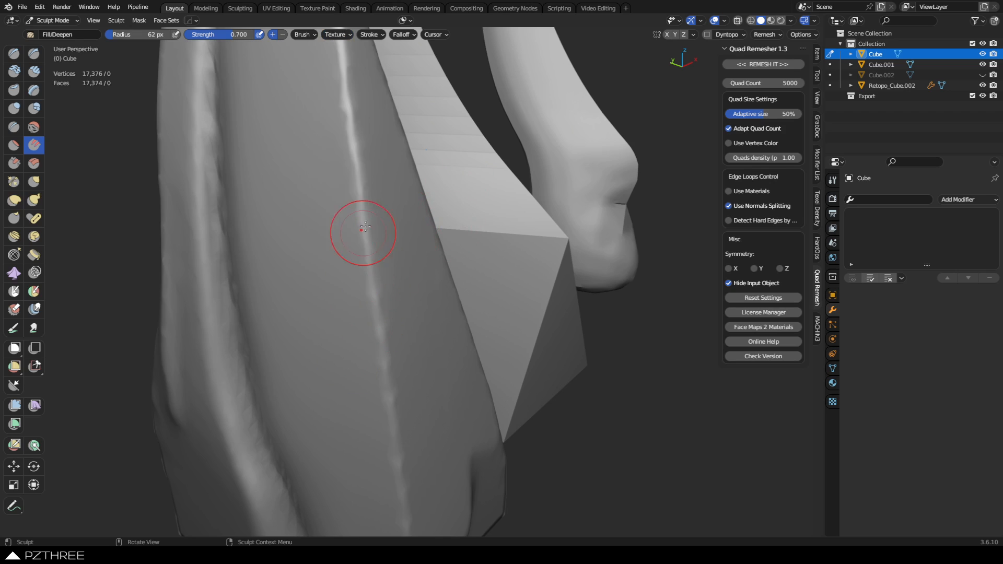
Test the textured brush on the middle of the central ridge, and change its falloff preset from Smooth
drag(362, 249, 367, 234)
click(401, 36)
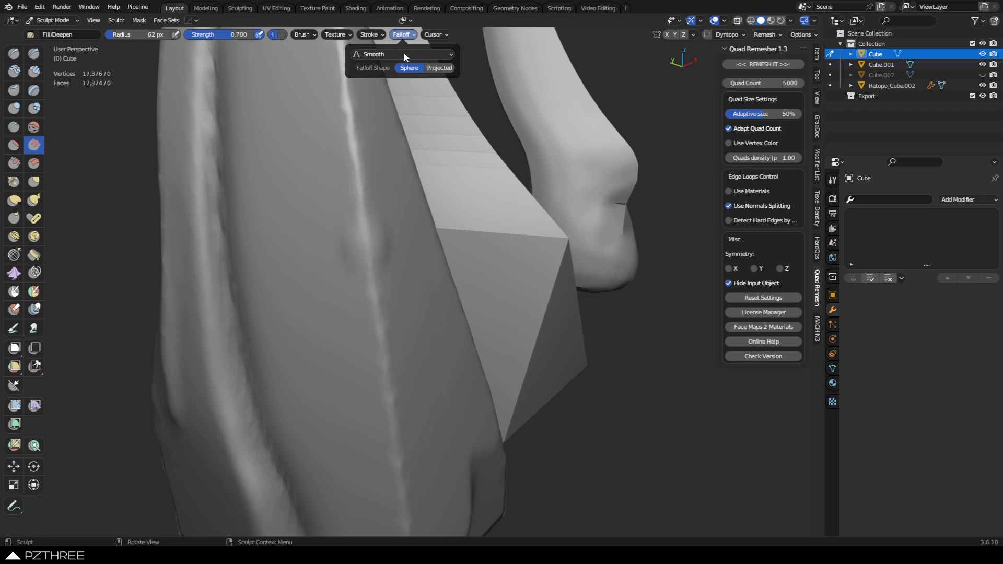
click(404, 52)
click(377, 180)
Switch the Fill/Deepen brush to subtract, set its radius to 55 px, and stroke down the central ridge
key(f)
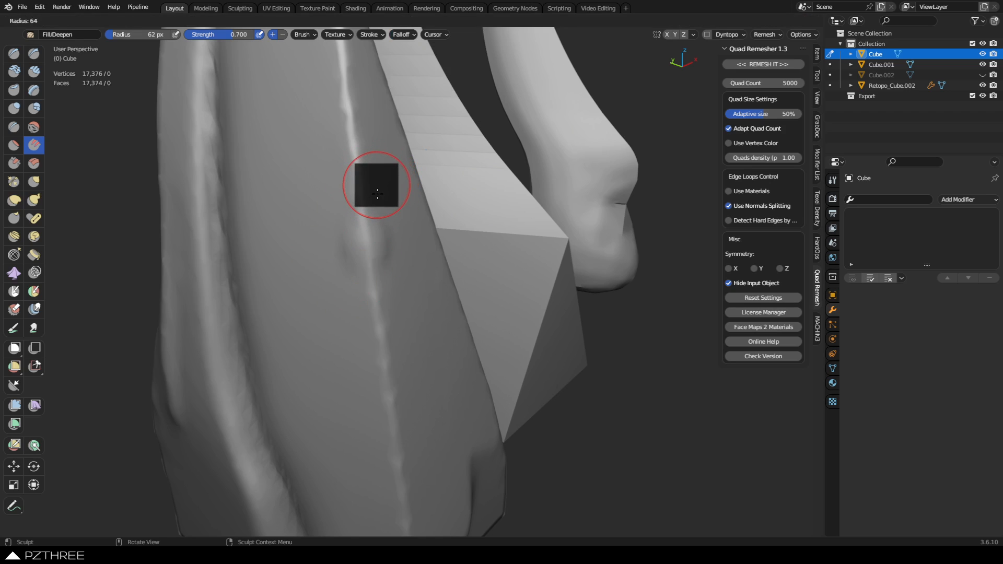
click(374, 196)
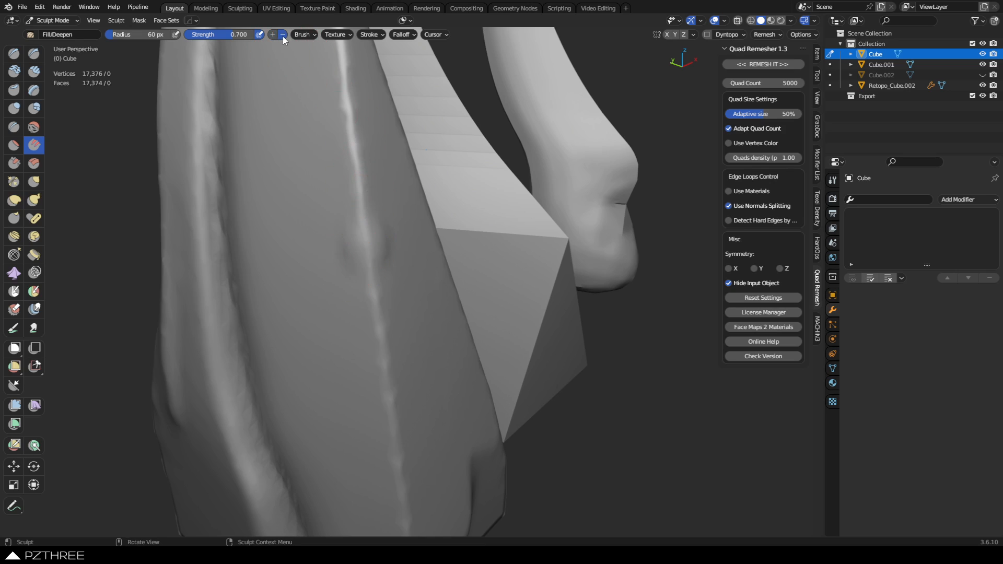
key(f)
click(364, 174)
drag(364, 173, 362, 206)
Set the brush radius to 66 px and strength to 0.909, and remesh the sculpt at a finer voxel size
key(f)
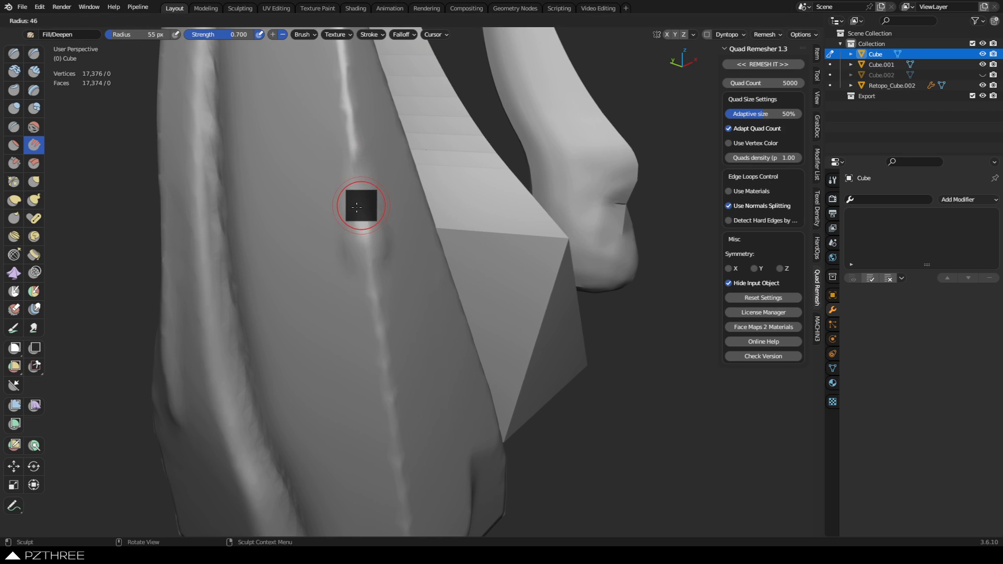
click(365, 214)
key(shift+f)
click(368, 217)
key(r)
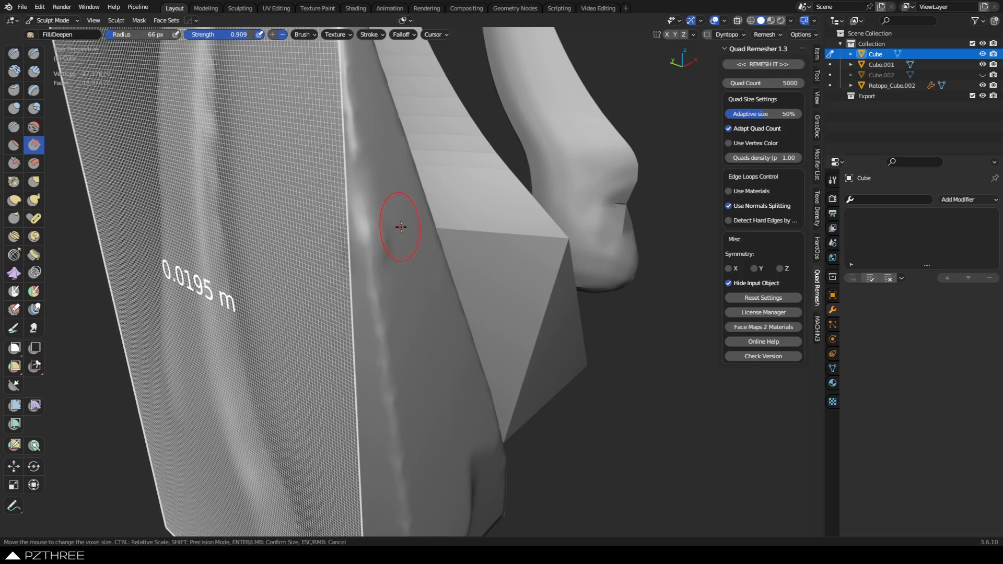
click(398, 224)
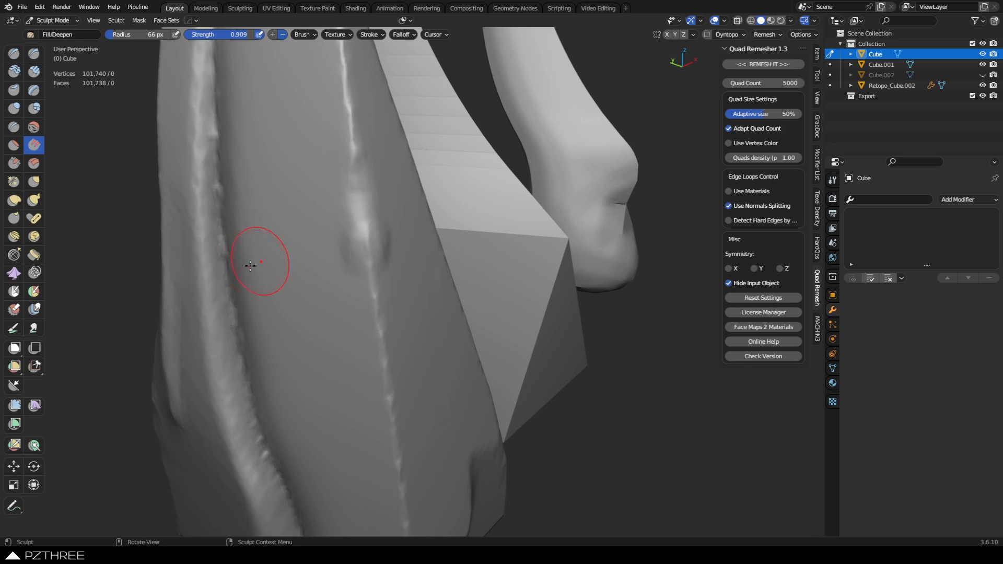
Chip away the middle of the central ridge with repeated subtracting strokes of the textured Fill/Deepen brush
drag(347, 212, 364, 312)
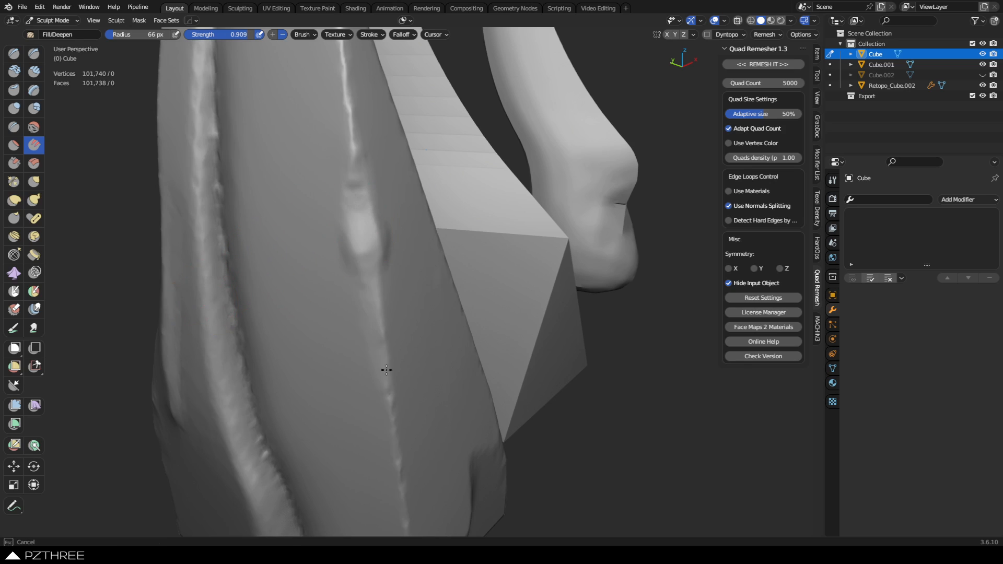
drag(386, 370, 396, 383)
drag(405, 347, 404, 343)
mouse_move(386, 277)
mouse_down()
mouse_move(372, 216)
mouse_move(335, 235)
mouse_move(342, 269)
mouse_up()
mouse_move(334, 208)
mouse_down()
mouse_move(352, 304)
mouse_move(342, 266)
mouse_move(339, 277)
mouse_up()
drag(307, 149, 322, 272)
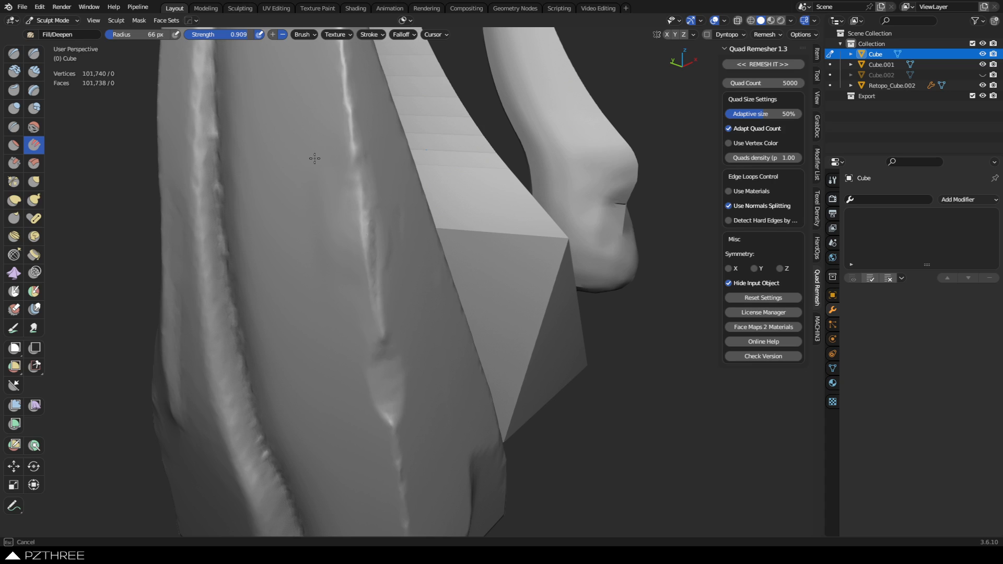
drag(326, 312, 324, 299)
Check the chipped ridge from the other side and carve further notches into its lower part
scroll(441, 235, down, 2)
mouse_move(441, 236)
middle_down()
mouse_move(430, 269)
mouse_move(383, 258)
middle_up()
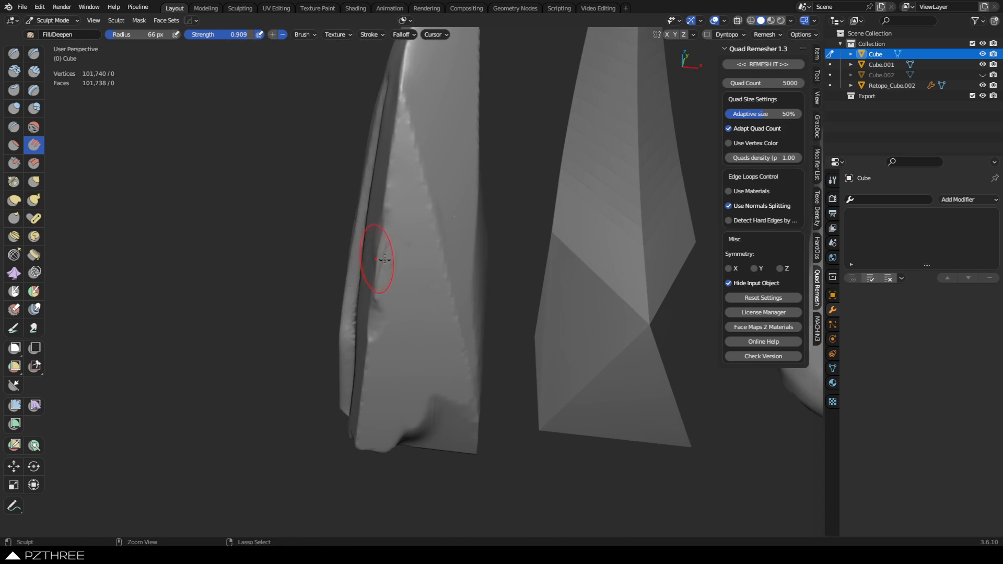
scroll(387, 246, up, 3)
shift+drag(393, 226, 375, 315)
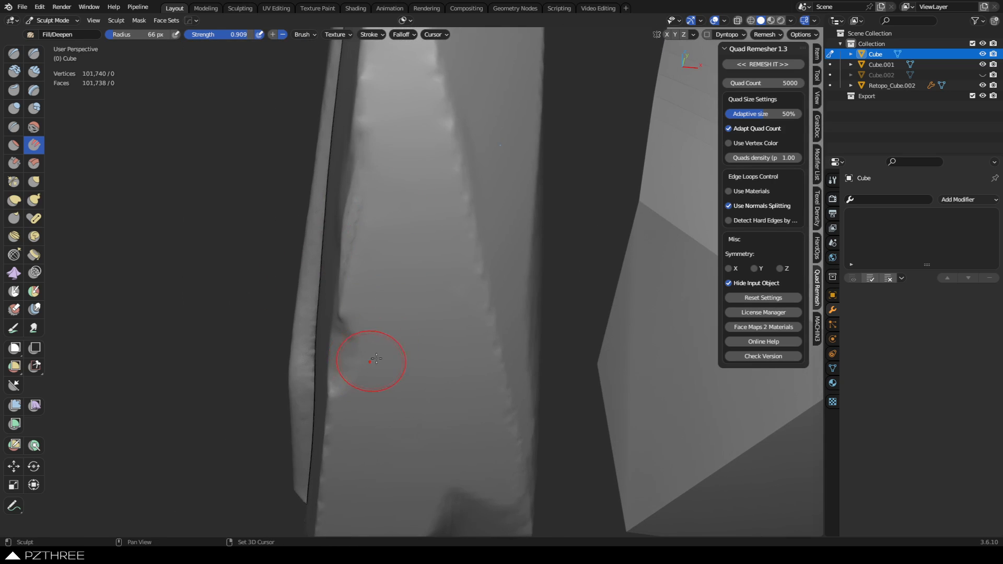
mouse_move(374, 360)
shift+middle_down()
mouse_move(399, 235)
mouse_move(331, 333)
shift+middle_up()
drag(331, 333, 334, 363)
mouse_move(360, 345)
middle_down()
mouse_move(470, 340)
mouse_move(426, 289)
middle_up()
drag(334, 334, 324, 336)
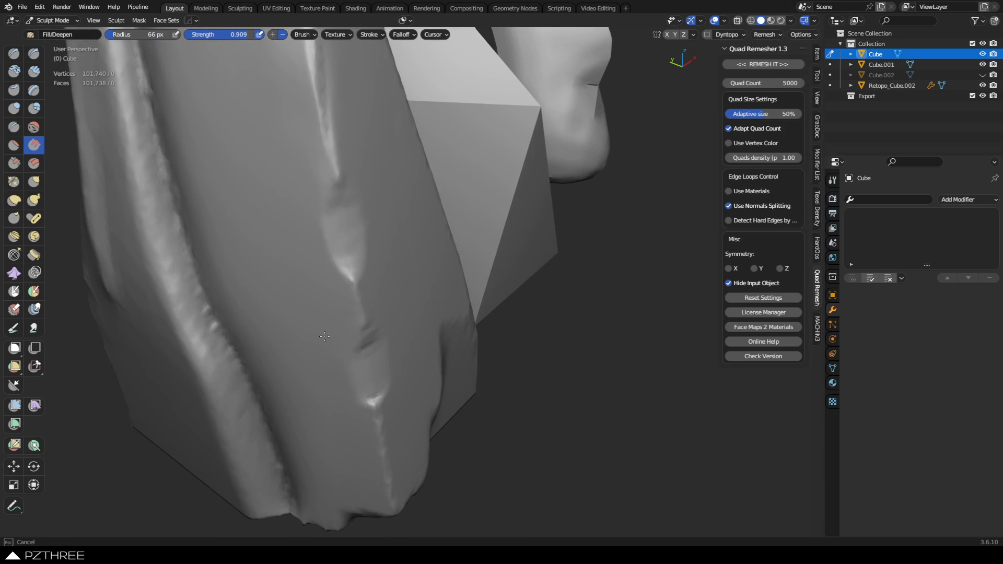
Set the Fill/Deepen radius to 29 px and cut finer chips between the lower notches of the ridge
key(f)
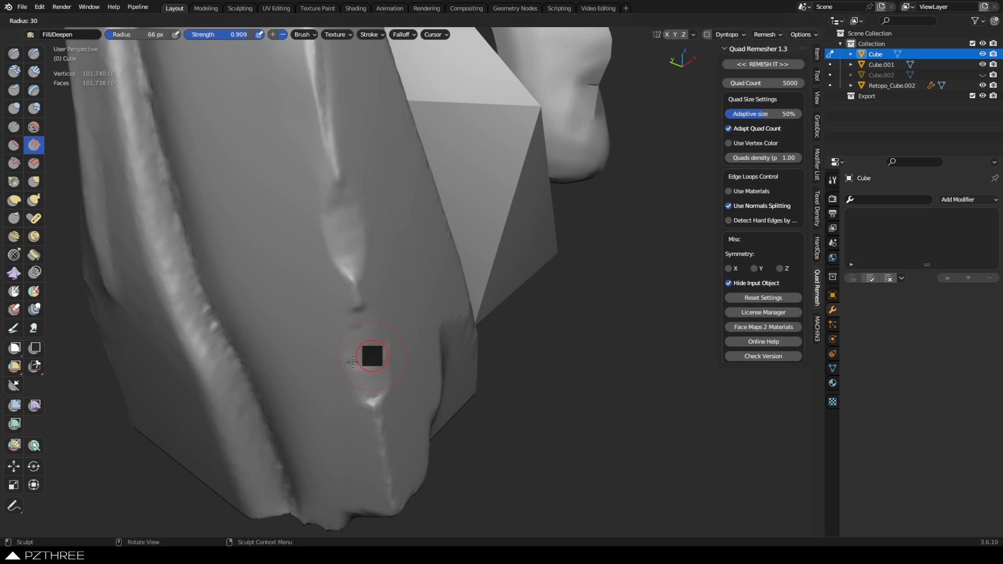
click(364, 362)
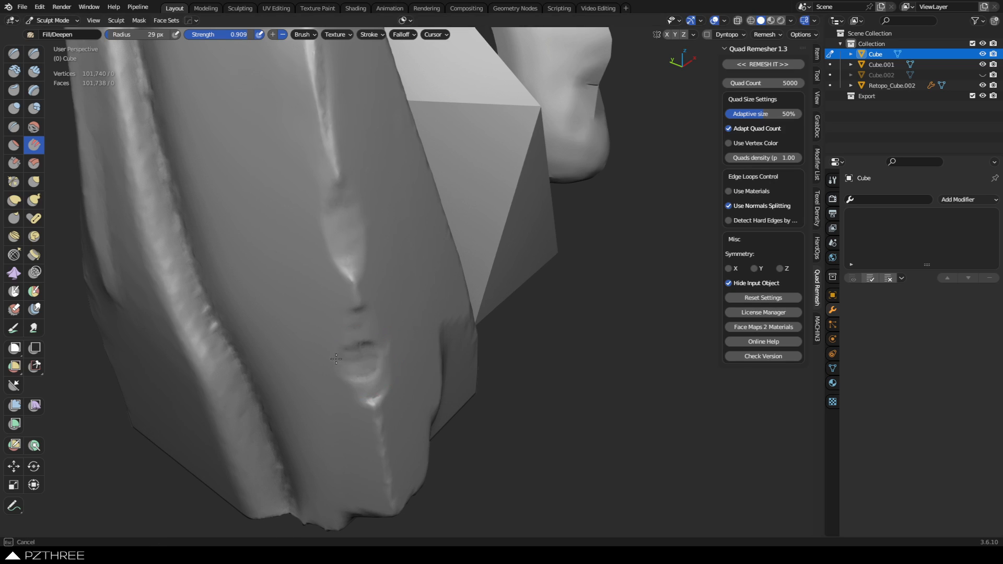
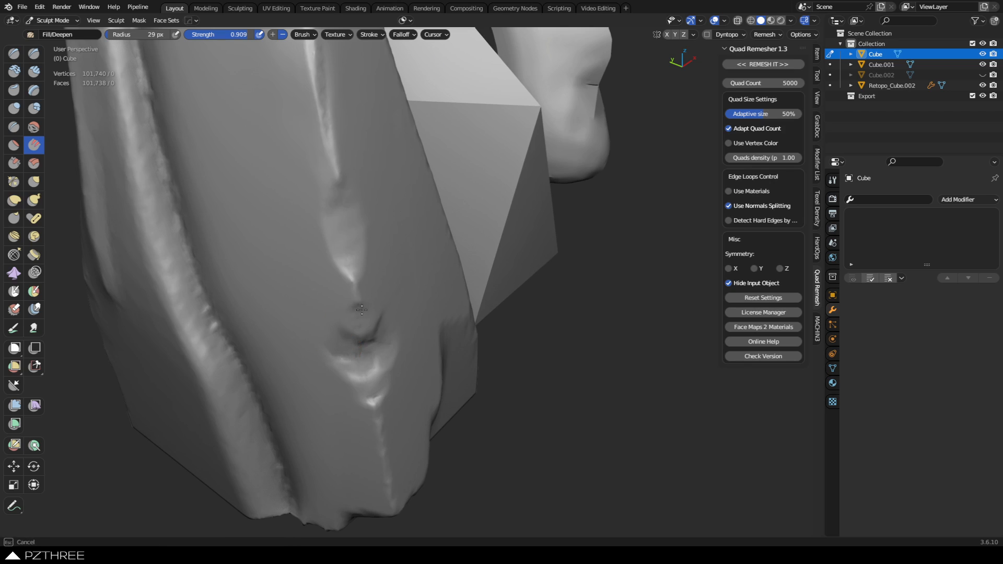
mouse_move(359, 292)
mouse_down()
mouse_move(342, 283)
mouse_move(349, 299)
mouse_move(348, 271)
mouse_up()
Set the Fill/Deepen radius to 49 px and break up the ridge around and above the lower notches
shift+middle_drag(341, 246, 355, 260)
key(f)
click(365, 256)
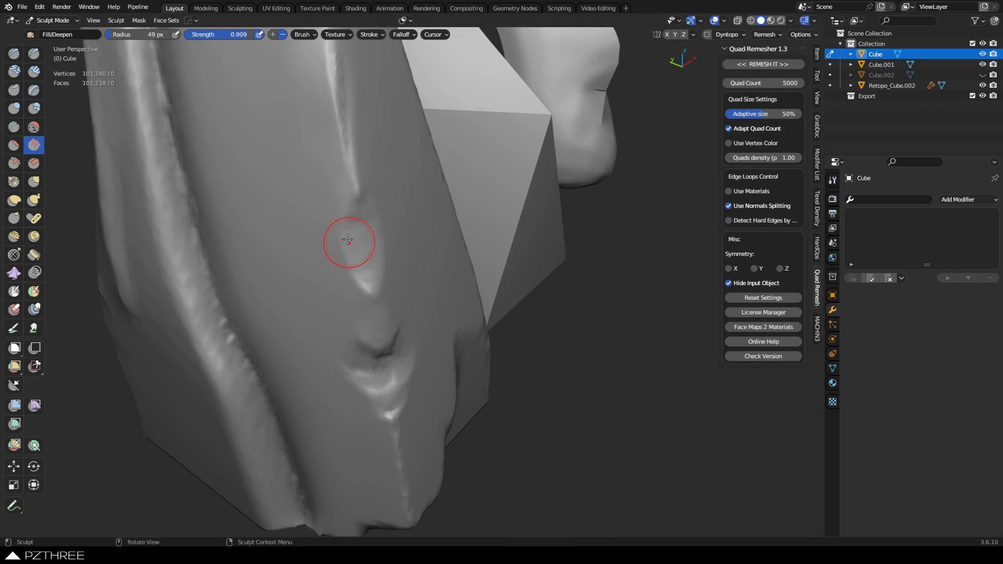
mouse_move(351, 228)
mouse_down()
mouse_move(356, 261)
mouse_move(361, 254)
mouse_up()
mouse_move(329, 210)
mouse_down()
mouse_move(349, 272)
mouse_move(351, 237)
mouse_up()
mouse_move(383, 328)
mouse_down()
mouse_move(365, 293)
mouse_move(375, 198)
mouse_up()
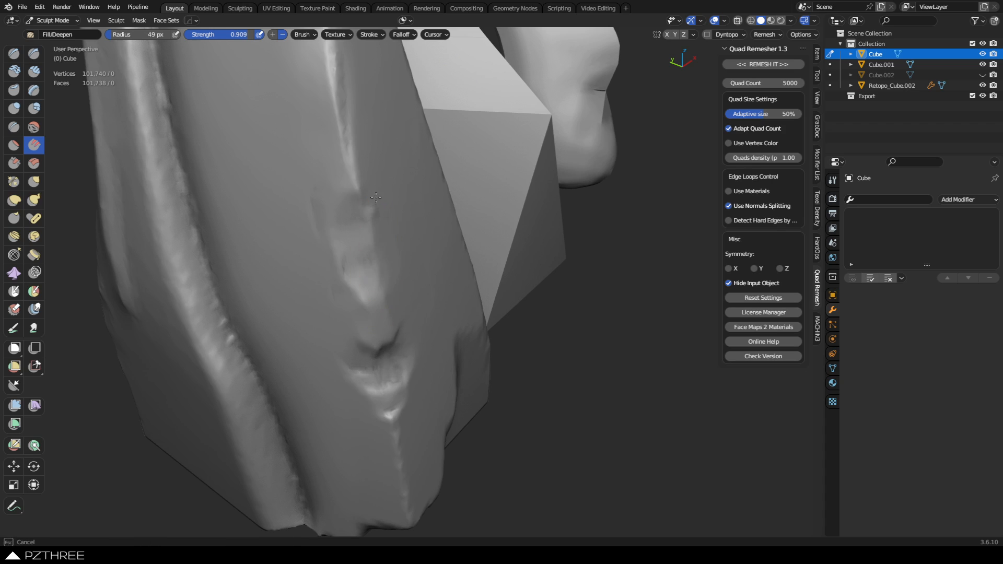
Switch to the Mask brush with strength 1.000 and undo the test mask stroke
mouse_move(440, 231)
middle_down()
mouse_move(538, 285)
mouse_move(280, 287)
mouse_move(410, 287)
mouse_move(476, 266)
mouse_move(444, 279)
mouse_move(418, 217)
mouse_move(450, 281)
middle_up()
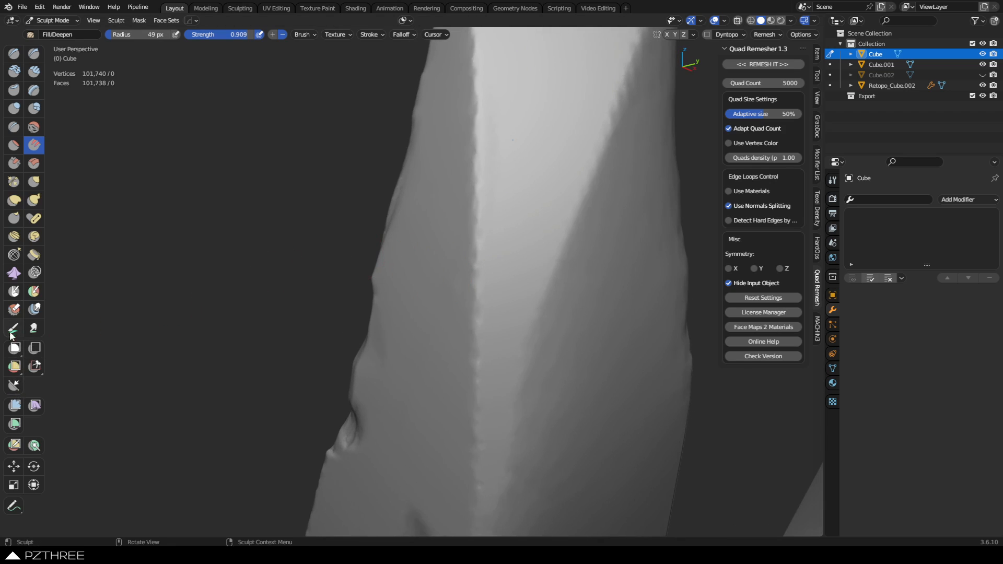
click(14, 291)
mouse_move(416, 242)
middle_down()
mouse_move(493, 287)
mouse_move(435, 260)
middle_up()
mouse_move(435, 260)
mouse_down()
mouse_move(442, 241)
mouse_move(427, 259)
mouse_move(438, 245)
mouse_up()
key(ctrl+z)
key(shift+f)
click(445, 247)
mouse_move(439, 246)
middle_down()
mouse_move(643, 253)
mouse_move(325, 291)
mouse_move(458, 155)
middle_up()
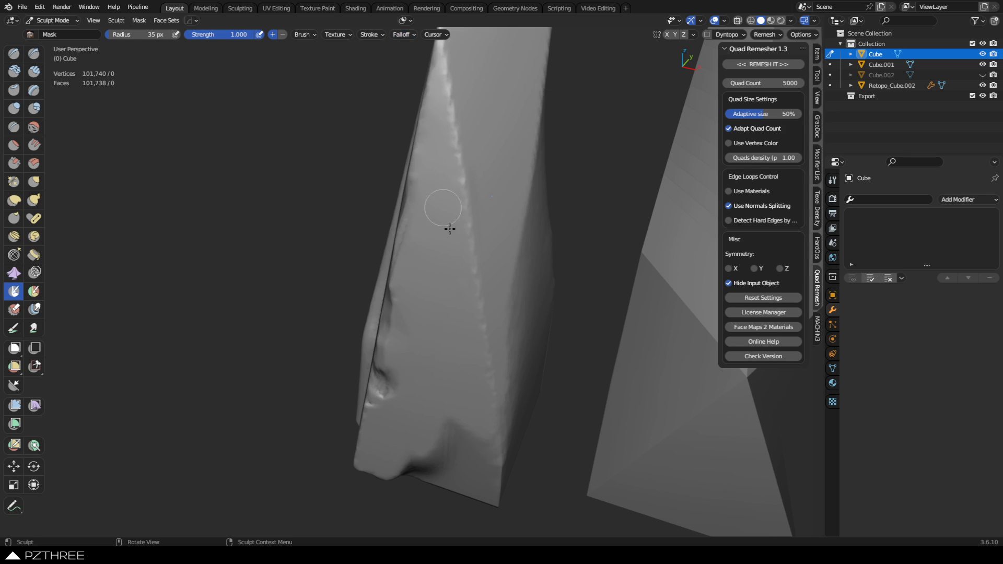
mouse_move(444, 220)
mouse_down()
mouse_move(449, 237)
mouse_move(451, 224)
mouse_up()
In Left Orthographic view, mask four evenly spaced bands along the ridge's outer edge with the brush radius at 49 px
mouse_move(417, 225)
middle_down()
mouse_move(525, 248)
mouse_move(445, 275)
mouse_move(291, 233)
middle_up()
middle_drag(391, 253, 455, 246)
middle_drag(414, 293, 647, 242)
mouse_move(708, 152)
shift+middle_down()
mouse_move(506, 187)
mouse_move(573, 275)
mouse_move(647, 291)
shift+middle_up()
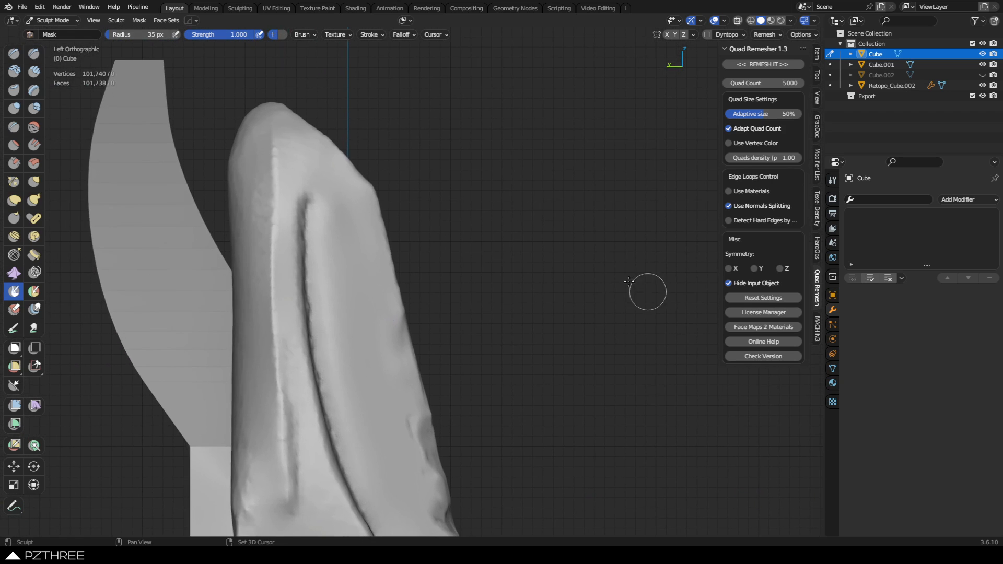
ctrl+middle_drag(428, 229, 426, 225)
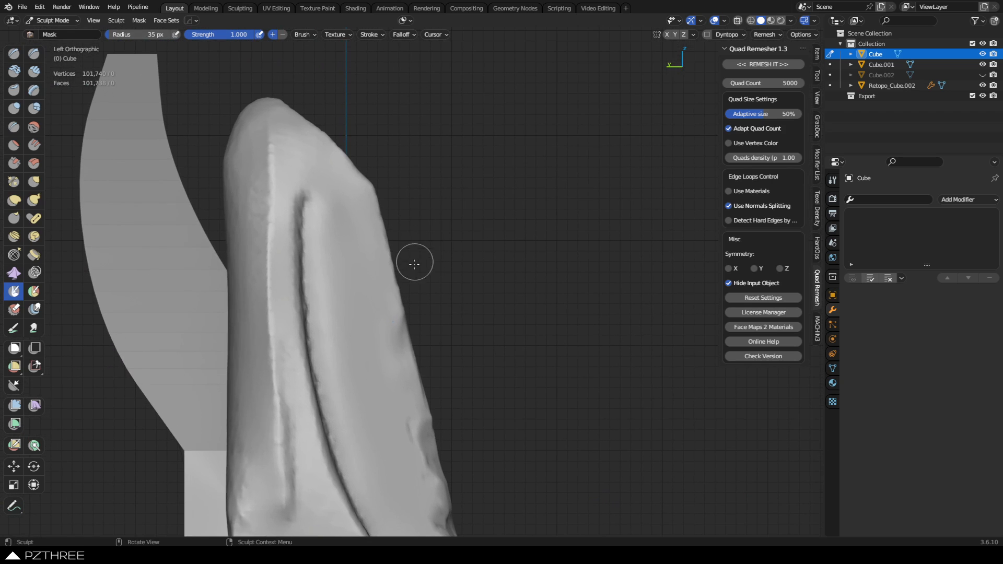
ctrl+middle_drag(416, 289, 424, 226)
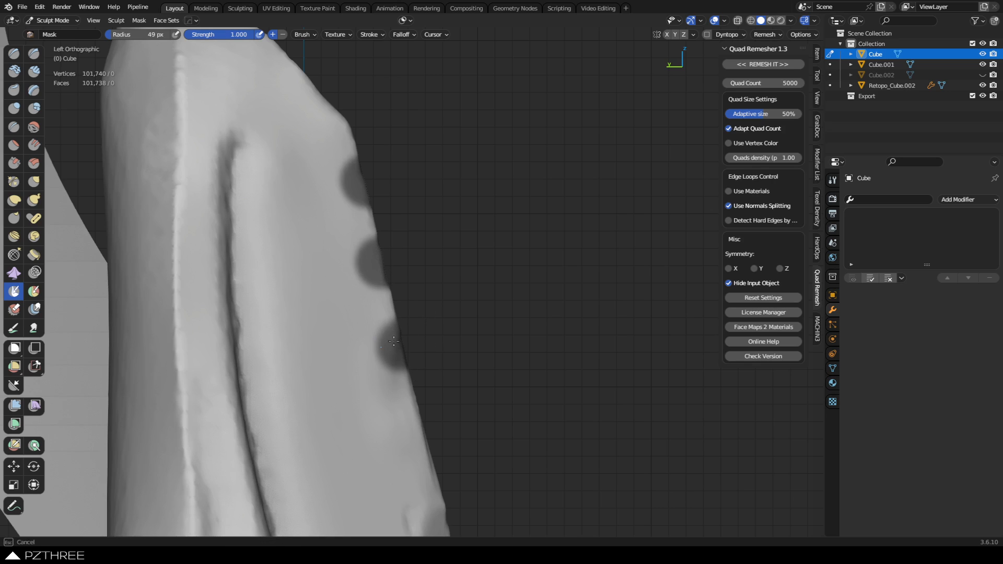
mouse_move(454, 304)
ctrl+middle_down()
mouse_move(453, 386)
mouse_move(418, 233)
mouse_move(392, 201)
ctrl+middle_up()
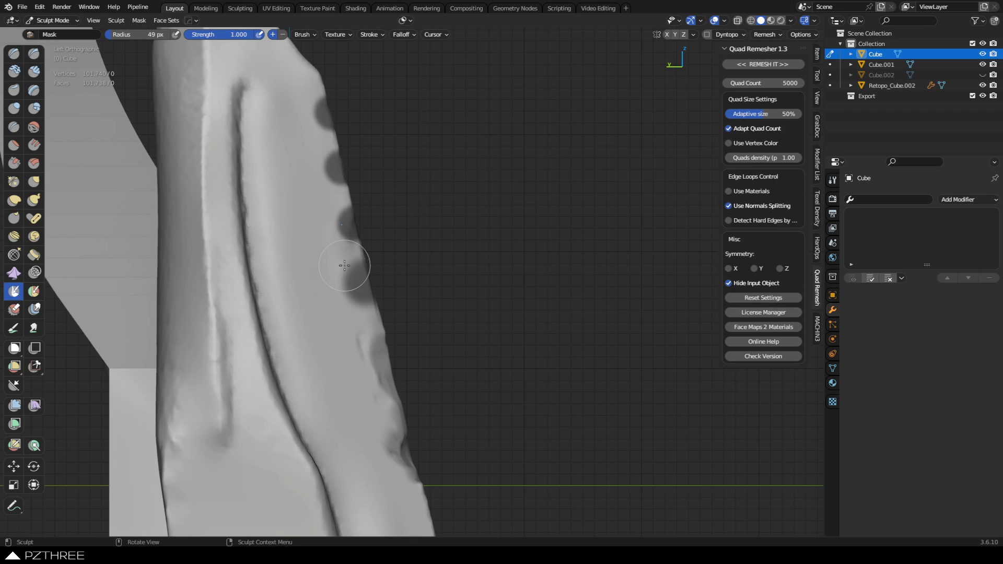
shift+middle_drag(382, 361, 329, 279)
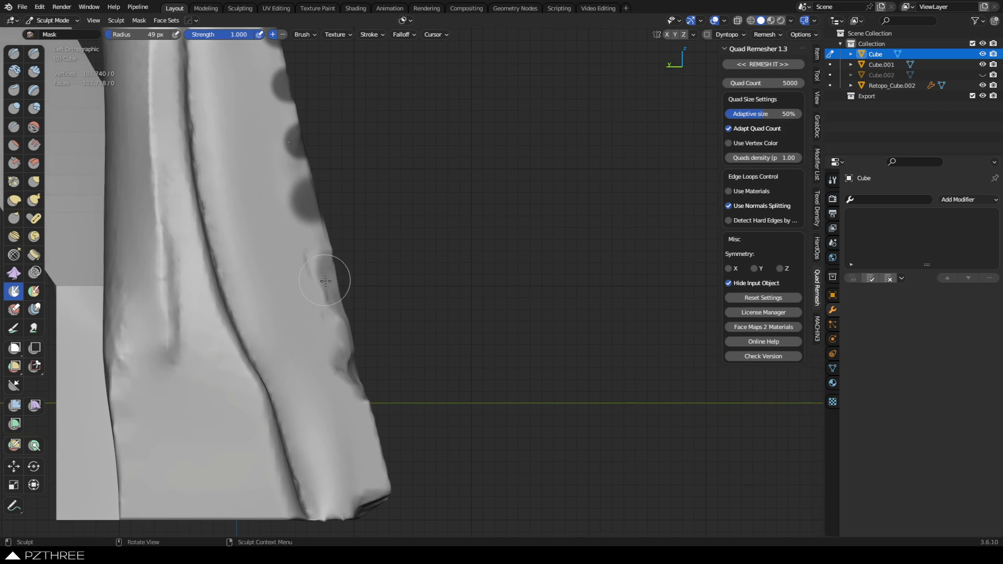
Mask two more bands farther down the ridge edge and invert the mask
click(331, 260)
key(ctrl+z)
drag(337, 267, 335, 259)
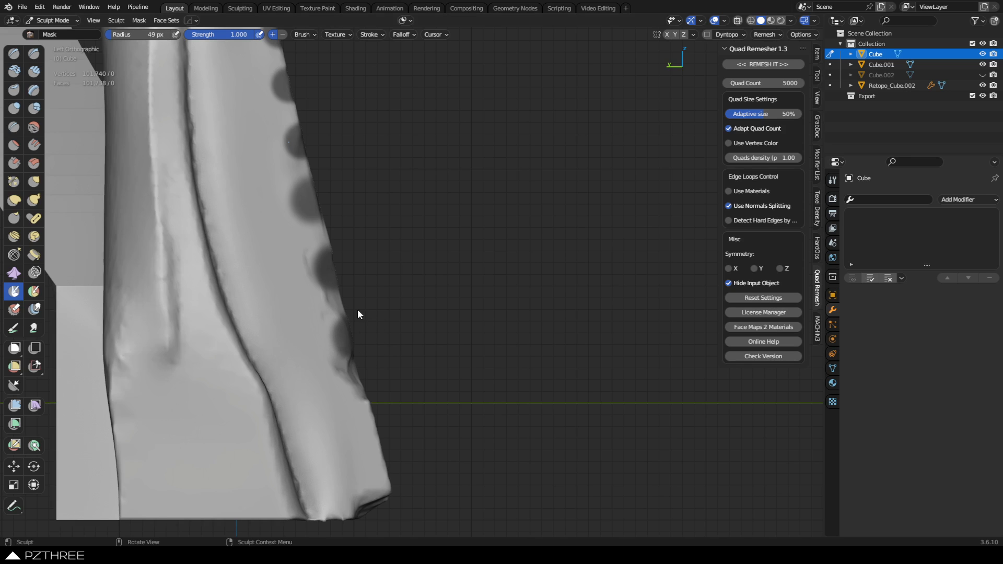
mouse_move(357, 314)
middle_down()
mouse_move(313, 291)
mouse_move(159, 285)
middle_up()
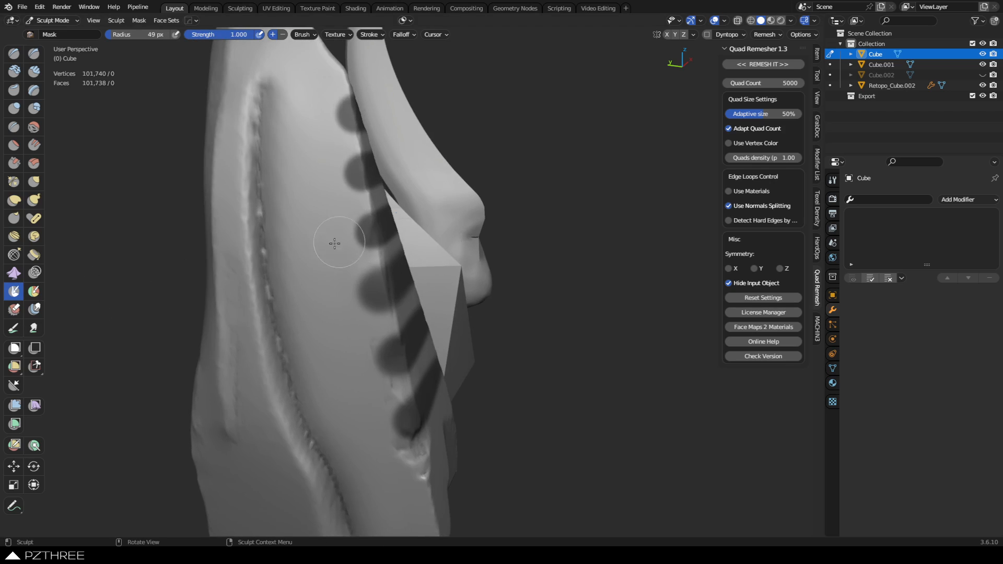
key(a)
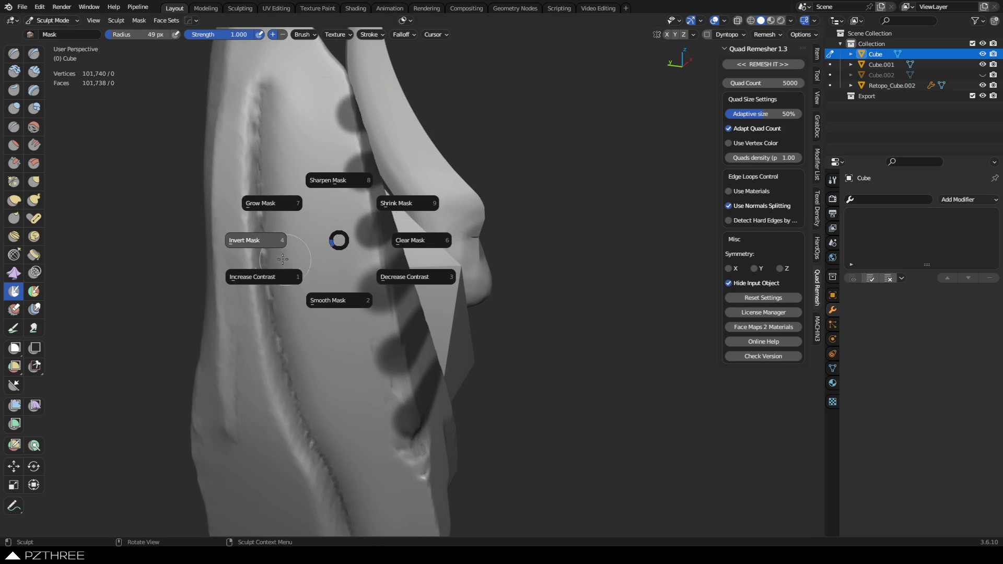
click(259, 240)
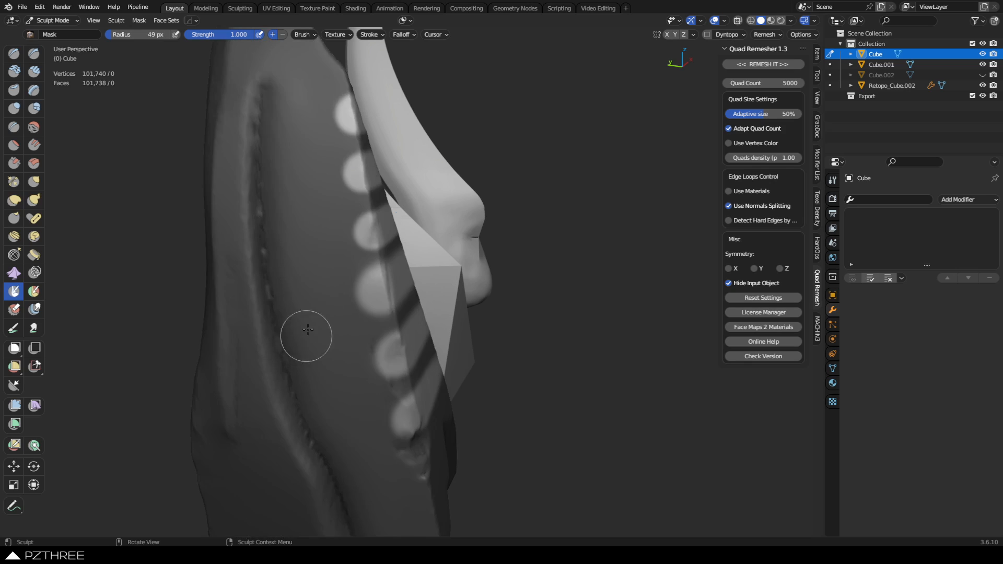
Try to swell the unmasked bands with the Mesh Filter set to Inflate
click(14, 406)
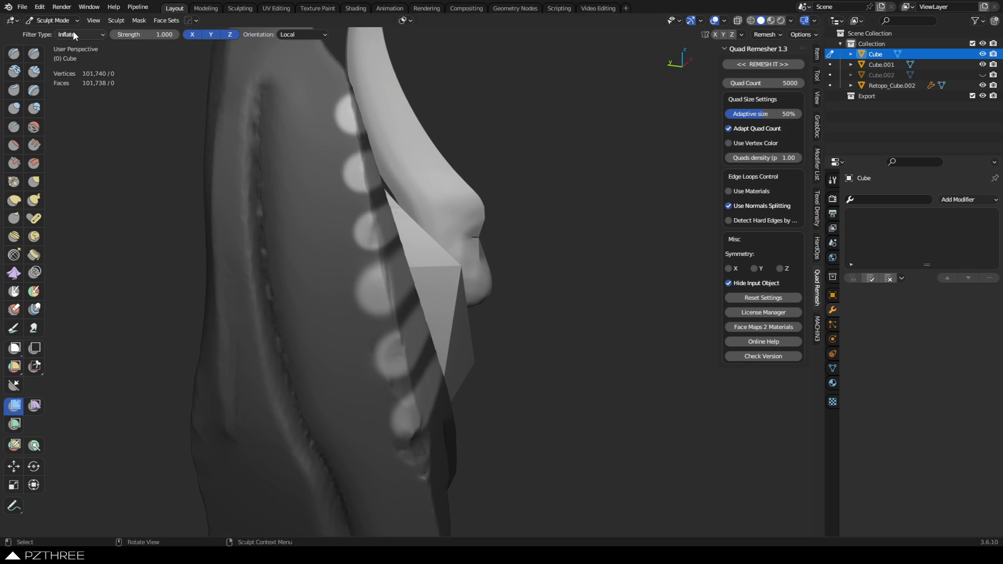
drag(390, 277, 303, 287)
key(ctrl+z)
Raise the six unmasked bands into bulging segments with the Draw brush at radius 72 px and strength 0.500
click(11, 59)
middle_drag(439, 196, 420, 203)
key(f)
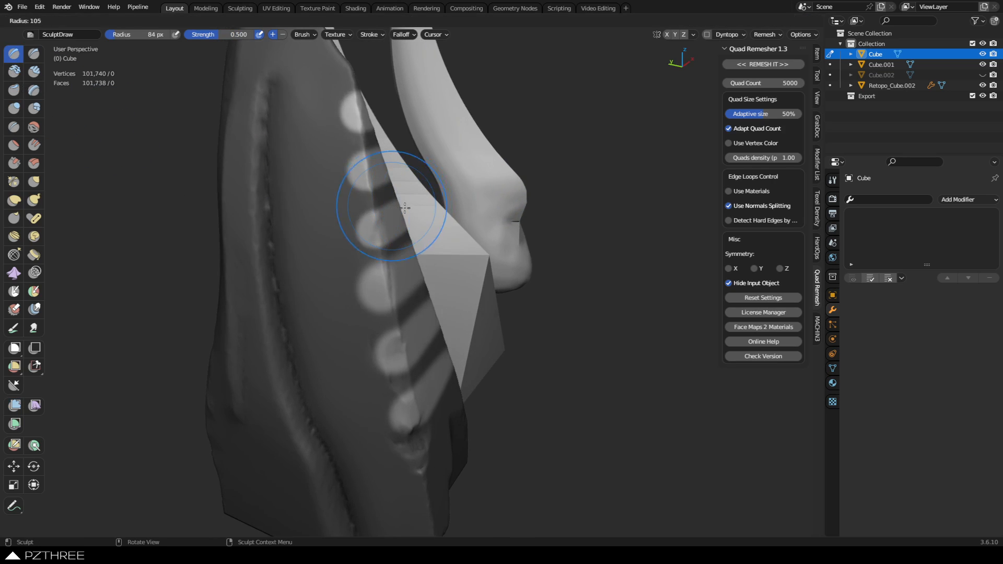
click(453, 204)
mouse_move(360, 117)
mouse_down()
mouse_move(379, 121)
mouse_move(418, 361)
mouse_move(444, 410)
mouse_up()
mouse_move(444, 410)
middle_down()
mouse_move(441, 329)
mouse_move(450, 324)
middle_up()
key(f)
click(469, 319)
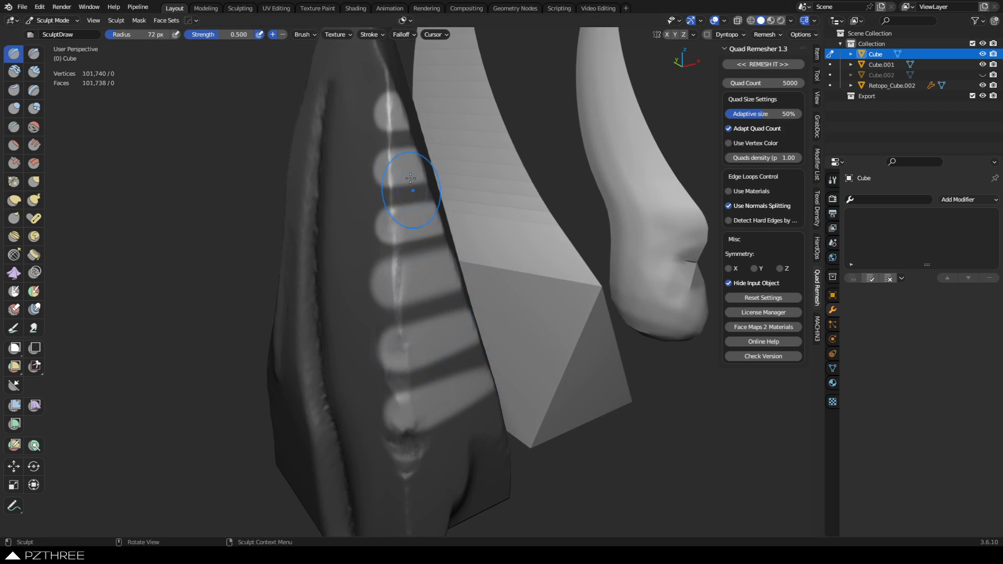
mouse_move(398, 118)
mouse_down()
mouse_move(441, 366)
mouse_move(423, 289)
mouse_move(417, 163)
mouse_move(430, 389)
mouse_move(441, 222)
mouse_move(474, 333)
mouse_up()
mouse_move(426, 226)
mouse_down()
mouse_move(431, 274)
mouse_move(421, 291)
mouse_move(418, 147)
mouse_move(459, 269)
mouse_up()
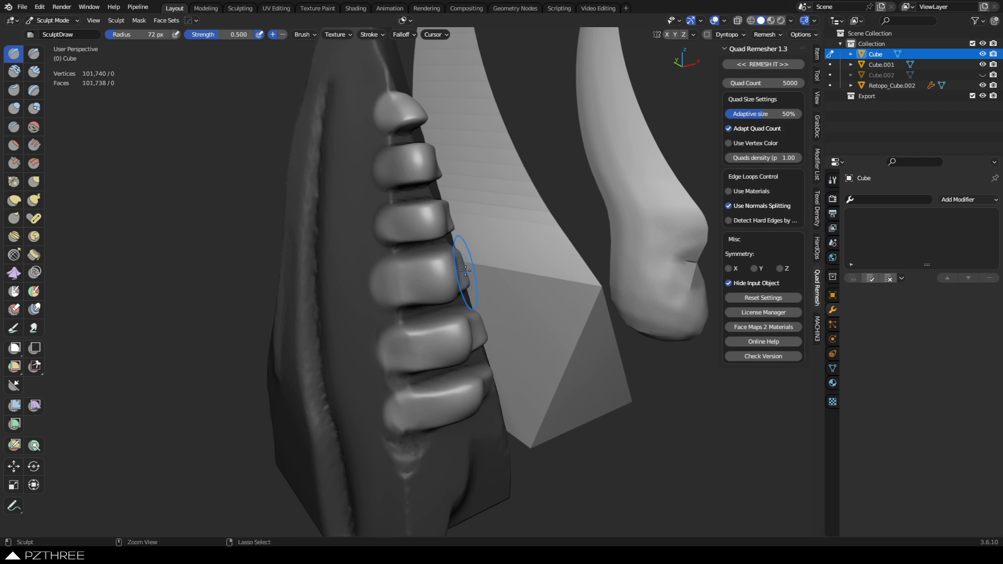
middle_drag(459, 269, 408, 272)
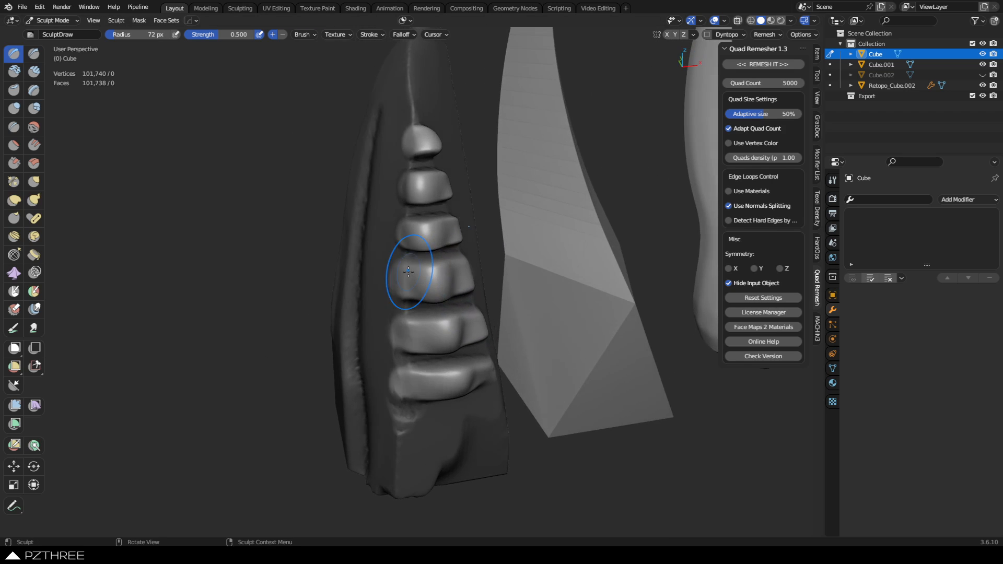
Pinch the raised segments with the Pinch/Magnify brush at radius 112 px and strength 0.739, and voxel remesh the sculpt
click(14, 181)
mouse_move(398, 258)
mouse_down()
mouse_move(414, 173)
mouse_move(427, 359)
mouse_move(443, 339)
mouse_move(447, 425)
mouse_up()
mouse_move(448, 425)
middle_down()
mouse_move(318, 337)
mouse_move(331, 346)
mouse_move(504, 284)
mouse_move(463, 265)
mouse_move(487, 243)
mouse_move(622, 224)
middle_up()
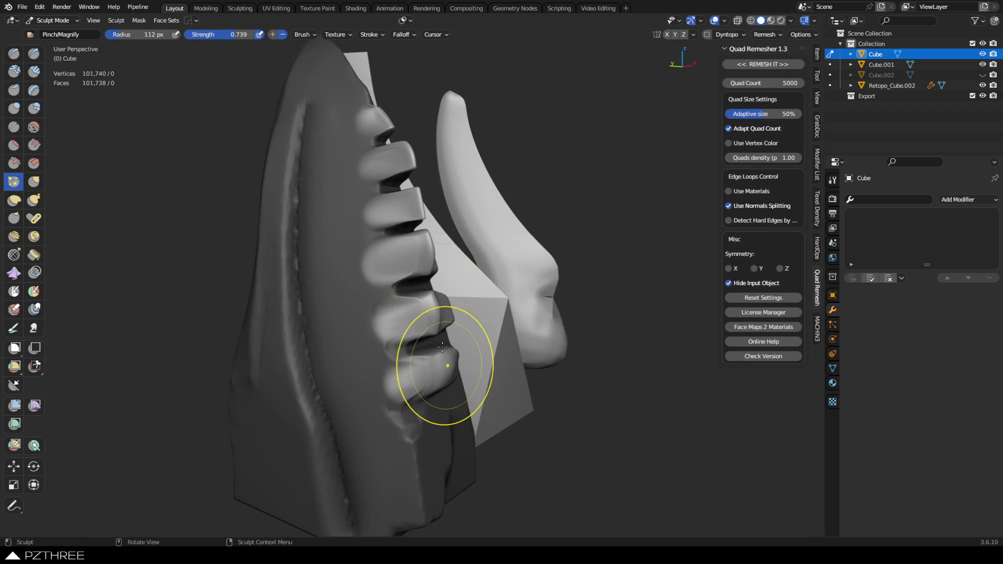
mouse_move(439, 381)
middle_down()
mouse_move(406, 303)
mouse_move(365, 347)
mouse_move(359, 293)
mouse_move(334, 302)
middle_up()
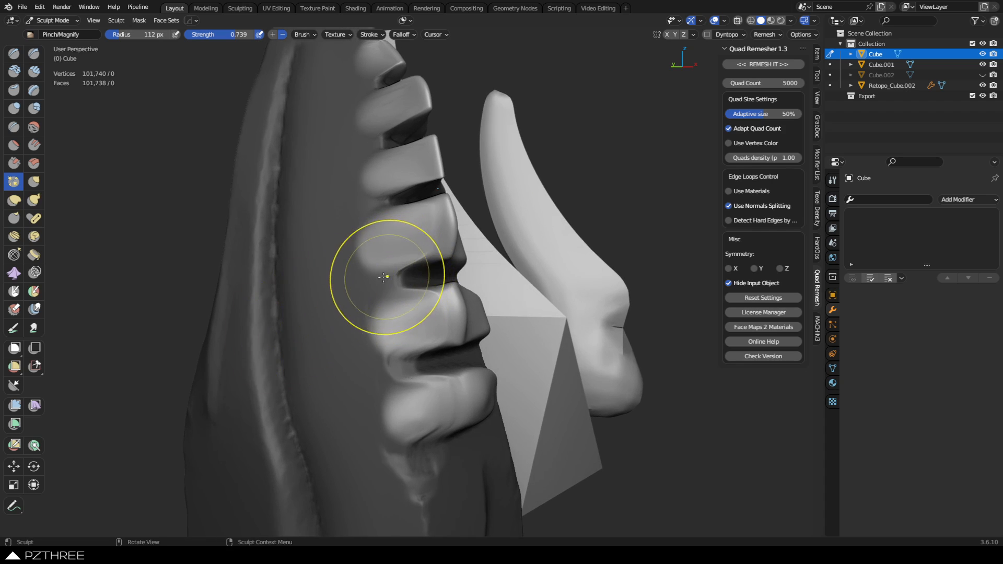
key(ctrl+r)
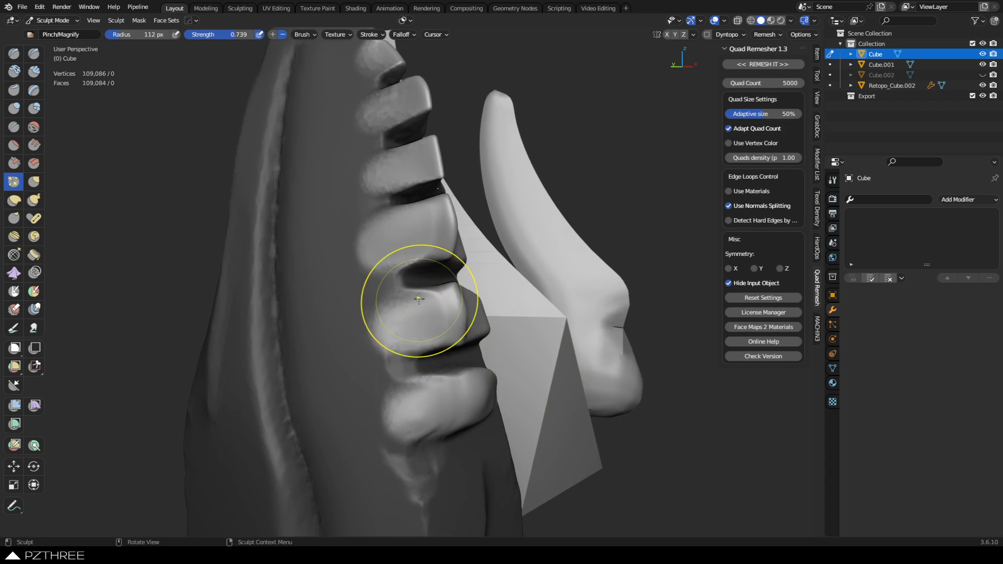
mouse_move(416, 291)
middle_down()
mouse_move(459, 314)
mouse_move(451, 307)
mouse_move(325, 374)
middle_up()
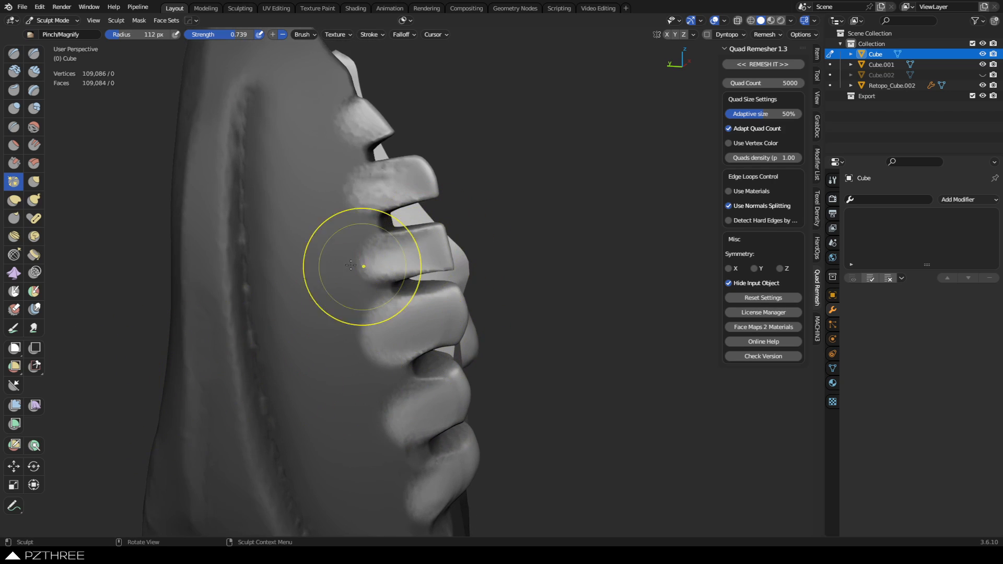
Activate the Move transform tool for the sculpt's unmasked raised segments
click(14, 467)
mouse_move(437, 313)
middle_down()
mouse_move(417, 256)
mouse_move(376, 230)
mouse_move(367, 237)
mouse_move(385, 230)
mouse_move(398, 240)
middle_up()
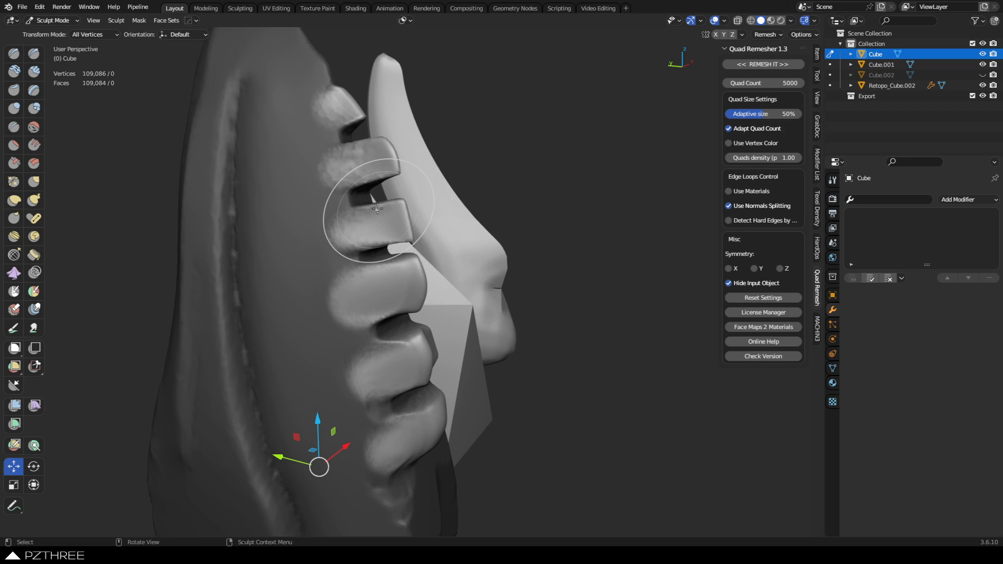
middle_drag(452, 211, 453, 200)
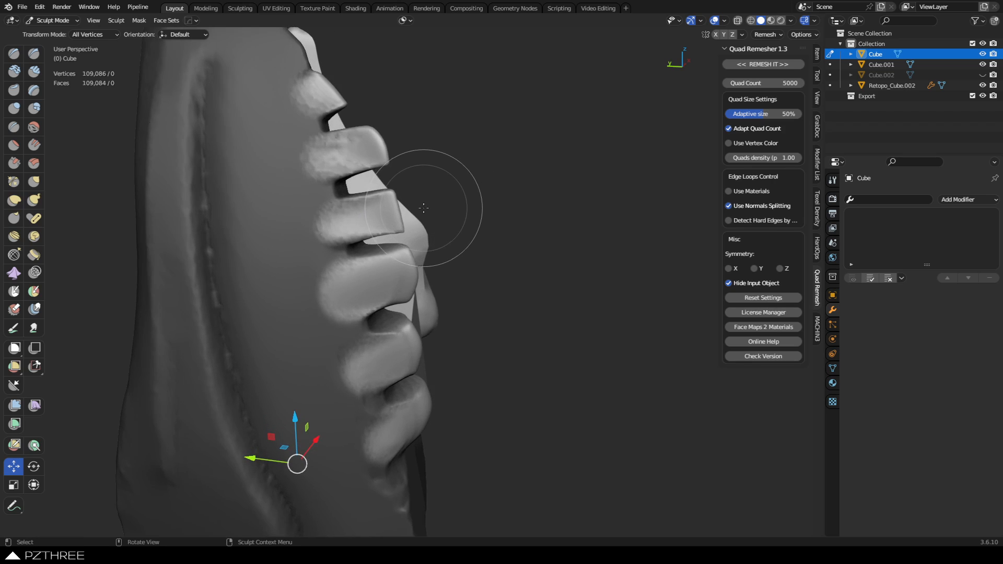
middle_drag(447, 197, 455, 196)
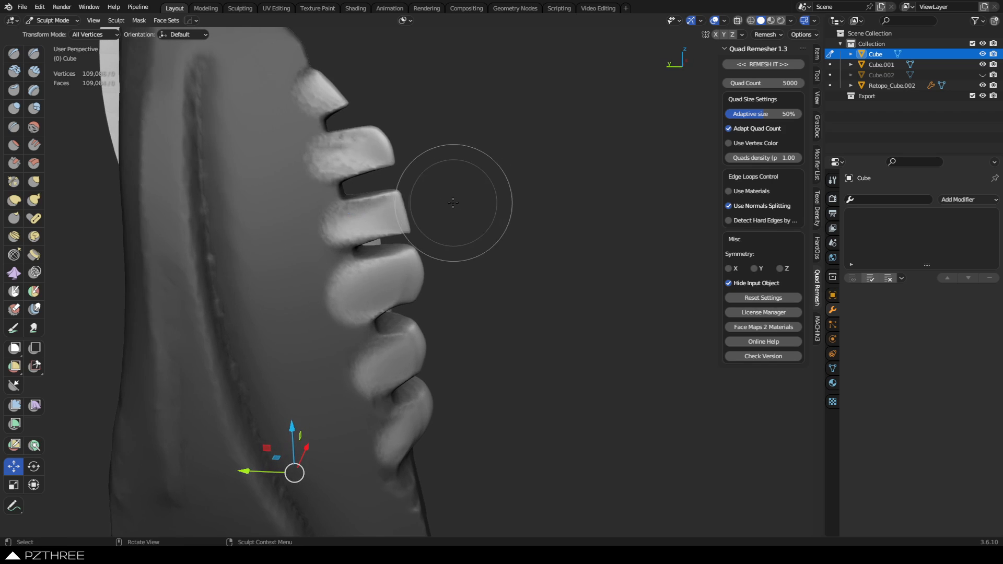
Examine the Set Pivot options, including Pivot to Surface Under Cursor and its shortcut assignment
click(137, 20)
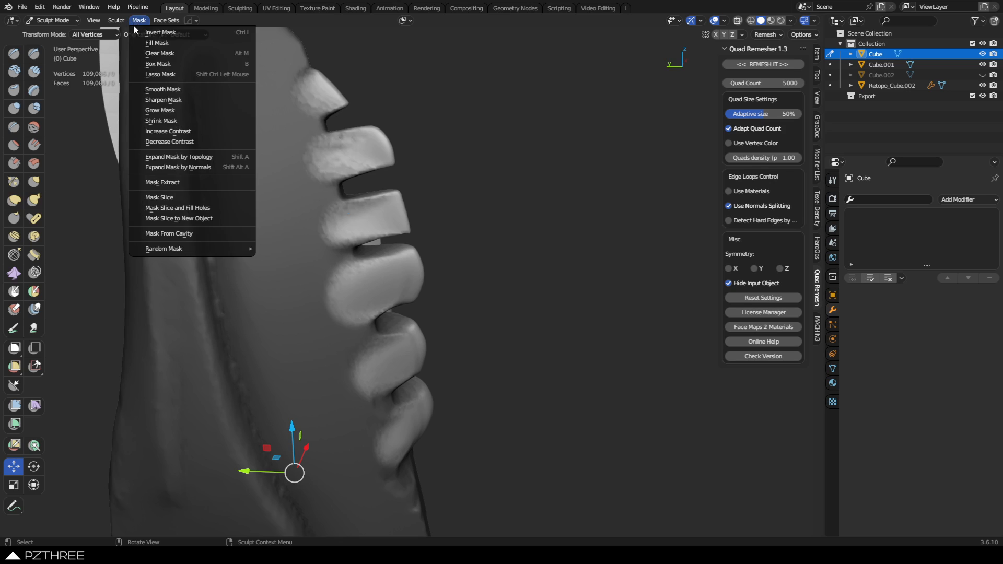
click(117, 21)
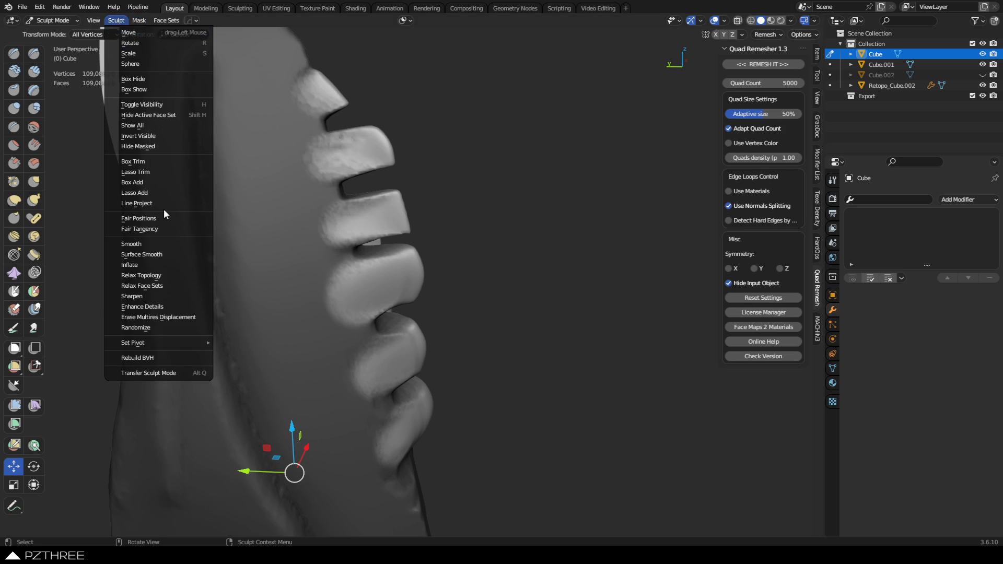
mouse_move(174, 341)
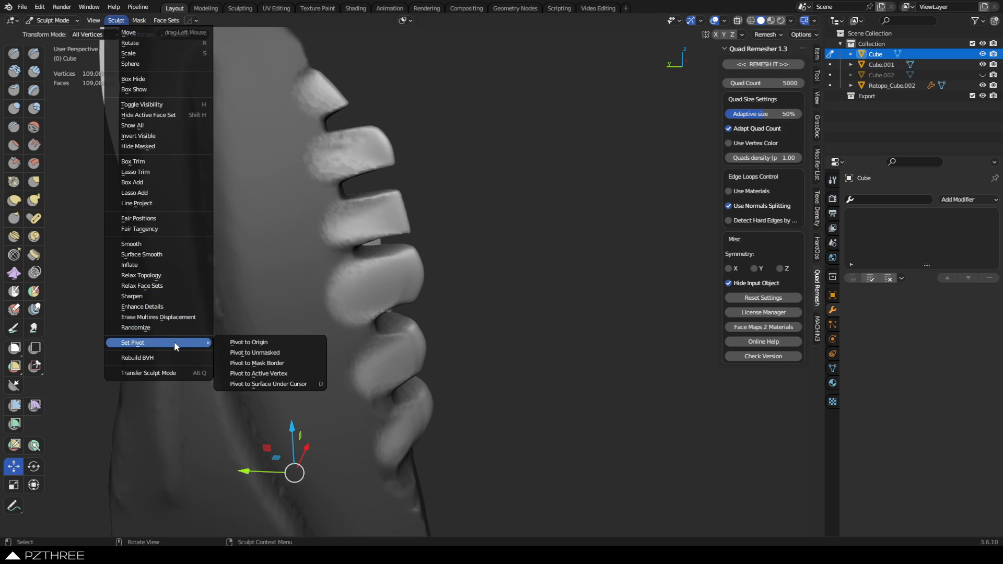
click(308, 384)
right_click(298, 391)
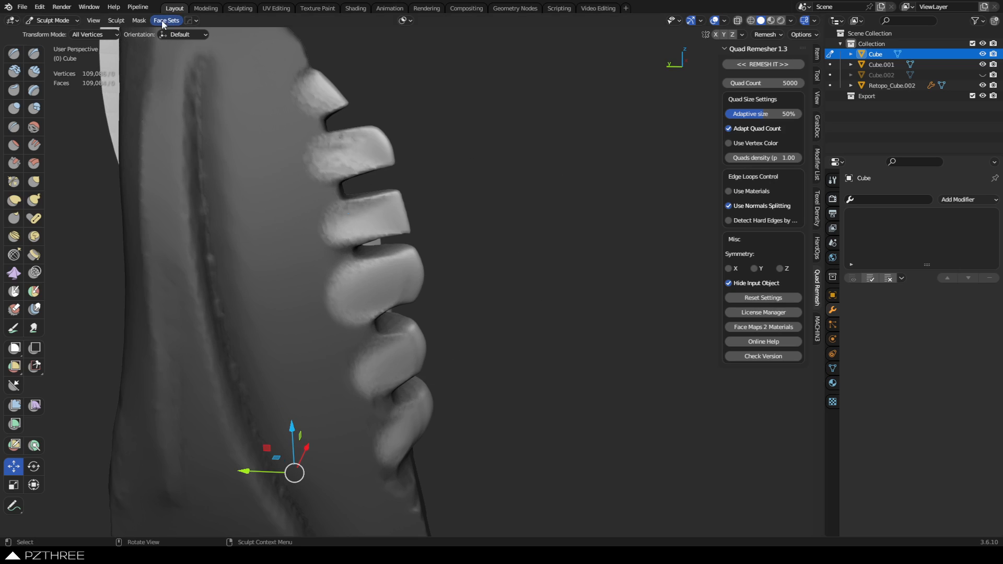
click(139, 20)
mouse_move(215, 248)
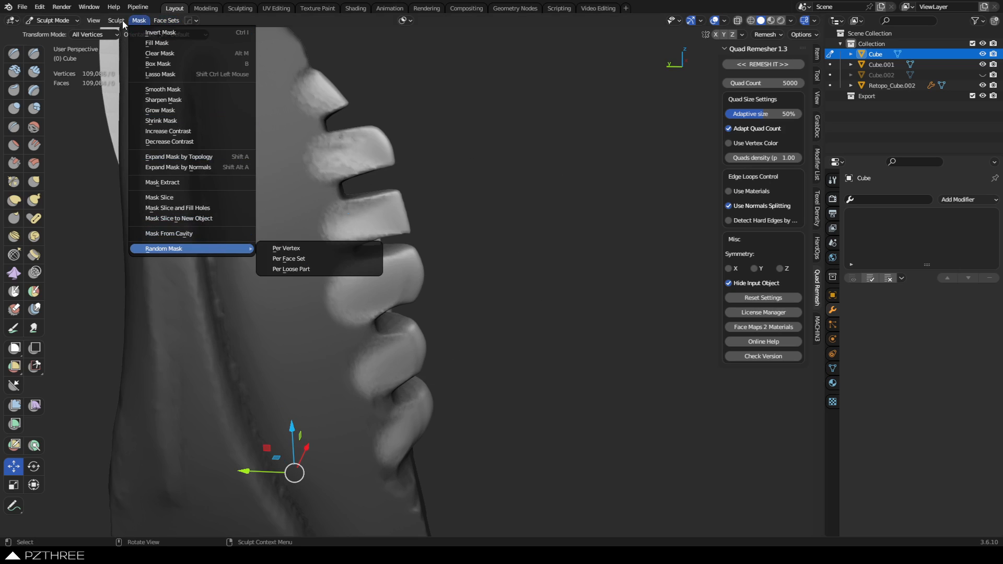
mouse_move(116, 20)
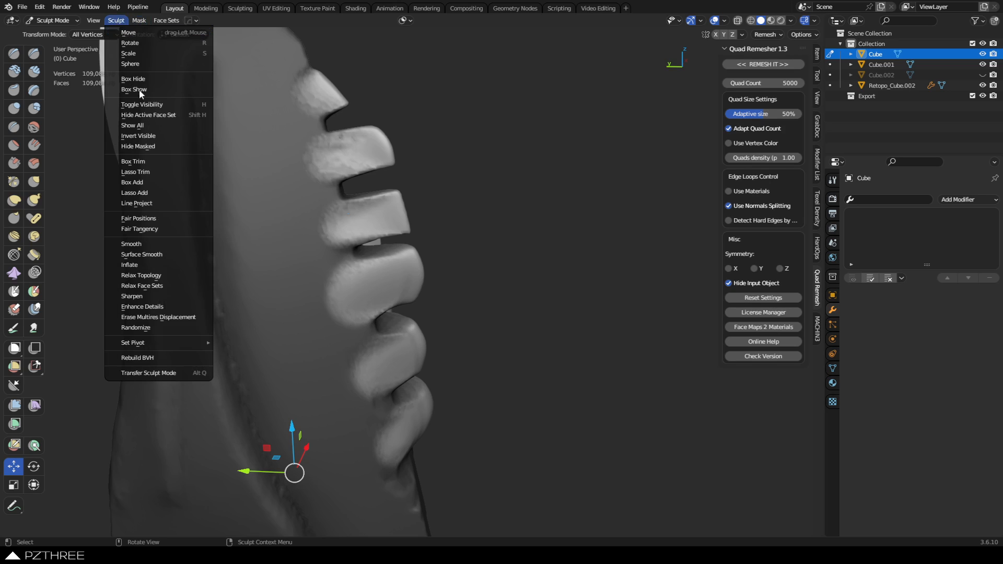
right_click(275, 385)
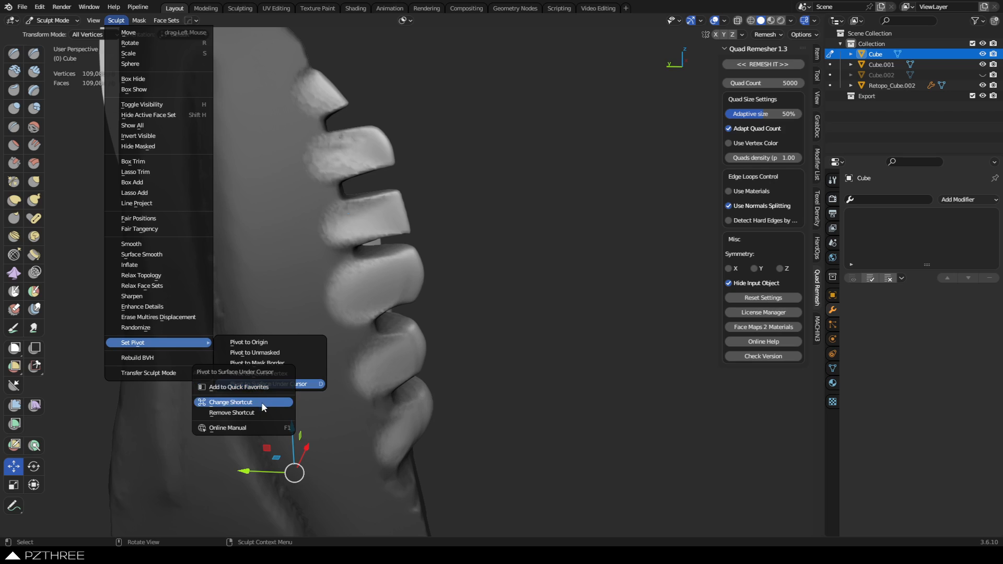
click(290, 387)
Place the transform pivot on the surface of the fourth raised segment from the tip
shift+middle_drag(426, 248, 417, 267)
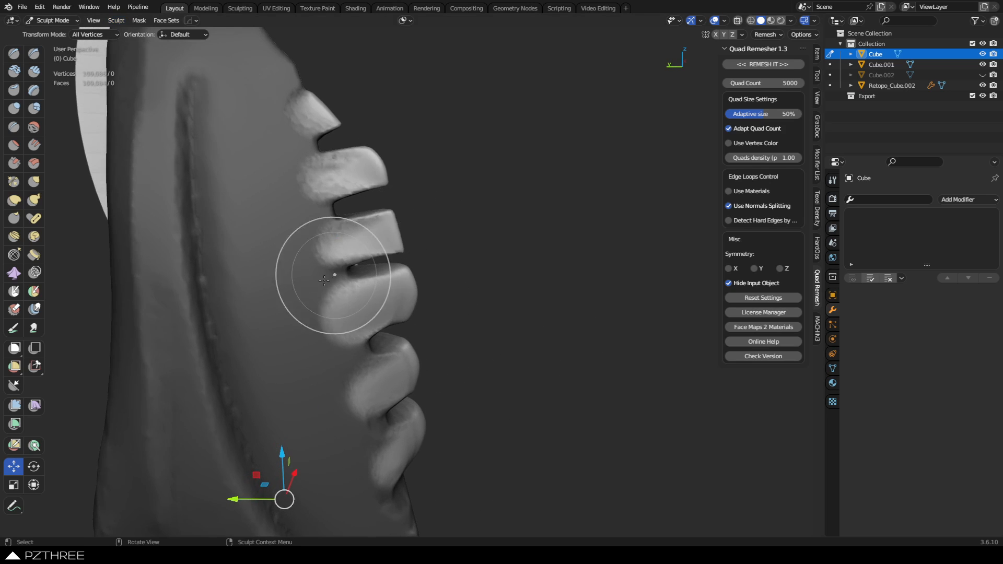
shift+right_click(390, 236)
middle_drag(520, 244, 333, 281)
shift+right_click(393, 283)
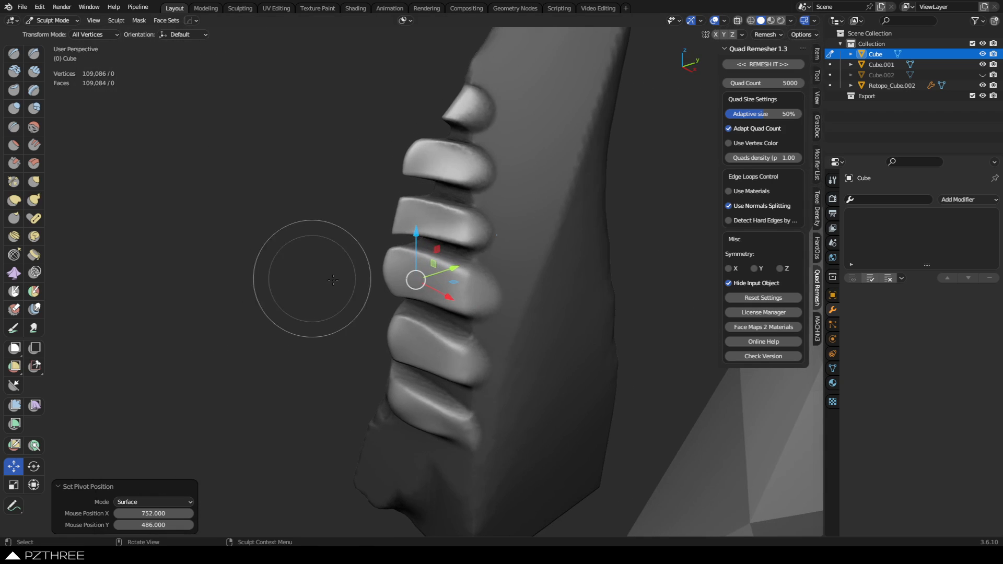
shift+right_click(395, 268)
Try to scale the unmasked segments along global X by a factor of -0.300
middle_drag(506, 271, 608, 155)
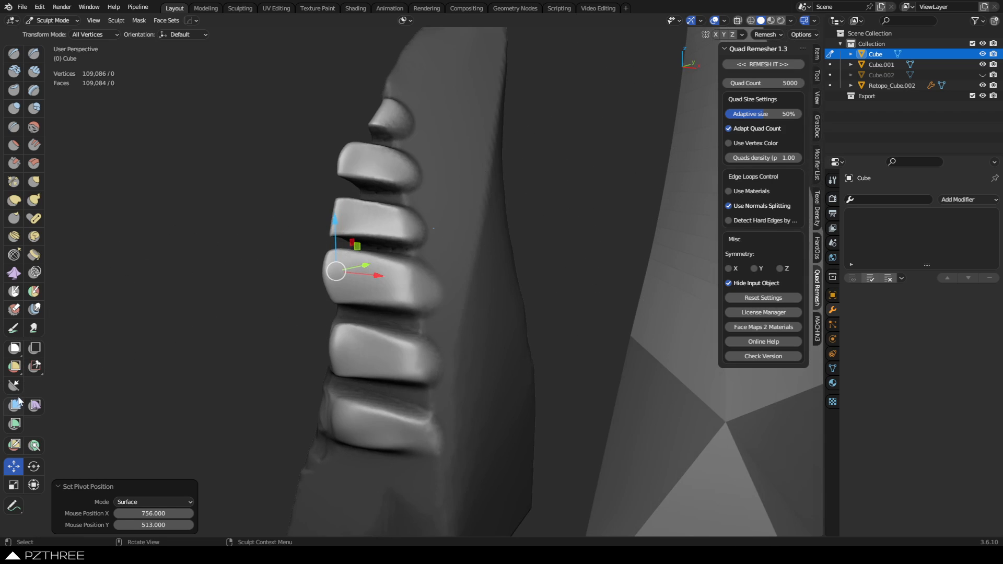
mouse_move(396, 260)
middle_down()
mouse_move(380, 263)
mouse_move(442, 260)
middle_up()
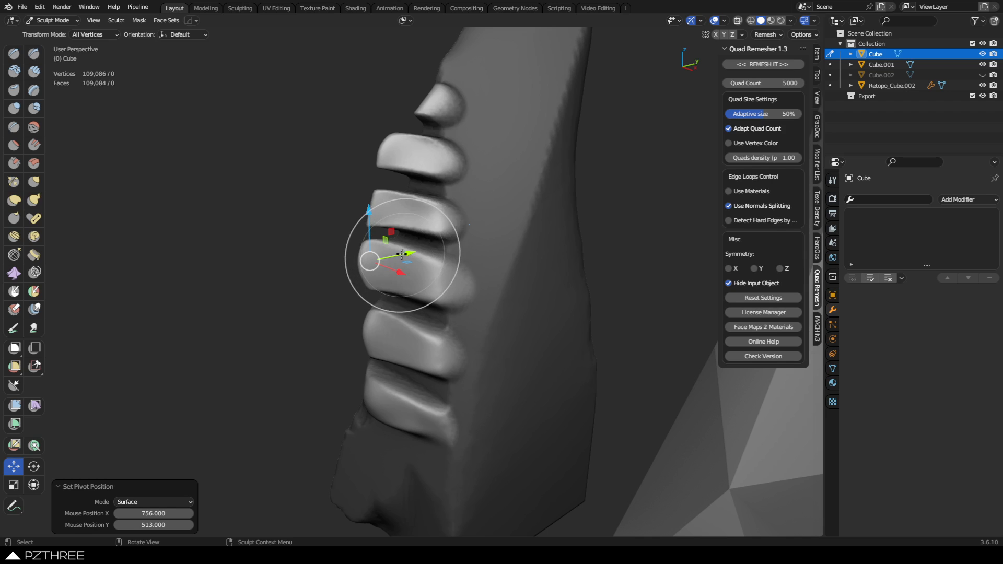
drag(402, 254, 380, 275)
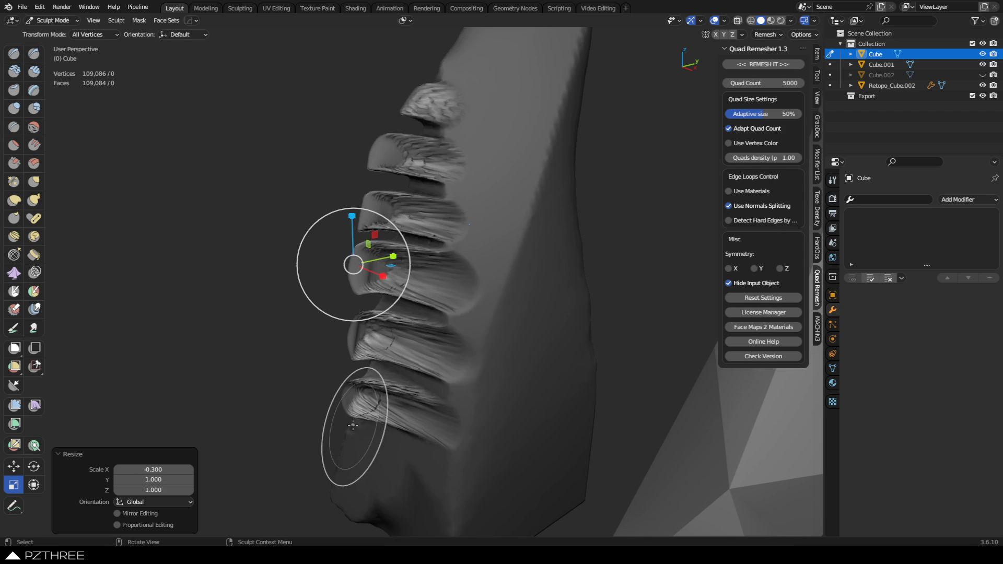
Scale the unmasked segments along X to 0.514 and voxel remesh the sculpt
mouse_move(314, 358)
middle_down()
mouse_move(474, 338)
mouse_move(404, 305)
middle_up()
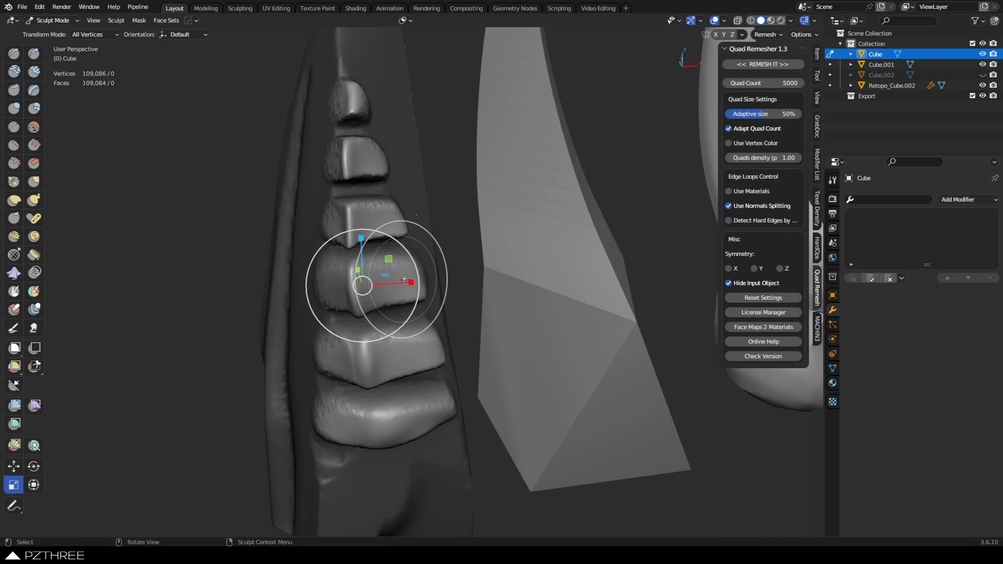
drag(408, 282, 380, 286)
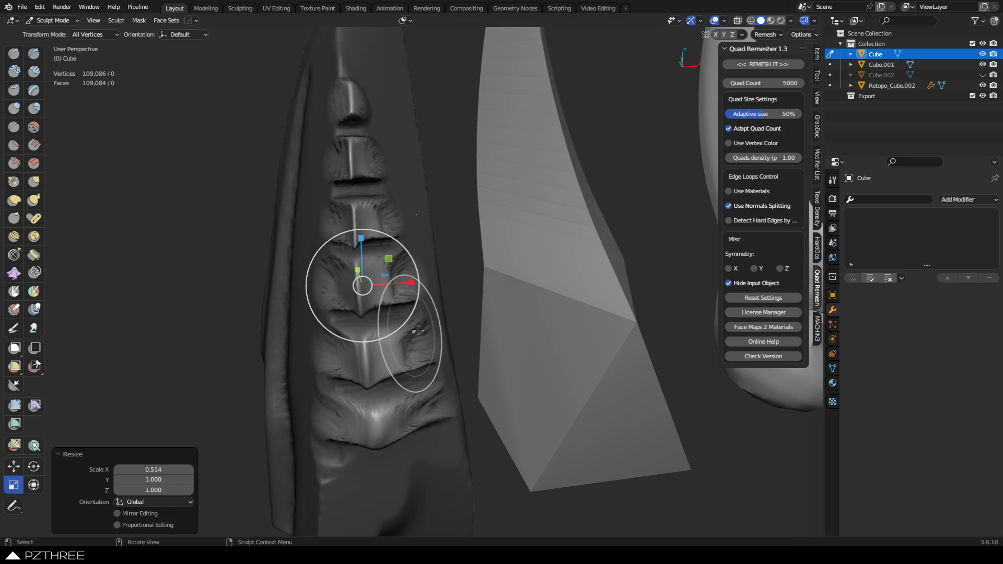
key(ctrl+r)
middle_drag(470, 337, 397, 276)
Shrink the mask once and smooth the rough raised segments with the Mesh Filter set to Smooth at strength 1.000
click(14, 406)
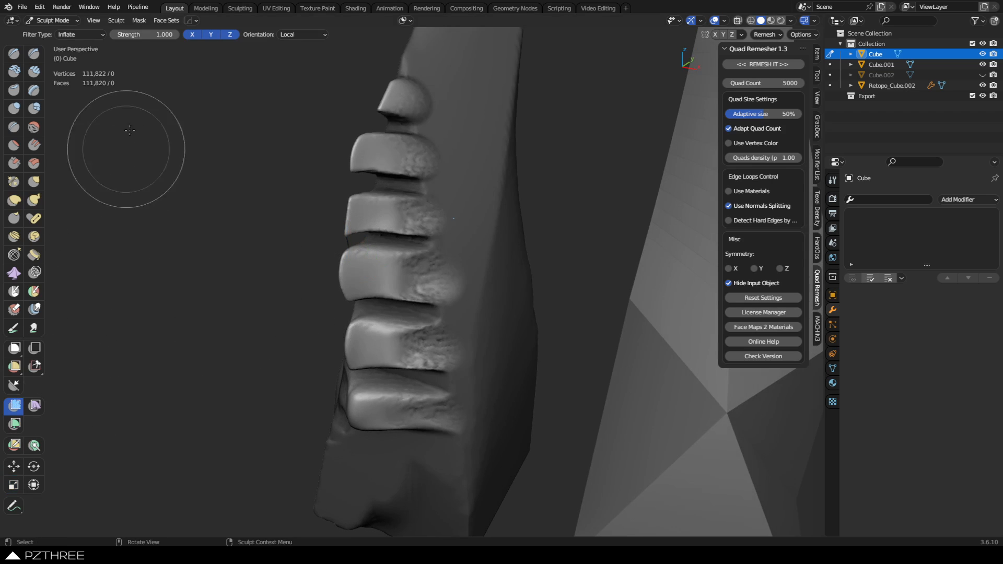
click(83, 34)
click(87, 43)
key(alt+a)
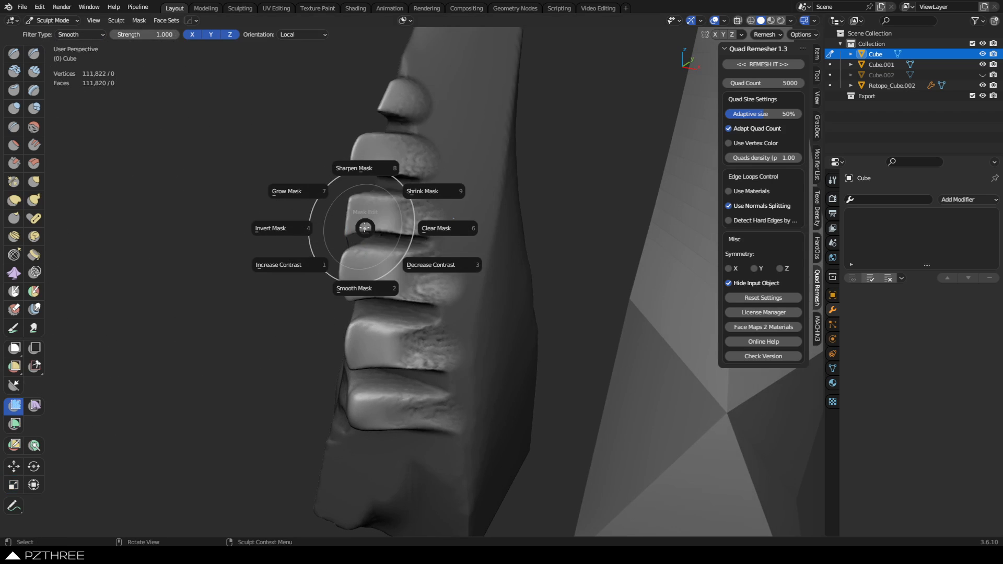
click(425, 191)
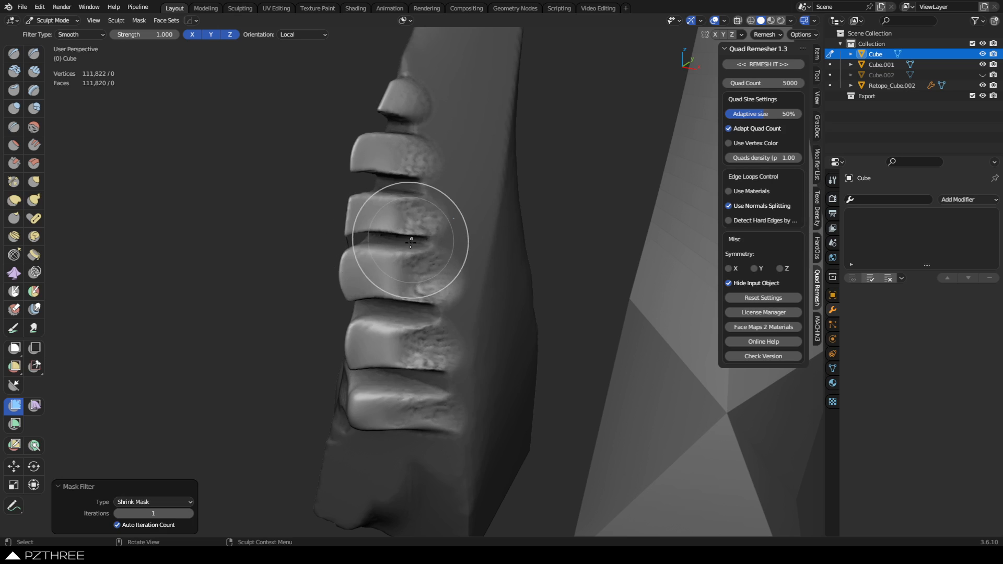
drag(380, 256, 547, 265)
drag(412, 263, 596, 280)
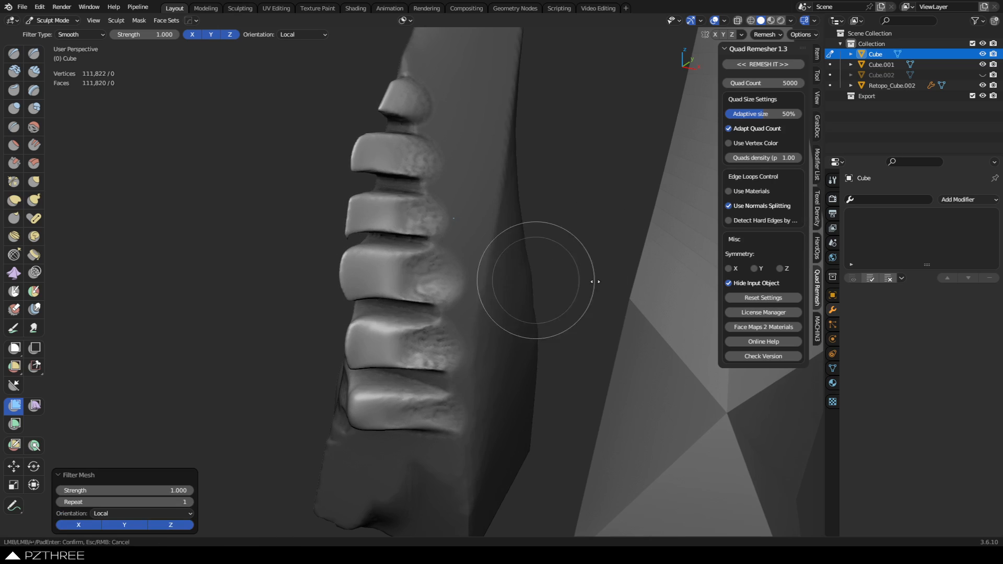
drag(341, 283, 576, 290)
drag(345, 269, 552, 284)
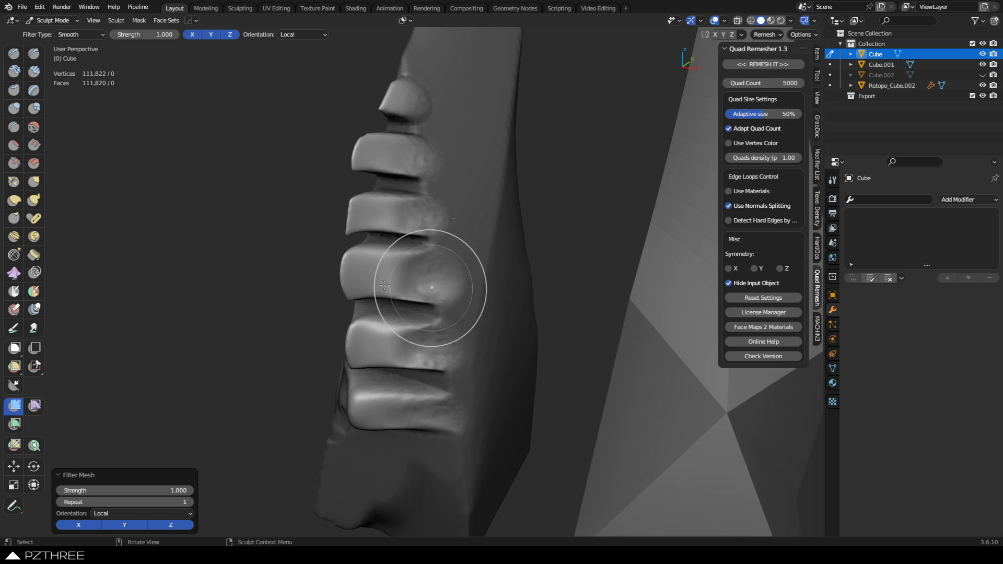
Switch the sculpt to Object Mode and align the view to left orthographic
middle_drag(313, 336, 462, 307)
key(ctrl+Tab)
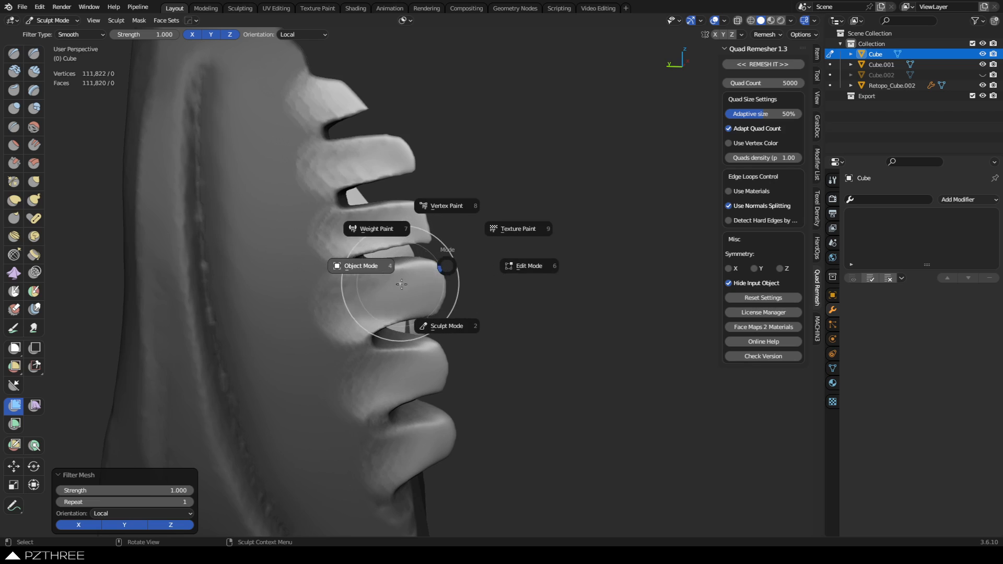
key(Escape)
key(ctrl+Tab)
click(382, 274)
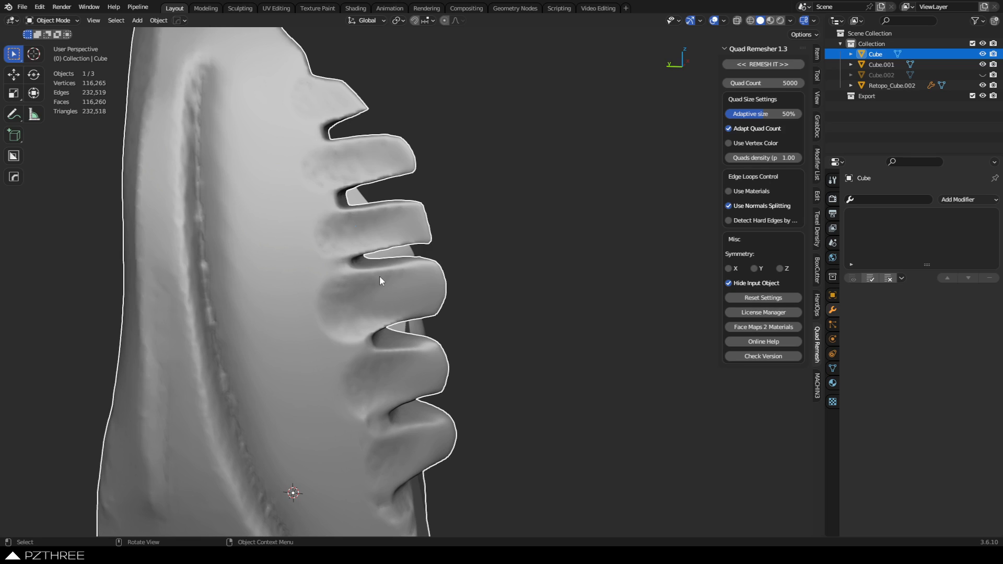
key(ctrl+KP_3)
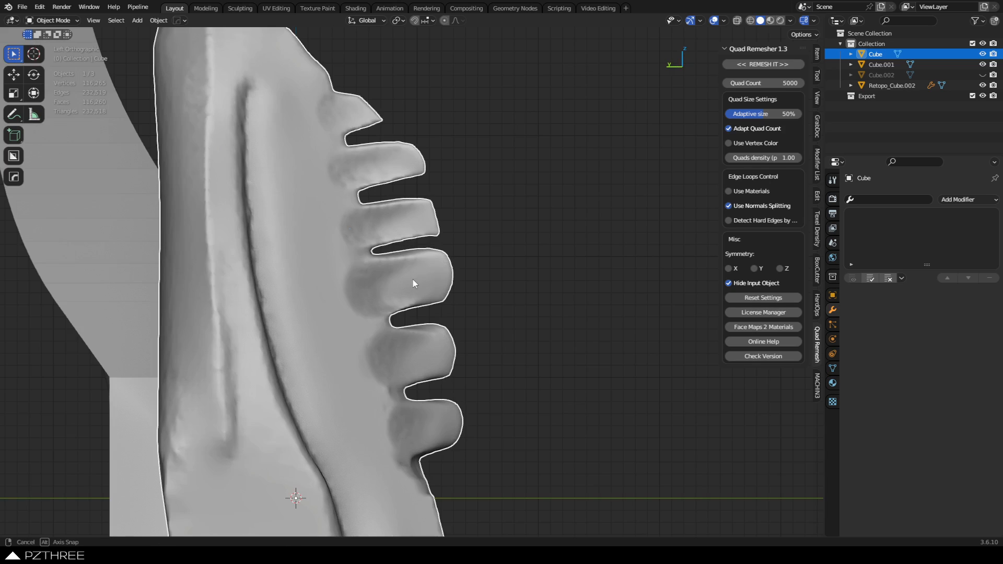
key(ctrl+Tab)
click(416, 316)
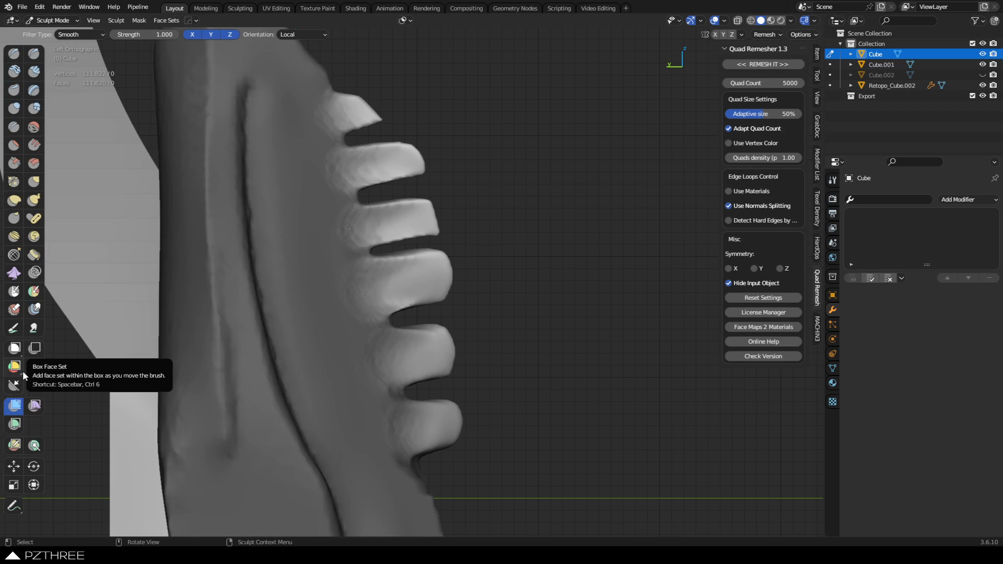
key(ctrl+Tab)
click(392, 321)
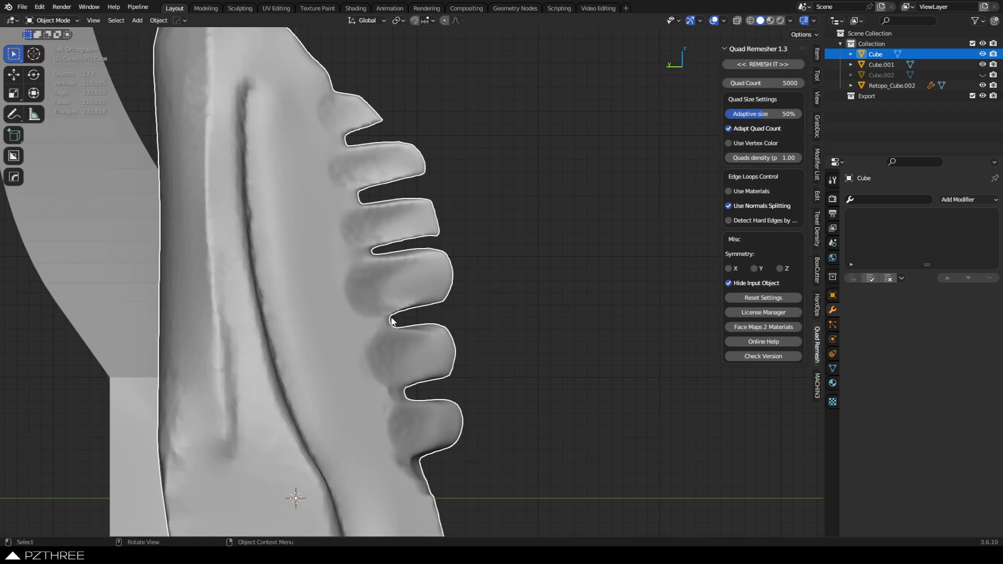
Try adding a plane mesh to the scene, and delete it
shift+middle_drag(485, 286, 452, 309)
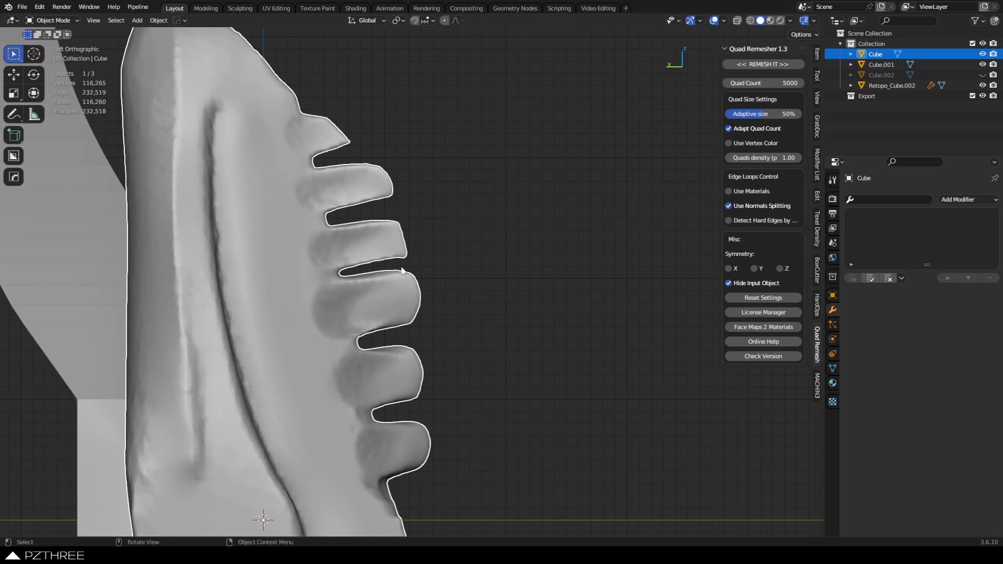
scroll(408, 261, down, 2)
key(shift+a)
mouse_move(405, 259)
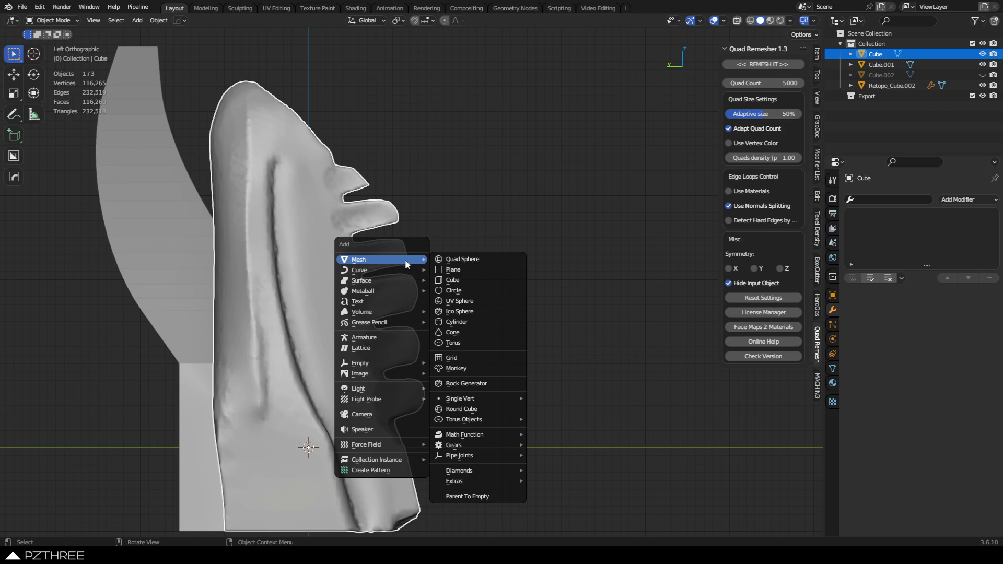
click(447, 270)
key(Delete)
Add a cube mesh to the scene and align the view to front orthographic
key(shift+a)
mouse_move(449, 272)
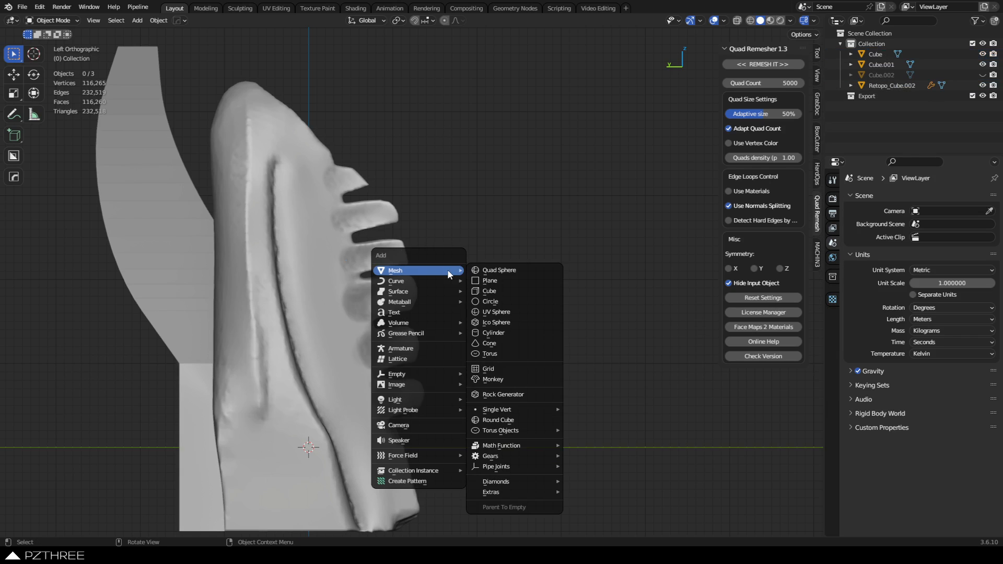
click(490, 293)
drag(0, 0, 0, 0)
click(490, 292)
middle_drag(489, 325, 293, 326)
Move the new cube about -0.89 m in X and 3.86 m in Z, and tilt it beside the sculpt's tip
key(g)
click(537, 179)
key(r)
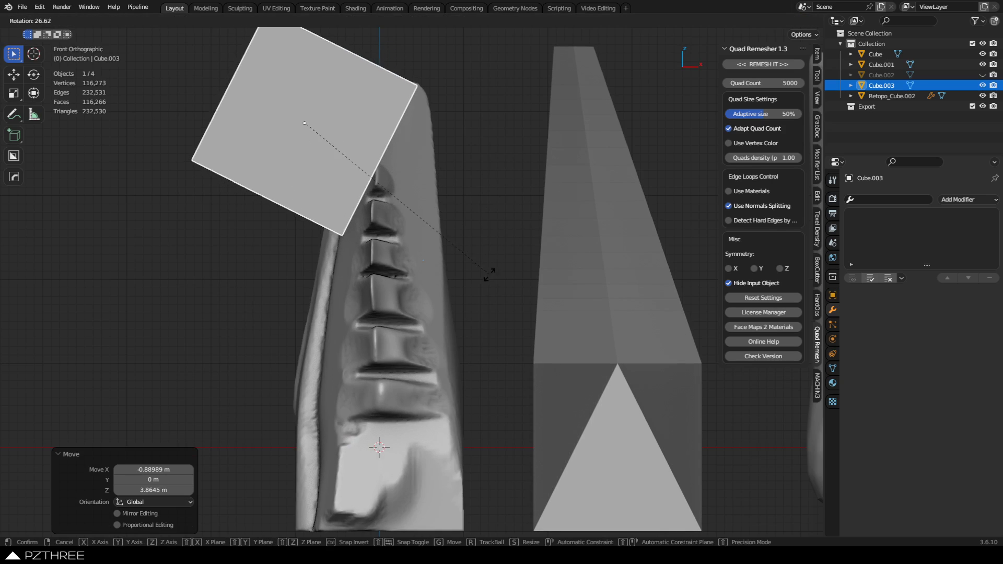
click(469, 295)
Add one centred loop cut around the tilted cube and scale the loop to 0.516
key(Tab)
key(ctrl+r)
click(391, 189)
right_click(390, 188)
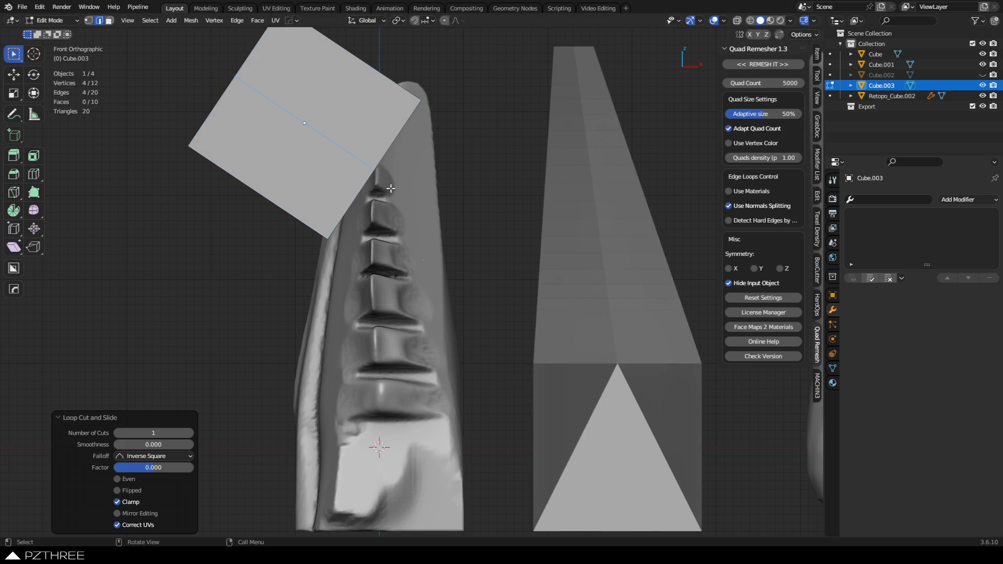
key(s)
click(416, 224)
Bevel the narrowed loop with a 1.65 m width and 19 segments, and return to Object Mode
key(ctrl+b)
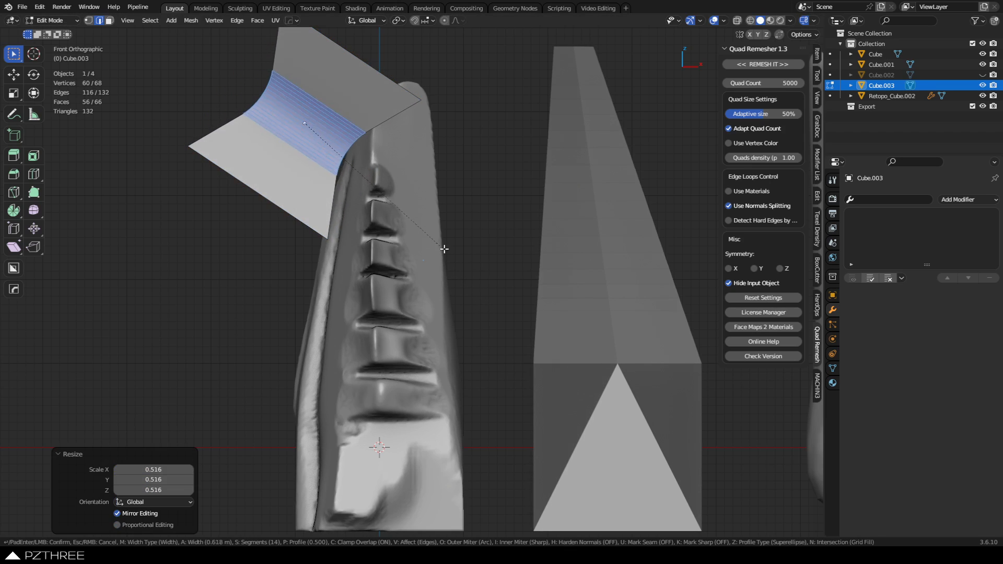
scroll(505, 303, up, 1)
click(506, 304)
key(Tab)
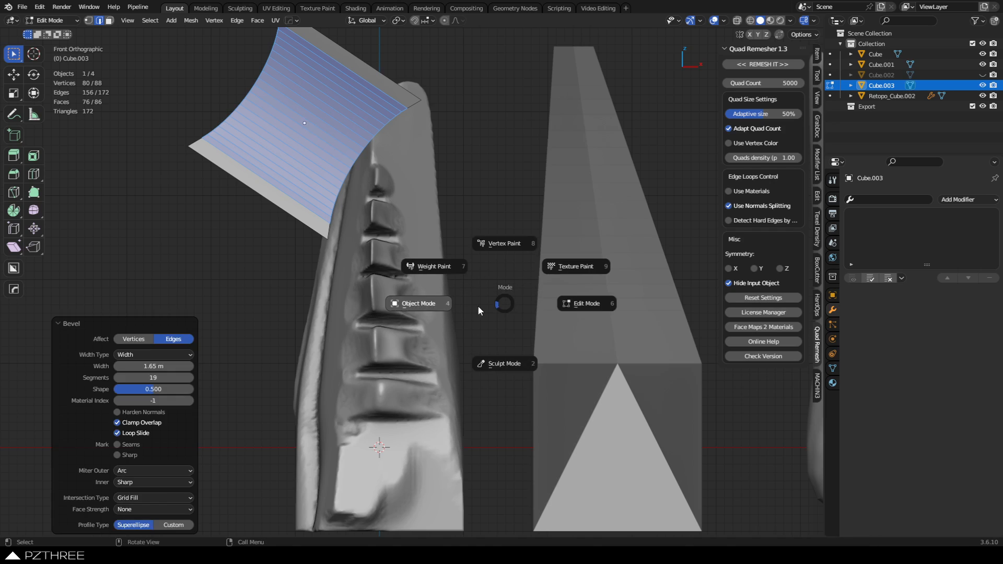
click(471, 308)
Enlarge the curved block and move it about -0.36 m in X and 0.32 m in Z against the sculpt's upper edge
key(s)
click(533, 359)
key(g)
click(502, 333)
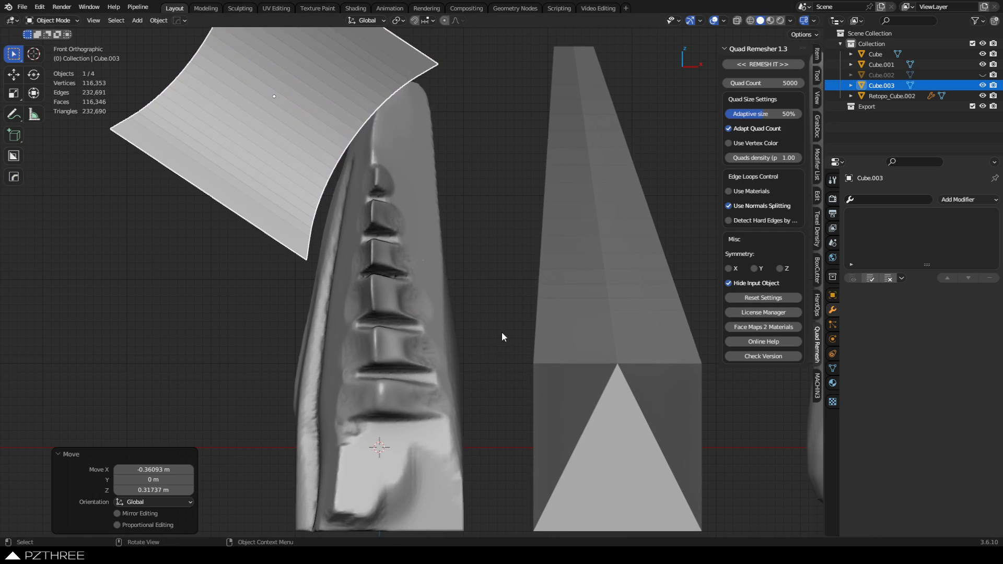
Adjust the curved block's tilt and move it about 0.13 m in X and 0.11 m in Z
key(r)
click(500, 346)
key(g)
click(511, 339)
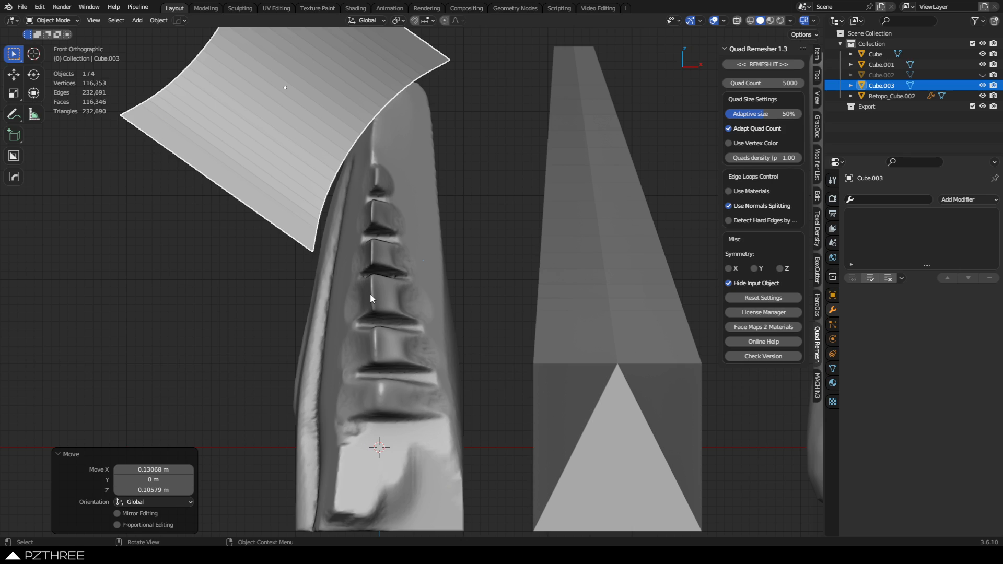
Rotate and reposition the curved block so it overlaps the side of the sculpt's tip
middle_drag(511, 339, 439, 281)
click(399, 331)
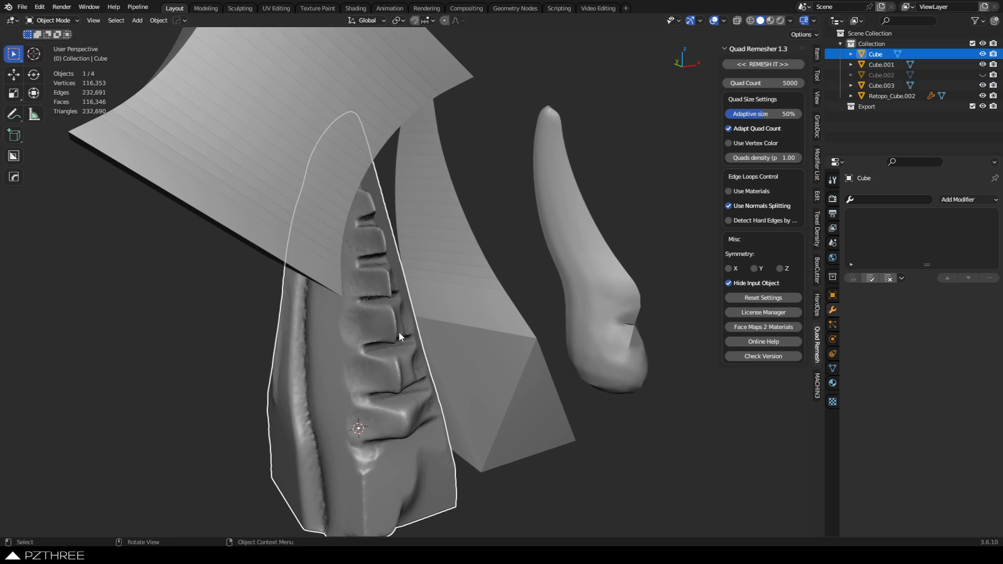
click(563, 306)
middle_drag(588, 273, 357, 205)
click(358, 204)
middle_drag(429, 222, 452, 262)
key(g)
click(428, 211)
key(r)
click(423, 263)
key(g)
click(446, 252)
Subtract the curved block from the Cube with an Auto Boolean Difference and undo the cut
key(ctrl+Tab)
shift+click(391, 231)
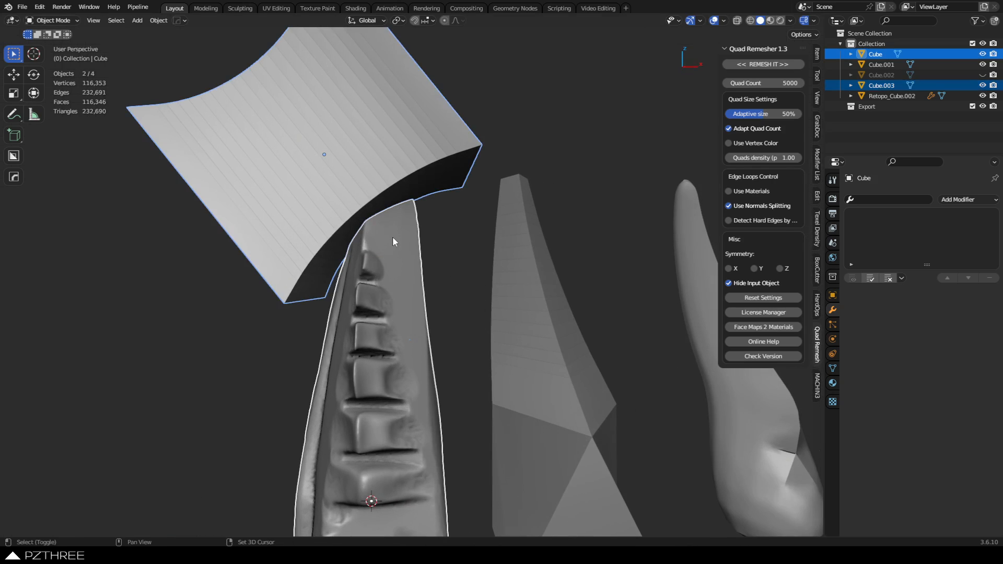
key(shift+ctrl+b)
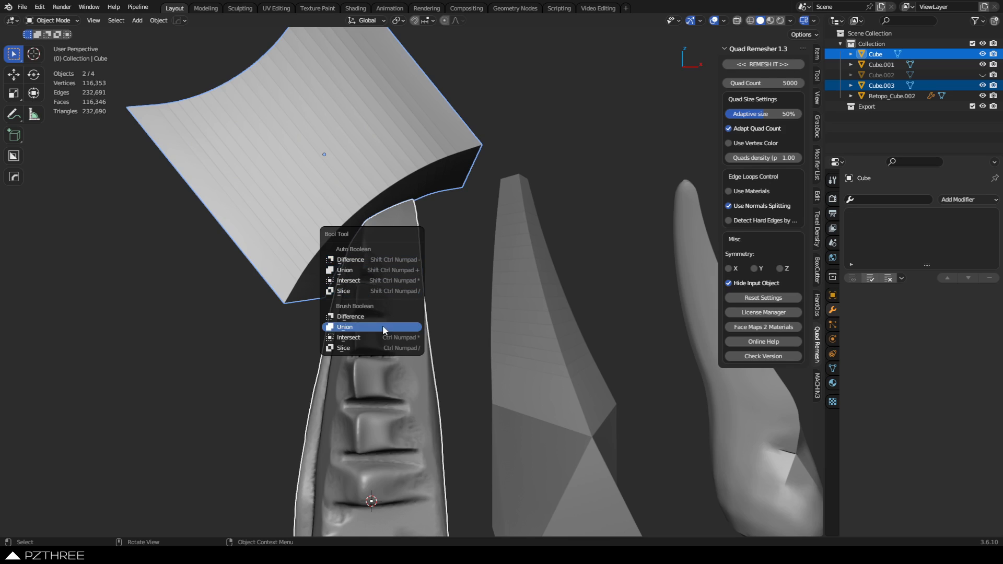
click(370, 257)
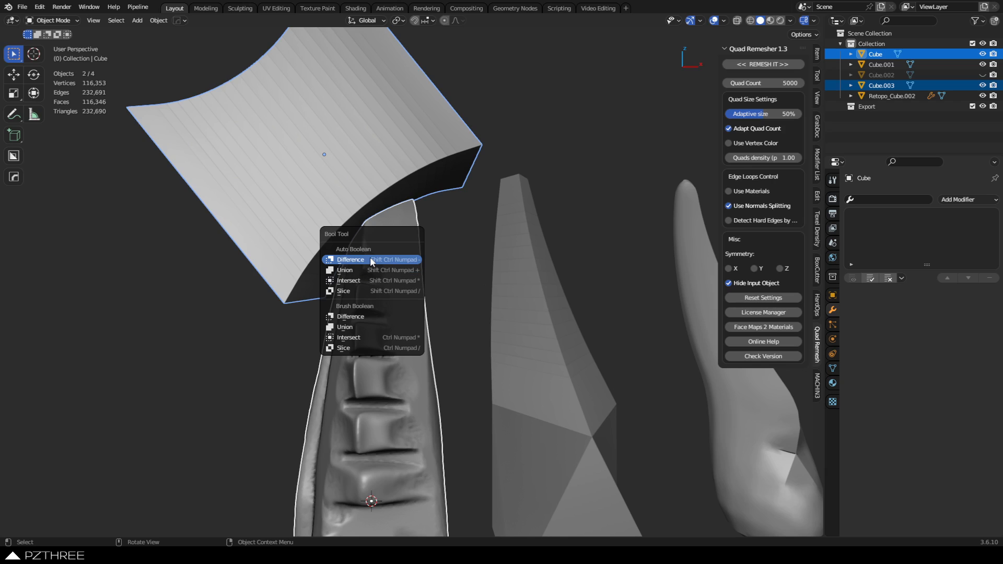
middle_drag(438, 356, 392, 308)
key(ctrl+z)
Slice the Cube's tip along the curved block with an Auto Boolean Slice
key(shift+ctrl+b)
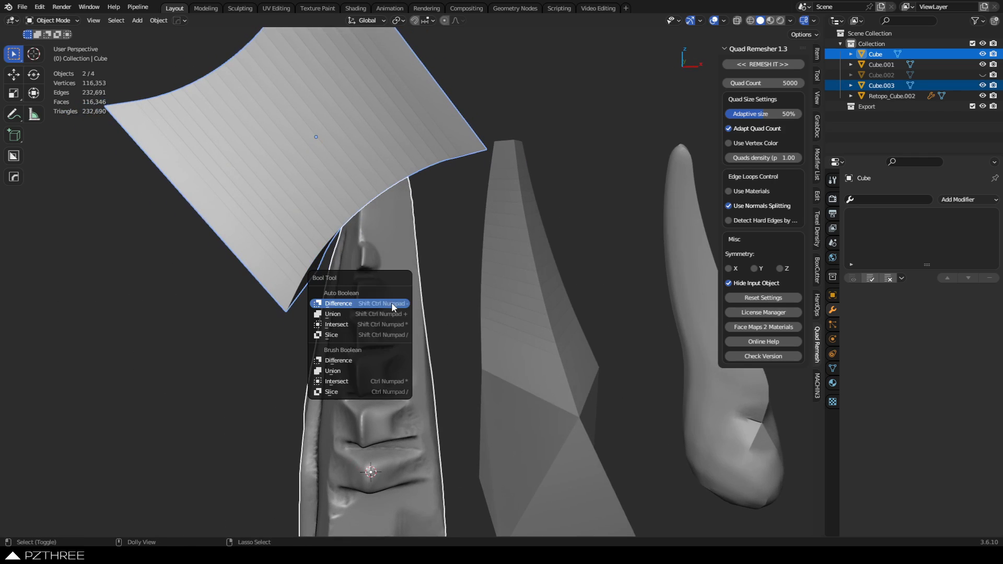
click(364, 335)
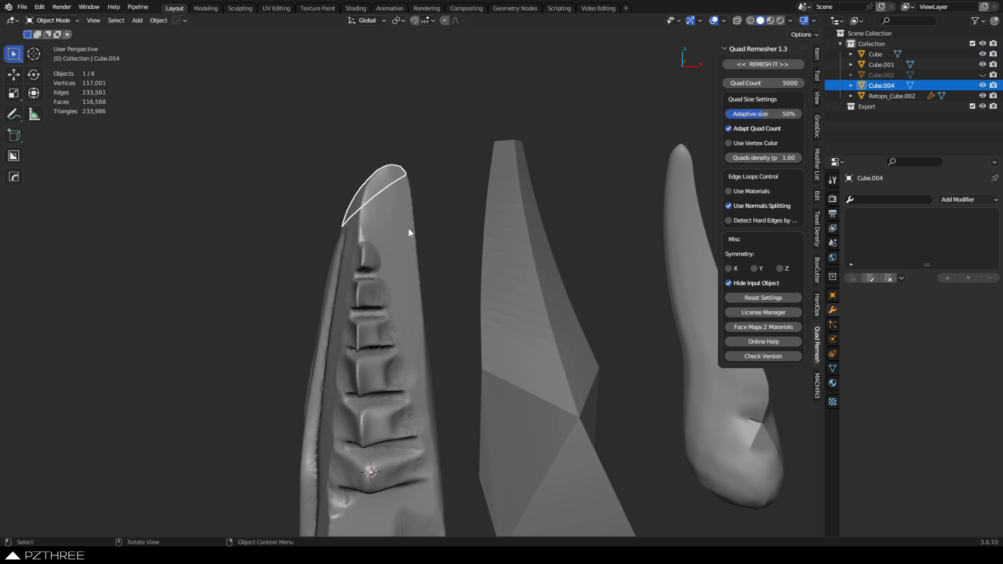
middle_drag(410, 251, 437, 296)
key(g)
right_click(385, 249)
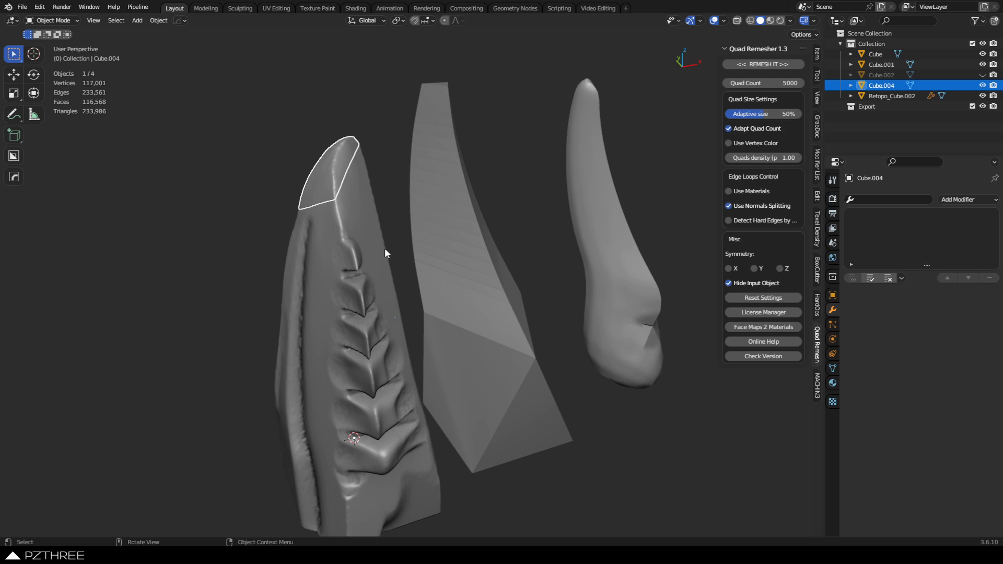
Undo the slice of the Cube's tip and delete the curved block
key(x)
key(ctrl+z)
key(ctrl+z)
key(x)
click(294, 195)
Activate BoxCutter in front view with Destructive behavior and the Ngon cutter shape
alt+middle_drag(369, 303, 337, 266)
click(15, 157)
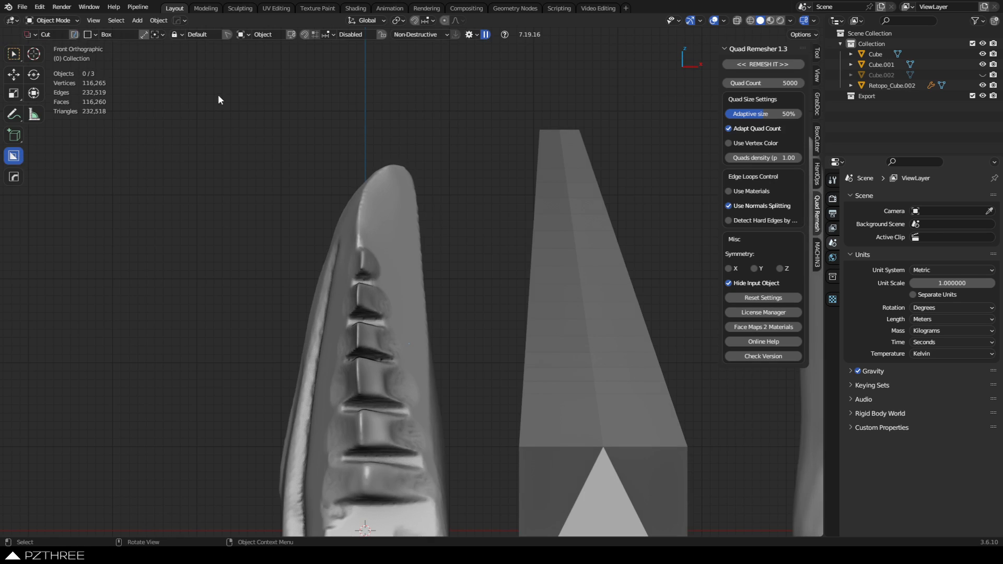
click(400, 34)
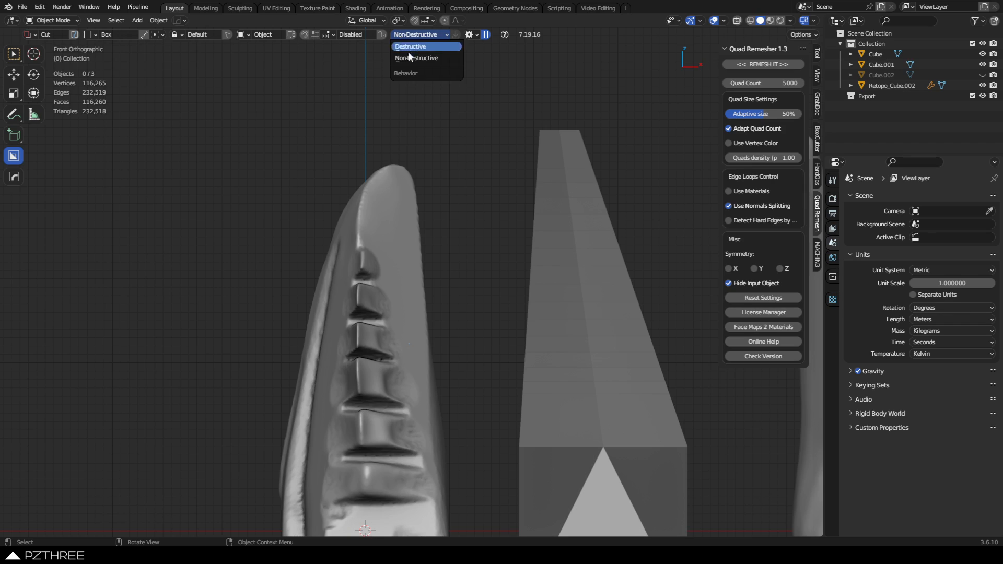
click(411, 47)
click(486, 35)
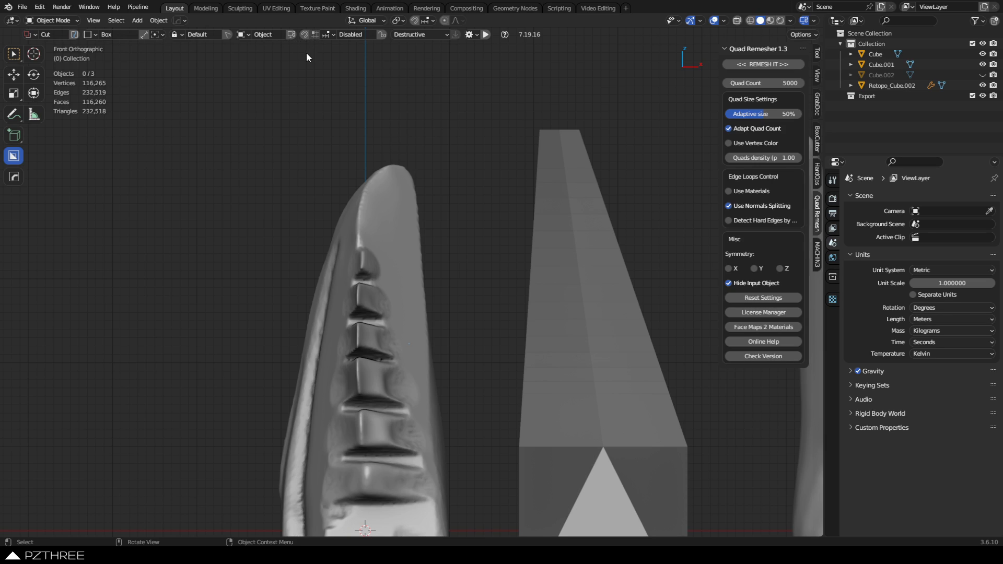
key(ctrl+d)
click(337, 77)
Select the Cube and draw an Ngon cutter covering its outer upper side and tip
shift+middle_drag(260, 393, 249, 352)
click(221, 385)
right_click(311, 345)
click(279, 369)
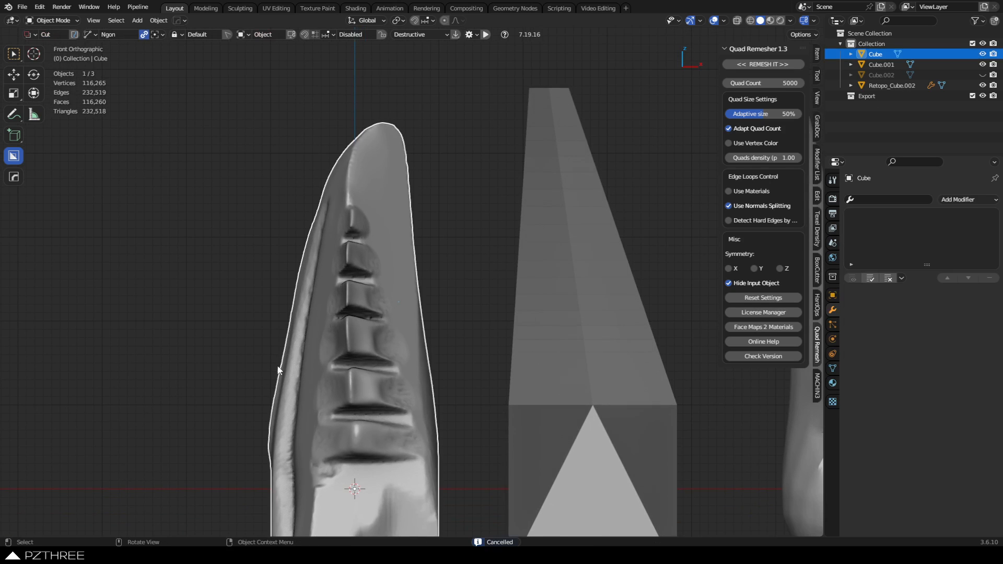
click(238, 386)
click(313, 353)
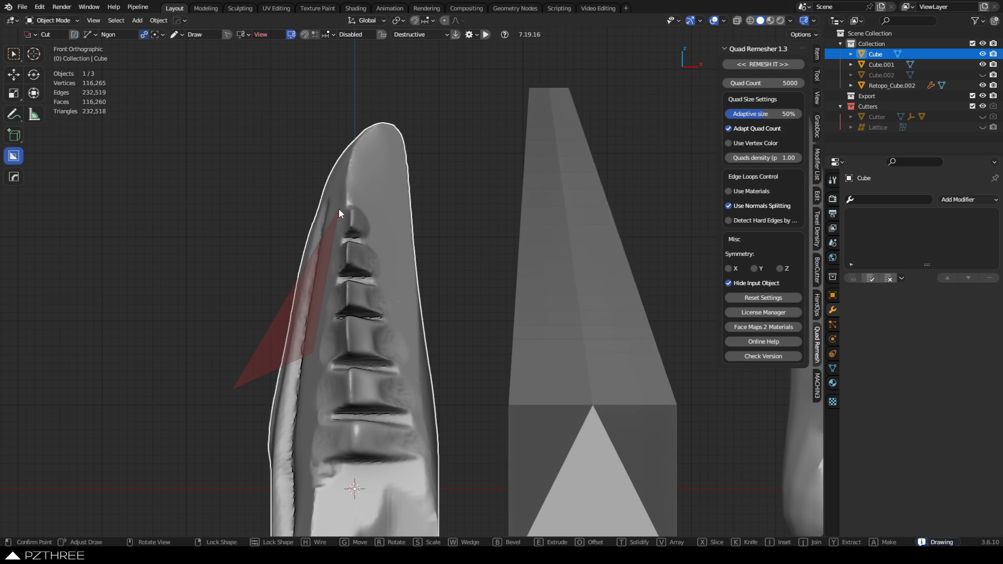
click(438, 108)
click(209, 67)
Extrude the Ngon cutter through the Cube's full depth
middle_drag(196, 142, 252, 148)
key(e)
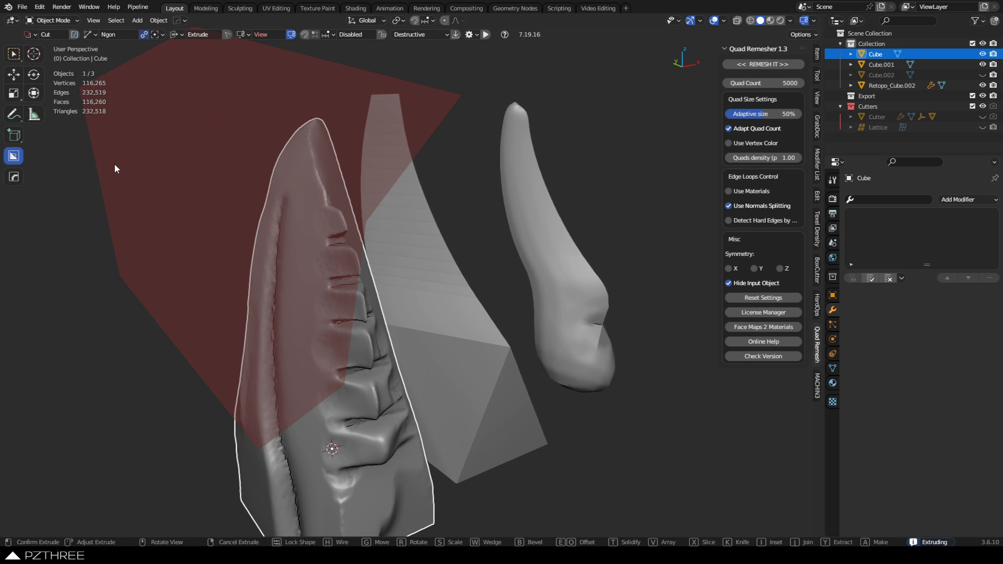
key(e)
Bevel the cutter to round the inner corner that crosses the Cube
middle_drag(555, 321, 346, 261)
key(b)
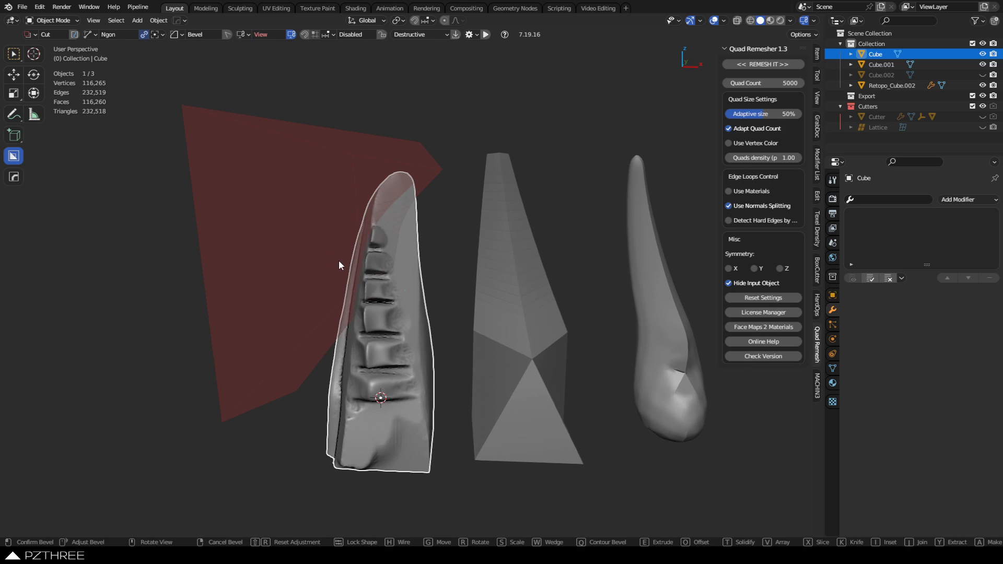
click(342, 261)
middle_drag(452, 294, 483, 291)
key(b)
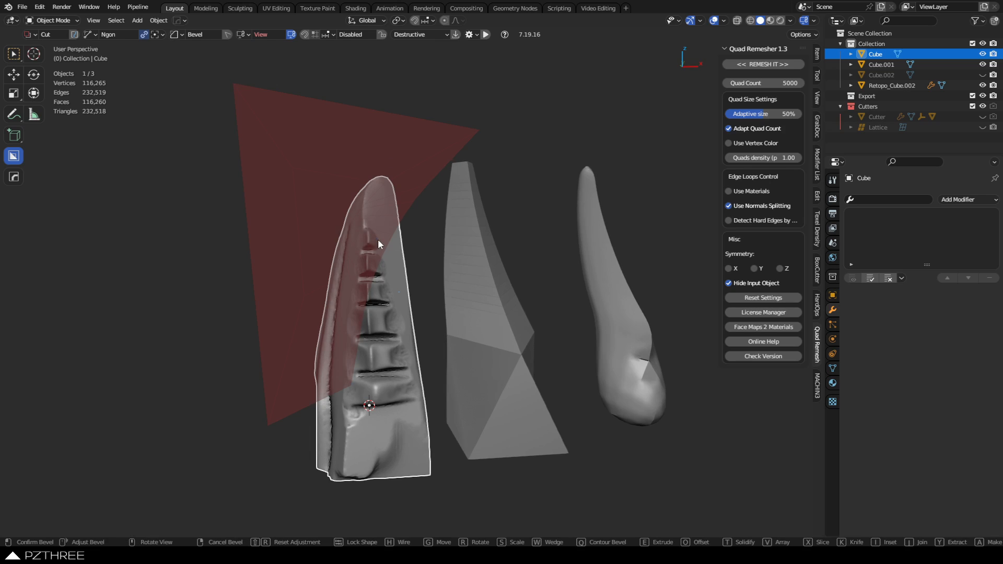
click(379, 239)
middle_drag(510, 295, 486, 292)
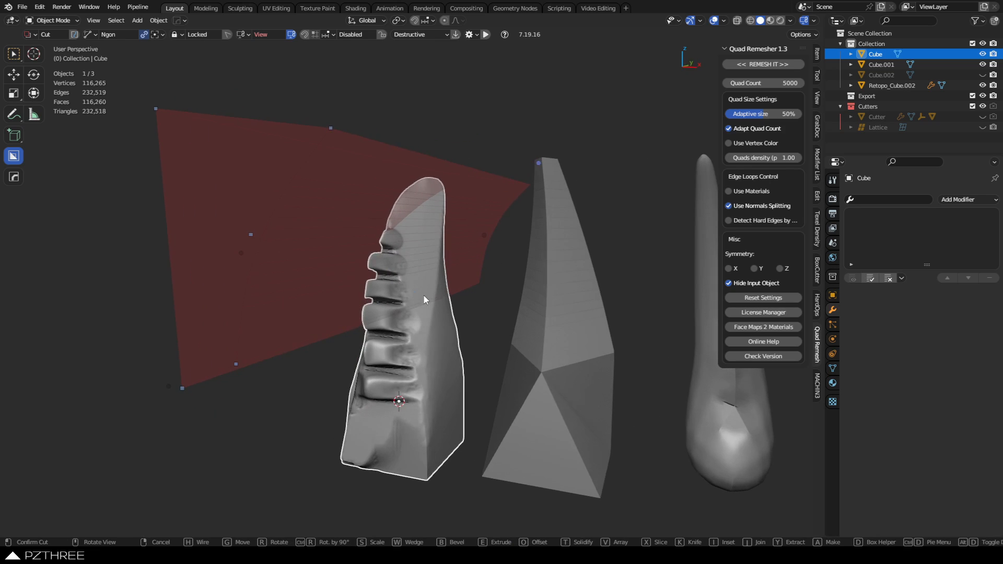
key(b)
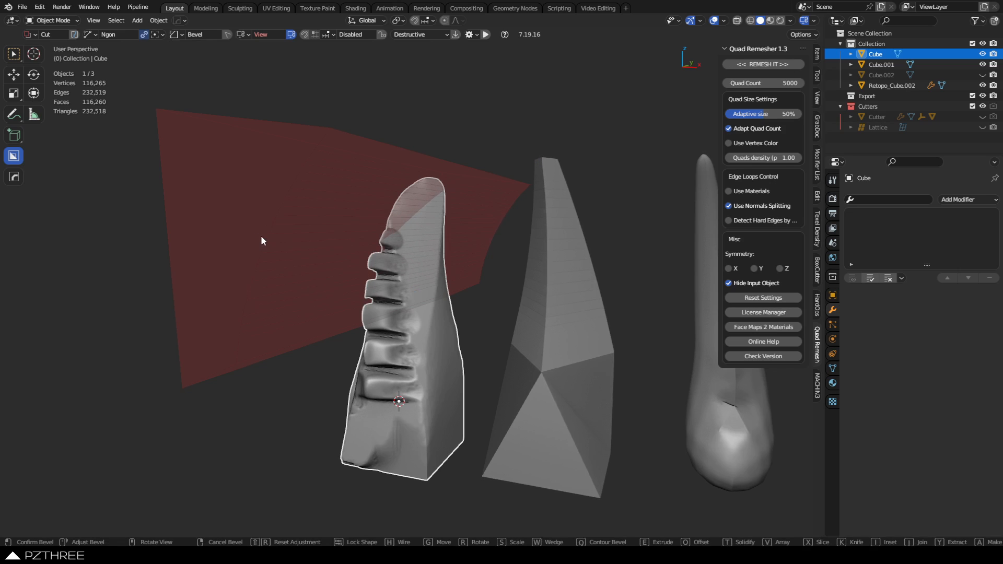
click(262, 238)
key(b)
click(256, 246)
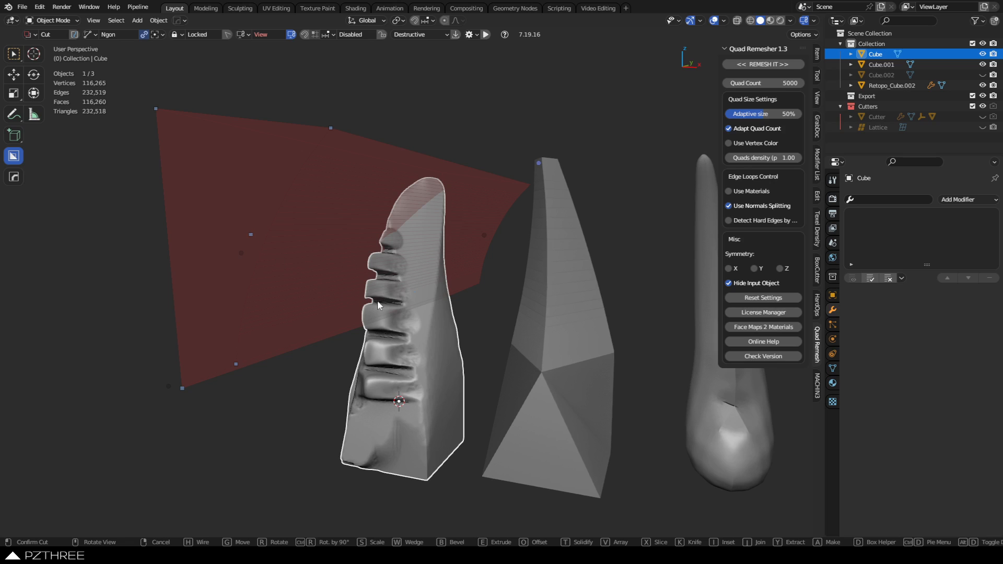
Apply the rounded cutter to cut away the Cube's outer upper side and tip
middle_drag(400, 361, 424, 331)
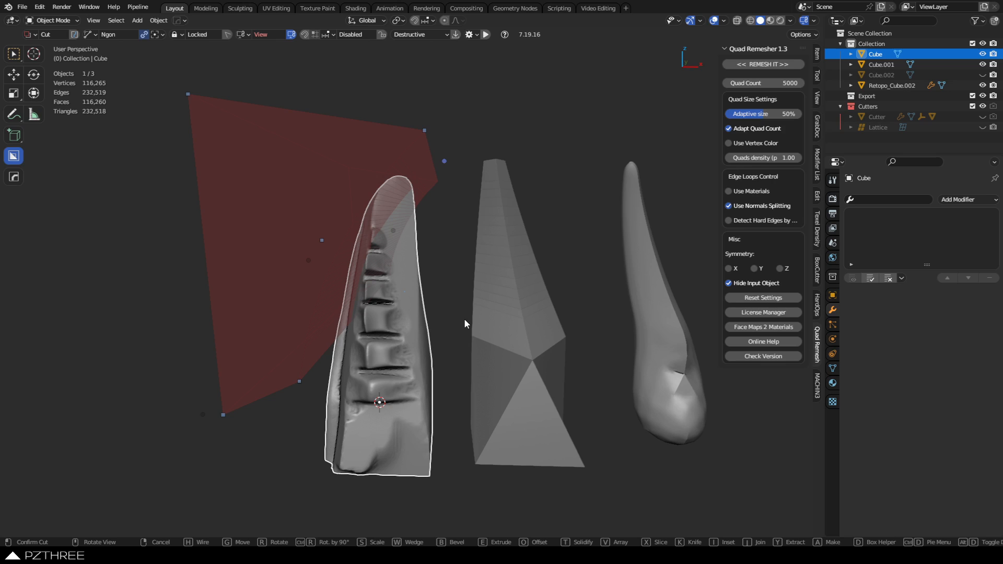
click(436, 329)
middle_drag(678, 295, 330, 249)
middle_drag(426, 287, 394, 222)
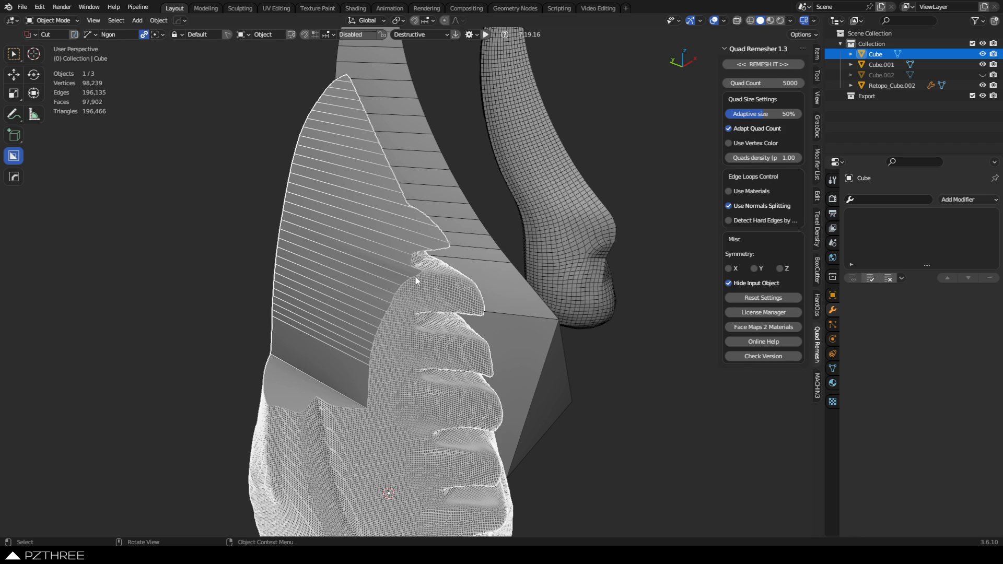
Remesh the cut Cube in Sculpt Mode to even out its topology and return to Object Mode
key(ctrl+Tab)
click(422, 335)
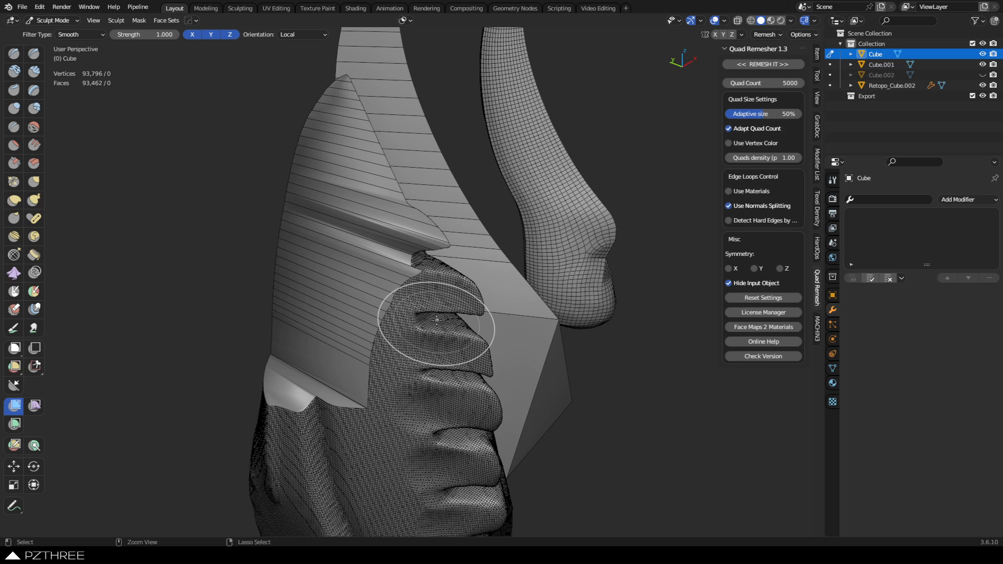
key(ctrl+Tab)
click(347, 318)
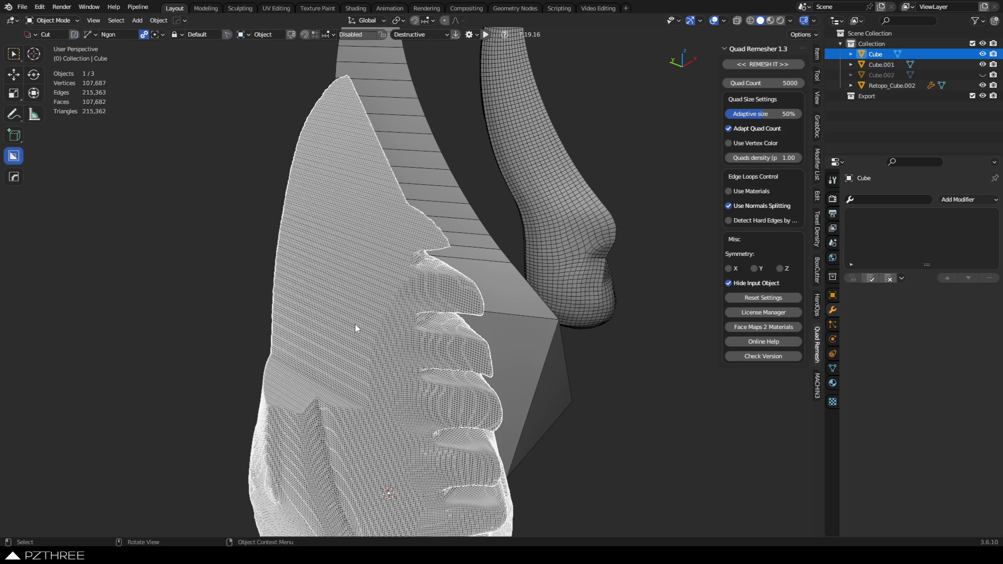
Merge all of the Cube's vertices by distance in Edit Mode and return to Object Mode
middle_drag(477, 322, 402, 312)
key(ctrl+Tab)
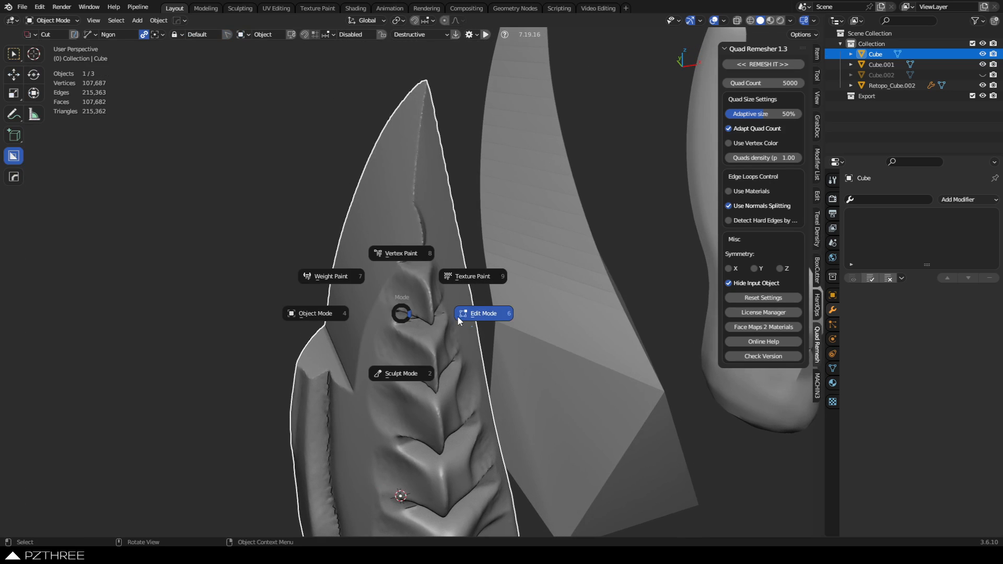
click(457, 315)
key(ctrl+Tab)
click(364, 320)
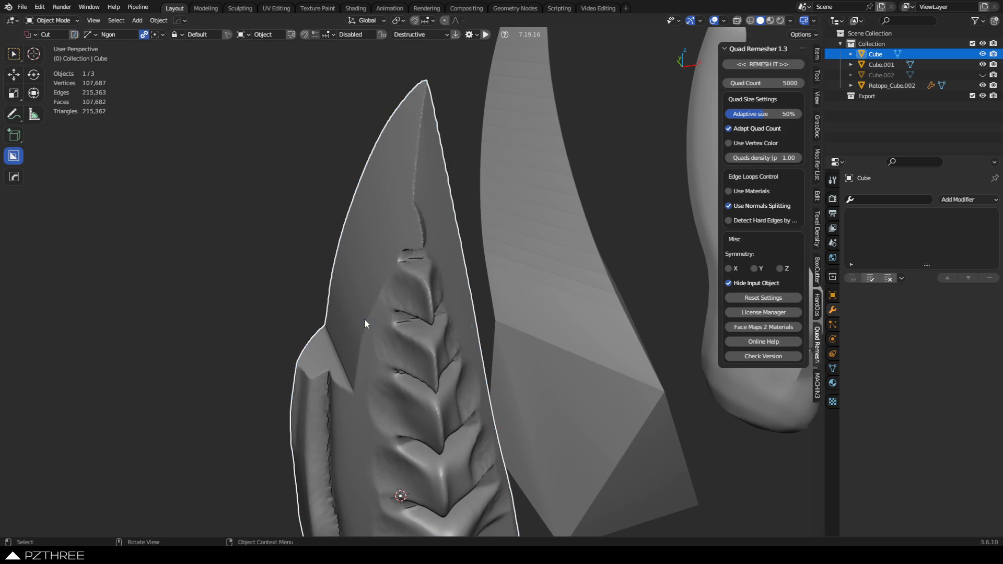
key(ctrl+Tab)
click(412, 321)
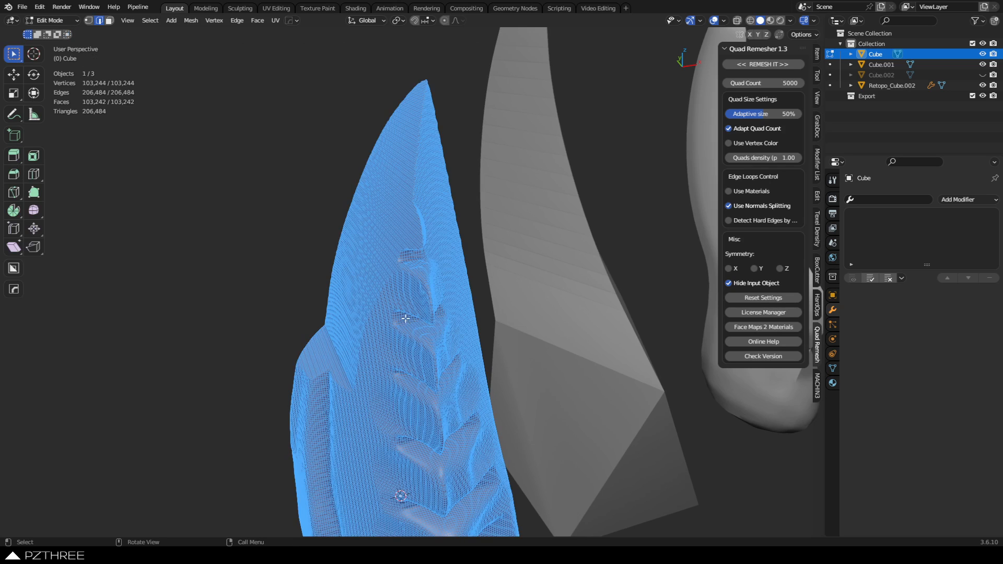
key(m)
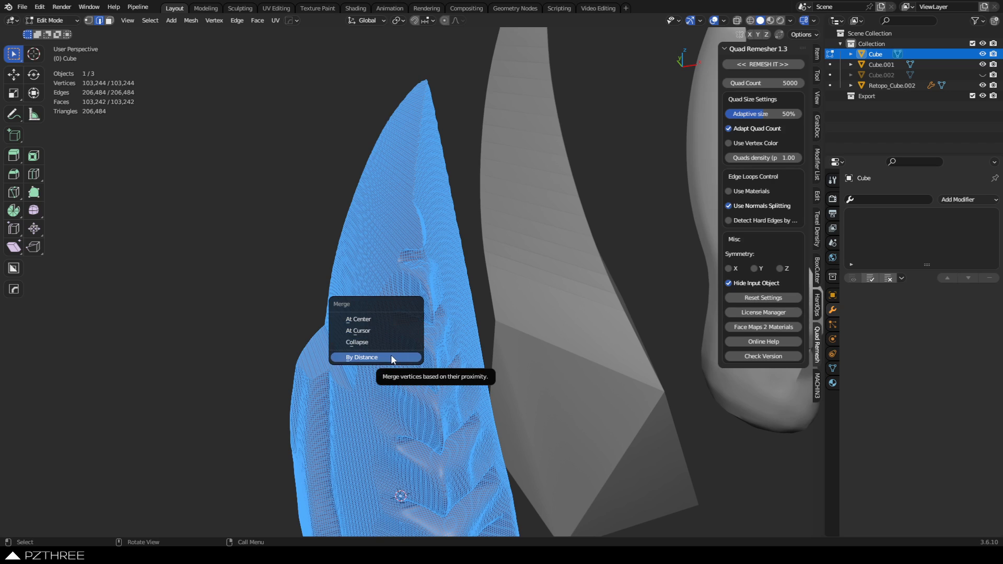
click(395, 356)
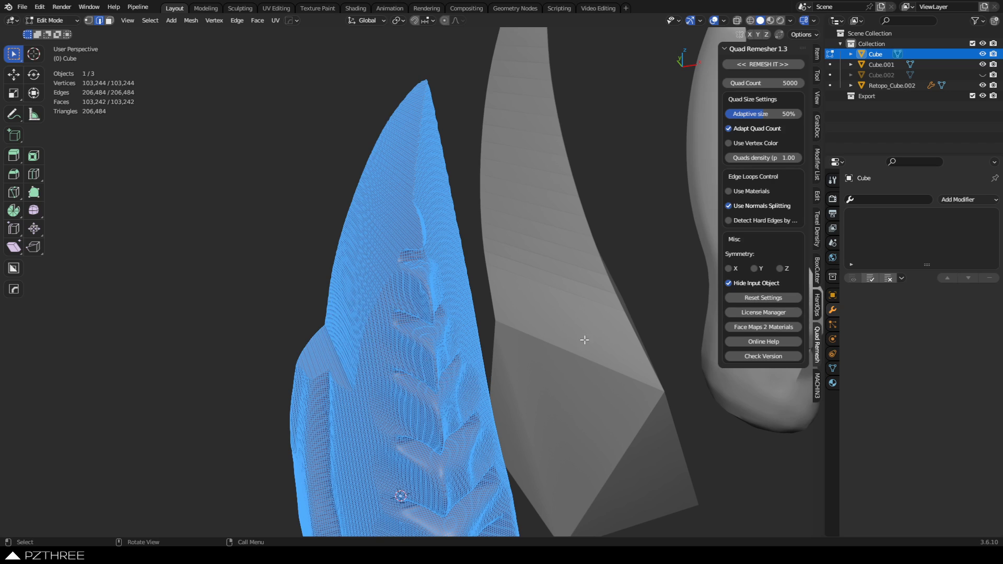
key(ctrl+Tab)
click(379, 337)
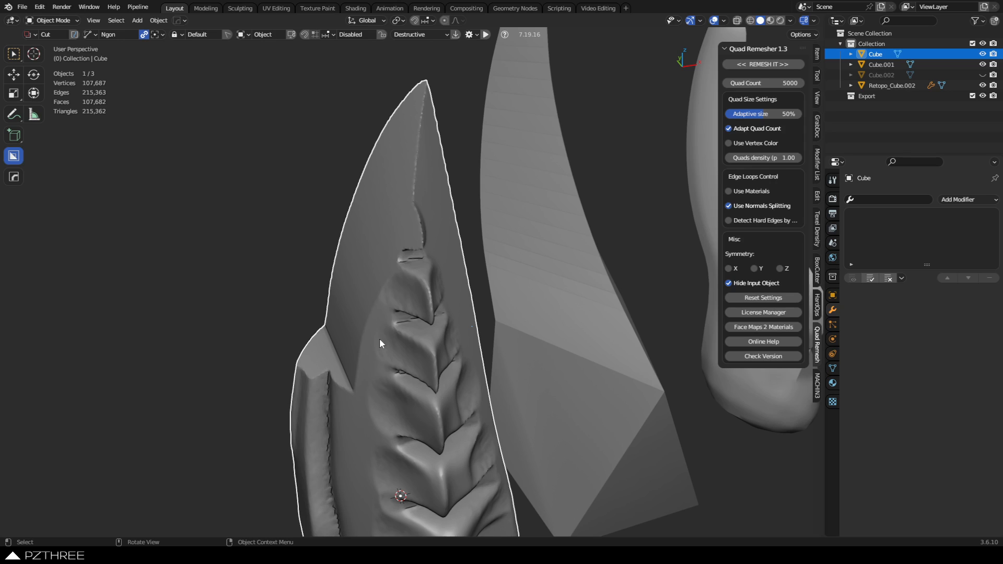
Deselect everything and examine the Cube's cut surface and ridge segments from several angles
mouse_move(366, 340)
middle_down()
mouse_move(394, 374)
mouse_move(444, 300)
mouse_move(360, 171)
middle_up()
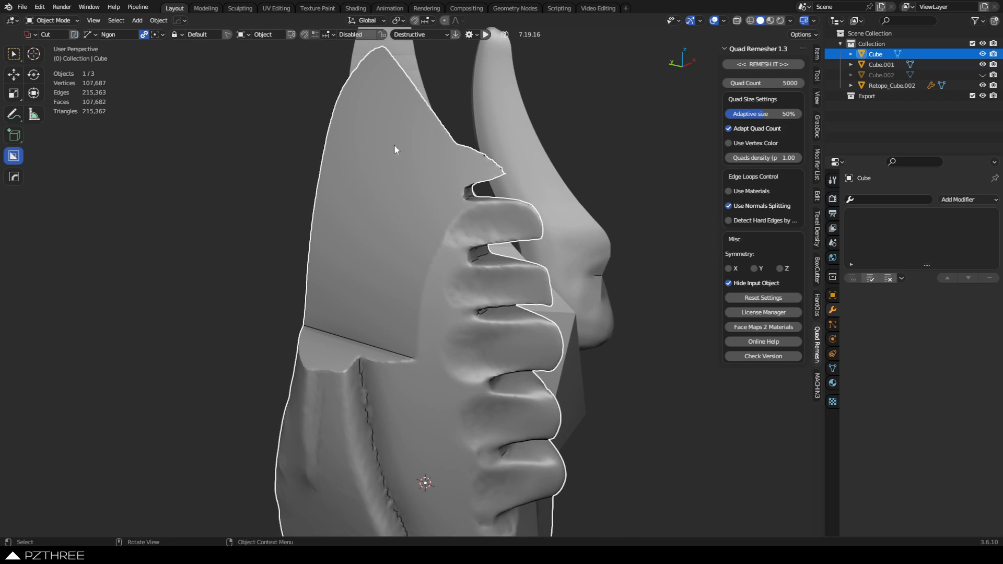
mouse_move(504, 298)
middle_down()
mouse_move(453, 298)
mouse_move(434, 320)
middle_up()
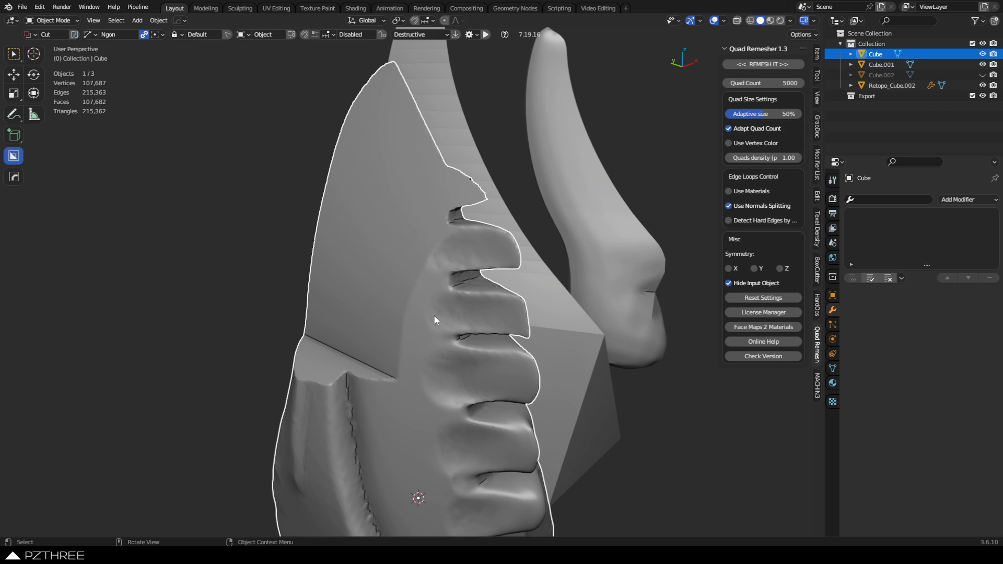
key(shift+z)
key(shift+z)
middle_drag(469, 317, 385, 318)
key(a)
key(a)
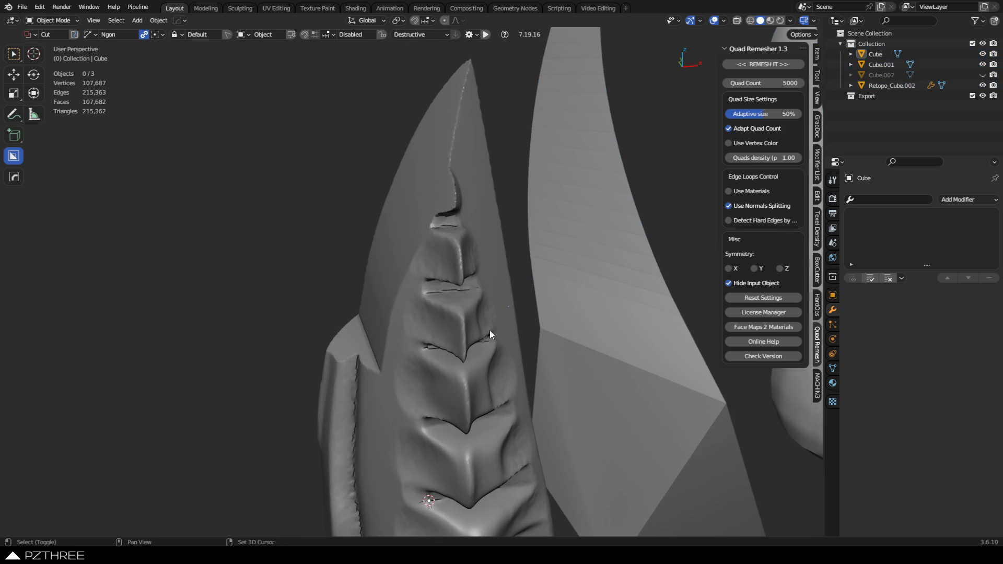
shift+middle_drag(490, 330, 419, 356)
scroll(444, 308, down, 2)
middle_drag(455, 289, 472, 286)
shift+middle_drag(480, 269, 467, 290)
middle_drag(418, 234, 436, 247)
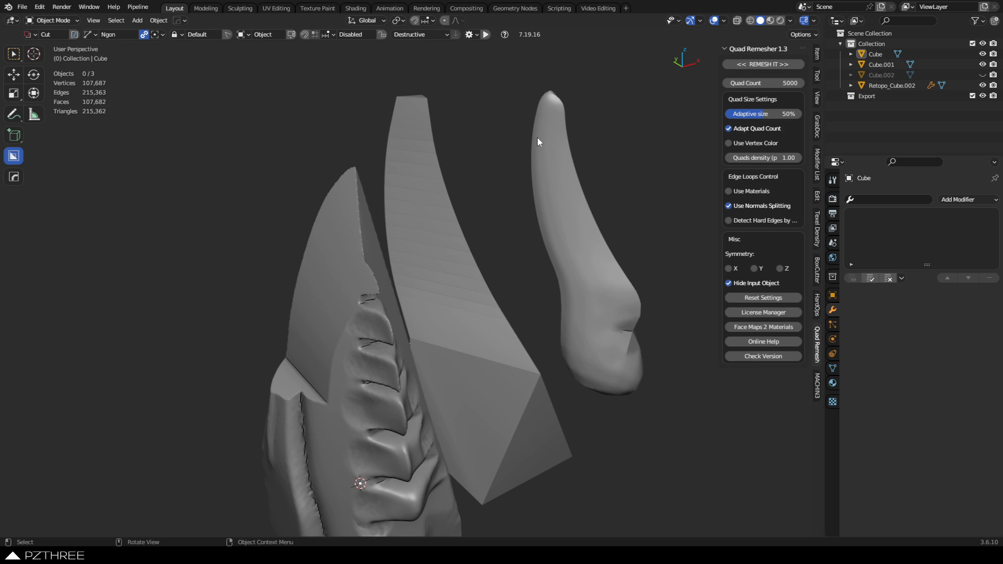
shift+middle_drag(349, 245, 369, 243)
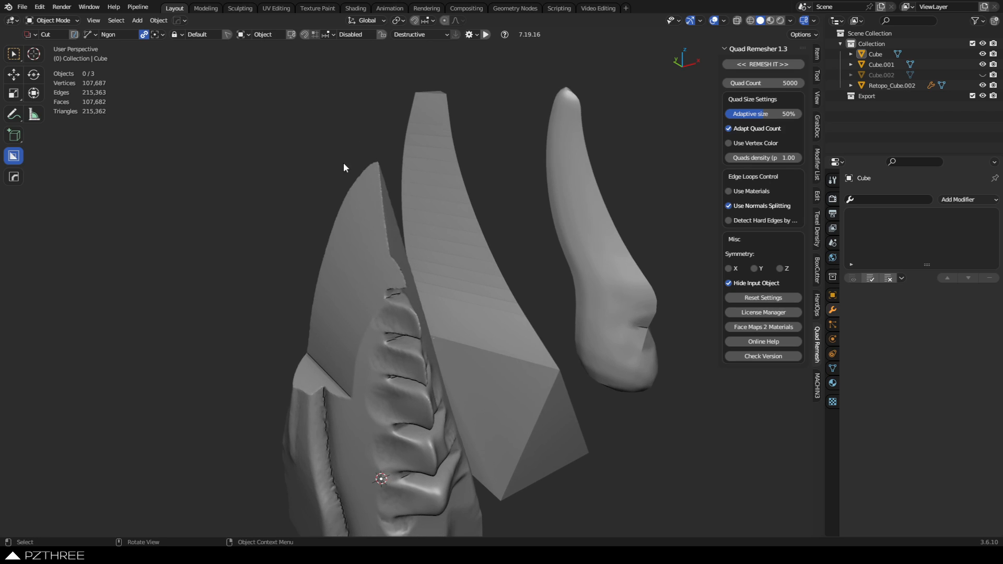
Select the cut Cube and enter Edit Mode on it
click(351, 194)
key(Tab)
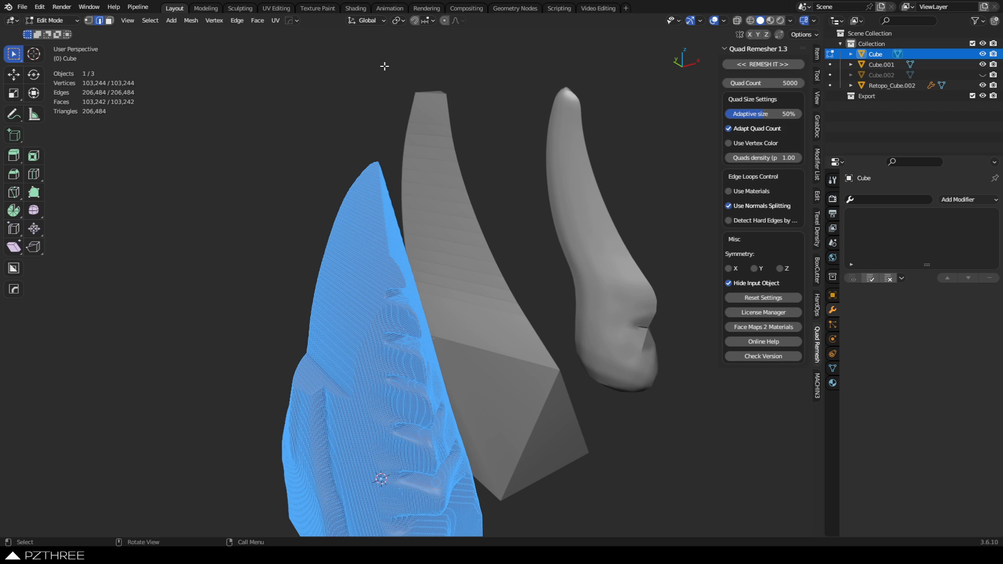
Return the Cube to Object Mode and deselect everything
middle_drag(388, 206, 384, 200)
key(ctrl+Tab)
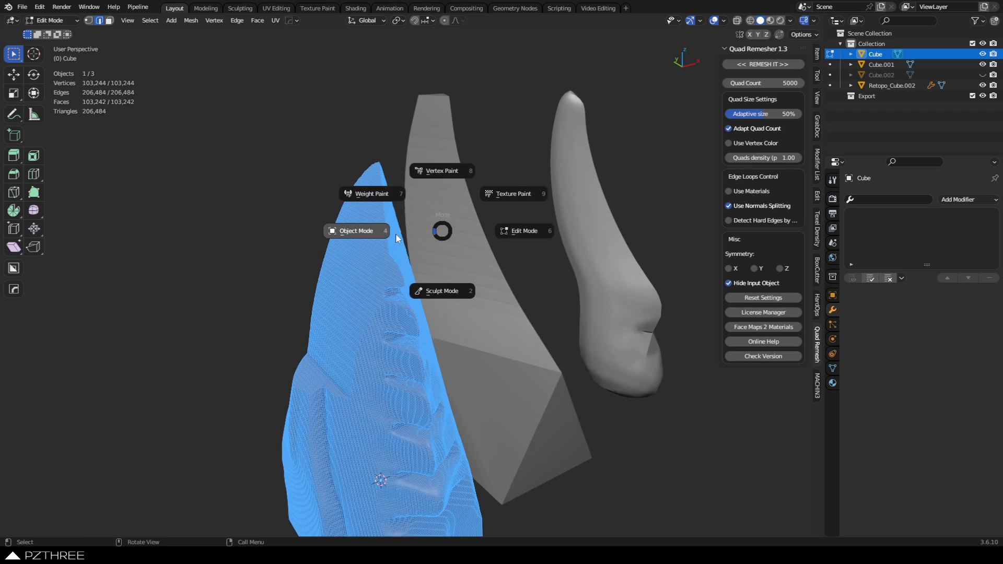
click(396, 233)
middle_drag(487, 261, 447, 262)
key(alt+a)
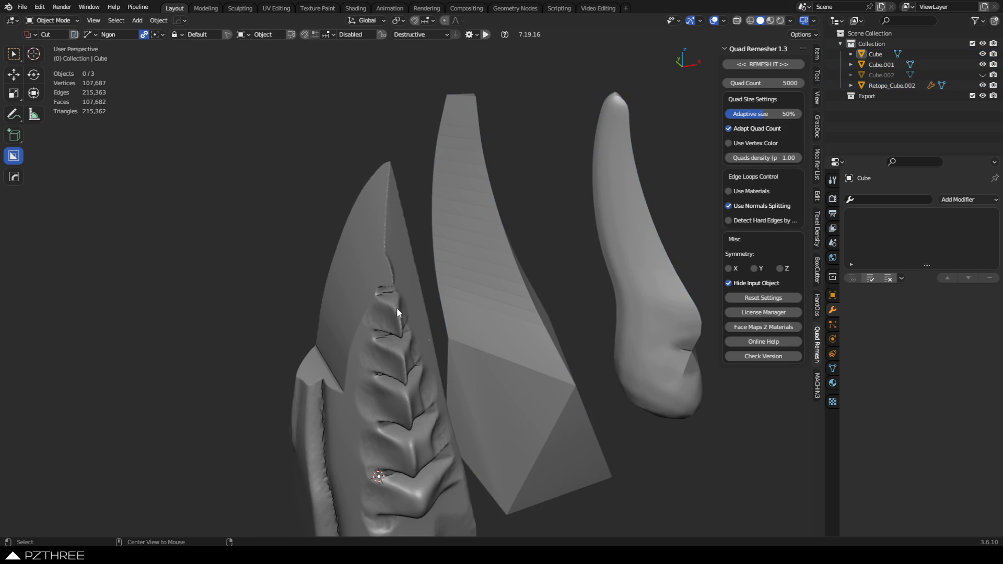
Show the wireframes and examine the Cube's topology around the uppermost ridge segments
mouse_move(397, 307)
middle_down()
mouse_move(403, 346)
mouse_move(398, 326)
middle_up()
scroll(401, 330, up, 3)
key(shift+z)
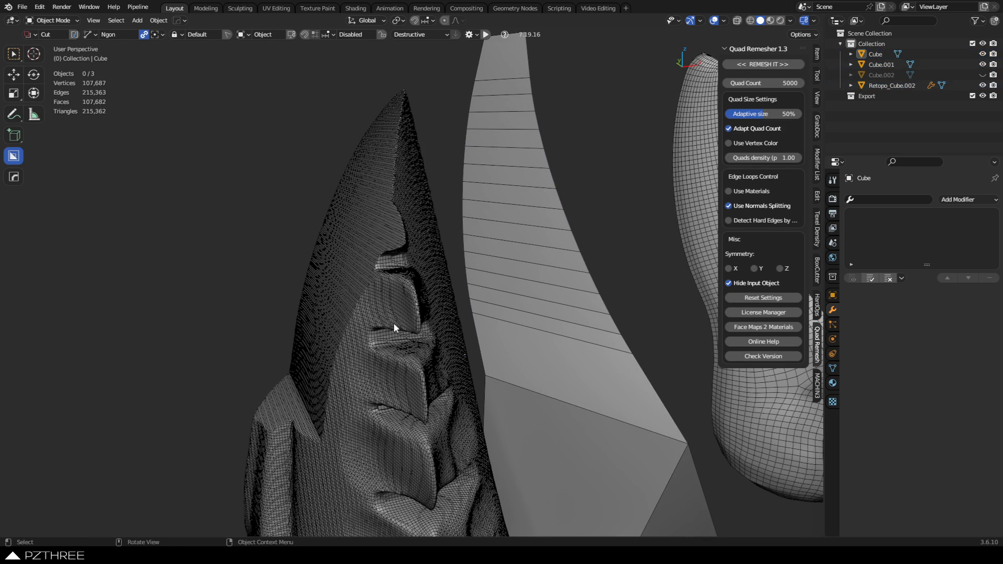
alt+middle_click(383, 254)
scroll(383, 256, up, 5)
middle_drag(372, 272, 432, 299)
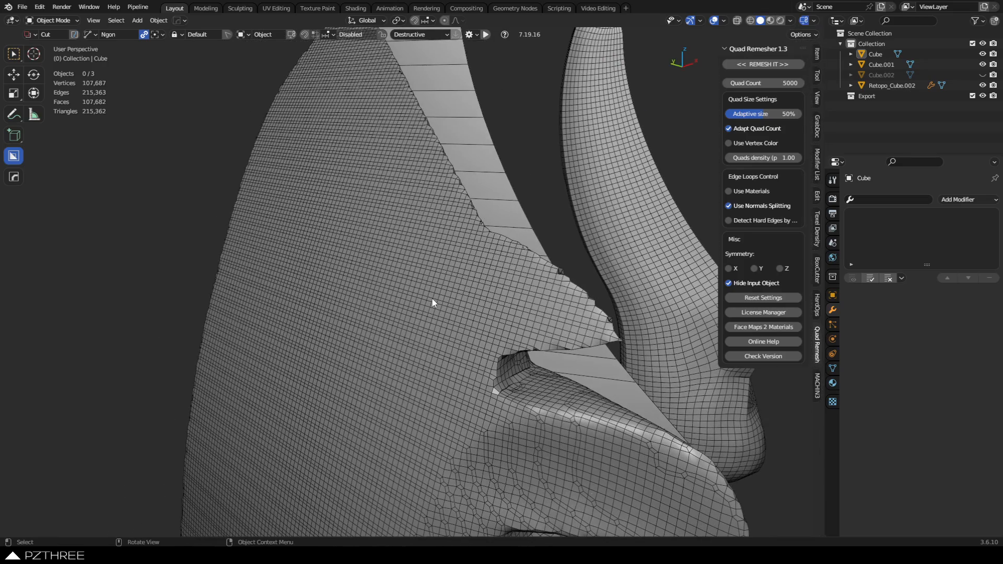
Enter Sculpt Mode on the Cube and set the Clay Strips brush radius to 130 px
click(368, 243)
key(ctrl+Tab)
click(366, 318)
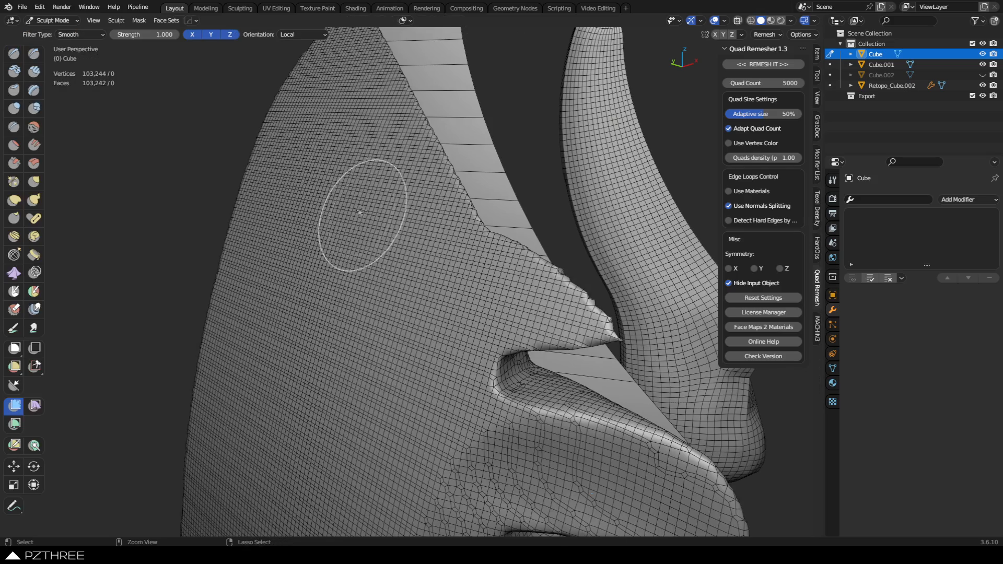
mouse_move(361, 213)
middle_down()
mouse_move(369, 291)
mouse_move(358, 269)
middle_up()
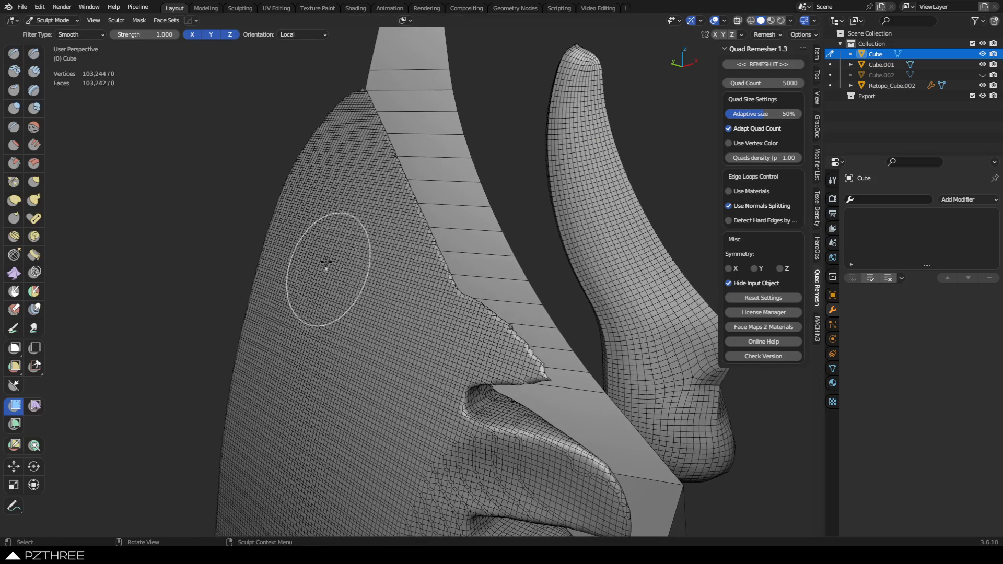
click(35, 72)
middle_drag(400, 251, 407, 257)
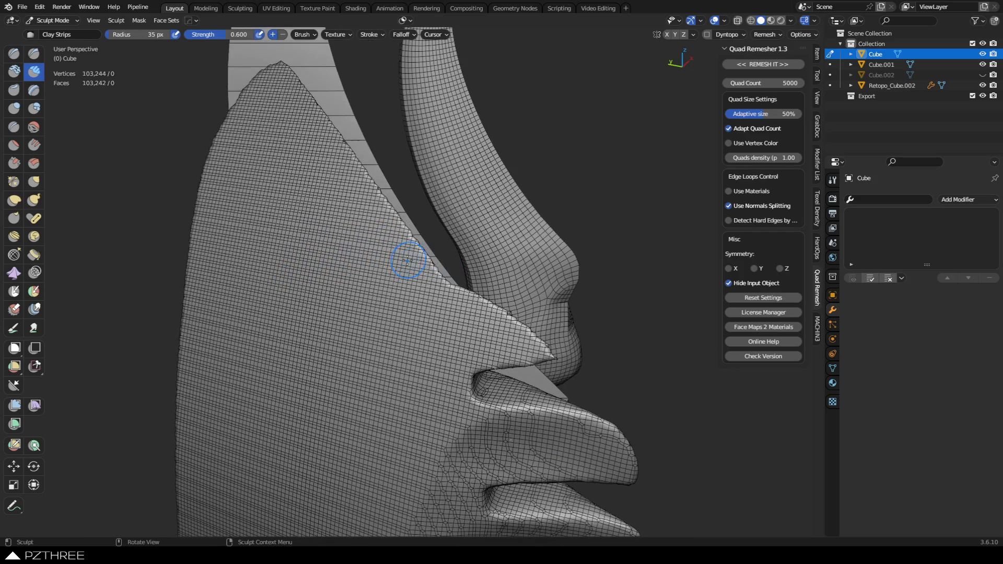
key(f)
click(368, 258)
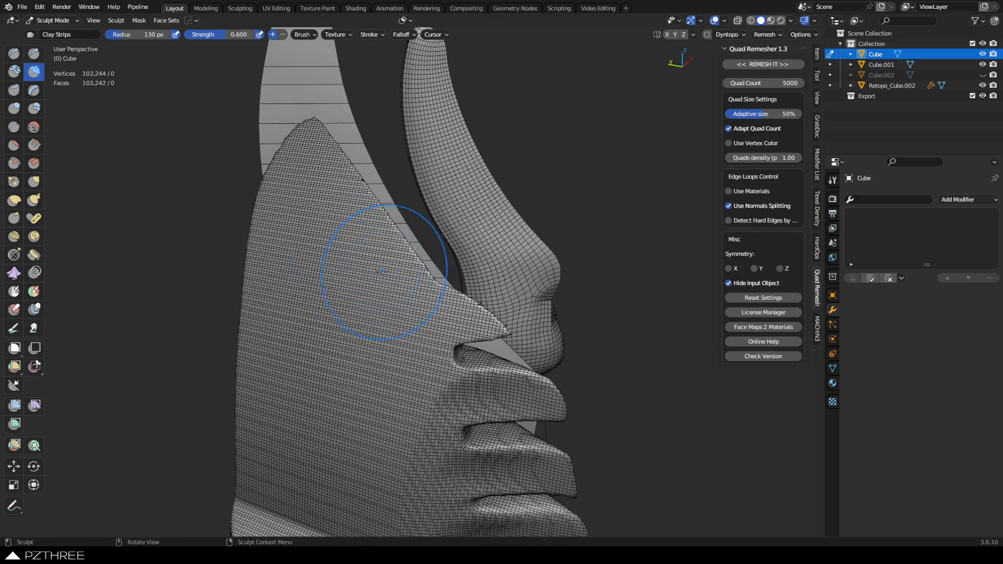
key(f)
click(348, 273)
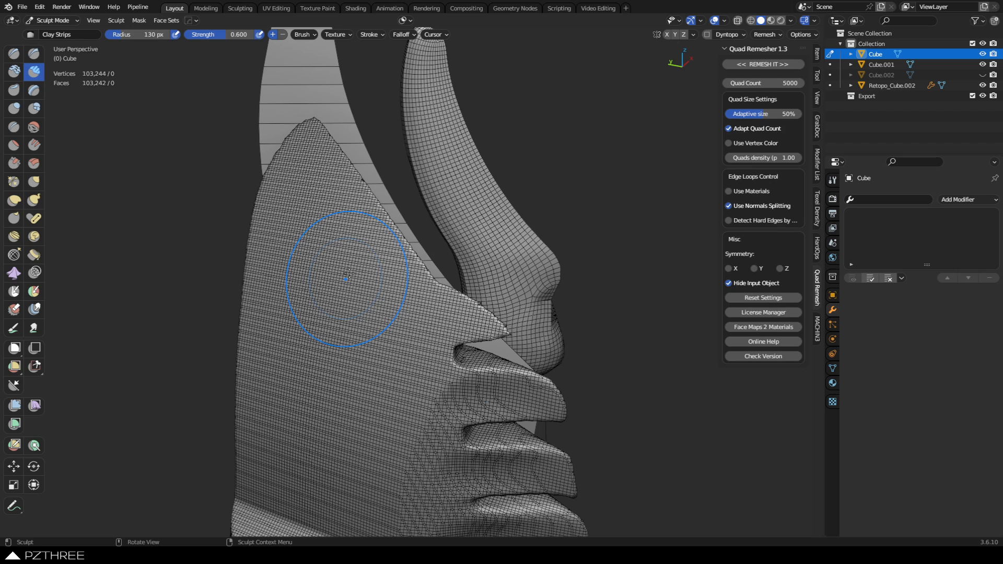
Enable Front Faces Only for the Clay Strips brush and try a stroke on the Cube's upper flat side
click(373, 35)
click(323, 184)
mouse_move(316, 252)
mouse_down()
mouse_move(320, 239)
mouse_move(304, 251)
mouse_up()
mouse_move(518, 305)
middle_down()
mouse_move(253, 333)
mouse_move(230, 291)
mouse_move(359, 261)
mouse_move(319, 262)
mouse_move(336, 262)
mouse_move(329, 58)
middle_up()
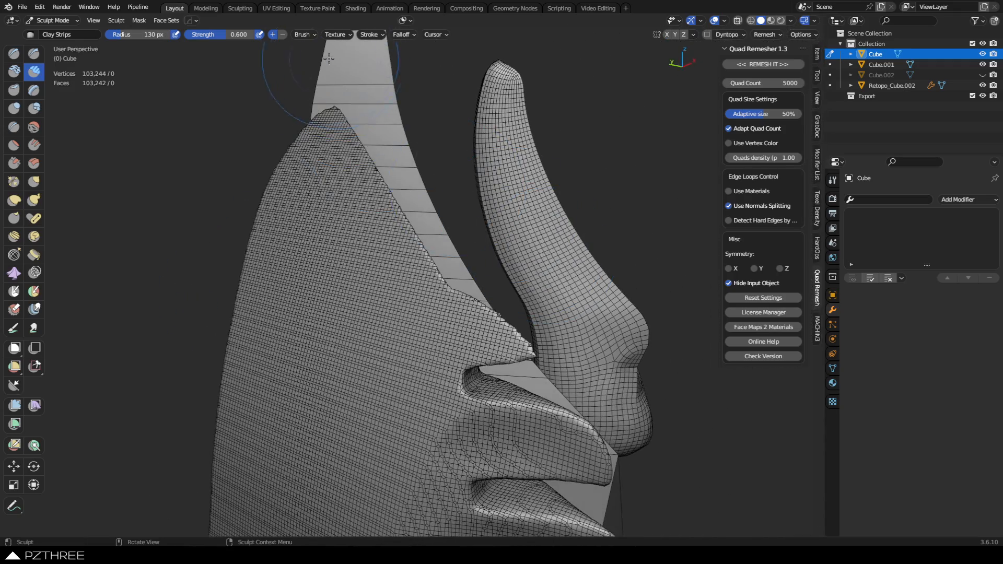
click(303, 34)
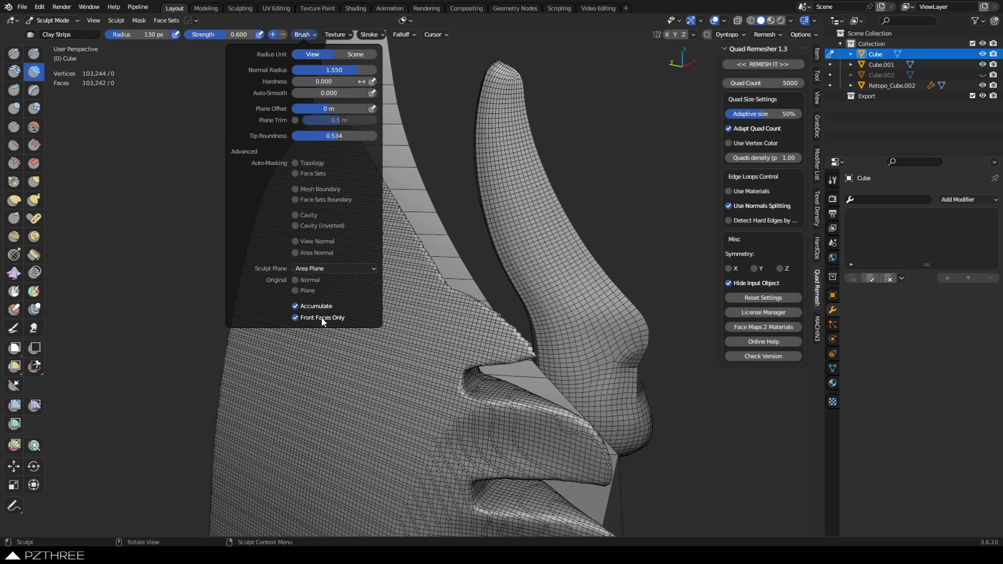
middle_drag(321, 314, 373, 313)
drag(312, 256, 337, 241)
Set the Clay Strips radius to 255 px and build up a broad bulge on the Cube's upper flat side
mouse_move(337, 240)
middle_down()
mouse_move(287, 331)
mouse_move(206, 320)
mouse_move(163, 293)
mouse_move(447, 331)
mouse_move(358, 291)
mouse_move(408, 262)
middle_up()
key(f)
click(434, 297)
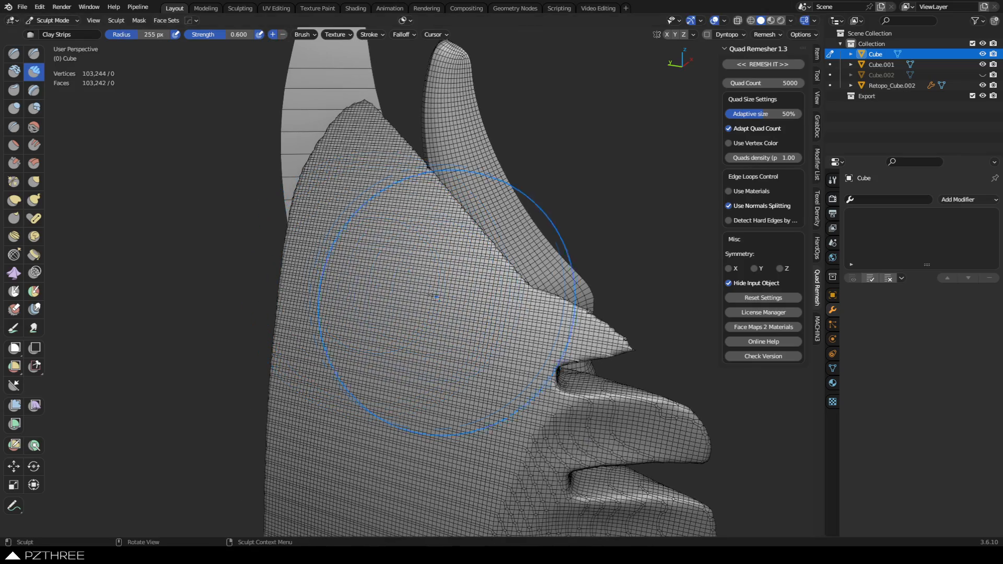
drag(418, 256, 358, 291)
mouse_move(495, 321)
middle_down()
mouse_move(308, 317)
mouse_move(225, 293)
mouse_move(320, 332)
middle_up()
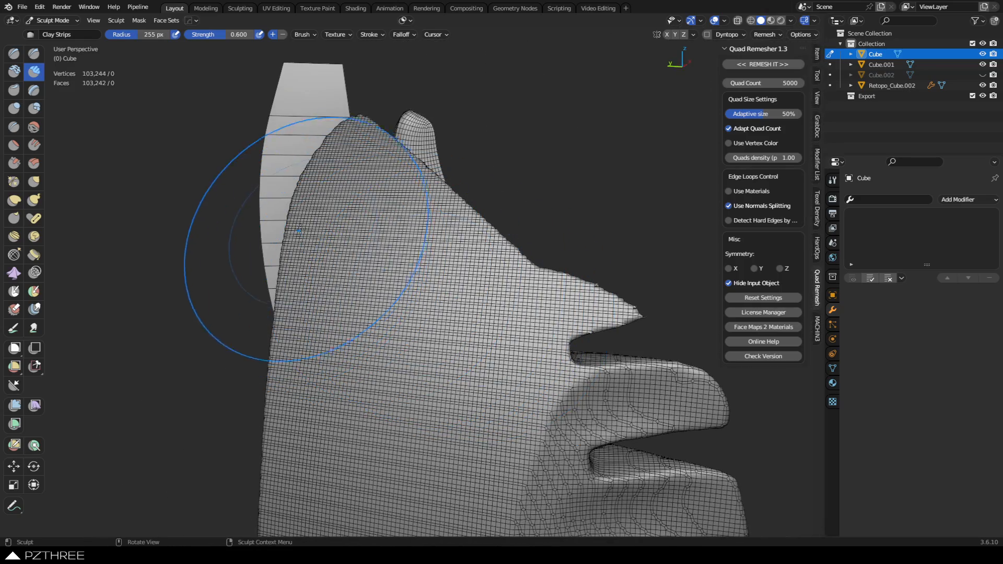
drag(299, 229, 324, 365)
mouse_move(324, 365)
middle_down()
mouse_move(512, 298)
mouse_move(482, 280)
mouse_move(397, 290)
middle_up()
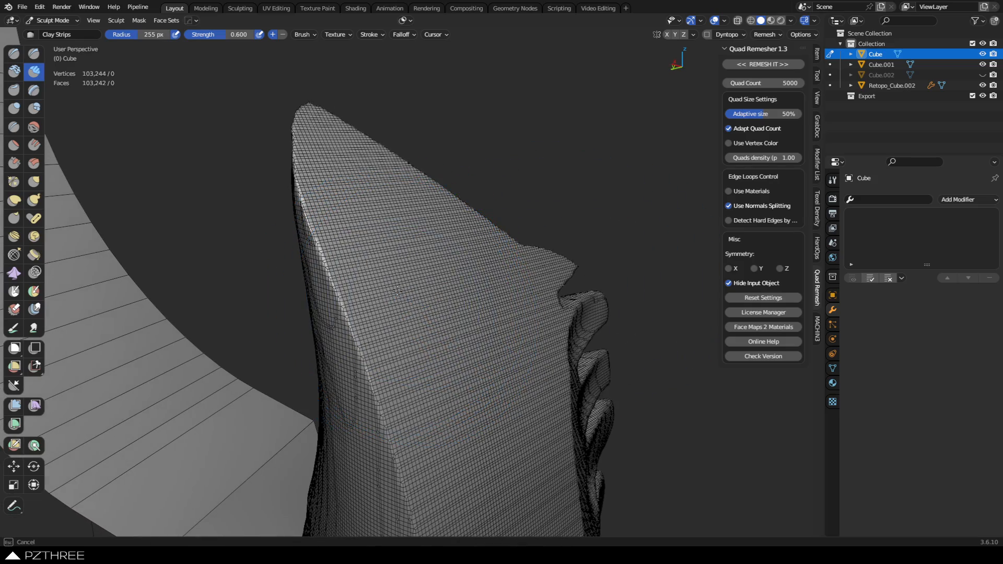
mouse_move(404, 249)
mouse_down()
mouse_move(378, 334)
mouse_move(427, 271)
mouse_up()
key(ctrl+z)
middle_drag(421, 301, 472, 337)
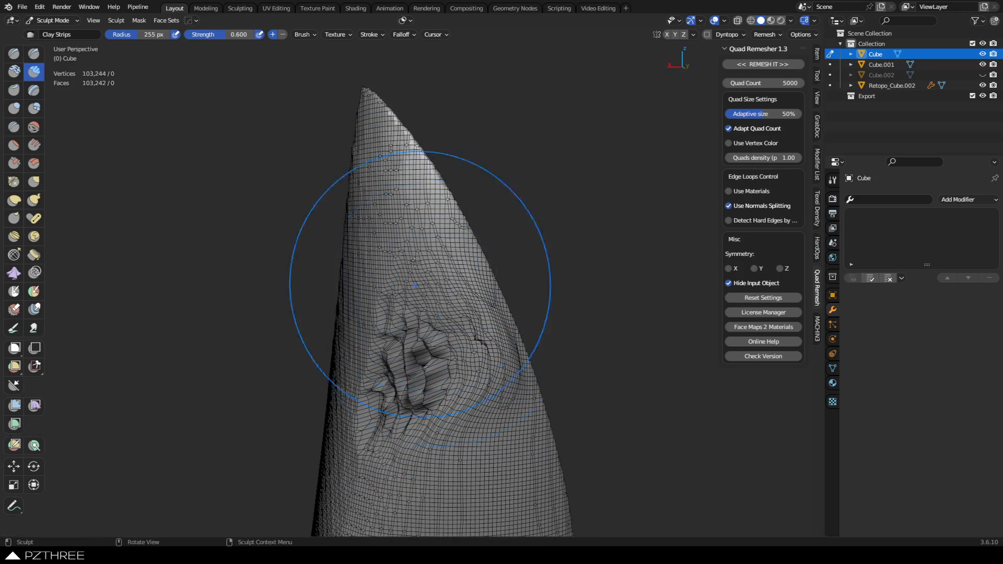
mouse_move(470, 301)
middle_down()
mouse_move(418, 341)
mouse_move(437, 299)
mouse_move(439, 234)
mouse_move(503, 255)
middle_up()
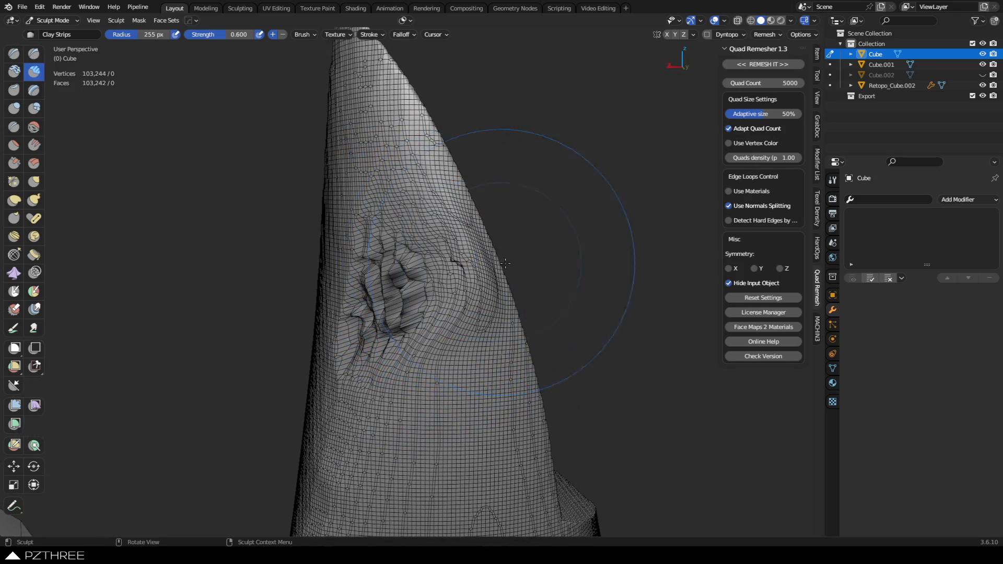
middle_drag(446, 307, 431, 322)
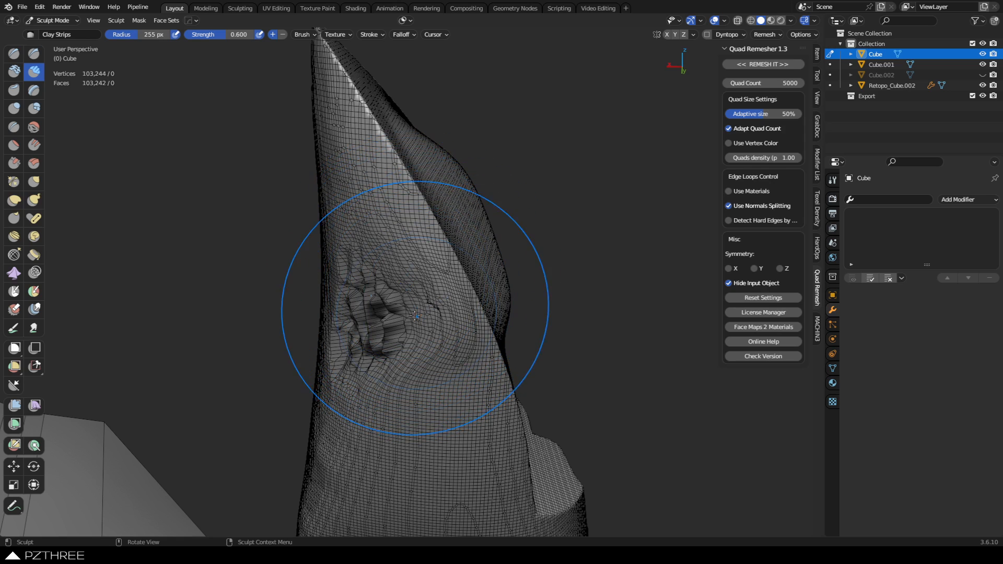
Set the brush radius to 146 px, work over the rough dented patch on the Cube's other side and remesh the Cube
key(f)
click(364, 312)
shift+middle_drag(368, 308, 369, 281)
mouse_move(373, 277)
mouse_down()
mouse_move(394, 331)
mouse_move(364, 300)
mouse_move(359, 315)
mouse_move(403, 304)
mouse_up()
key(ctrl+r)
middle_drag(456, 303, 405, 312)
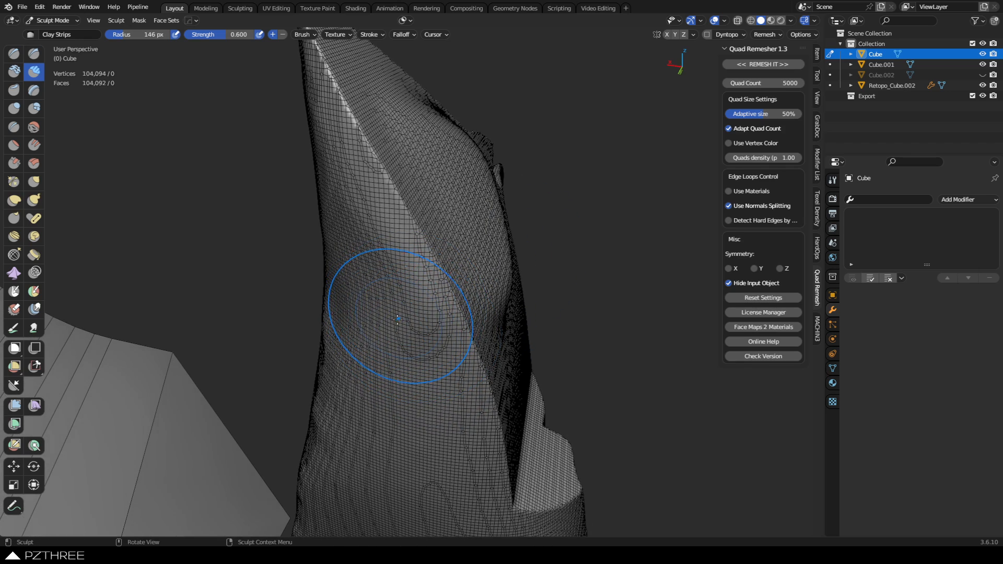
Examine the remeshed Cube's topology in Edit Mode and return to Object Mode
key(ctrl+Tab)
click(439, 318)
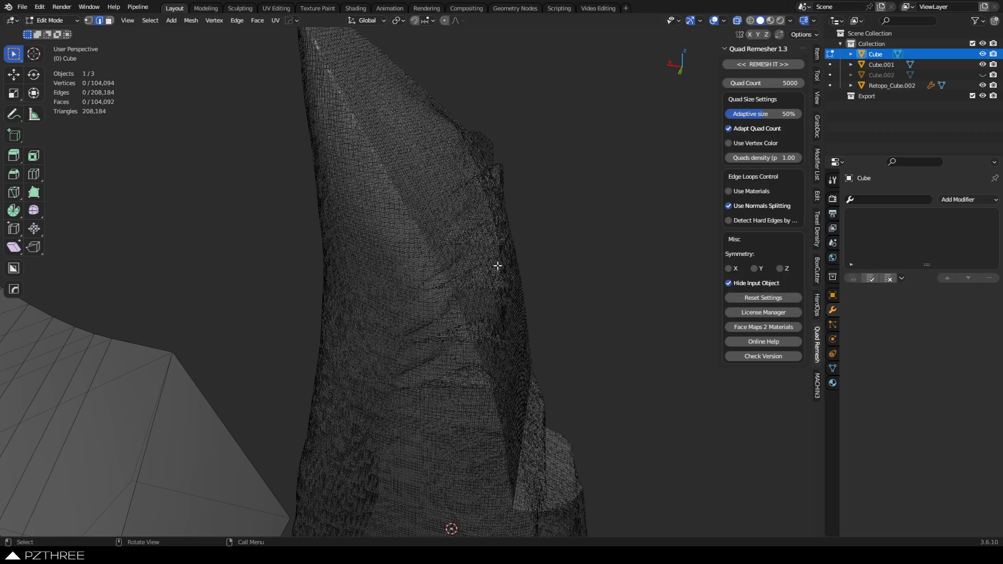
mouse_move(376, 228)
middle_down()
mouse_move(418, 262)
mouse_move(488, 269)
mouse_move(421, 291)
middle_up()
key(a)
key(alt+a)
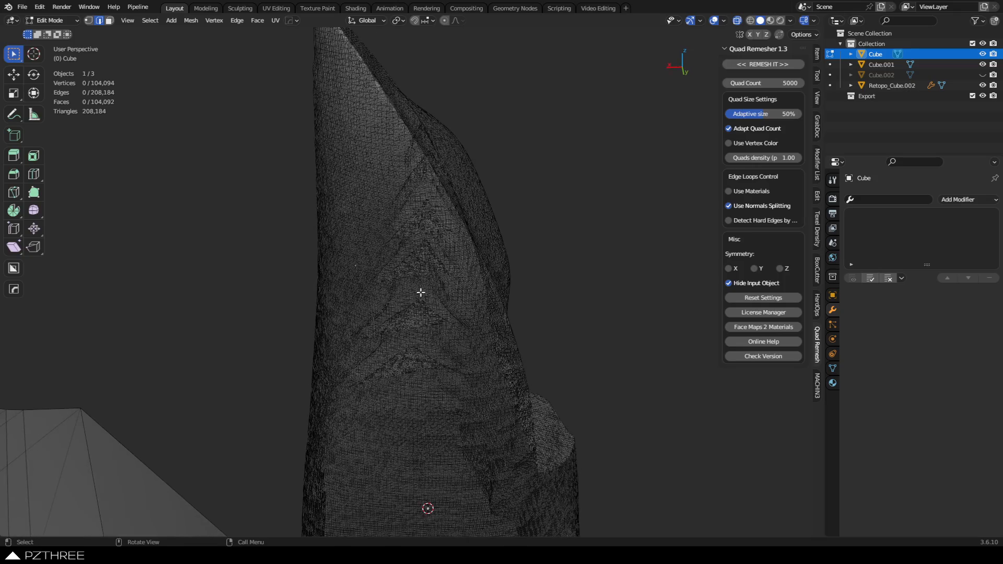
key(ctrl+Tab)
click(401, 294)
middle_drag(497, 305, 387, 325)
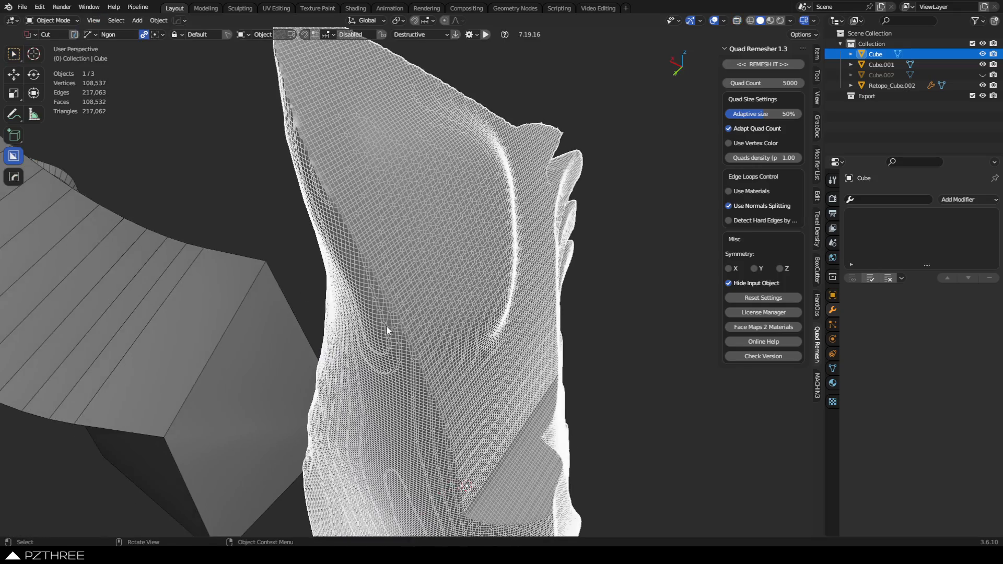
Enter Sculpt Mode on the Cube with all visible objects selected and turn off the wireframe display
key(a)
key(a)
key(a)
scroll(485, 313, down, 1)
key(ctrl+Tab)
click(549, 369)
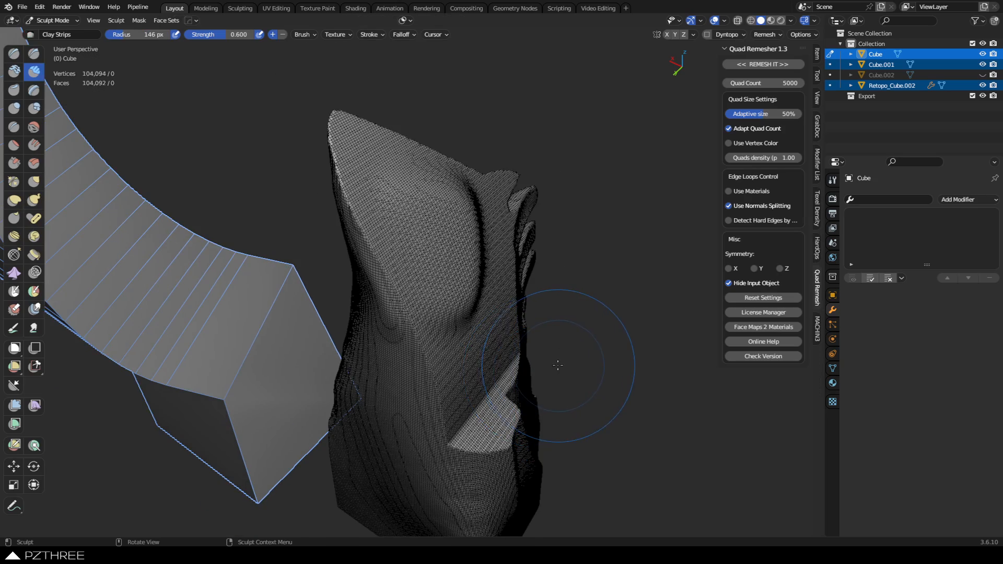
key(shift+w)
middle_drag(557, 364, 414, 339)
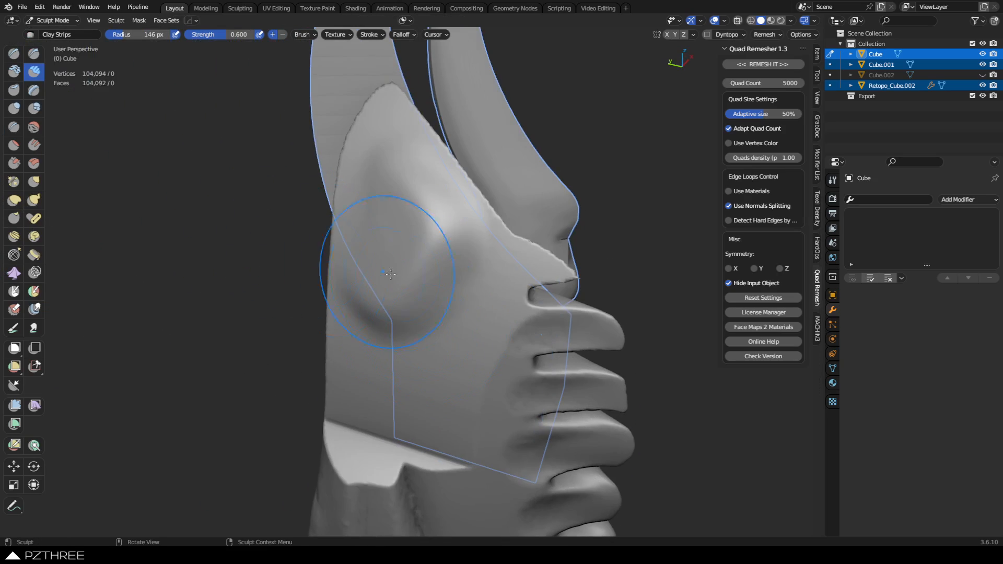
Select only the Cube in Object Mode and return it to Sculpt Mode
mouse_move(503, 307)
middle_down()
mouse_move(459, 291)
mouse_move(414, 246)
mouse_move(389, 305)
mouse_move(402, 280)
middle_up()
key(ctrl+Tab)
click(393, 324)
key(ctrl+Tab)
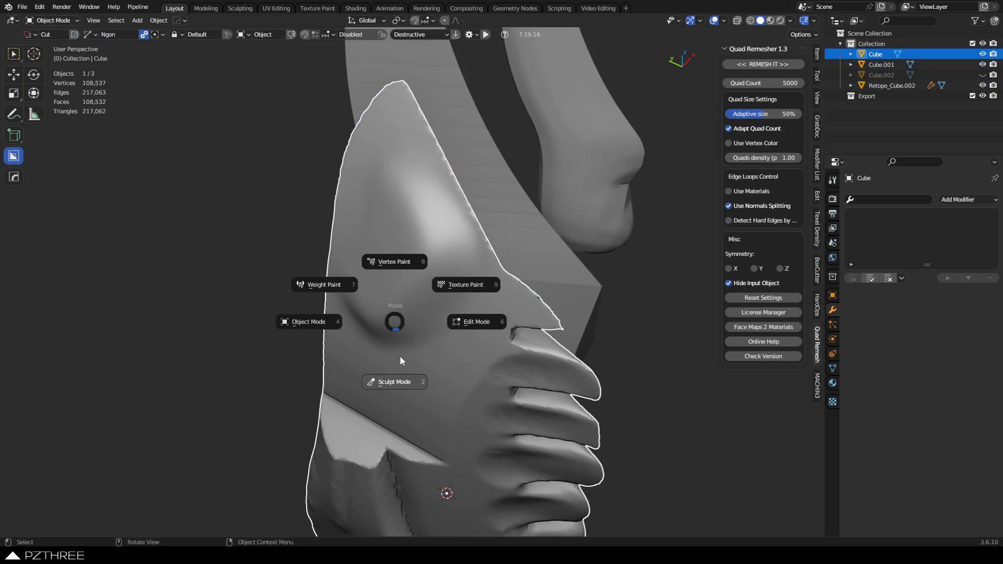
click(401, 366)
middle_drag(391, 313, 418, 316)
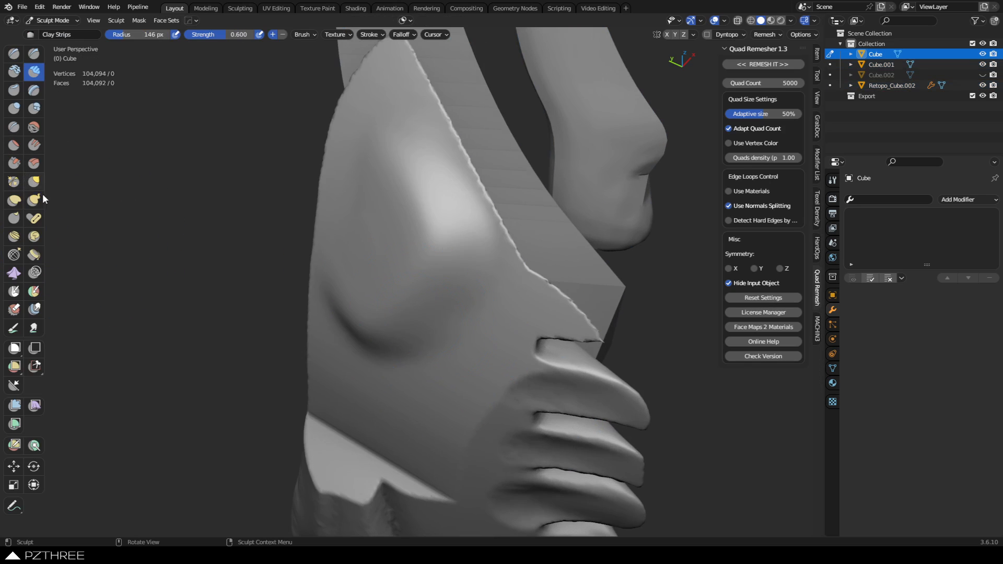
Choose the Crease brush for the Cube's bulge and set its radius to 61 px
click(14, 127)
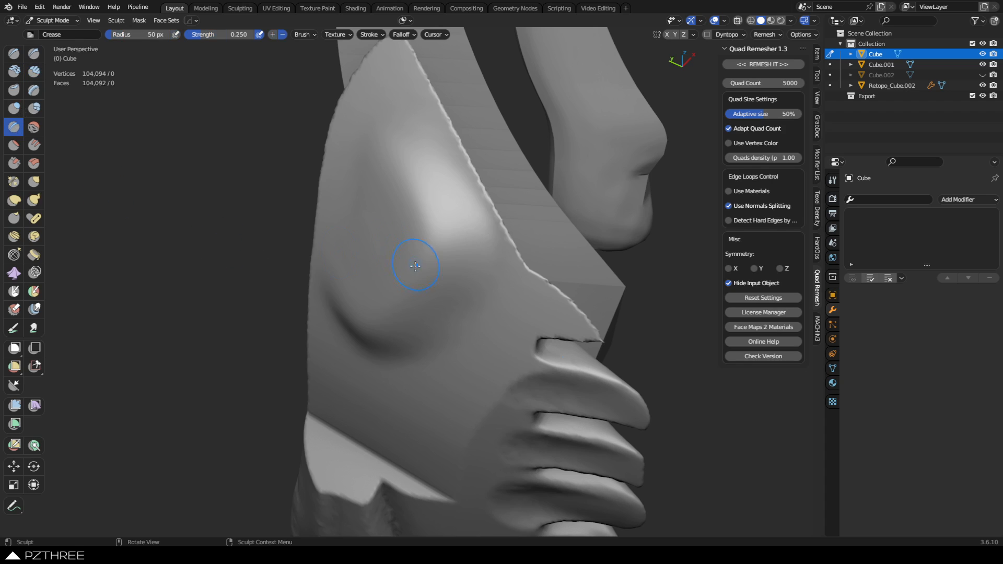
mouse_move(410, 264)
middle_down()
mouse_move(372, 220)
mouse_move(389, 223)
middle_up()
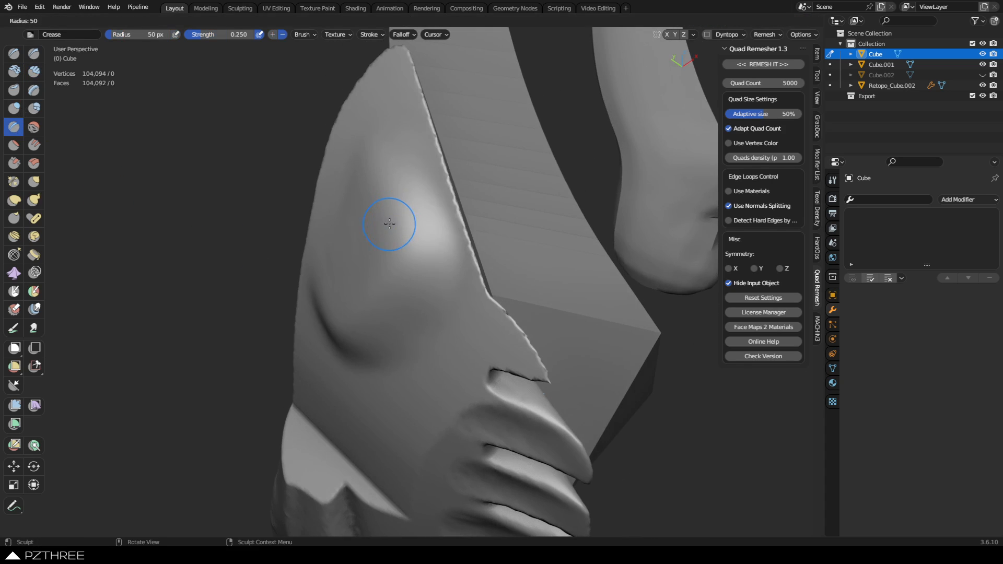
key(f)
click(387, 295)
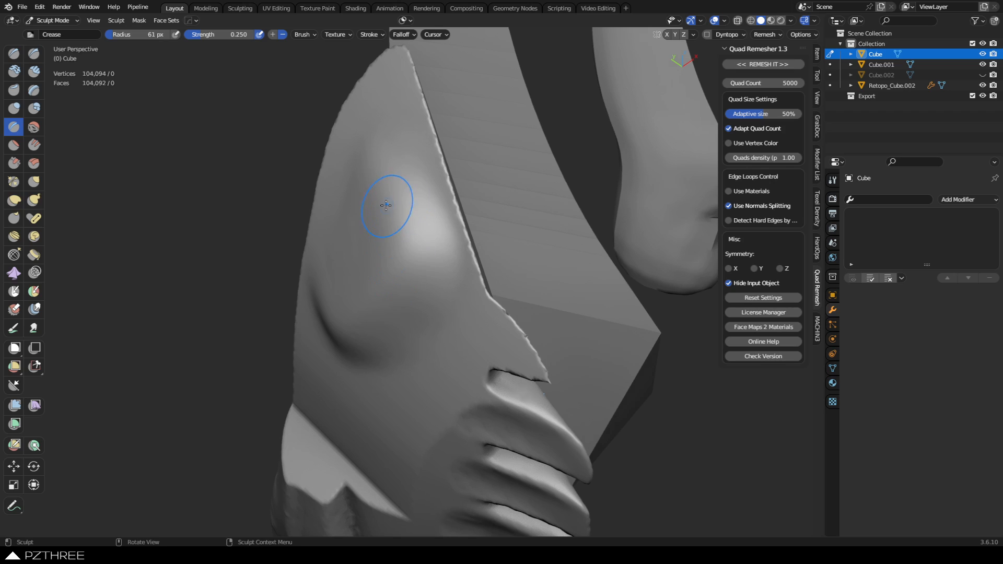
Pinch a sharp curved edge along the upper bulge with the PinchMagnify brush at 112 px radius and 0.739 strength
click(14, 183)
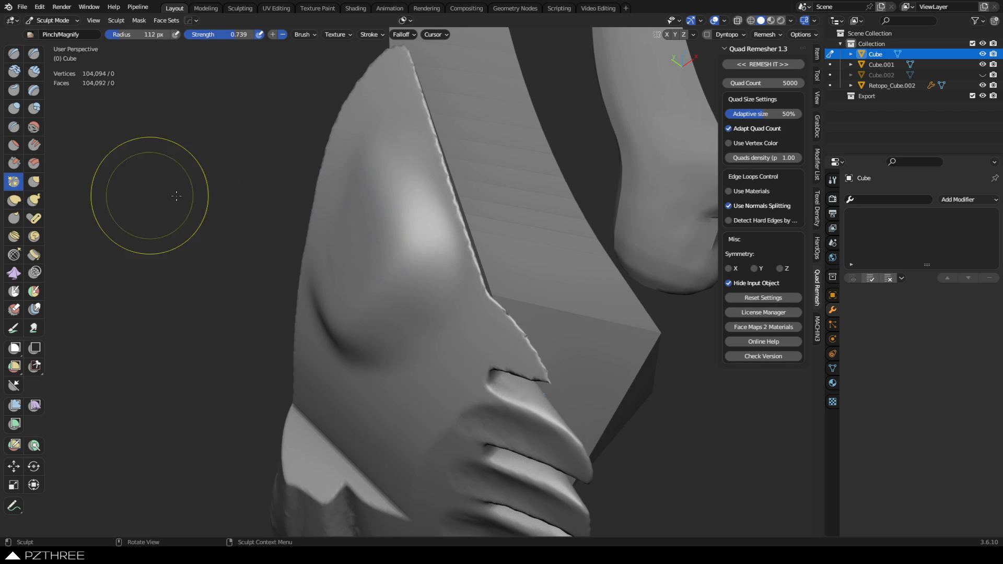
key(shift+f)
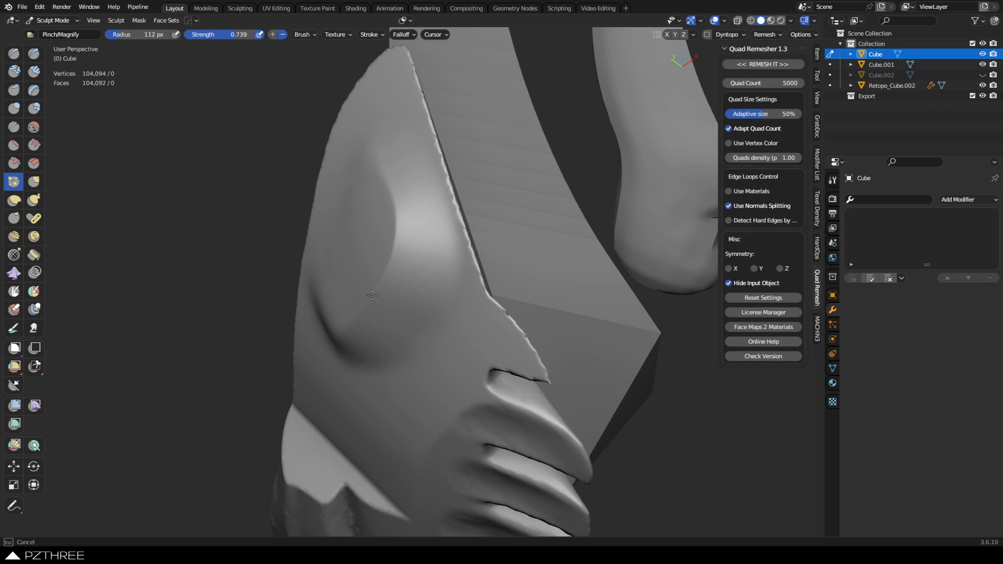
mouse_move(423, 287)
middle_down()
mouse_move(629, 240)
mouse_move(688, 156)
mouse_move(485, 238)
mouse_move(437, 231)
middle_up()
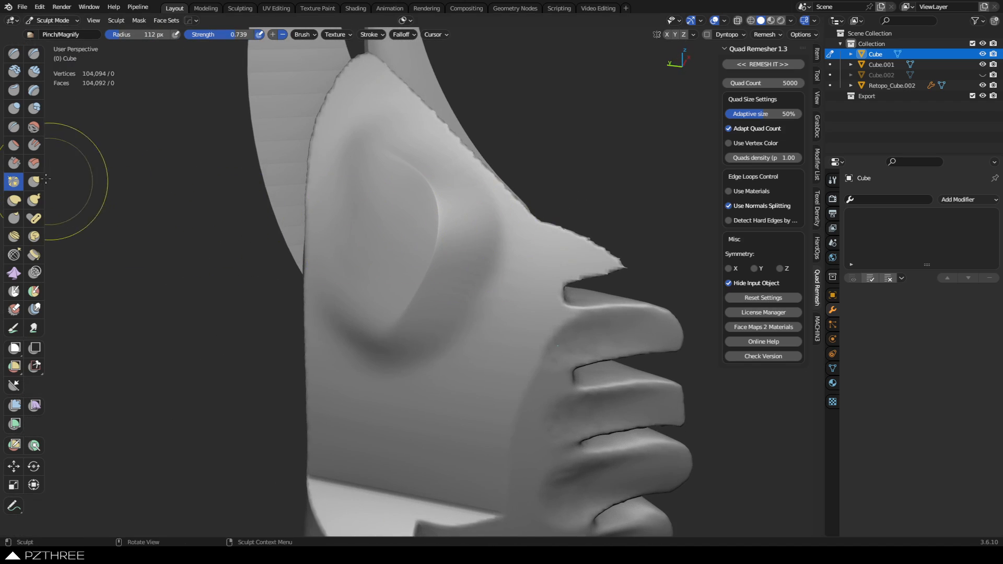
Flatten the area inside the pinched edge with the Scrape/Peaks brush at strength 1.000 and radius 110 px
click(25, 162)
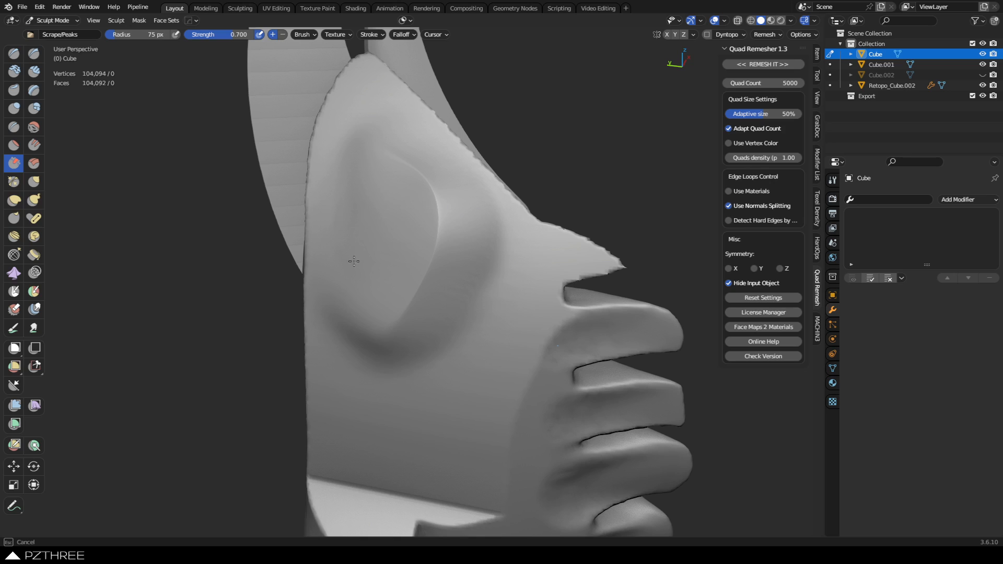
drag(354, 261, 361, 242)
key(shift+f)
click(397, 253)
key(f)
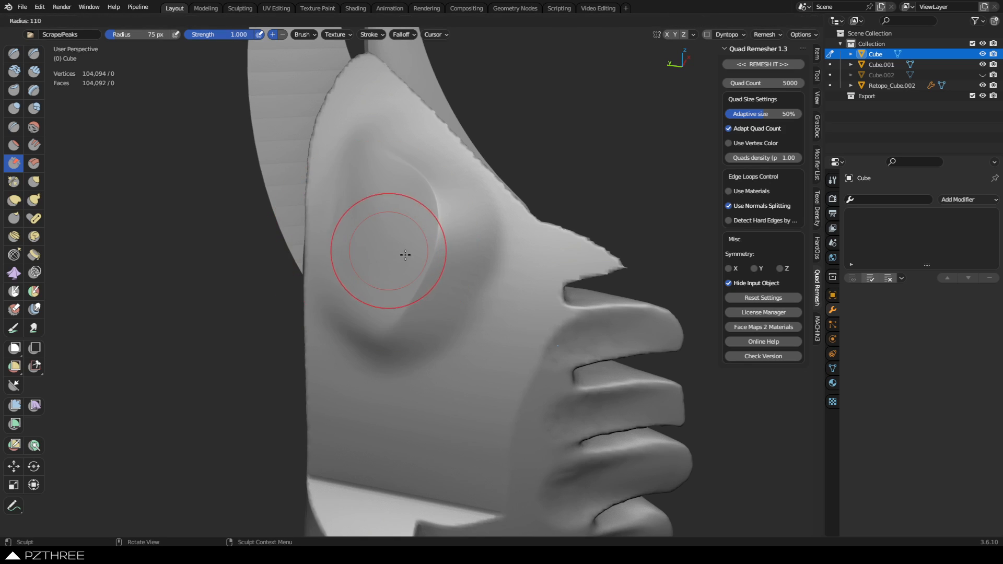
click(405, 255)
mouse_move(353, 189)
mouse_down()
mouse_move(332, 198)
mouse_move(349, 152)
mouse_up()
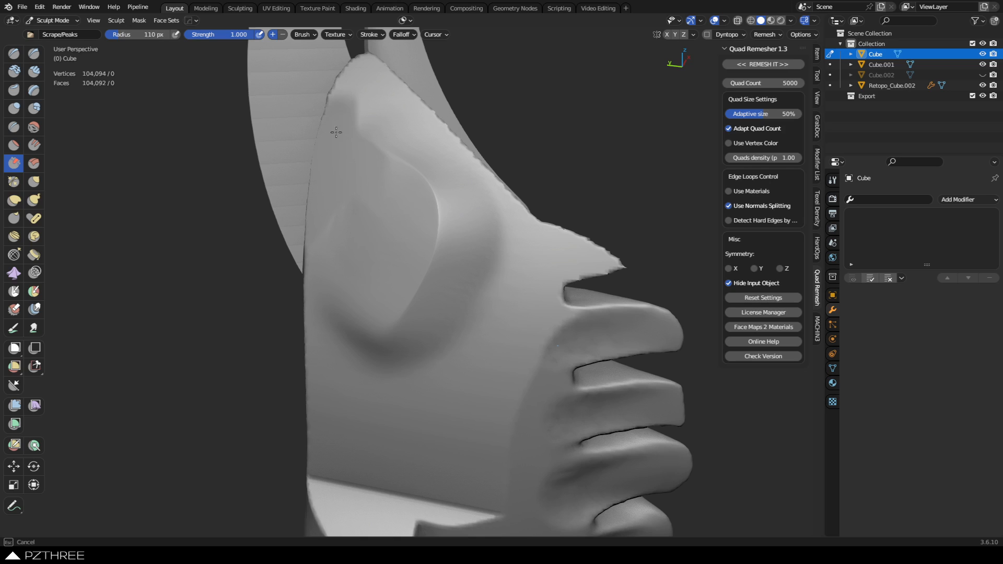
mouse_move(371, 254)
mouse_down()
mouse_move(368, 206)
mouse_move(356, 225)
mouse_move(371, 279)
mouse_move(379, 240)
mouse_move(370, 276)
mouse_up()
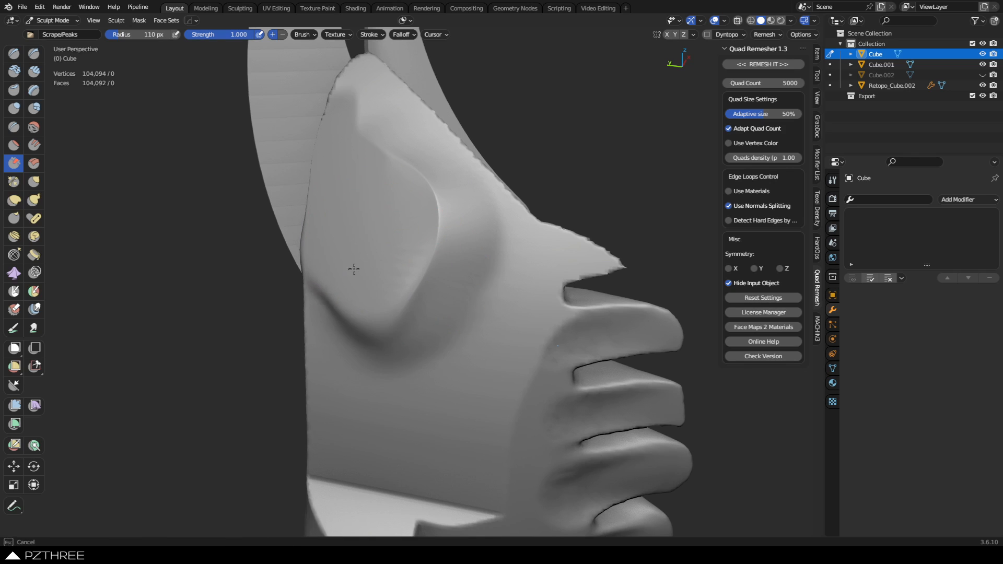
Pinch the Cube's long outer edge beside the bulge with the PinchMagnify brush at 112 px radius and 0.739 strength
middle_drag(353, 266, 496, 246)
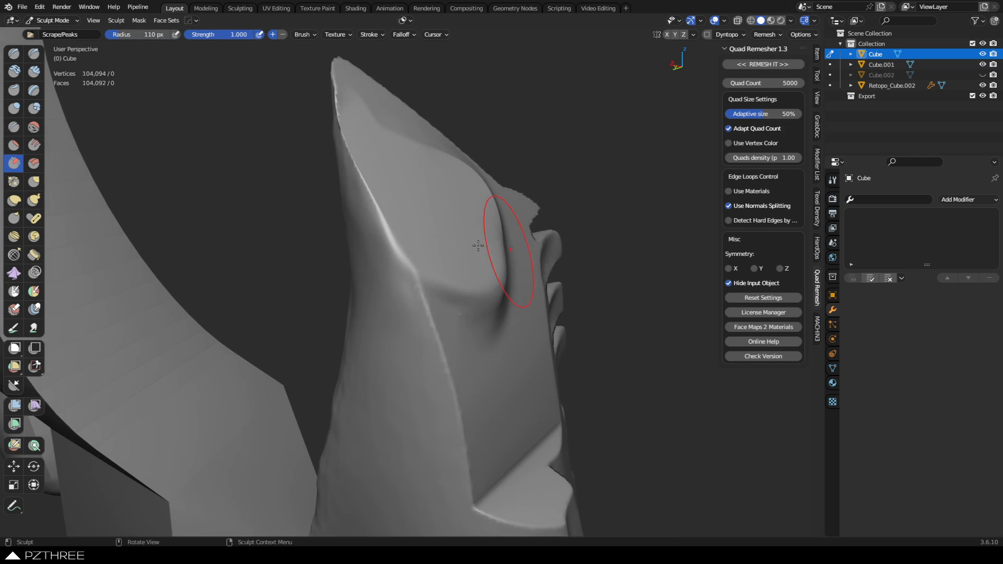
middle_drag(368, 208, 403, 346)
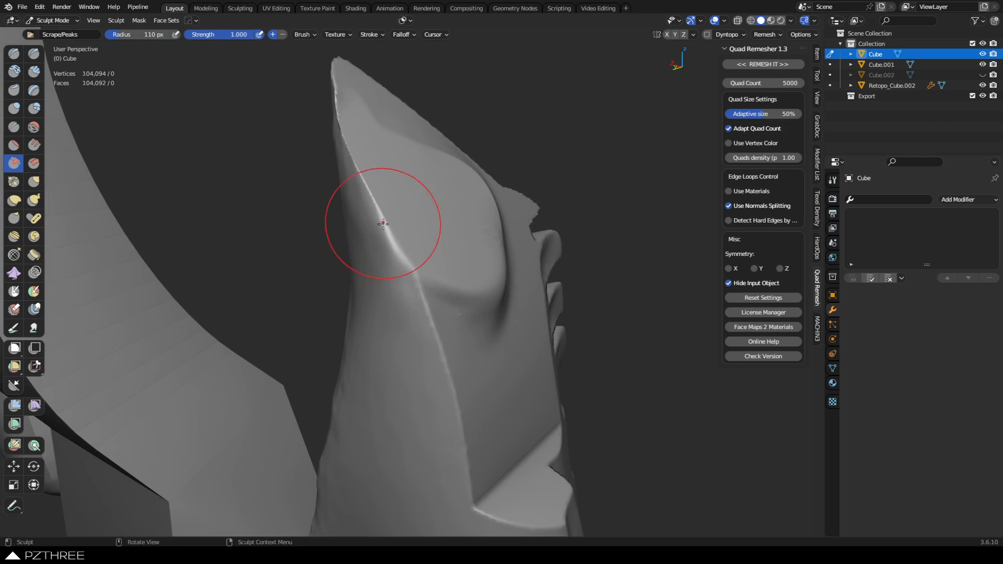
mouse_move(381, 224)
middle_down()
mouse_move(466, 262)
mouse_move(366, 255)
middle_up()
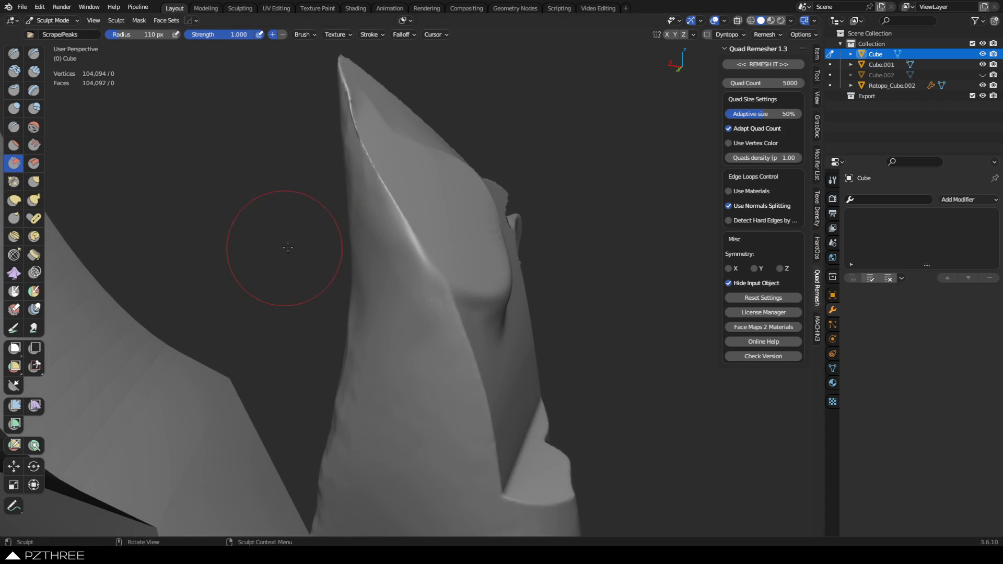
click(13, 182)
mouse_move(454, 291)
middle_down()
mouse_move(404, 302)
mouse_move(340, 226)
middle_up()
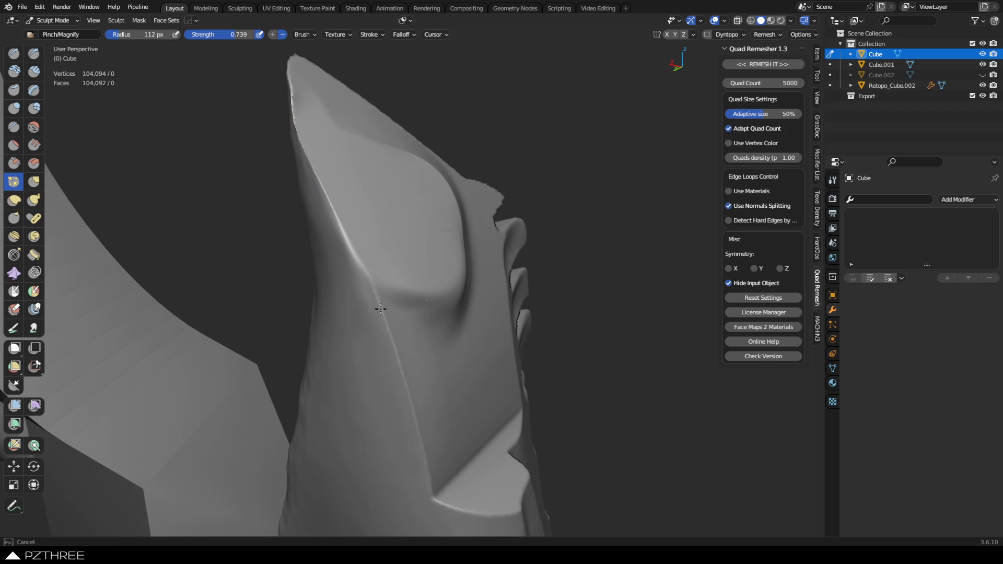
drag(381, 309, 321, 240)
Sharpen the outer edge beside the bulge with the Crease brush at 61 px radius and 0.250 strength
click(15, 128)
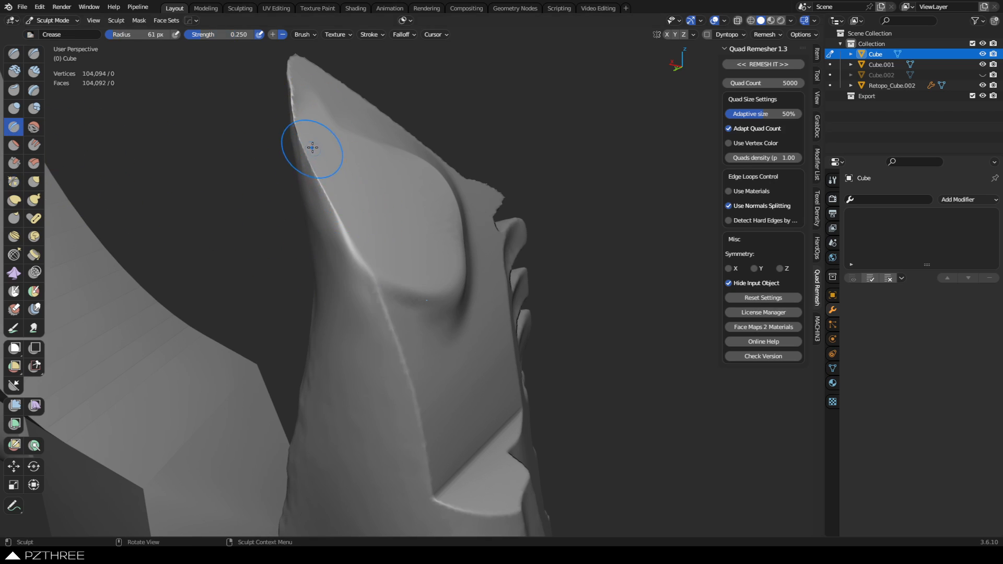
drag(313, 147, 350, 245)
drag(337, 207, 310, 150)
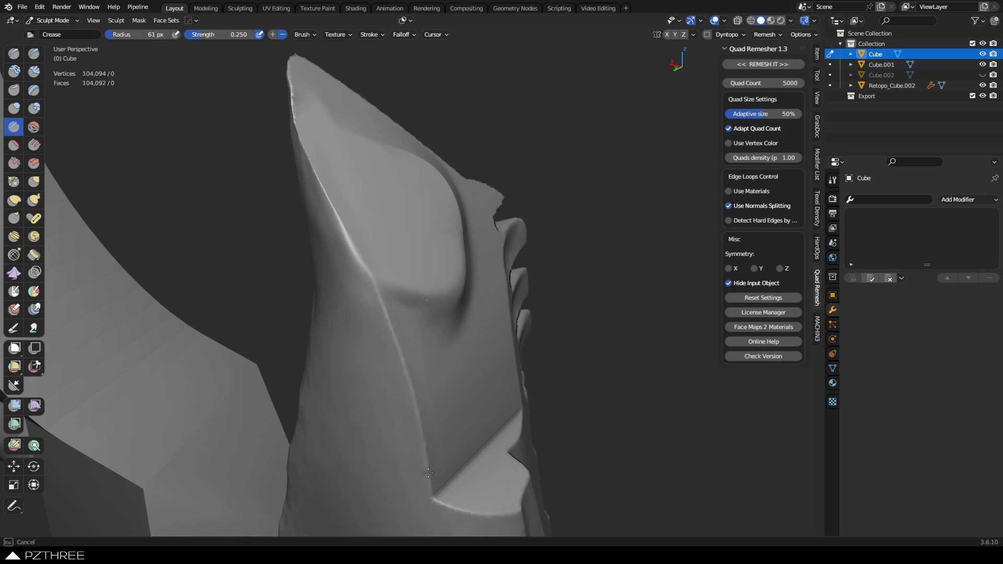
drag(338, 194, 329, 262)
middle_drag(423, 255, 344, 206)
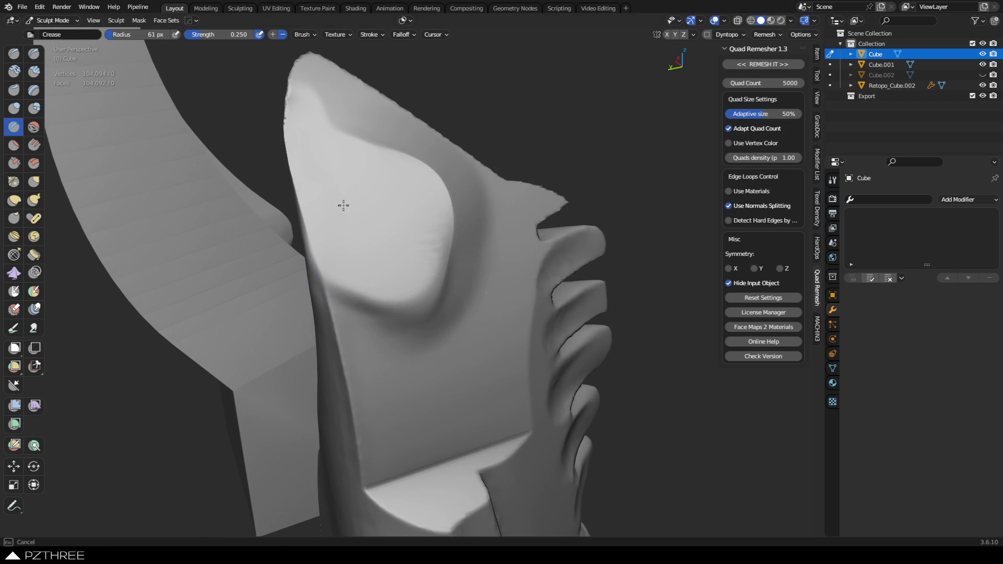
middle_drag(401, 251, 398, 257)
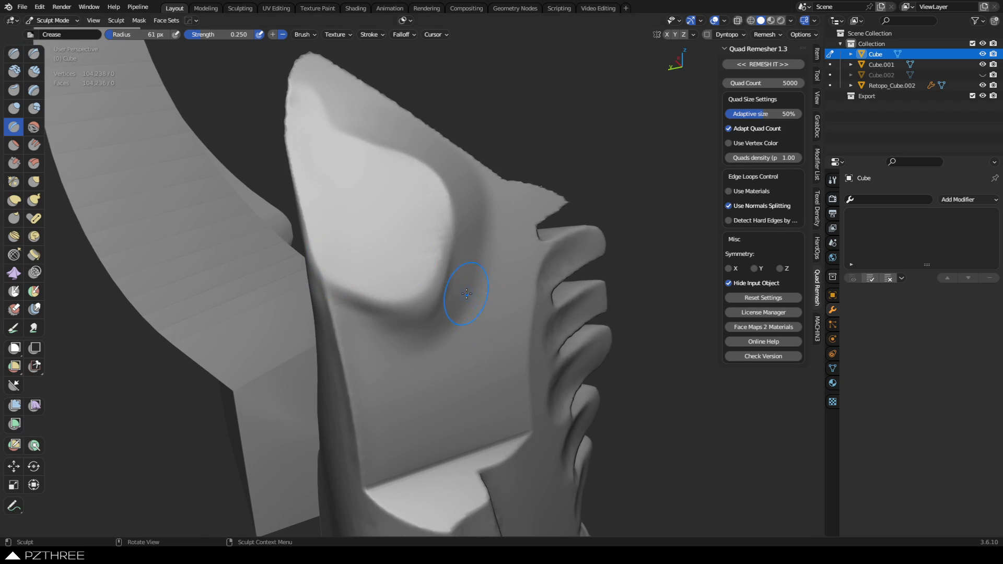
Examine the bulge and the ridged side of the Cube from several angles
middle_drag(466, 291, 335, 291)
mouse_move(385, 257)
middle_down()
mouse_move(405, 355)
mouse_move(271, 308)
mouse_move(182, 230)
middle_up()
mouse_move(57, 145)
middle_down()
mouse_move(365, 231)
mouse_move(269, 219)
mouse_move(201, 230)
middle_up()
mouse_move(464, 269)
middle_down()
mouse_move(463, 249)
mouse_move(411, 260)
middle_up()
middle_drag(407, 251, 372, 261)
mouse_move(381, 269)
ctrl+middle_down()
mouse_move(383, 246)
mouse_move(342, 223)
mouse_move(428, 256)
mouse_move(418, 233)
mouse_move(503, 202)
mouse_move(518, 280)
mouse_move(473, 303)
mouse_move(361, 268)
ctrl+middle_up()
mouse_move(461, 268)
middle_down()
mouse_move(506, 287)
mouse_move(488, 279)
middle_up()
shift+middle_drag(506, 230, 435, 219)
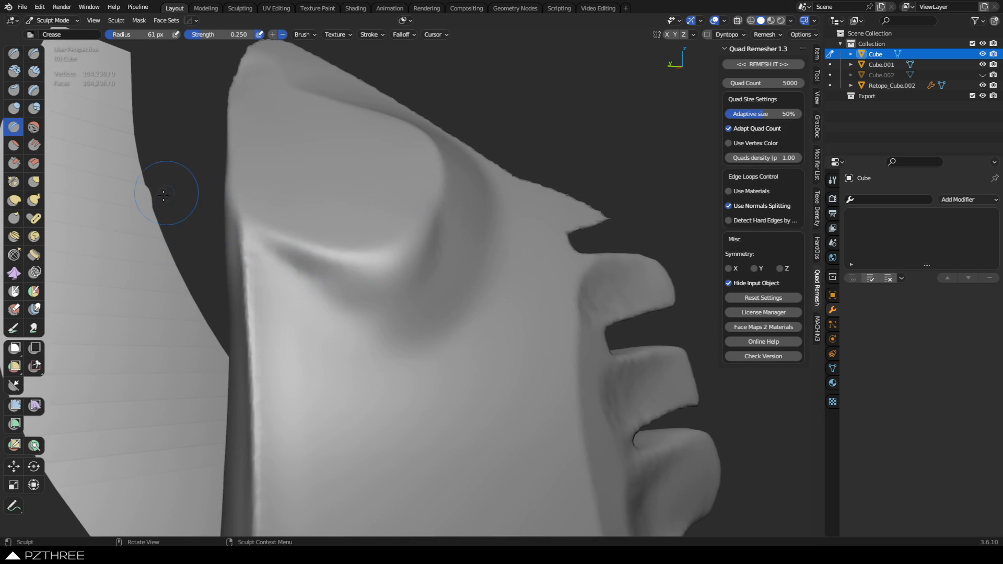
Set the viewport orbit method to Trackball in the navigation preferences
click(40, 7)
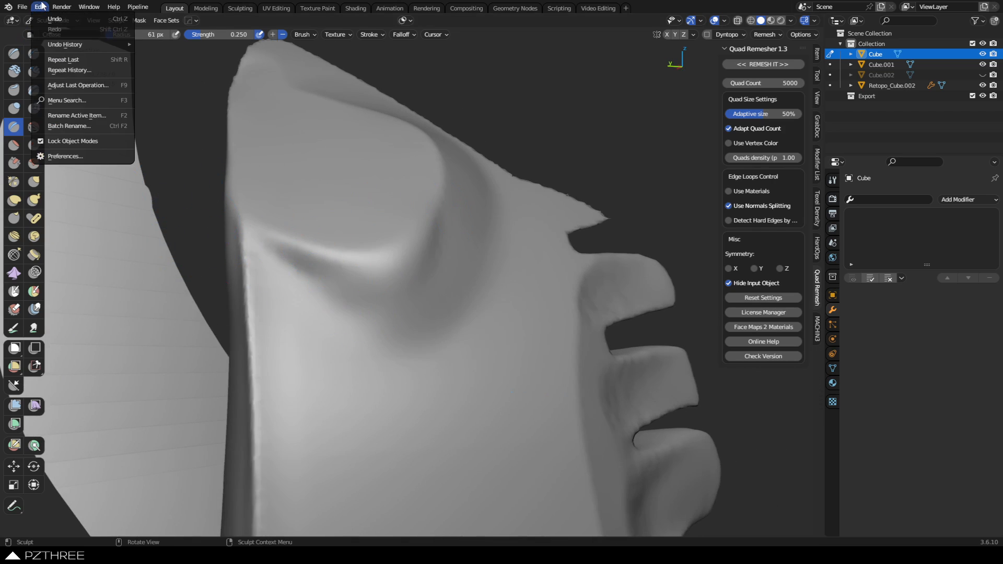
click(96, 157)
drag(142, 6, 354, 80)
click(192, 231)
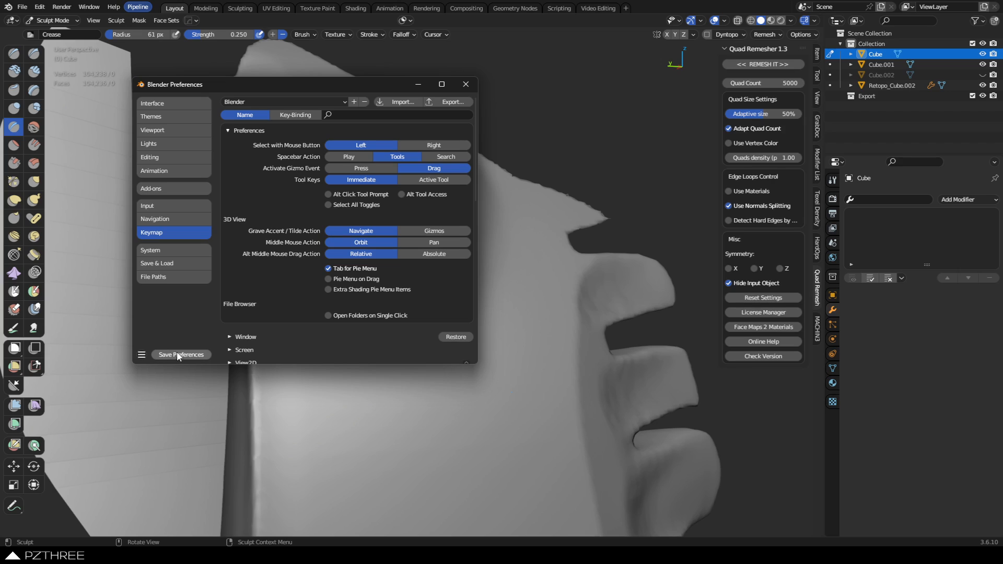
click(141, 354)
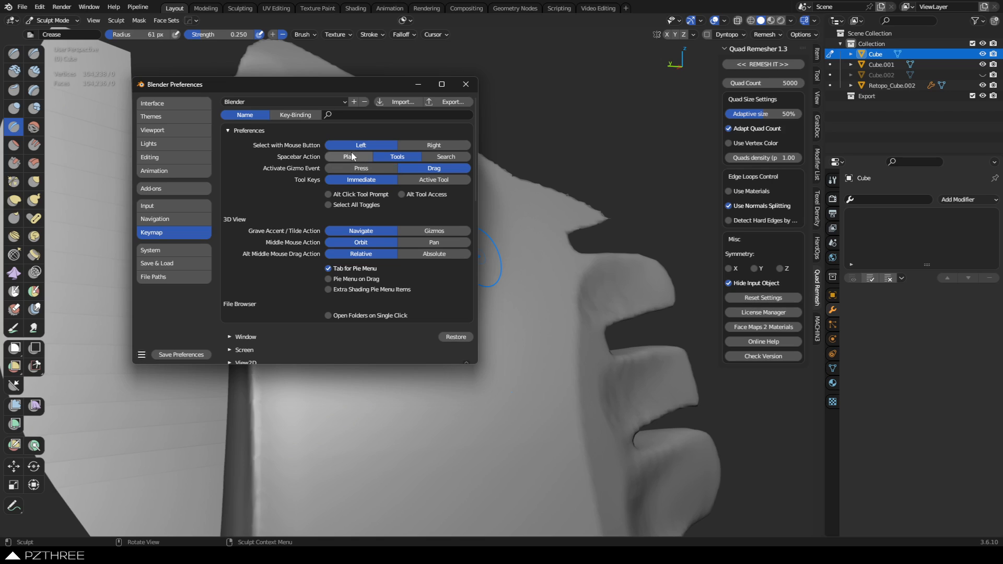
click(204, 219)
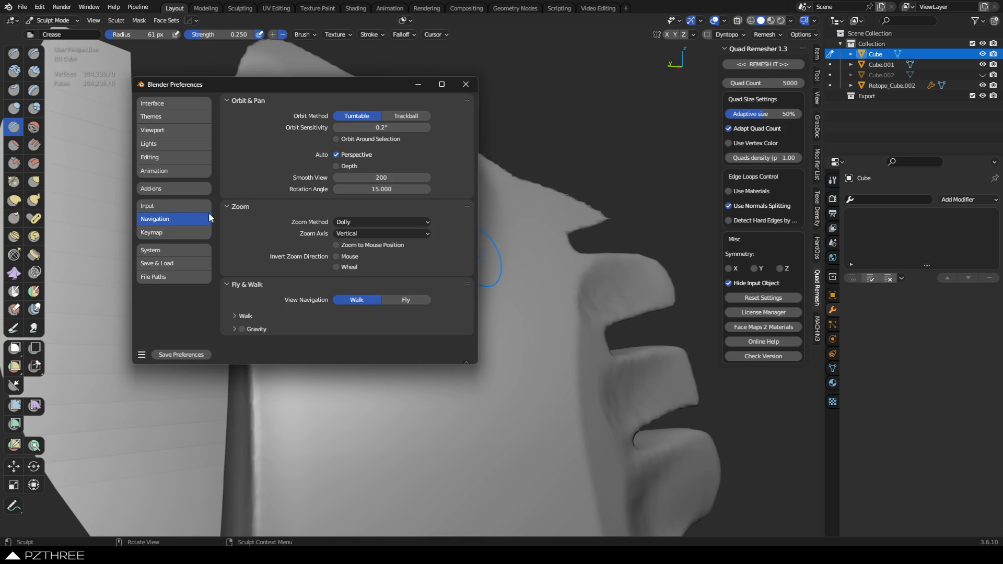
click(410, 117)
click(465, 85)
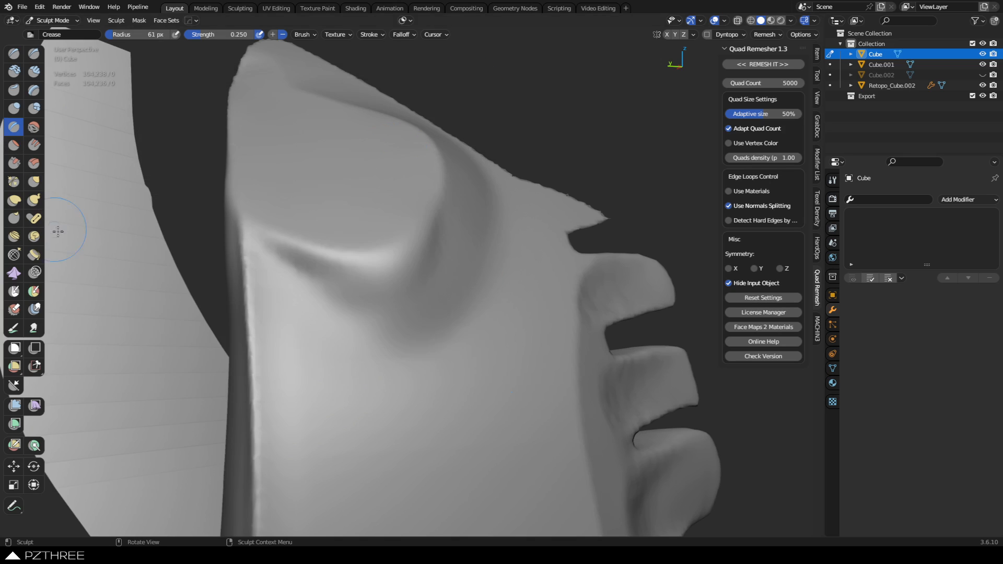
Sharpen the rim of the bulge's flat face with the Crease brush at 61 px radius and 0.250 strength
mouse_move(58, 232)
middle_down()
mouse_move(126, 313)
mouse_move(169, 122)
mouse_move(126, 228)
middle_up()
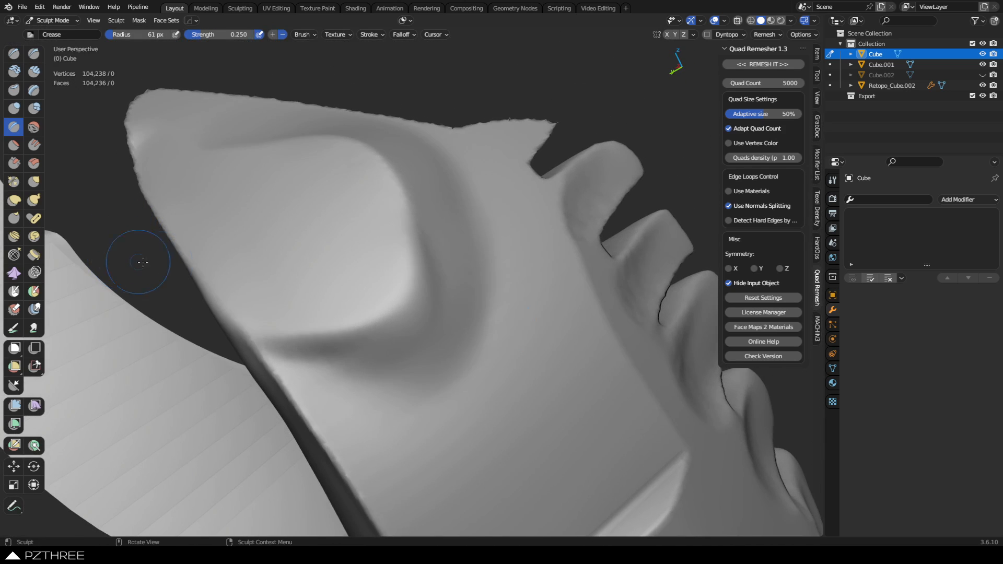
mouse_move(360, 277)
middle_down()
mouse_move(315, 284)
mouse_move(327, 271)
middle_up()
mouse_move(402, 256)
middle_down()
mouse_move(424, 272)
mouse_move(391, 253)
mouse_move(649, 306)
mouse_move(424, 249)
mouse_move(414, 338)
mouse_move(432, 259)
mouse_move(402, 276)
middle_up()
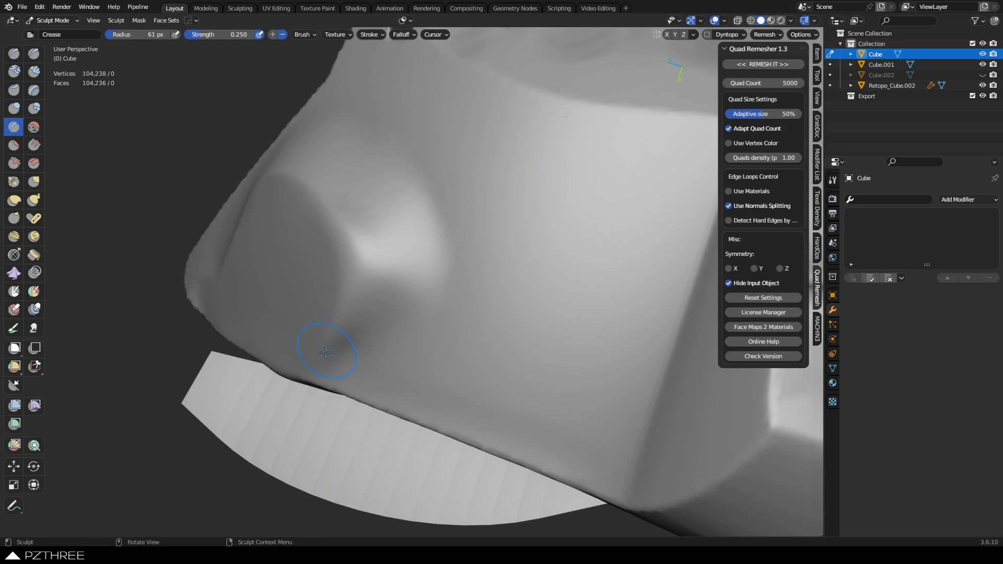
drag(325, 353, 366, 269)
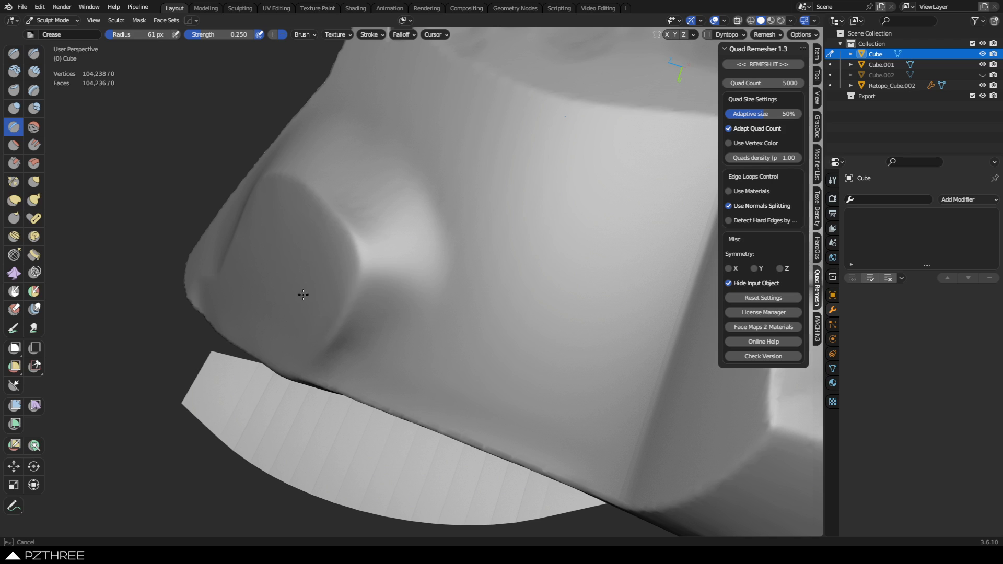
middle_drag(459, 224, 380, 282)
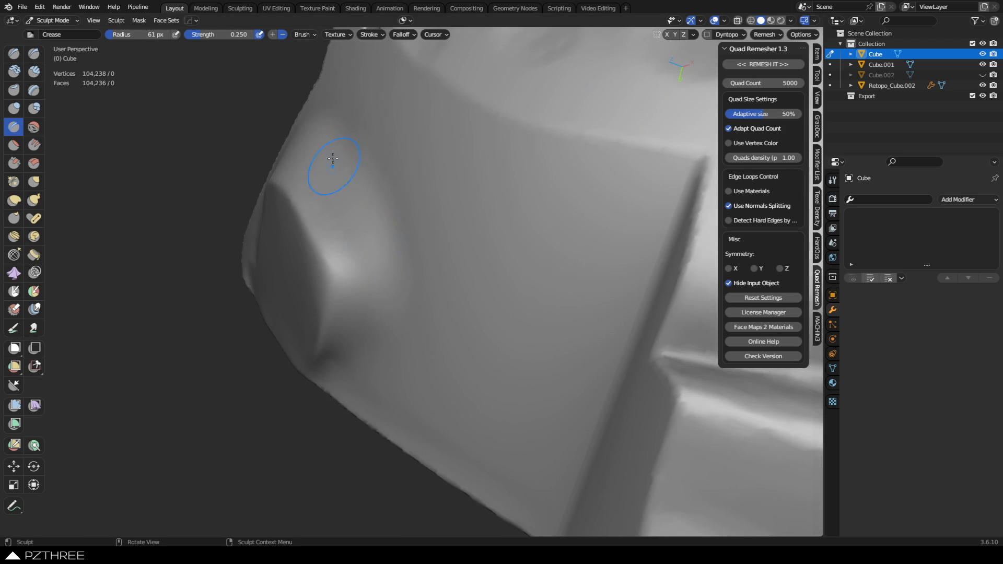
Try a curved crease around the outer base of the bulge and undo it
drag(366, 226, 349, 185)
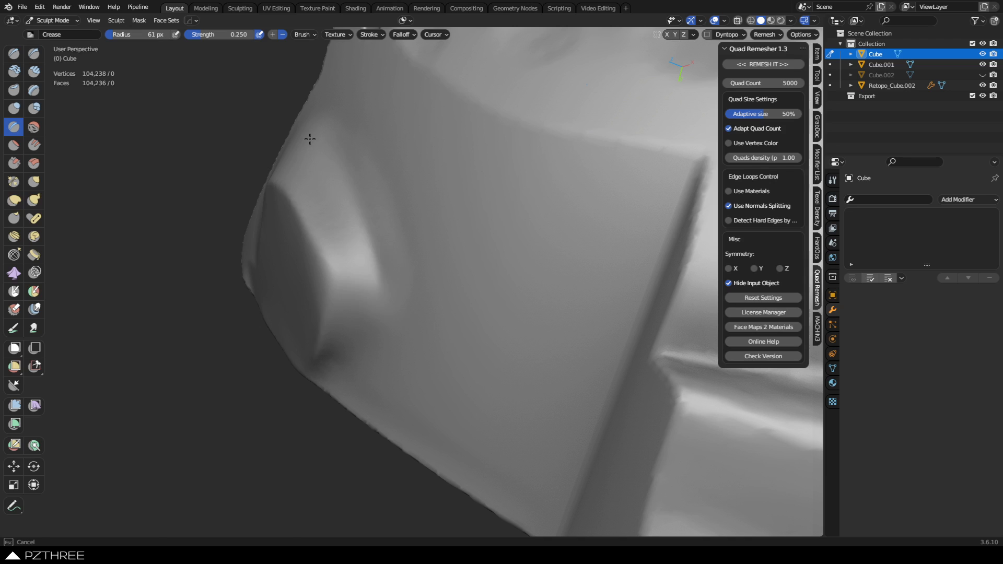
key(Escape)
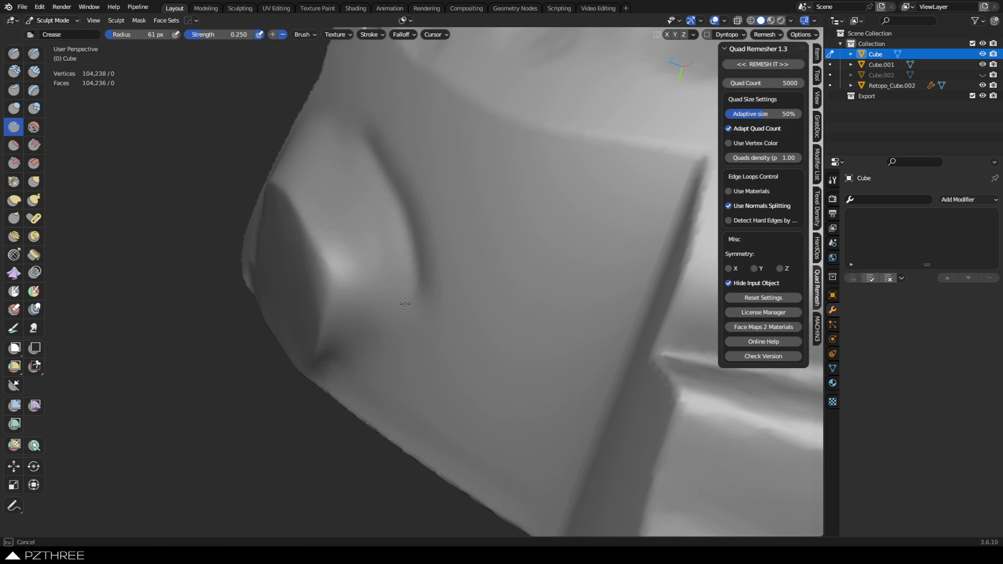
drag(405, 304, 403, 300)
key(ctrl+z)
Crease the curved outline where the bulge's sloped side meets the surrounding surface, working from its upper end around to the lower end
mouse_move(323, 134)
mouse_down()
mouse_move(380, 276)
mouse_move(307, 134)
mouse_move(382, 282)
mouse_up()
mouse_move(370, 355)
middle_down()
mouse_move(395, 225)
mouse_move(388, 188)
middle_up()
drag(349, 276, 355, 269)
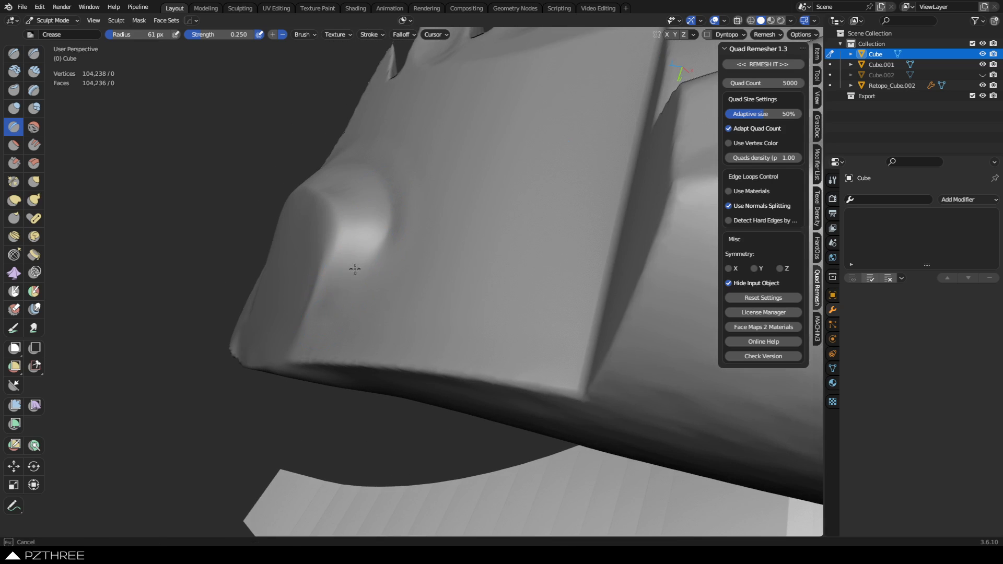
mouse_move(325, 307)
mouse_down()
mouse_move(317, 318)
mouse_move(385, 225)
mouse_up()
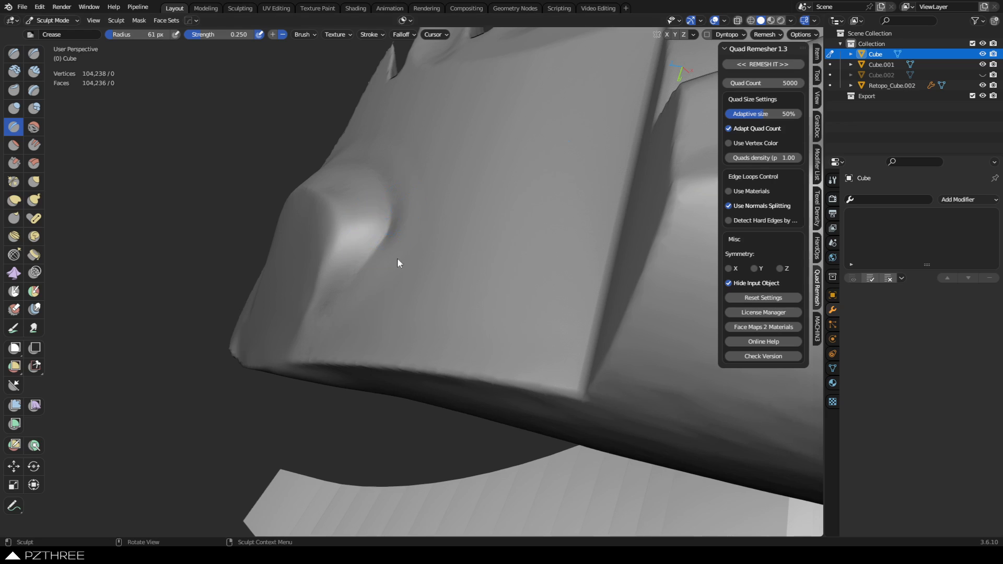
middle_drag(398, 264, 386, 357)
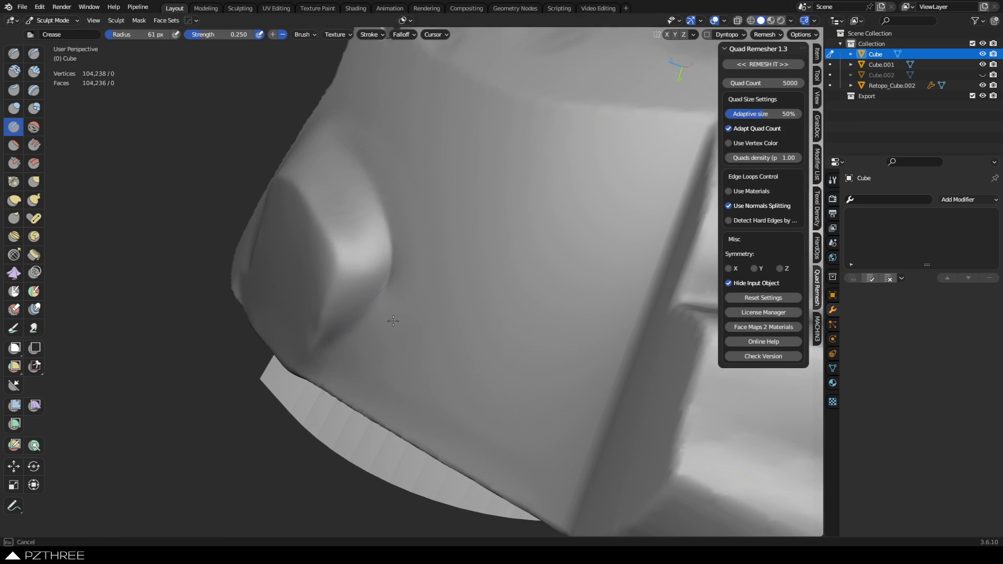
drag(370, 132, 377, 144)
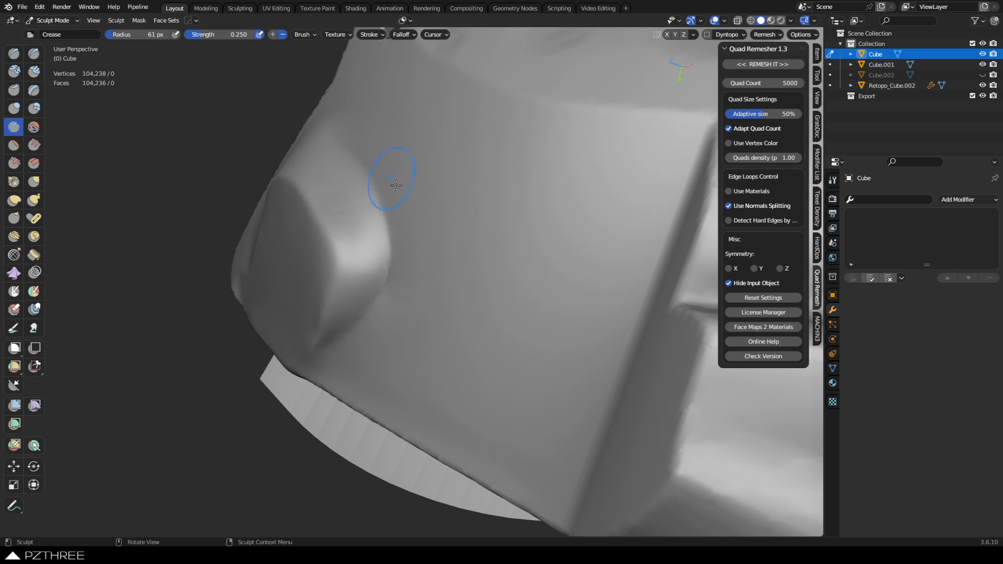
Reduce the Crease brush radius to 33 px and refine the lower slope of the bulge
middle_drag(360, 244, 343, 286)
key(f)
click(343, 283)
key(f)
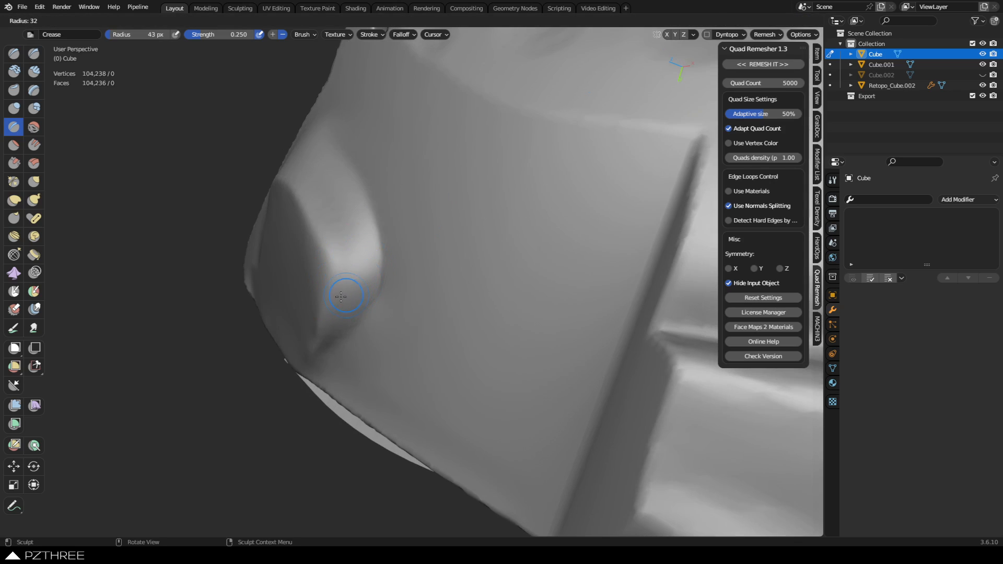
click(344, 295)
drag(334, 322, 338, 316)
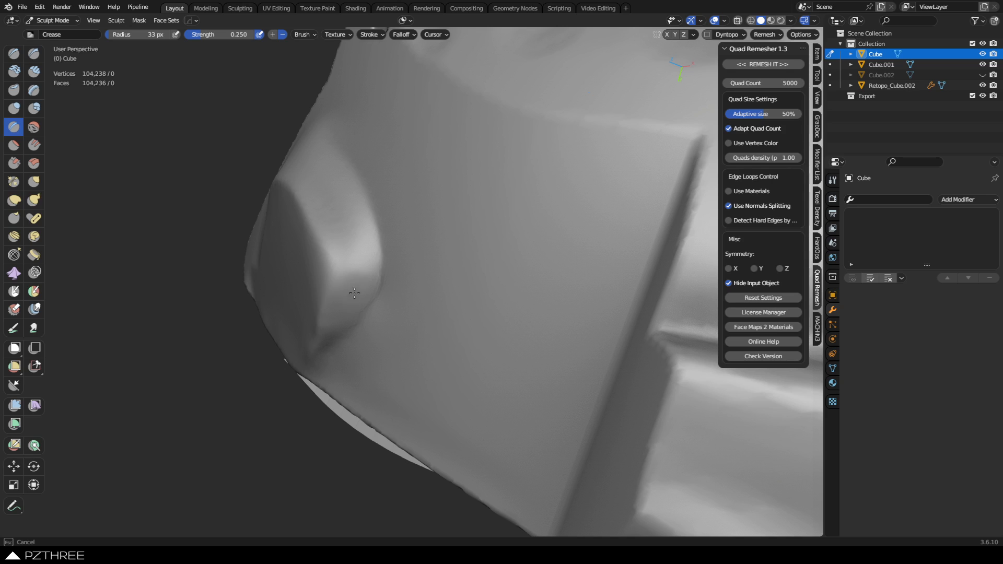
drag(355, 289, 333, 318)
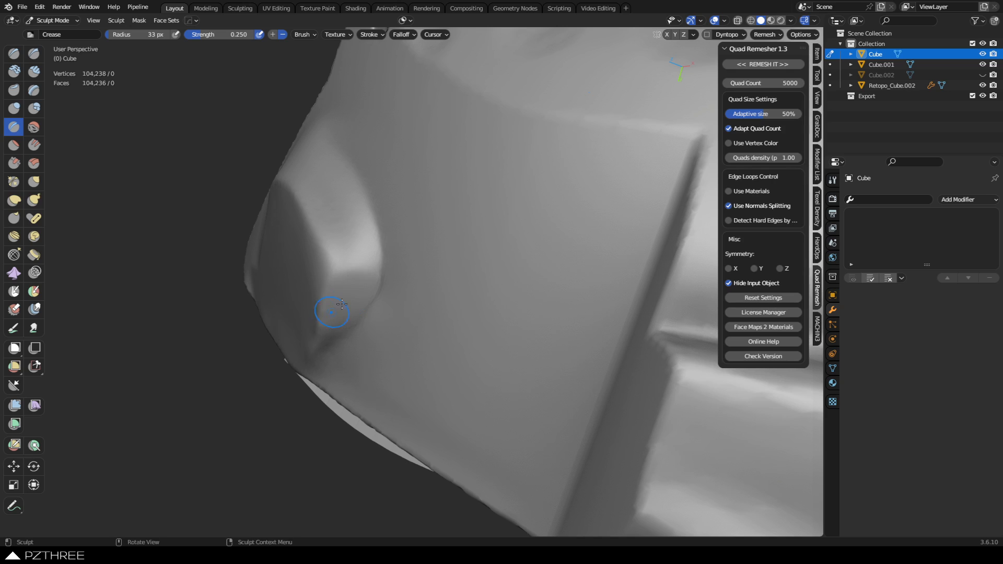
Define the tapered lower end of the bulge with close-up strokes of the 33 px Crease brush
middle_drag(331, 313, 374, 230)
drag(333, 245, 323, 258)
ctrl+middle_drag(320, 260, 325, 255)
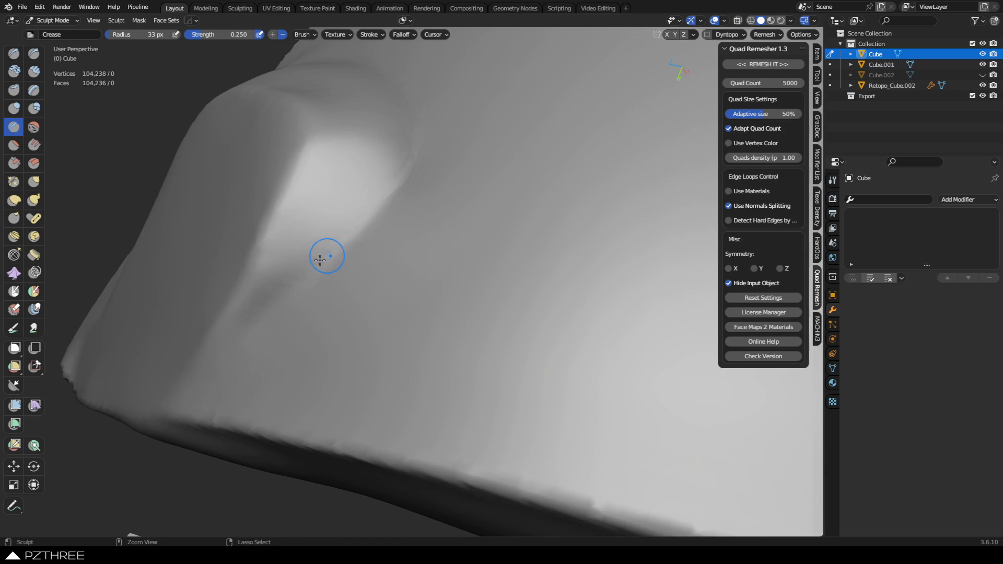
drag(265, 277, 260, 286)
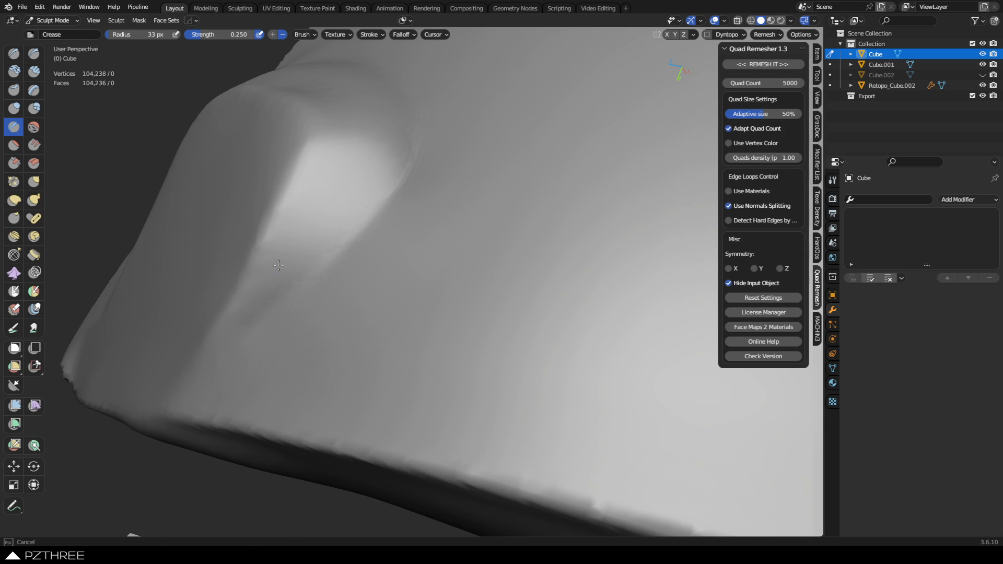
drag(278, 265, 282, 261)
Touch up the outer side edge of the bulge with the 33 px Crease brush
middle_drag(328, 212, 298, 263)
mouse_move(358, 189)
middle_down()
mouse_move(349, 209)
mouse_move(382, 308)
middle_up()
drag(409, 338, 415, 293)
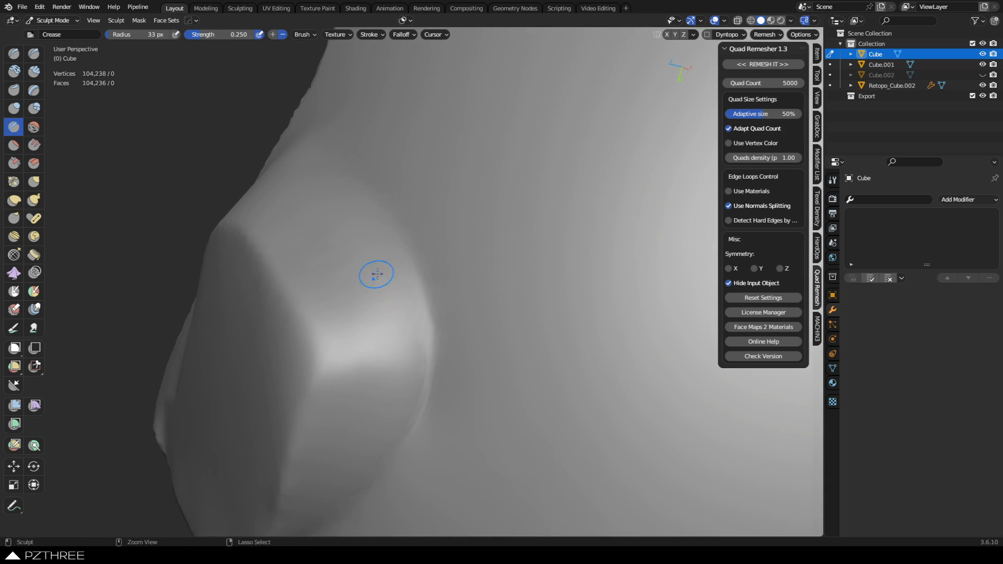
ctrl+middle_drag(377, 274, 396, 349)
Set the brush radius to 42 px and smooth the sloping band between the bulge's rim and its base
mouse_move(396, 349)
middle_down()
mouse_move(380, 318)
mouse_move(365, 341)
middle_up()
key(f)
click(363, 323)
drag(363, 321, 359, 313)
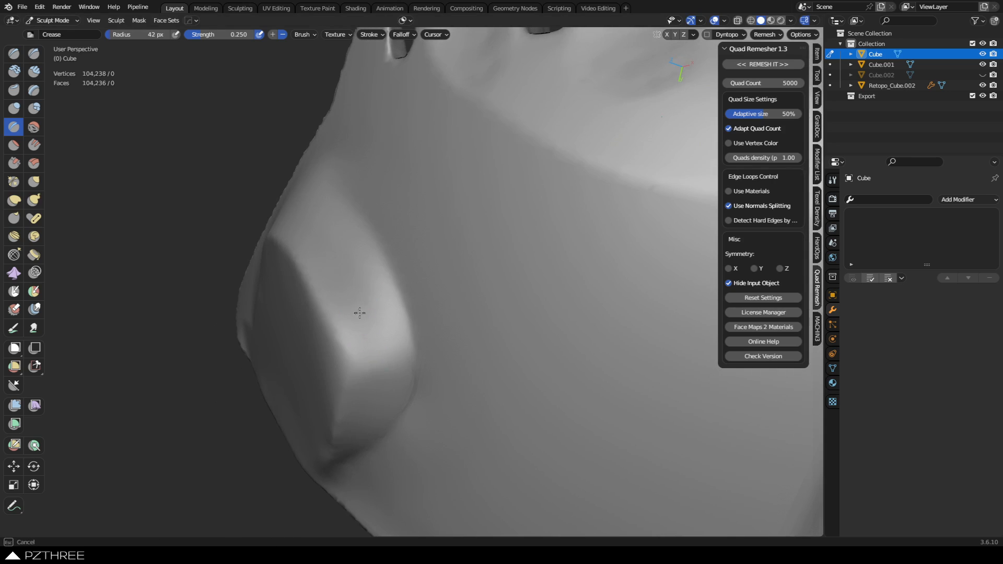
shift+drag(328, 232, 330, 240)
shift+drag(311, 182, 395, 323)
middle_drag(354, 284, 349, 268)
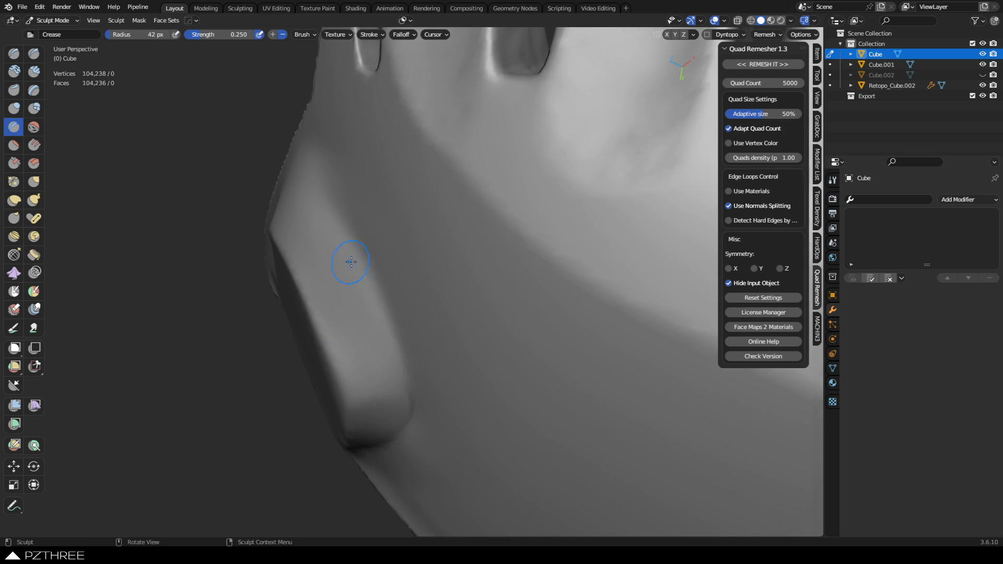
middle_drag(351, 261, 333, 227)
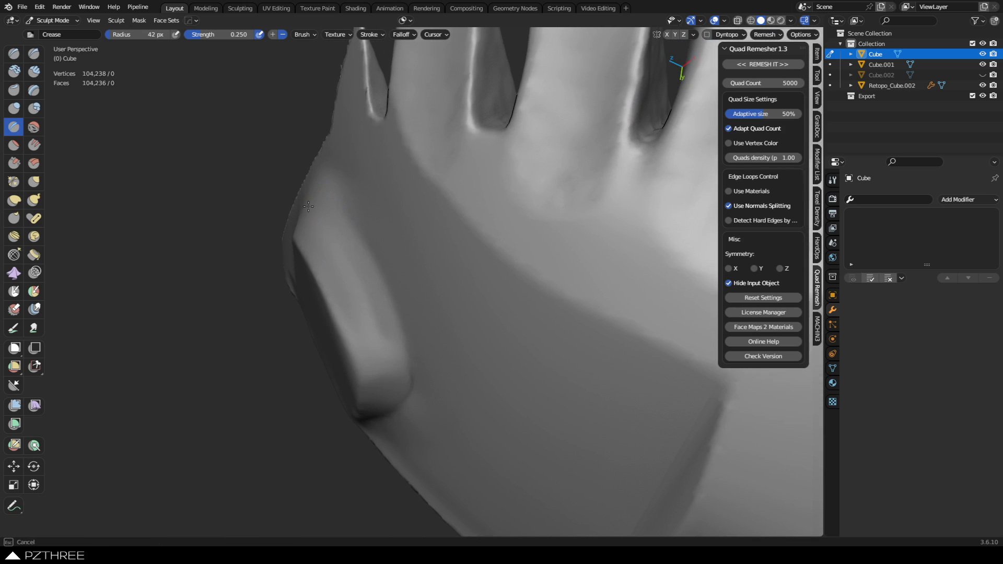
shift+drag(308, 206, 392, 356)
shift+drag(317, 221, 370, 337)
Stroke the Crease brush at 42 px radius along the transition between the bulge and the Cube's jagged edge, undoing the first attempt
mouse_move(501, 250)
middle_down()
mouse_move(432, 287)
mouse_move(463, 253)
mouse_move(455, 291)
mouse_move(521, 308)
mouse_move(378, 226)
mouse_move(403, 217)
mouse_move(441, 256)
mouse_move(416, 216)
mouse_move(380, 280)
mouse_move(381, 351)
middle_up()
mouse_move(370, 268)
middle_down()
mouse_move(358, 307)
mouse_move(369, 287)
middle_up()
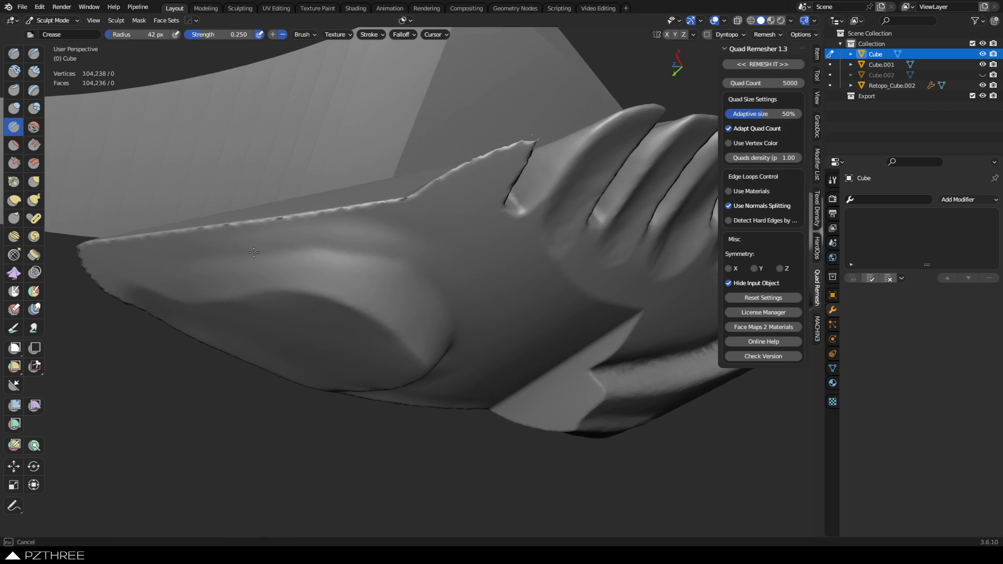
drag(388, 280, 394, 284)
key(ctrl+z)
mouse_move(160, 267)
mouse_down()
mouse_move(394, 283)
mouse_move(332, 259)
mouse_move(368, 271)
mouse_up()
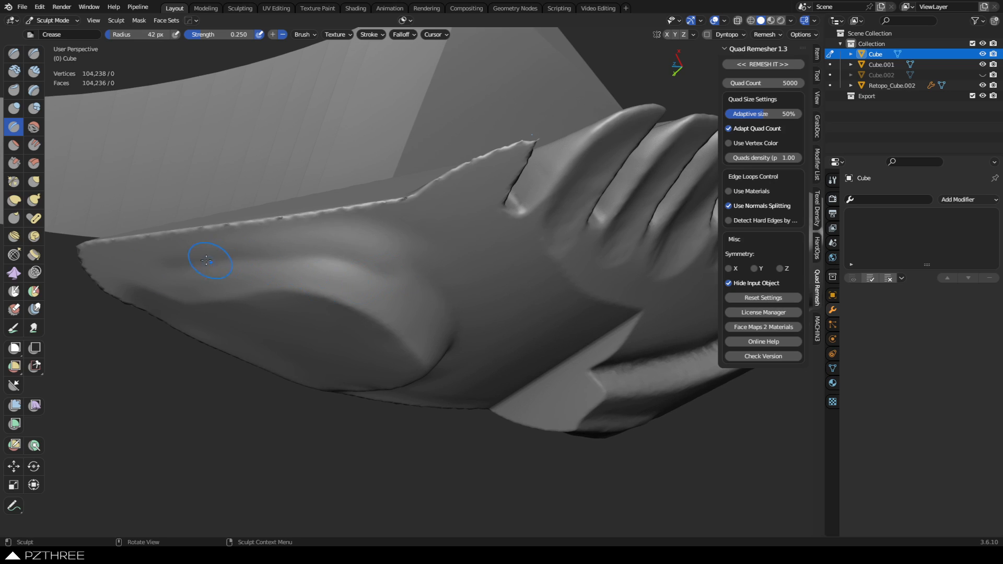
Stroke the 42 px Crease brush along the bulge's sloping band and inner rim, undoing the first two rim attempts
drag(209, 256, 348, 264)
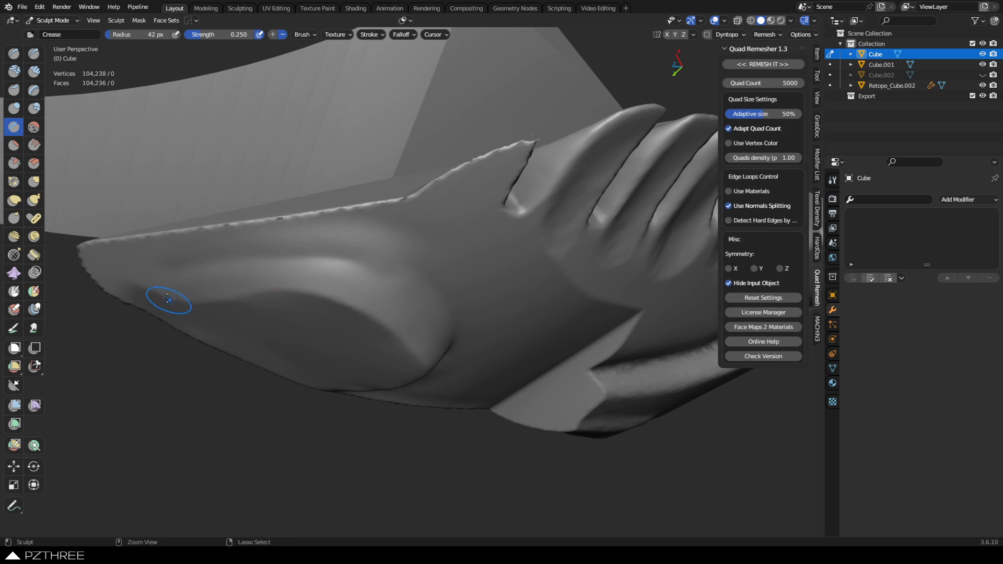
mouse_move(138, 295)
mouse_down()
mouse_move(378, 310)
mouse_move(392, 333)
mouse_up()
key(ctrl+z)
drag(149, 294, 390, 337)
key(ctrl+z)
drag(264, 291, 400, 313)
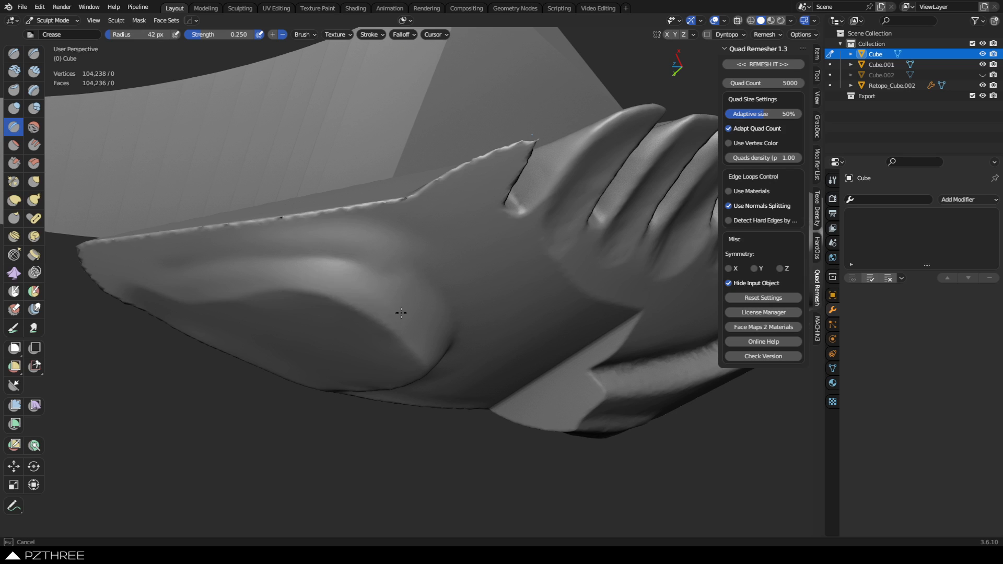
Refine the sloping band and its curved end around the bulge with repeated 42 px Crease brush strokes
drag(169, 300, 370, 310)
drag(147, 286, 161, 290)
drag(302, 288, 331, 284)
drag(148, 287, 219, 292)
mouse_move(347, 300)
mouse_down()
mouse_move(370, 313)
mouse_move(331, 278)
mouse_up()
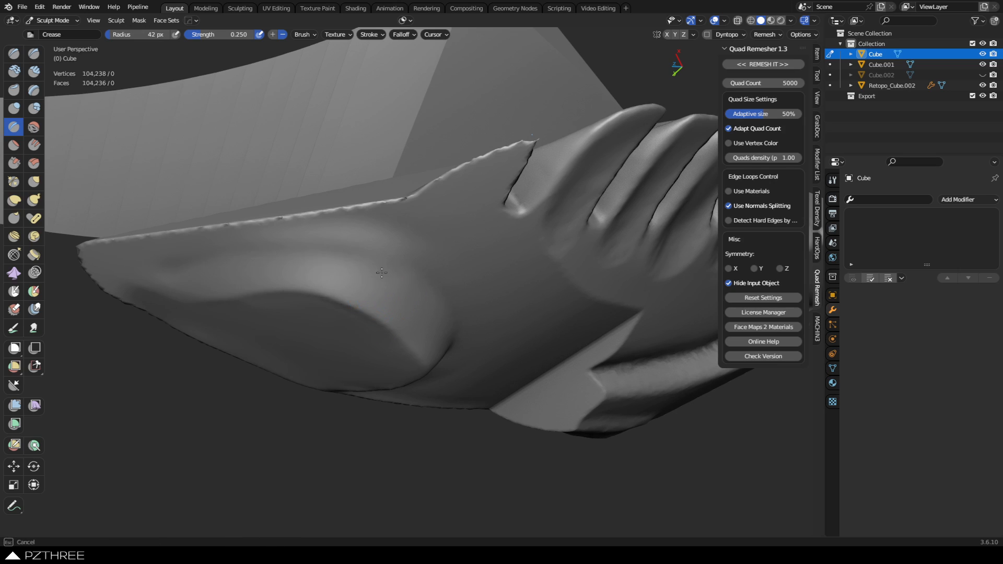
drag(393, 281, 410, 299)
drag(357, 251, 404, 288)
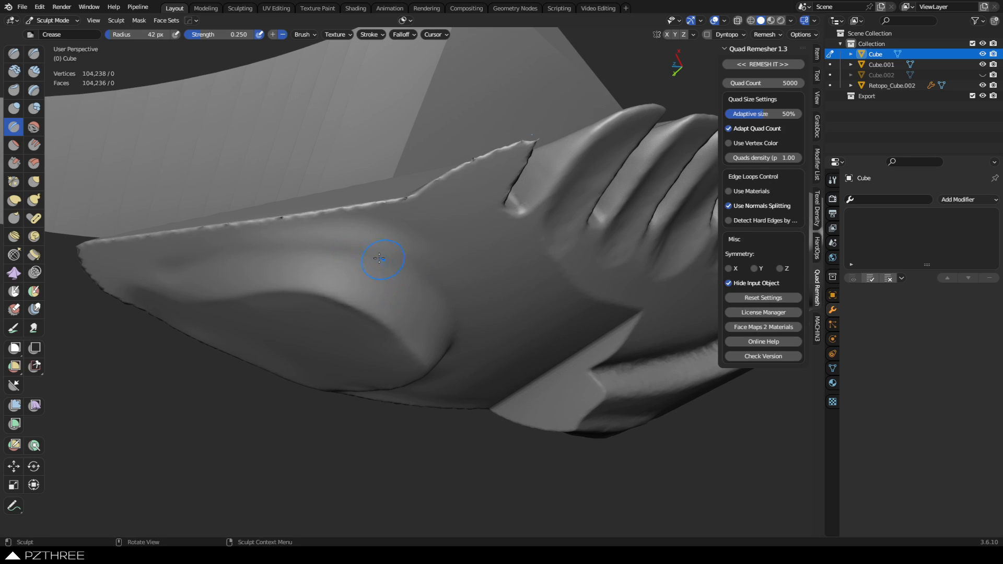
mouse_move(354, 252)
mouse_down()
mouse_move(417, 281)
mouse_move(426, 290)
mouse_move(406, 285)
mouse_move(421, 303)
mouse_up()
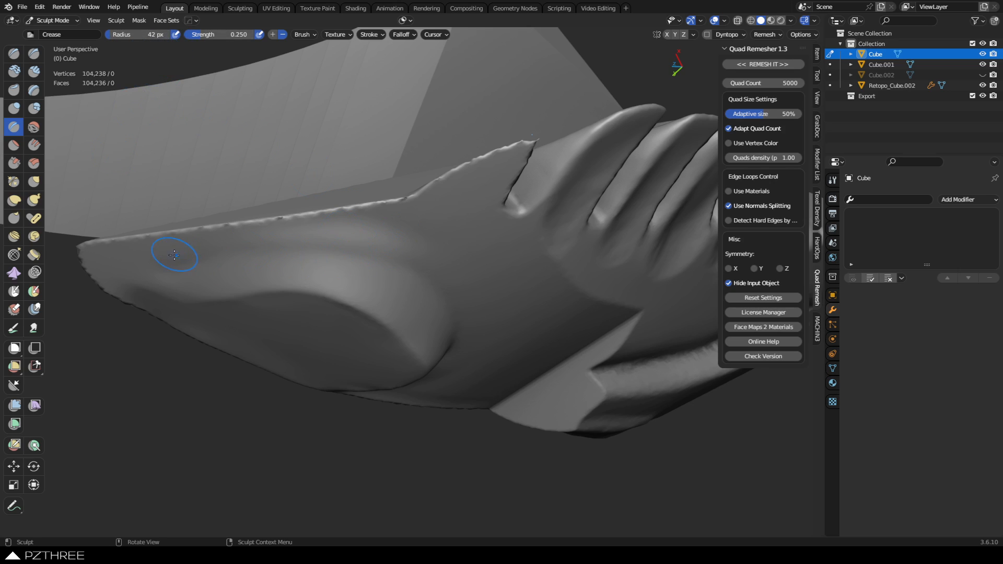
Define the outer boundary of the sloping band from its narrow tip to the curved end with the Crease brush
drag(174, 254, 234, 260)
mouse_move(303, 254)
mouse_down()
mouse_move(394, 269)
mouse_move(381, 262)
mouse_up()
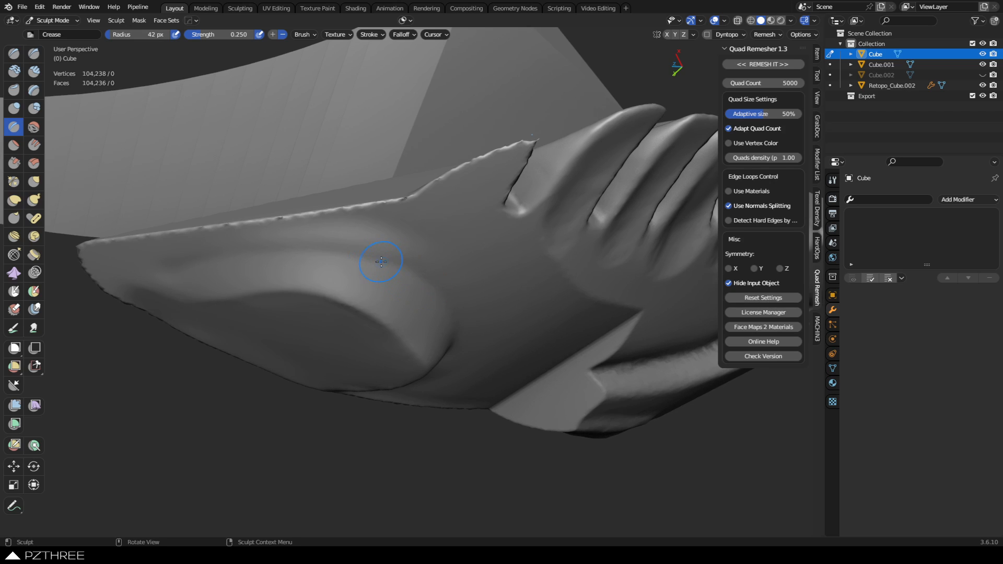
drag(205, 256, 303, 252)
mouse_move(235, 252)
mouse_down()
mouse_move(334, 255)
mouse_move(418, 275)
mouse_up()
drag(340, 261, 418, 285)
mouse_move(345, 267)
mouse_down()
mouse_move(418, 292)
mouse_move(399, 302)
mouse_up()
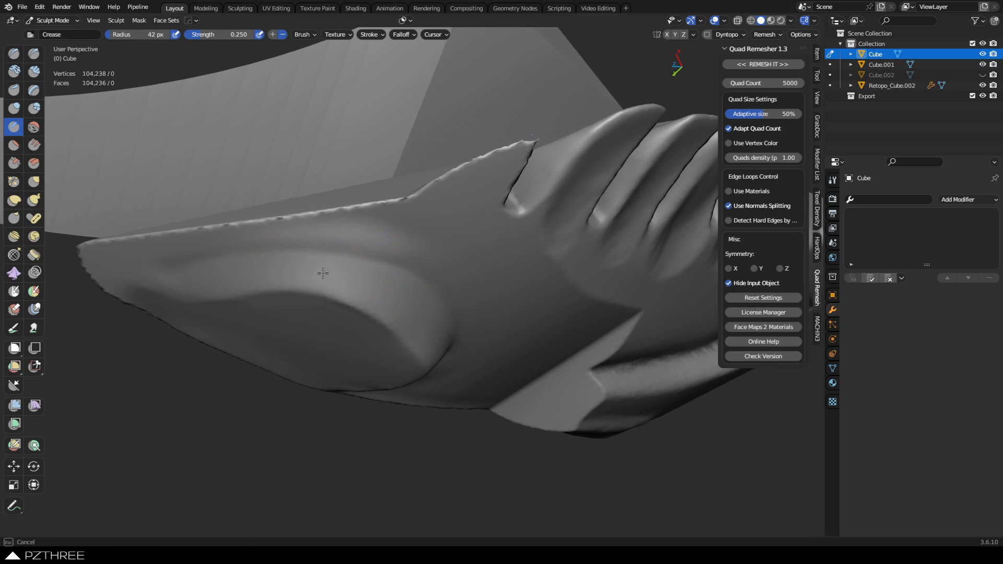
drag(184, 277, 205, 283)
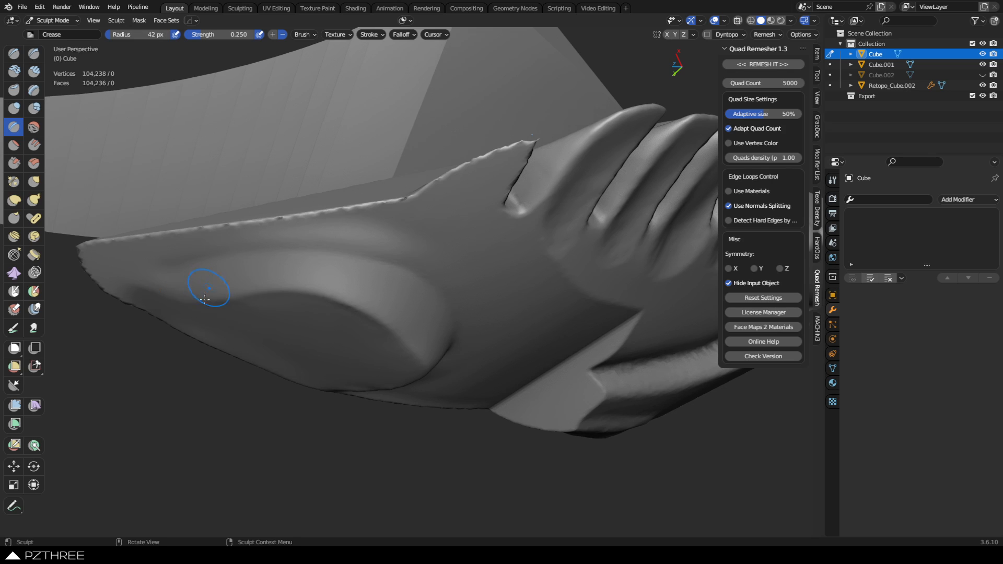
Build up the surface between the bulge and the jagged edge using the Draw brush at 0.170 strength, and remesh the Cube
mouse_move(270, 301)
middle_down()
mouse_move(347, 233)
mouse_move(314, 251)
mouse_move(336, 287)
mouse_move(343, 246)
mouse_move(357, 291)
mouse_move(354, 264)
mouse_move(352, 277)
mouse_move(405, 315)
middle_up()
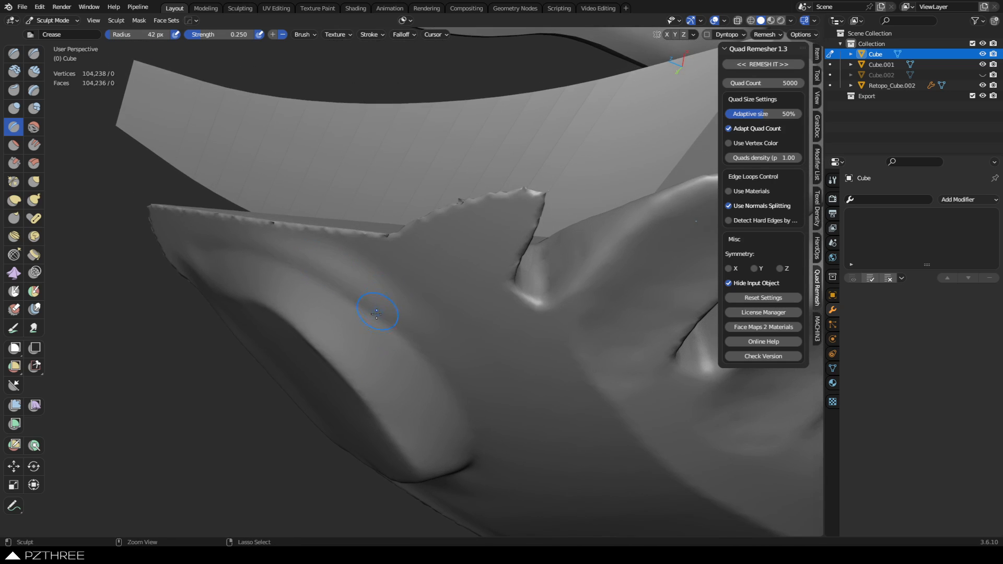
key(x)
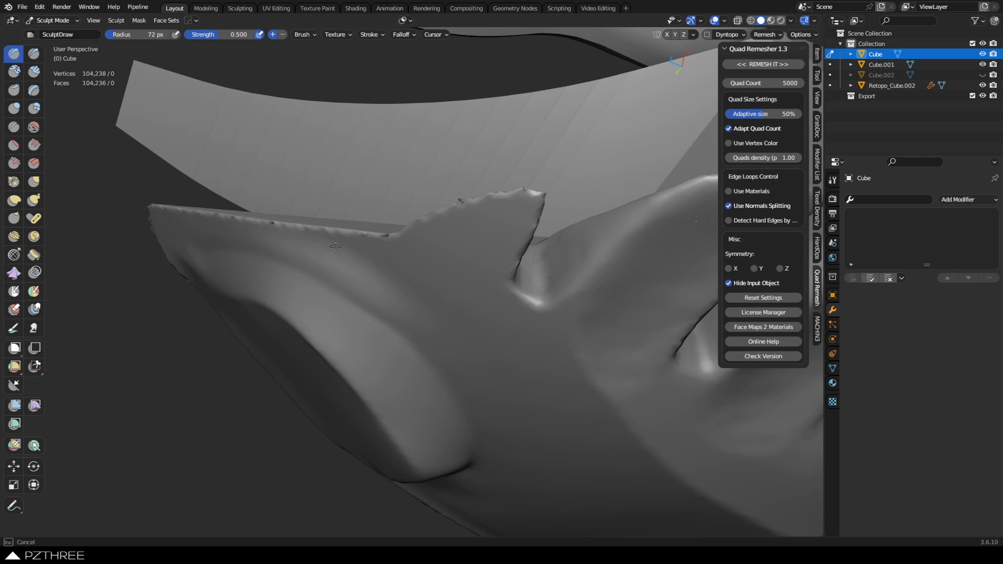
key(shift+f)
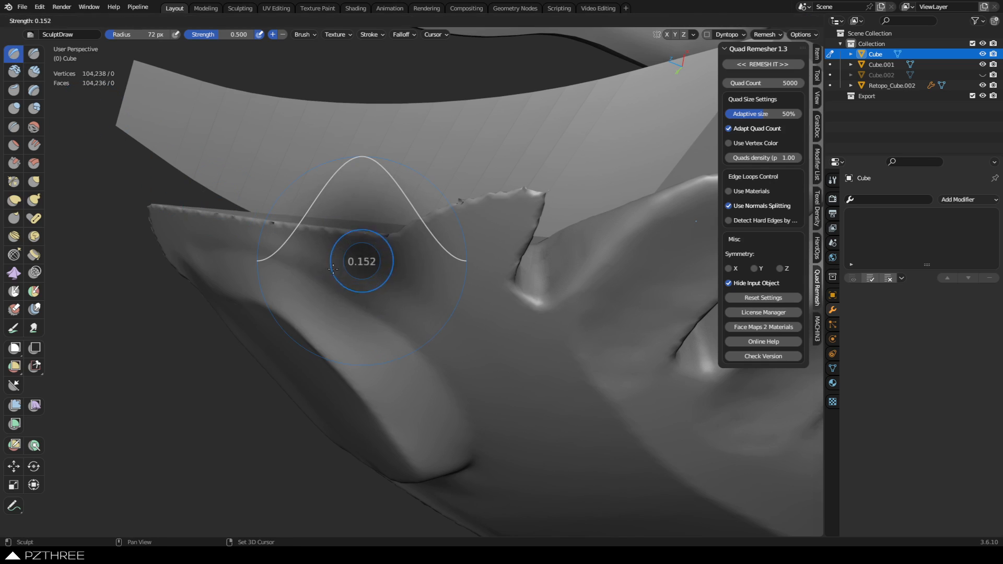
click(332, 247)
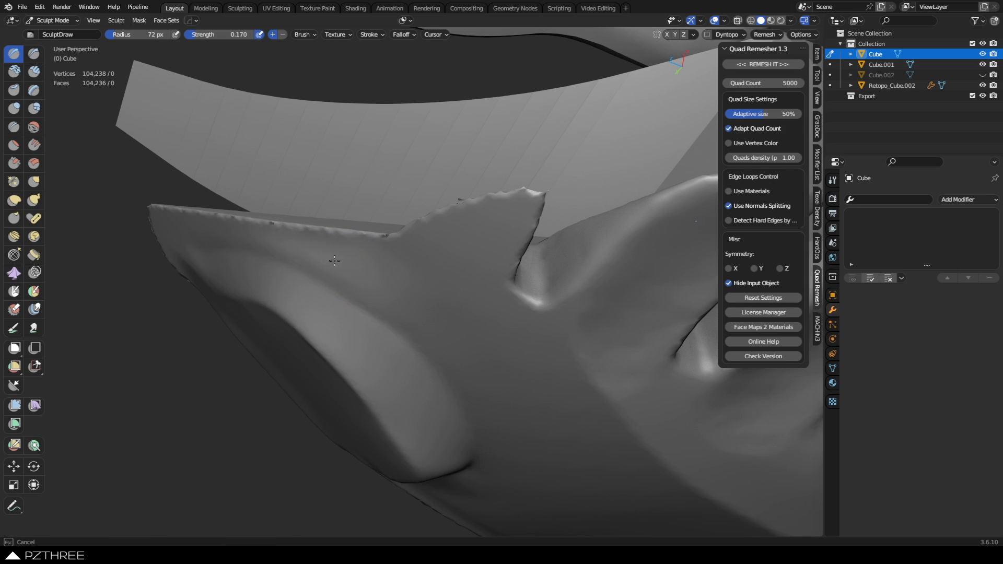
drag(443, 295, 406, 331)
key(ctrl+r)
Set the Draw brush radius to 50 px and build up the narrow strip between the bulge and the jagged side edge
middle_drag(396, 336, 484, 220)
mouse_move(356, 255)
middle_down()
mouse_move(295, 380)
mouse_move(524, 264)
mouse_move(488, 250)
middle_up()
mouse_move(360, 308)
middle_down()
mouse_move(374, 239)
mouse_move(363, 293)
middle_up()
key(f)
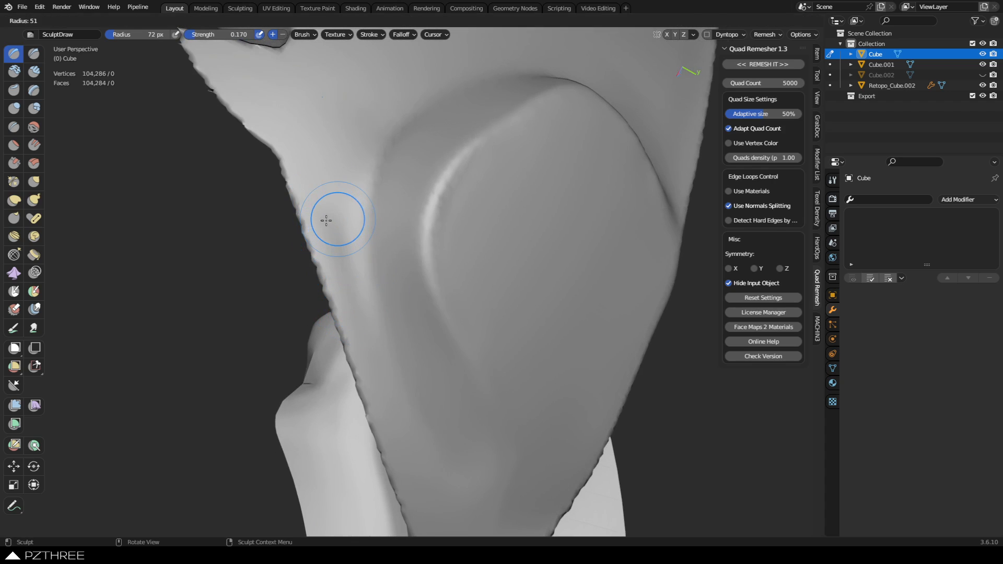
click(365, 336)
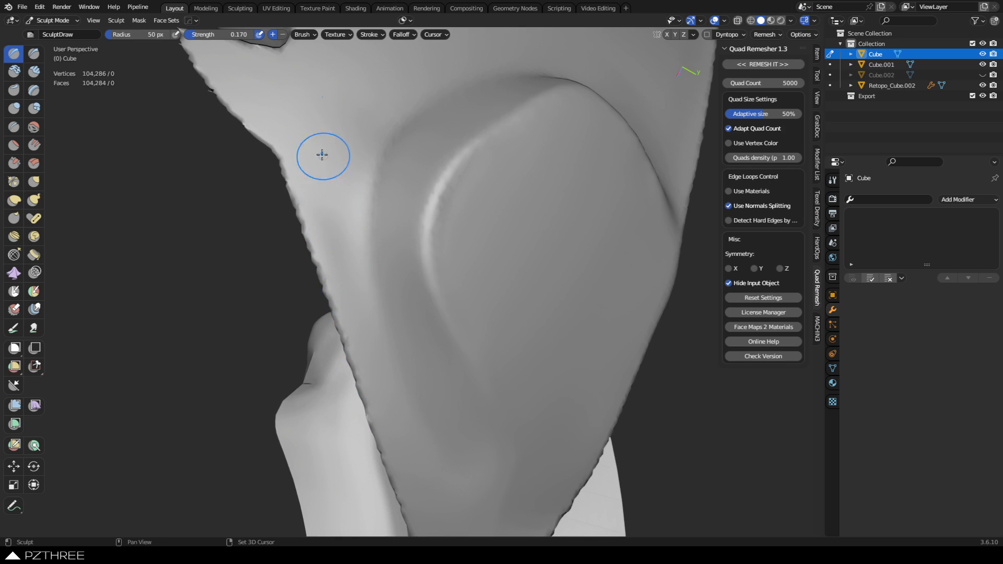
drag(357, 319, 358, 334)
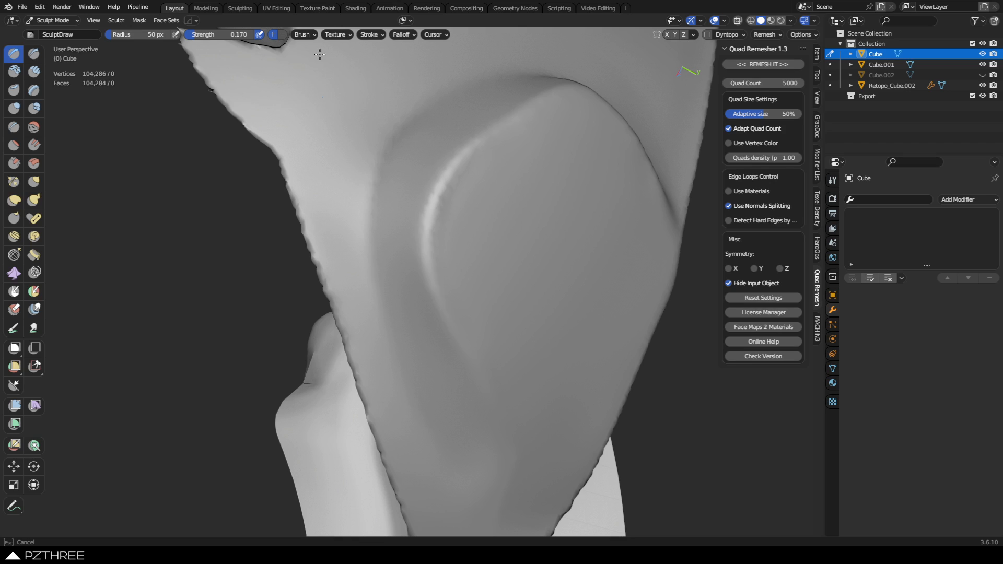
drag(328, 213, 366, 344)
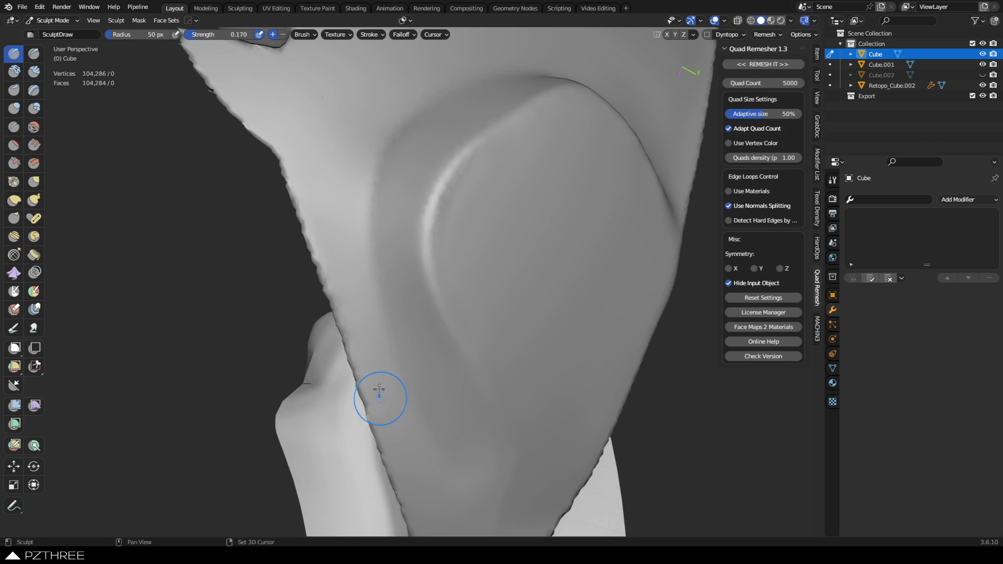
Carve into the surface around the side of the bulge with the inverted 50 px Draw brush
mouse_move(376, 399)
middle_down()
mouse_move(410, 304)
mouse_move(396, 257)
middle_up()
middle_drag(453, 359, 405, 327)
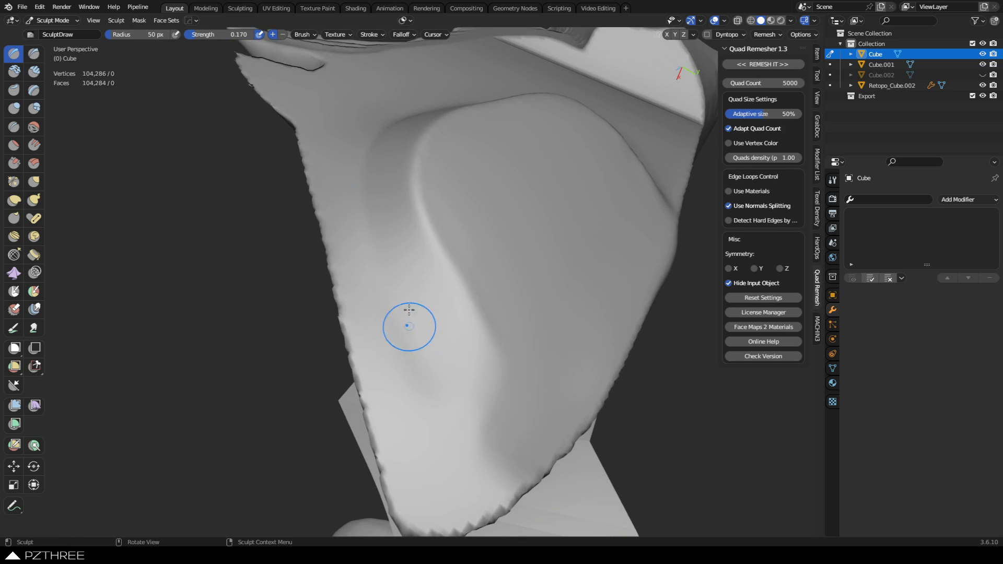
scroll(400, 312, up, 2)
scroll(454, 219, down, 4)
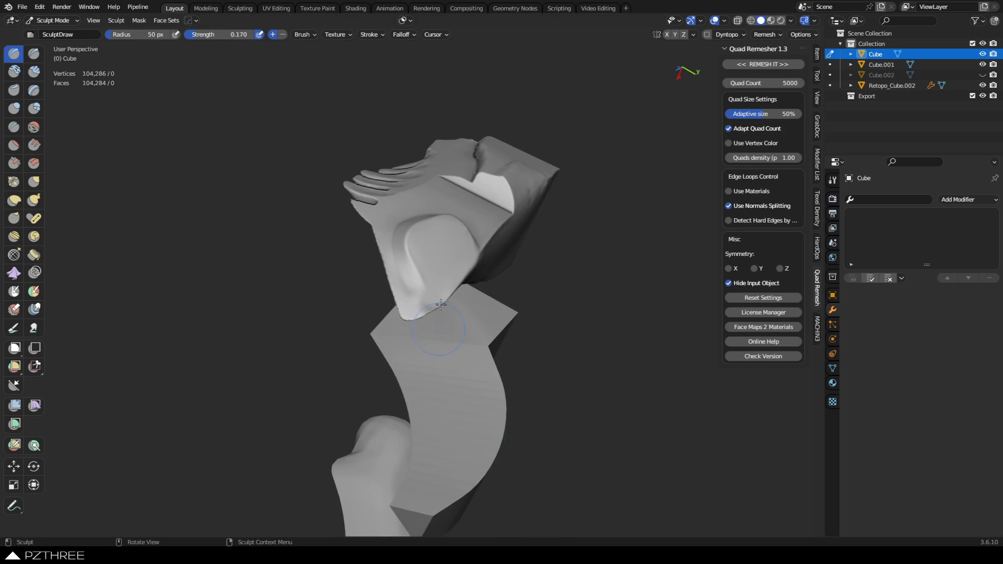
mouse_move(472, 241)
middle_down()
mouse_move(468, 409)
mouse_move(470, 324)
middle_up()
scroll(470, 257, up, 2)
scroll(470, 257, up, 1)
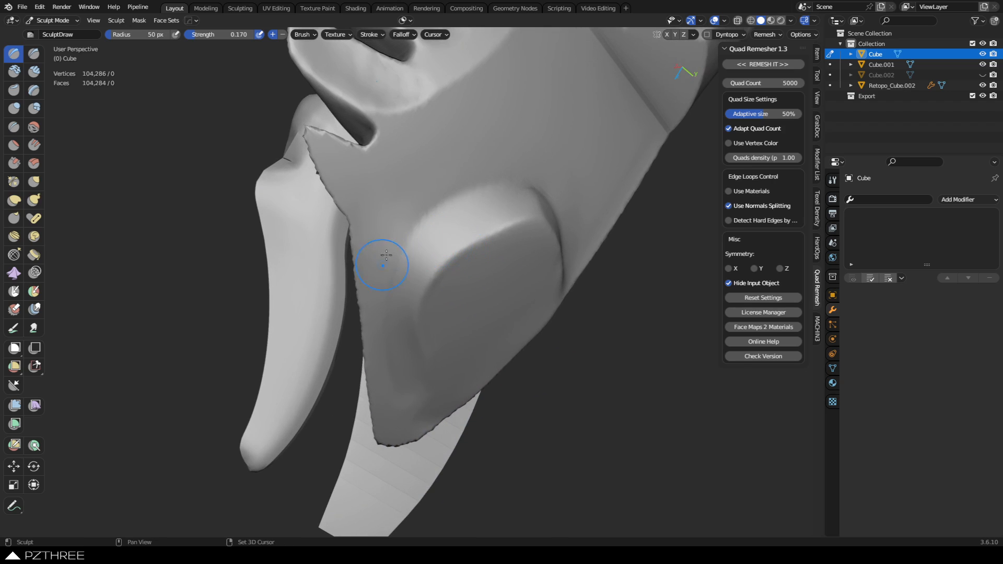
mouse_move(406, 195)
middle_down()
mouse_move(548, 198)
mouse_move(471, 213)
middle_up()
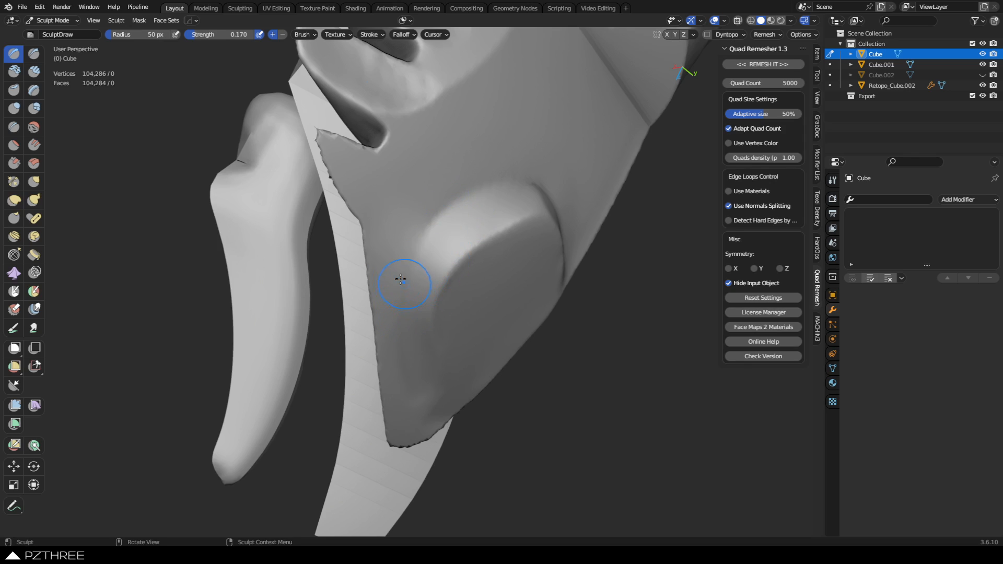
ctrl+drag(414, 306, 447, 226)
ctrl+drag(408, 327, 401, 228)
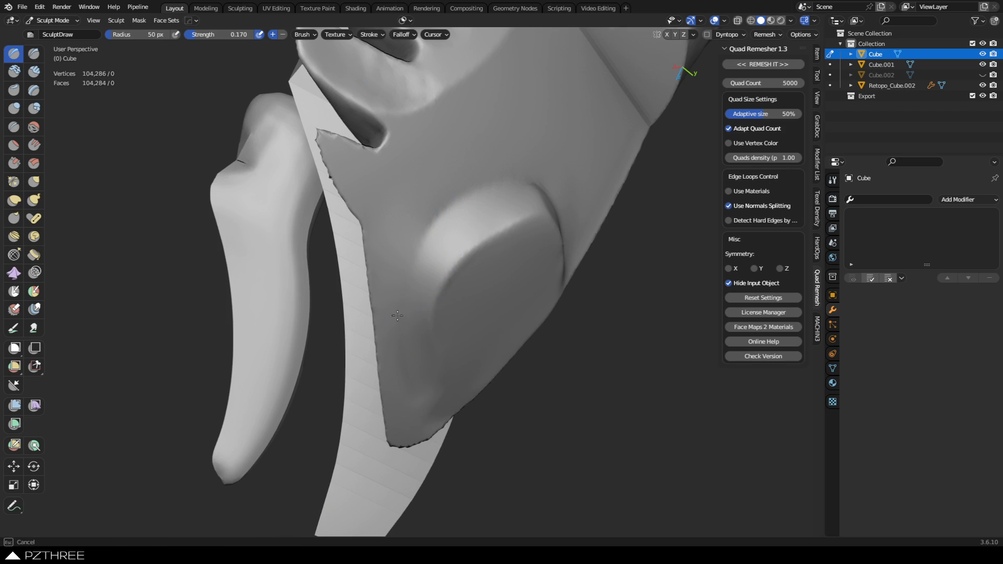
ctrl+drag(397, 315, 426, 340)
Build up the lower side rim of the bulge with short 50 px Draw brush strokes
middle_drag(426, 341, 436, 264)
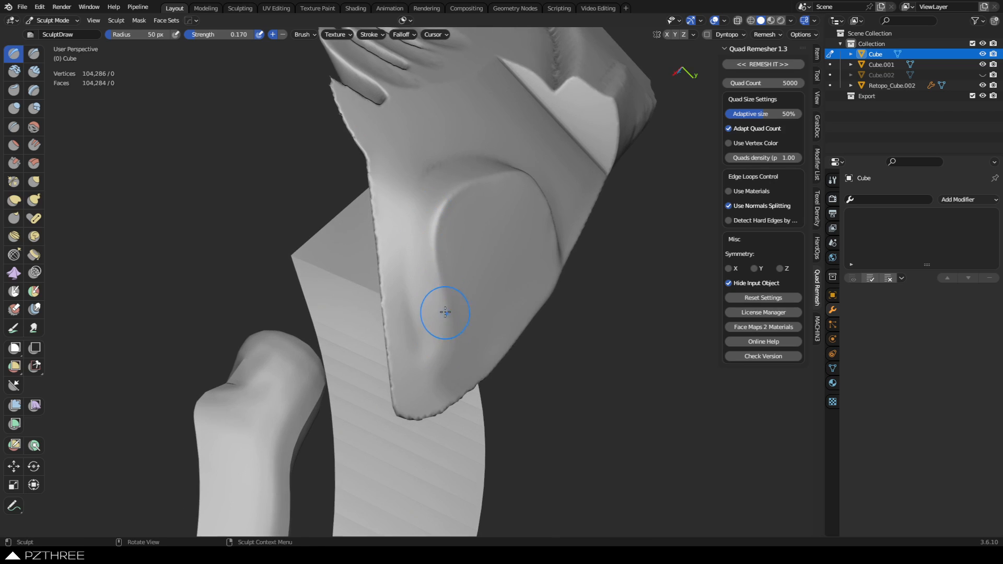
drag(446, 312, 447, 335)
mouse_move(440, 289)
mouse_down()
mouse_move(473, 306)
mouse_move(439, 306)
mouse_up()
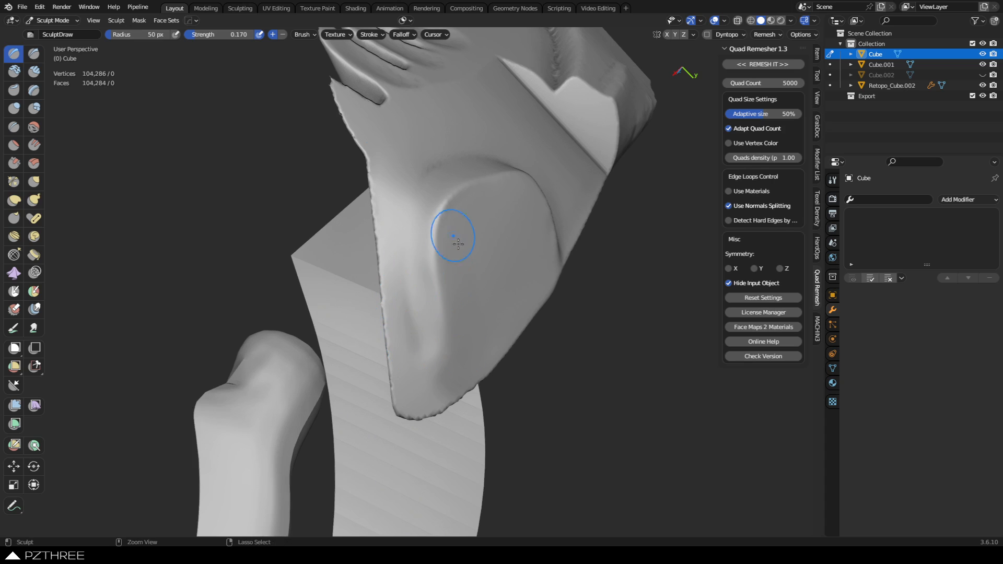
mouse_move(455, 230)
middle_down()
mouse_move(438, 341)
mouse_move(444, 282)
mouse_move(471, 273)
mouse_move(434, 308)
mouse_move(582, 280)
mouse_move(503, 270)
mouse_move(523, 281)
mouse_move(478, 314)
mouse_move(476, 282)
mouse_move(462, 294)
middle_up()
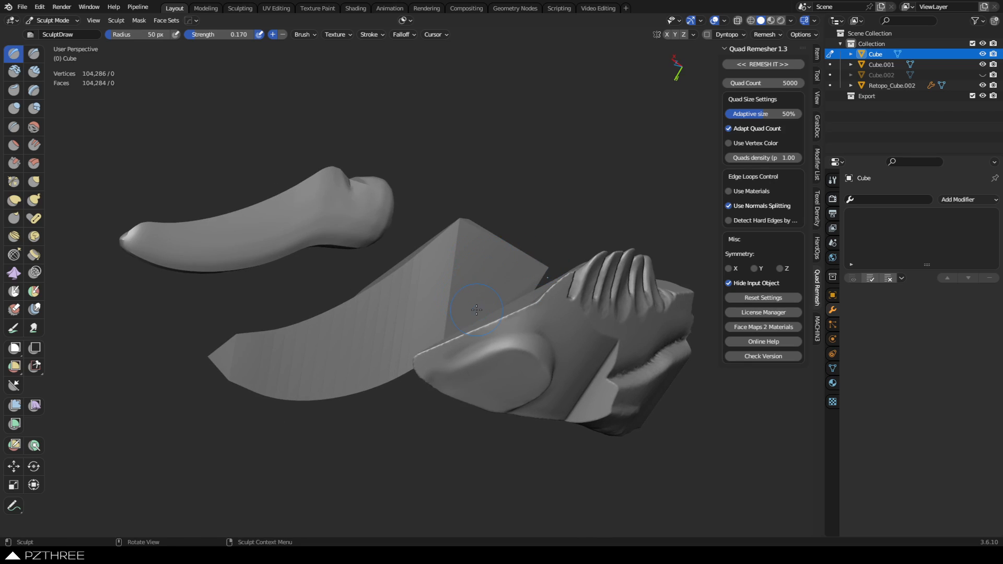